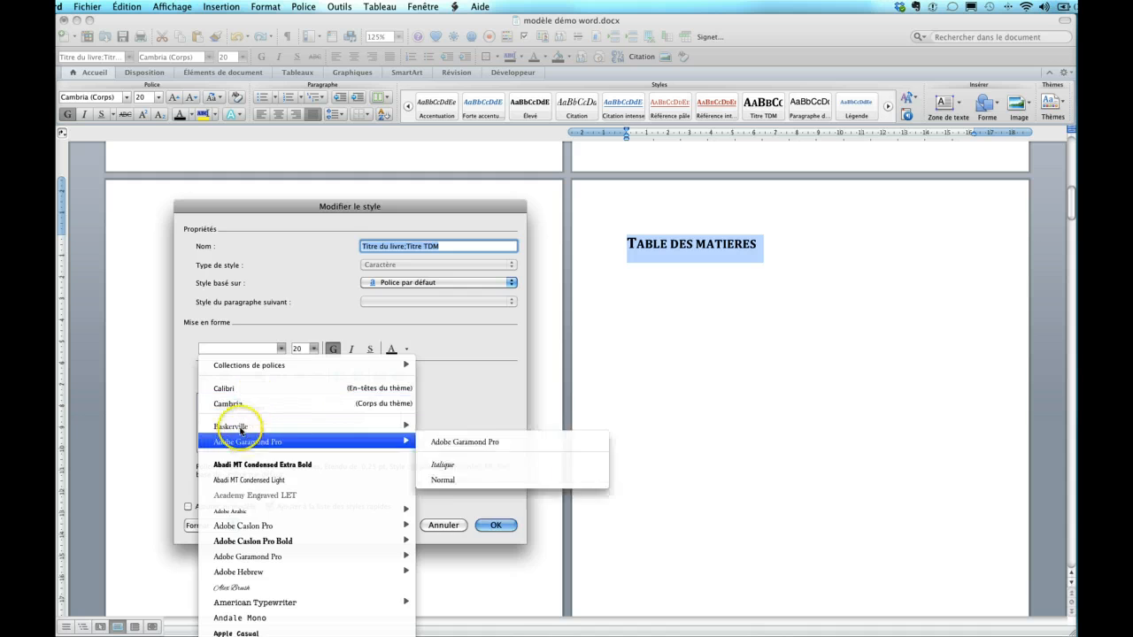
Set the Titre TDM style to Baskerville, 28 pt, with the orange Accentuation 6 theme colour
{"action": "left_click", "coordinate": [249, 427]}
{"action": "left_click", "coordinate": [313, 349]}
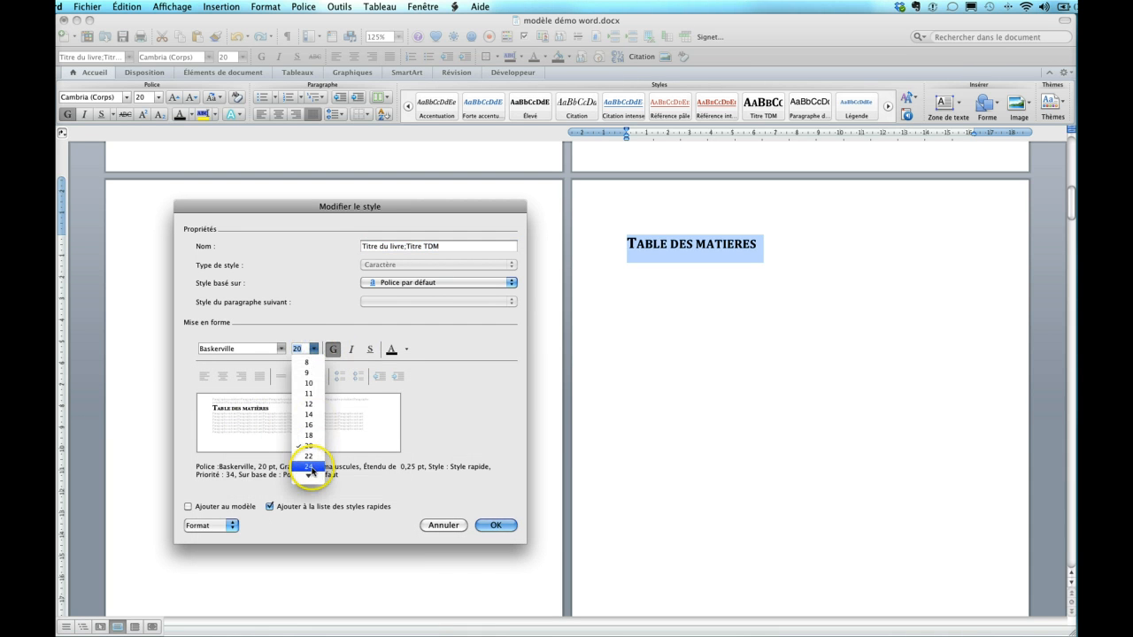
{"action": "left_click", "coordinate": [309, 463]}
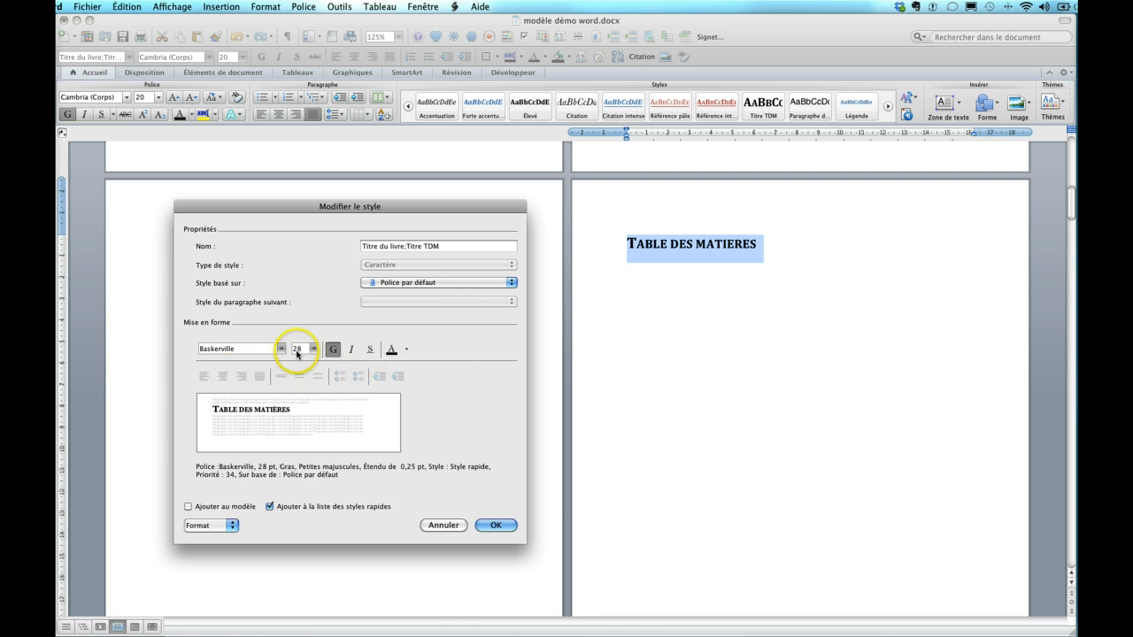
{"action": "left_click", "coordinate": [216, 378]}
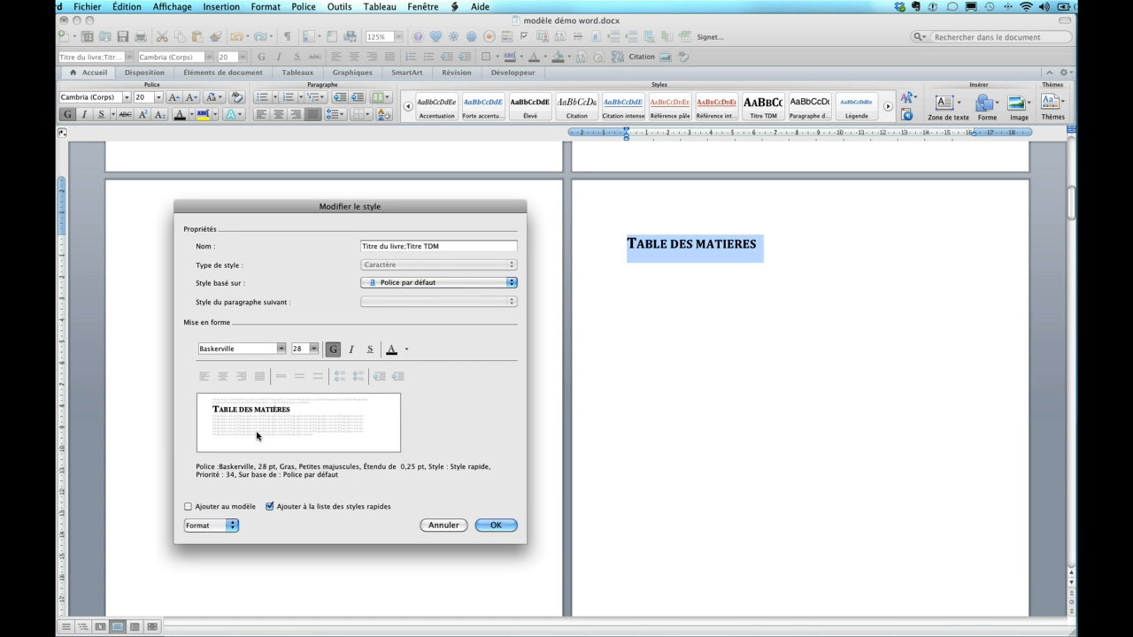
{"action": "left_click", "coordinate": [406, 349]}
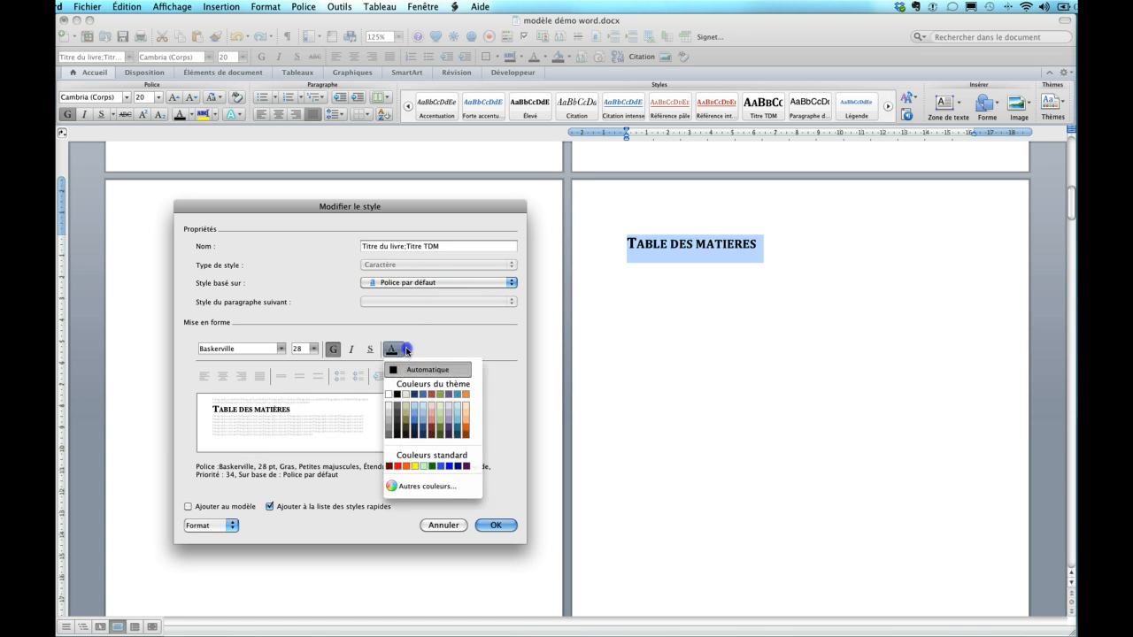
{"action": "left_click", "coordinate": [467, 395]}
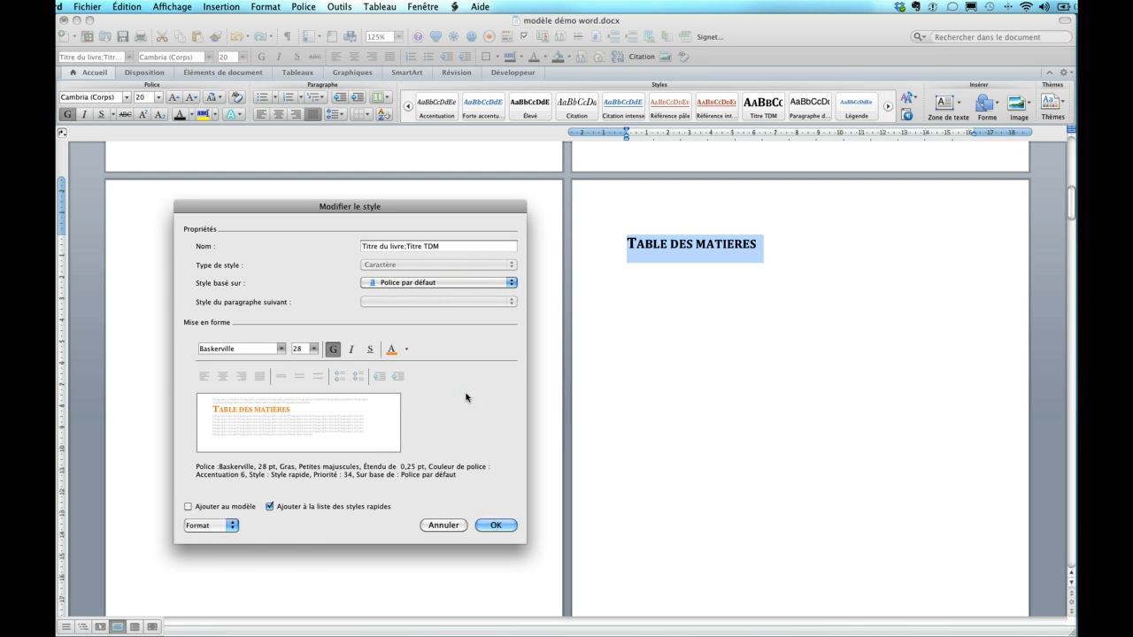
Check the style's advanced font options without changing them, and apply the Titre TDM style modifications
{"action": "left_click", "coordinate": [230, 528]}
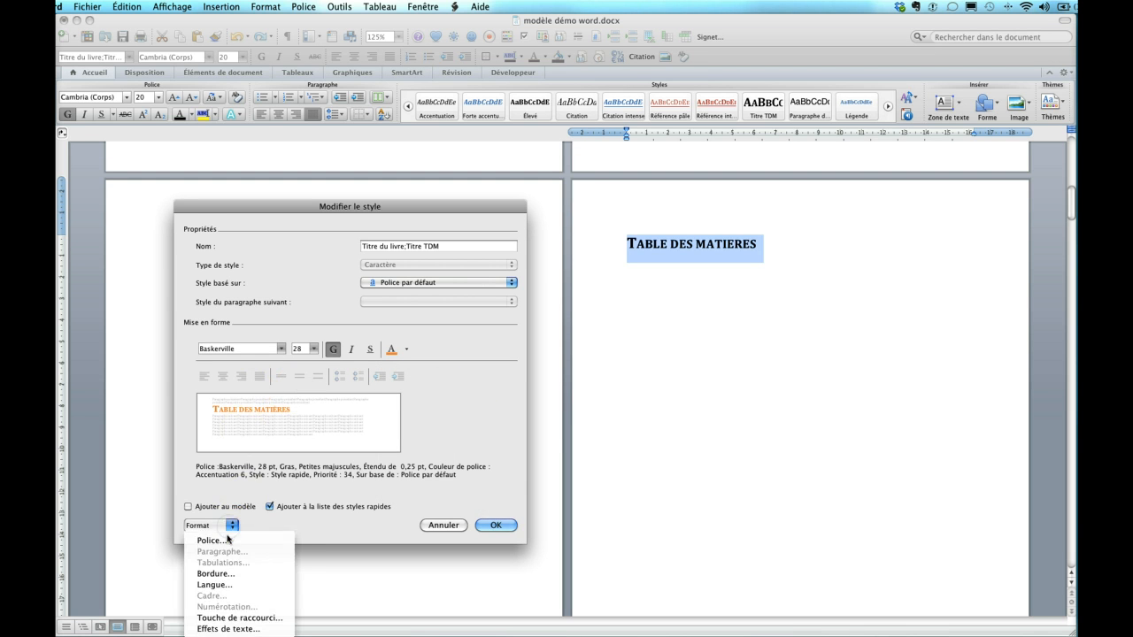
{"action": "left_click", "coordinate": [225, 541]}
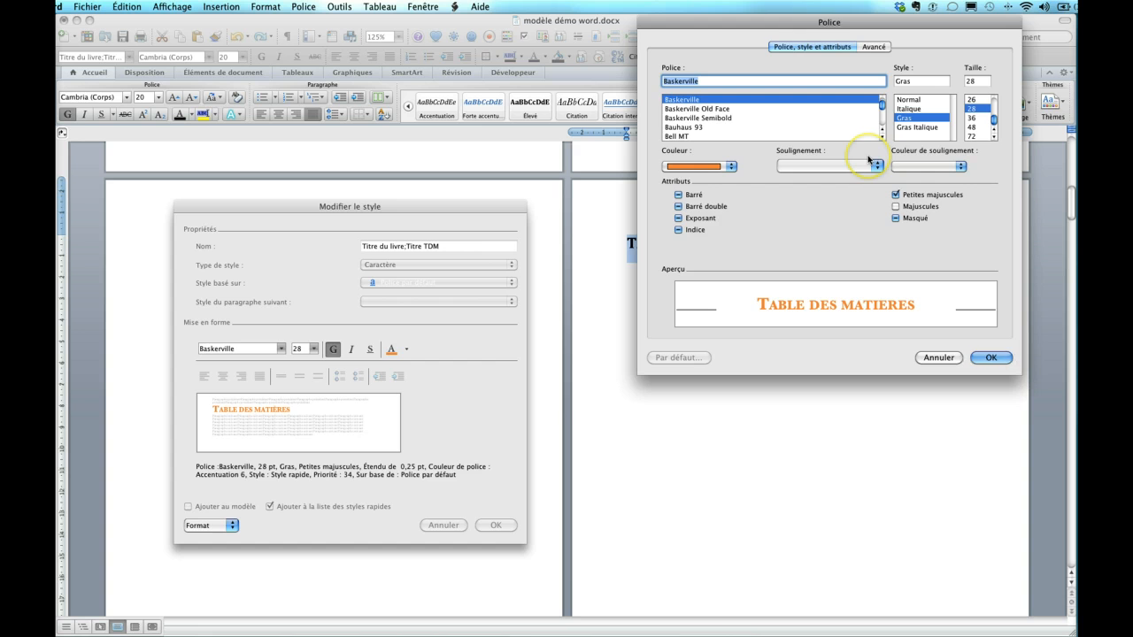
{"action": "left_click", "coordinate": [876, 47]}
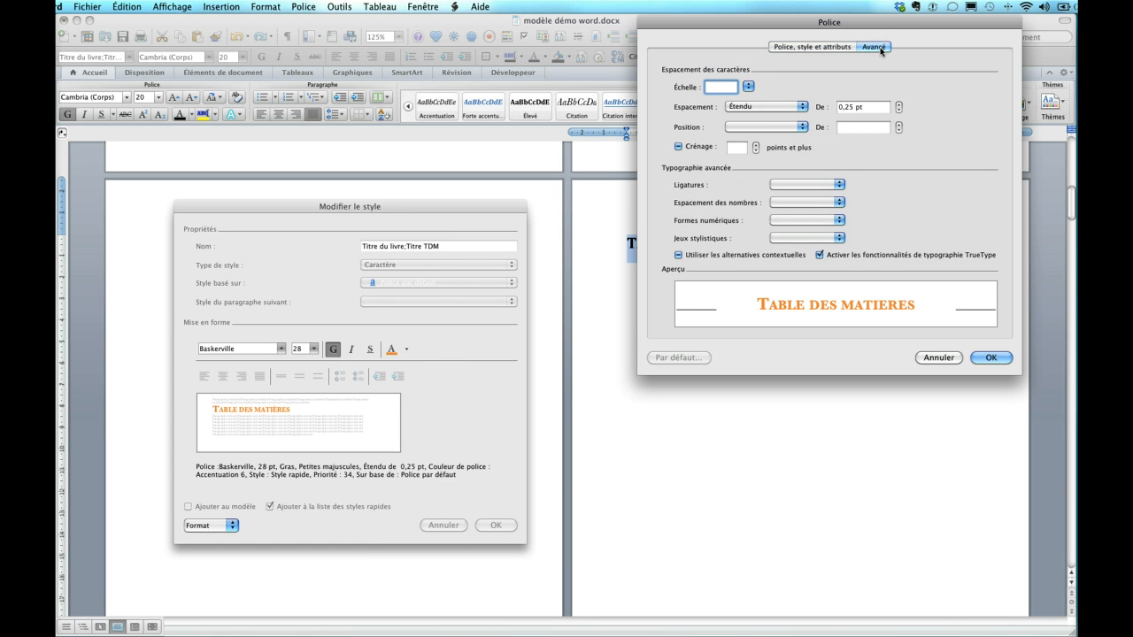
{"action": "left_click", "coordinate": [938, 358]}
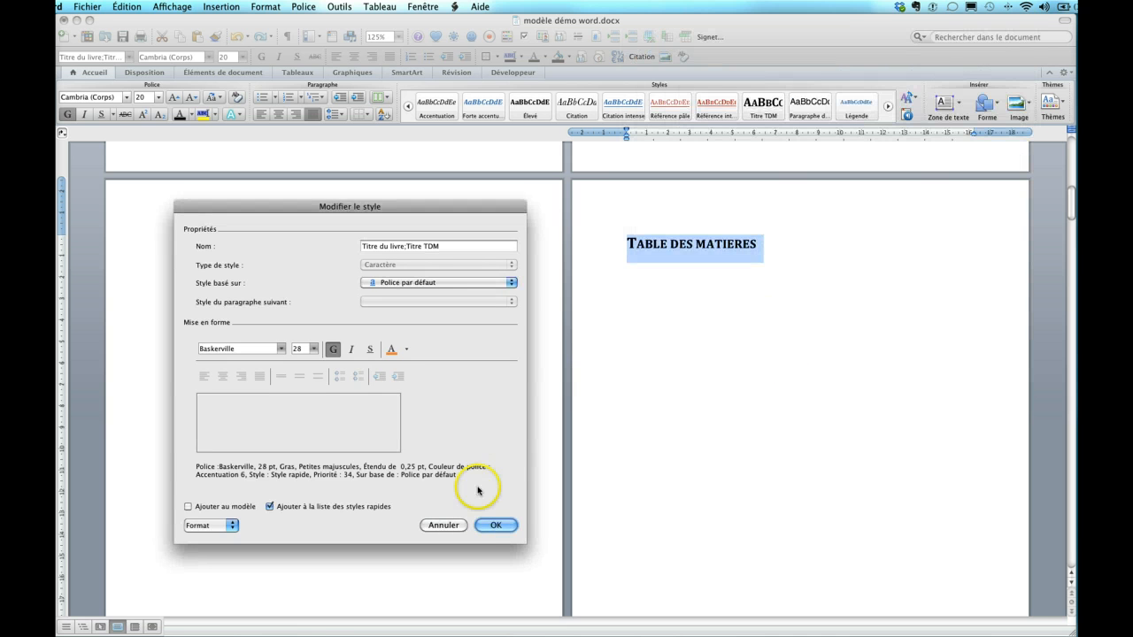
{"action": "left_click", "coordinate": [496, 525]}
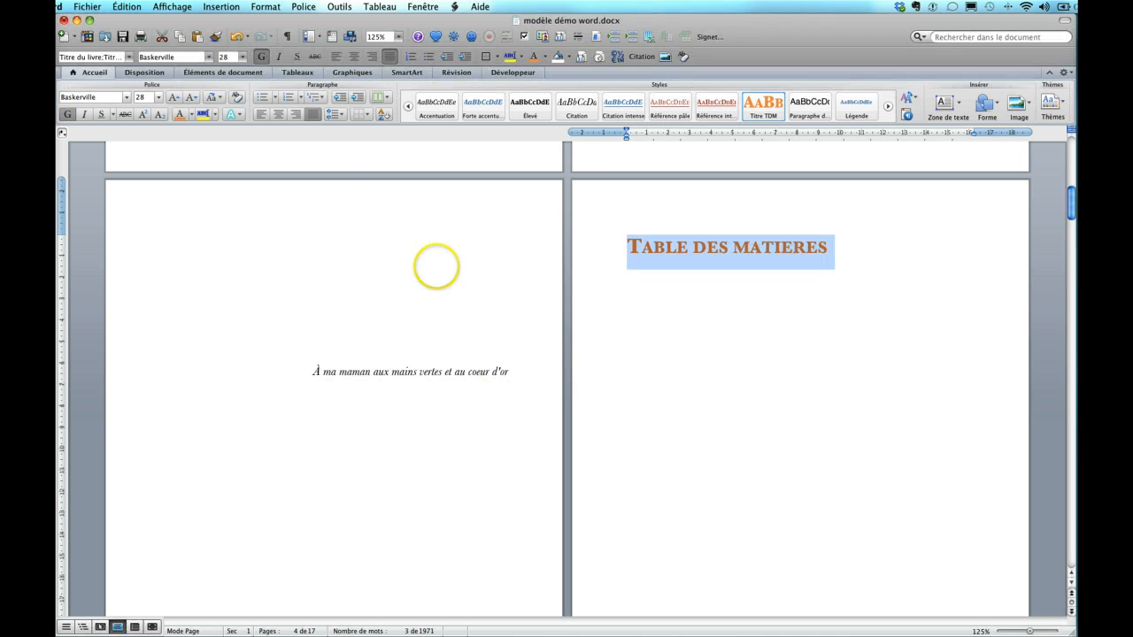
Centre the "Table des matieres" heading and update the Titre TDM style to match the selection
{"action": "left_click", "coordinate": [278, 115]}
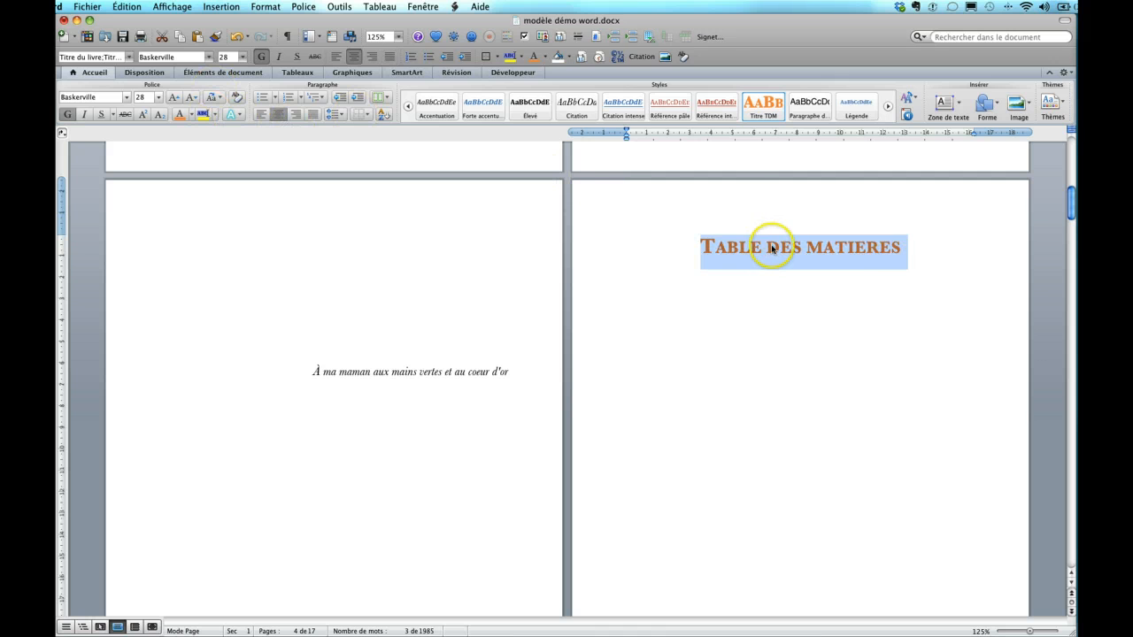
{"action": "right_click", "coordinate": [769, 108]}
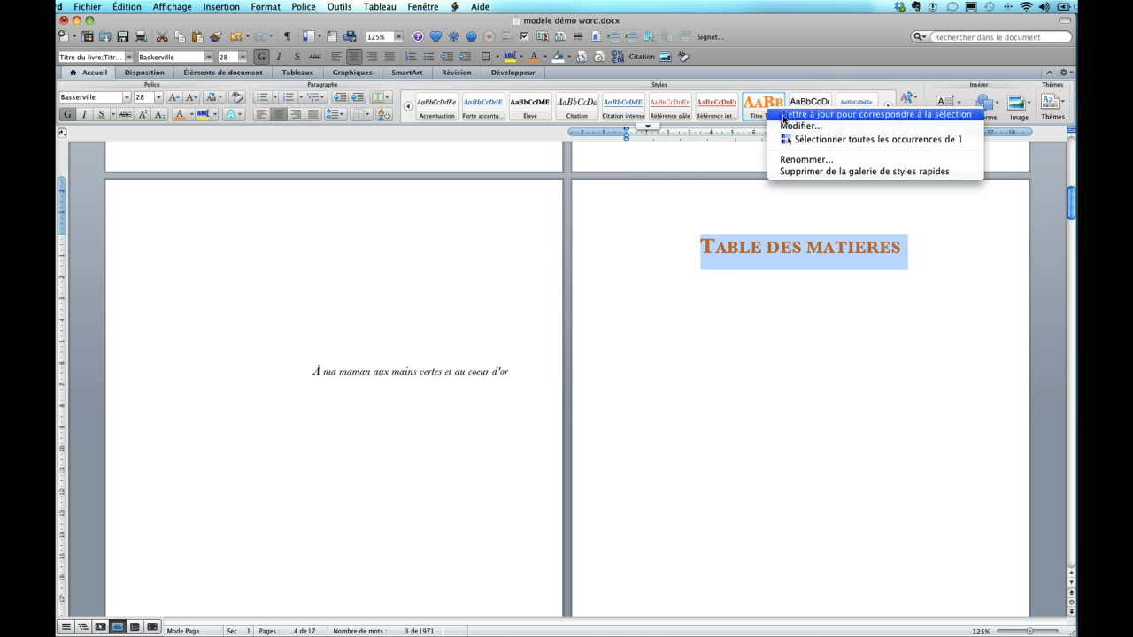
{"action": "left_click", "coordinate": [784, 116]}
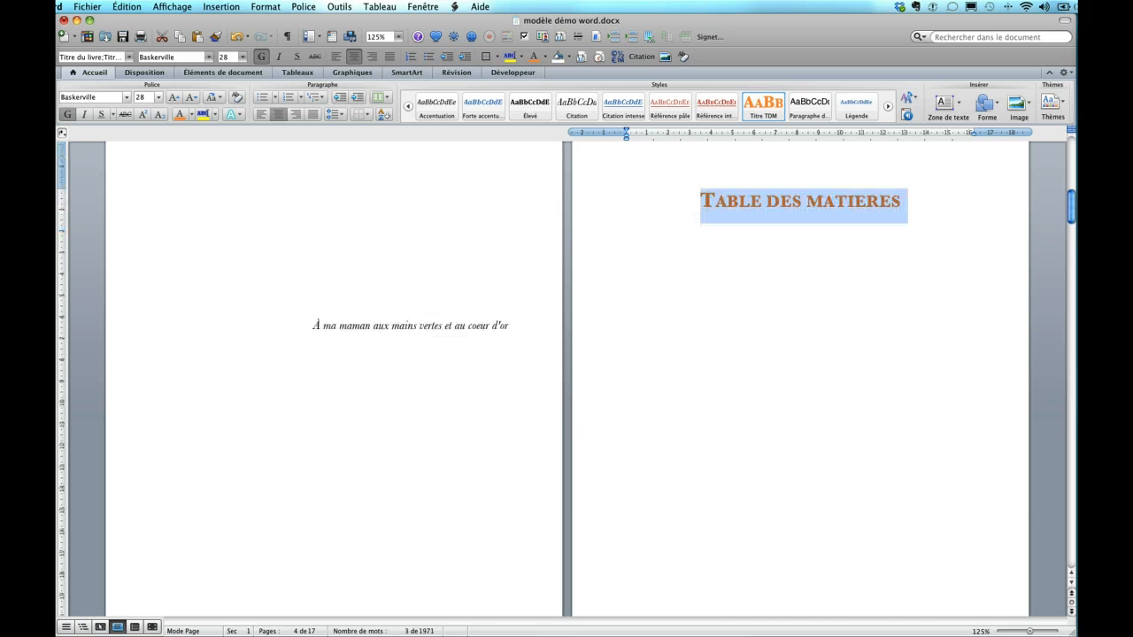
Select the "Chapitre 1" heading and modify its Titre 1 style to use the Baskerville font
{"action": "scroll", "coordinate": [567, 381], "scroll_direction": "down", "scroll_amount": 15}
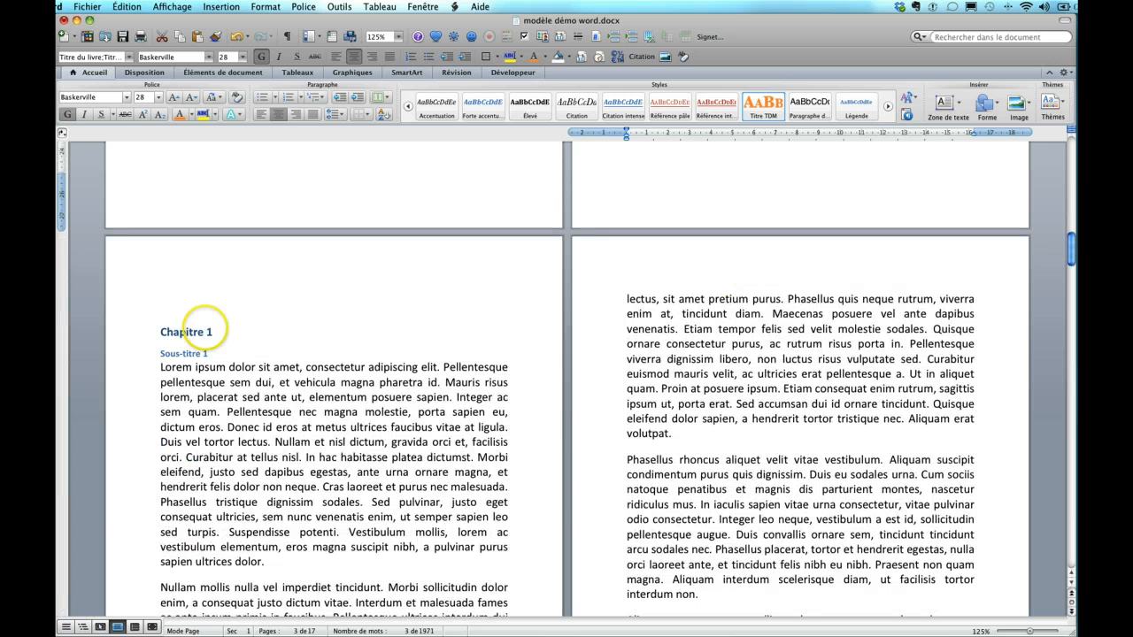
{"action": "left_click_drag", "start_coordinate": [160, 332], "coordinate": [217, 332]}
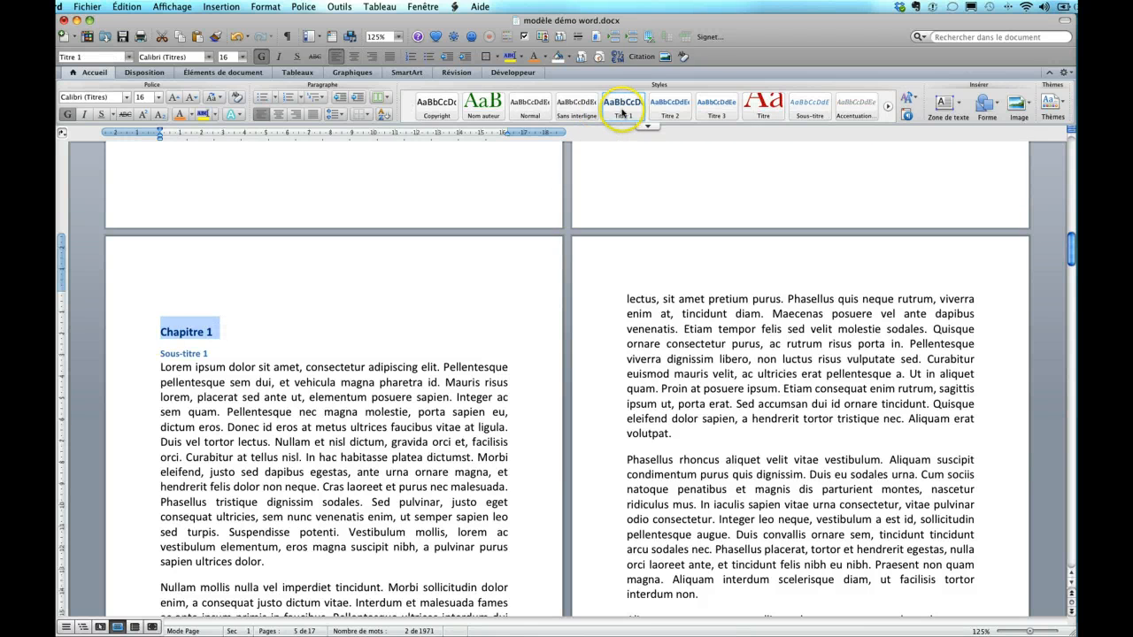
{"action": "right_click", "coordinate": [623, 108]}
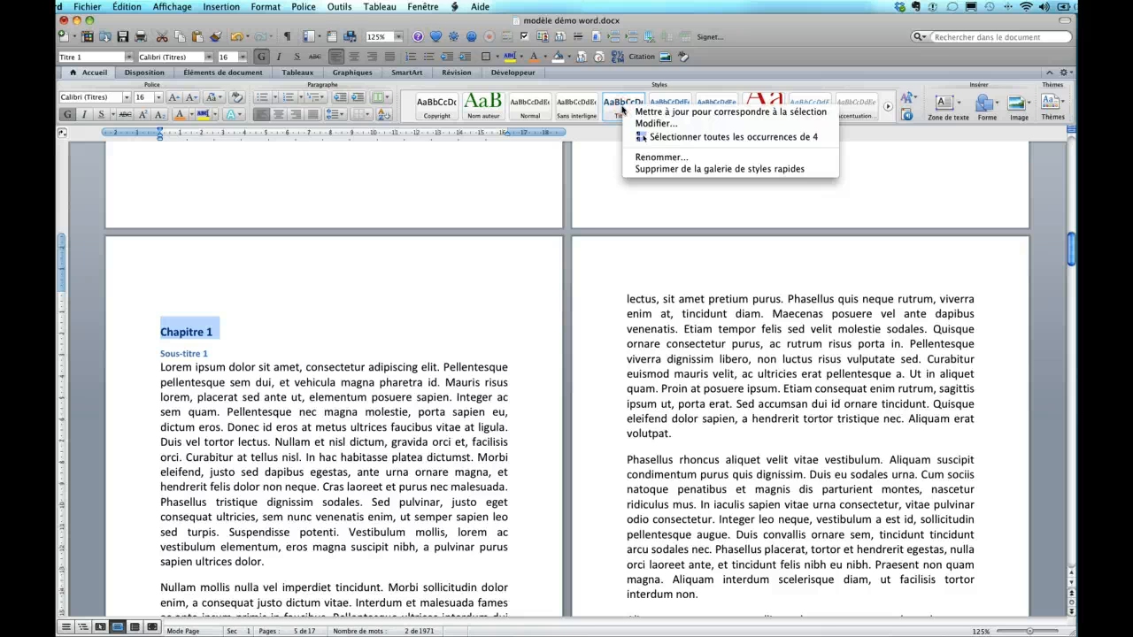
{"action": "left_click", "coordinate": [648, 122]}
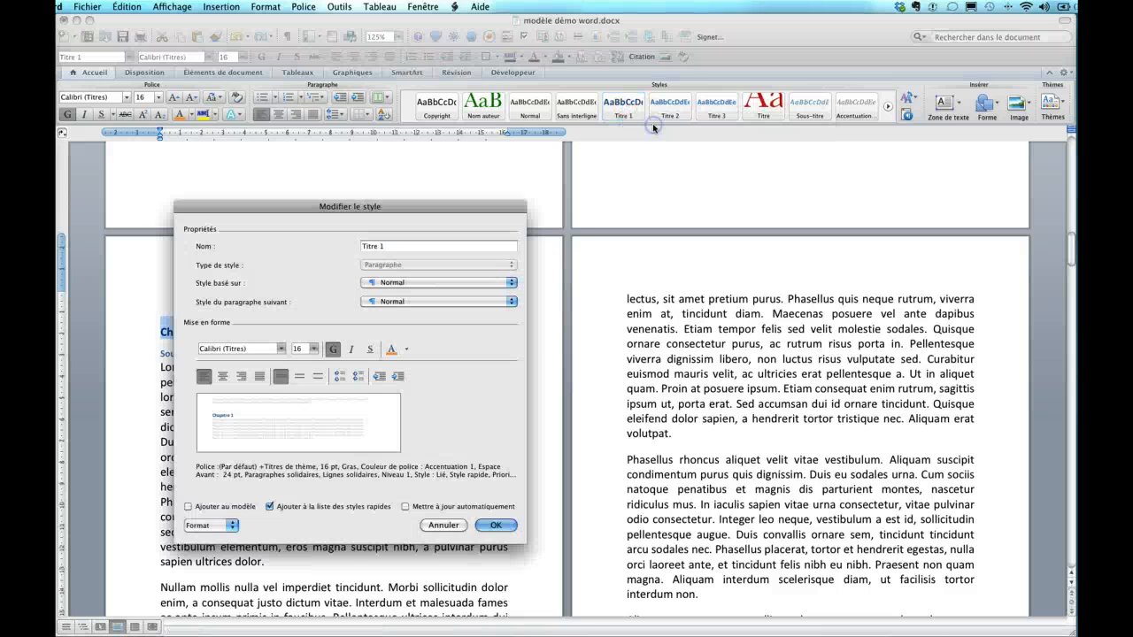
{"action": "left_click", "coordinate": [280, 350]}
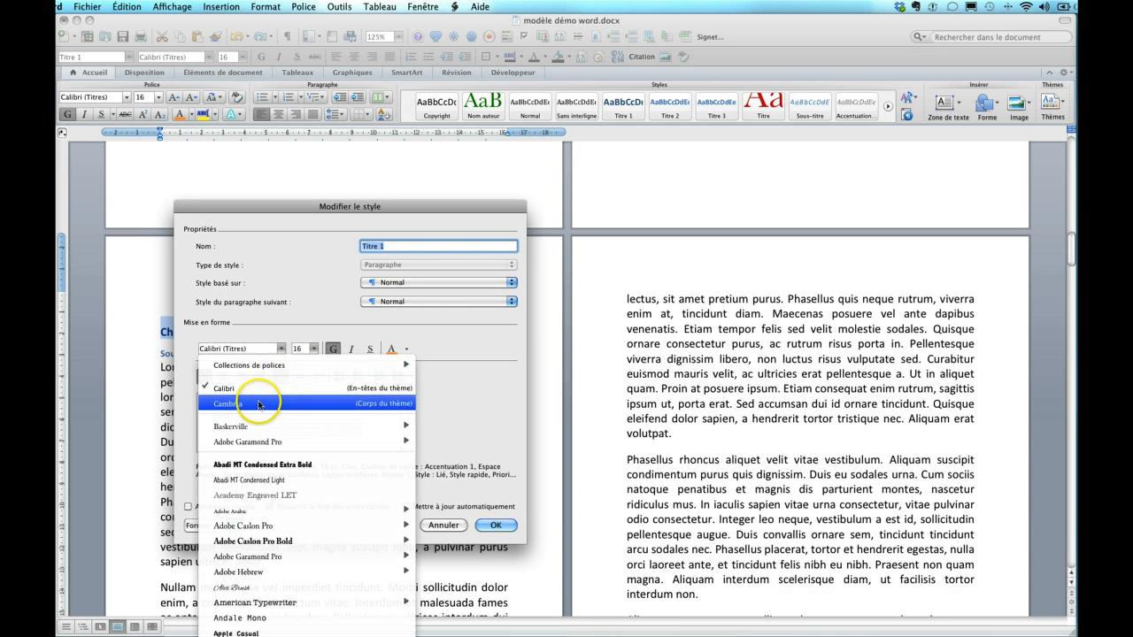
{"action": "mouse_move", "coordinate": [260, 422]}
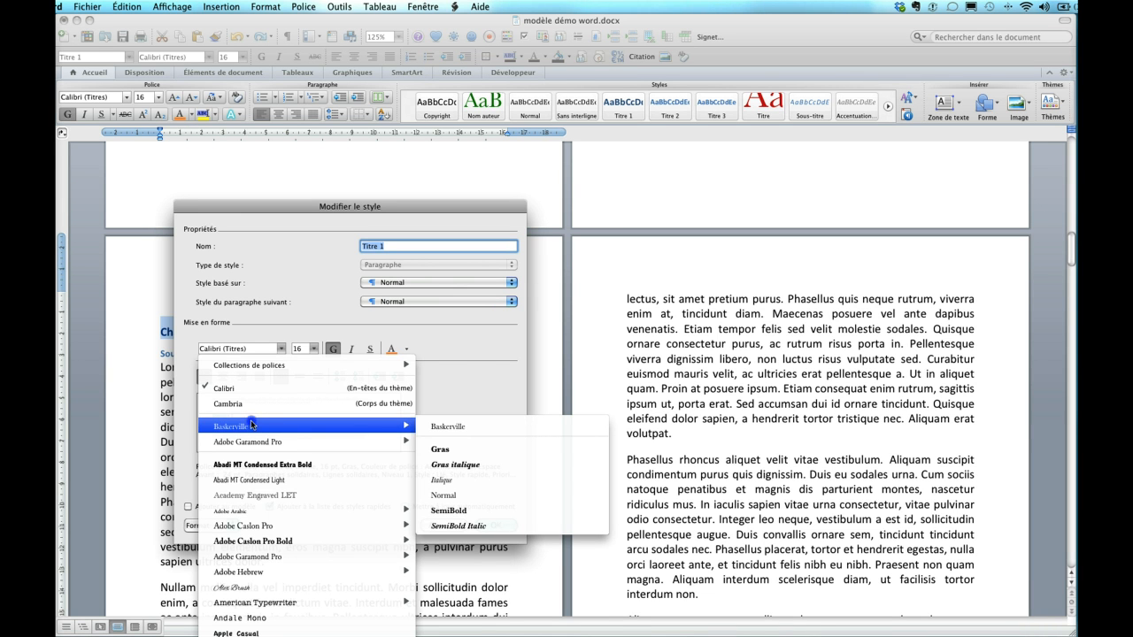
{"action": "left_click", "coordinate": [252, 424]}
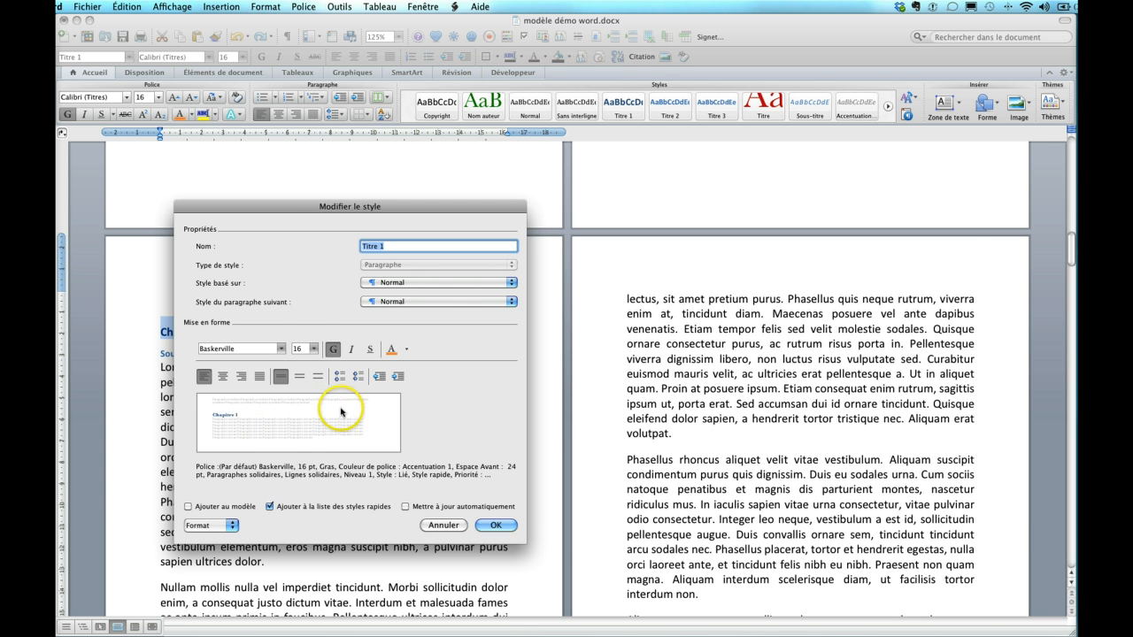
Centre the Titre 1 style, set its size to 48 pt and remove the bold formatting
{"action": "left_click_drag", "start_coordinate": [324, 206], "coordinate": [830, 175]}
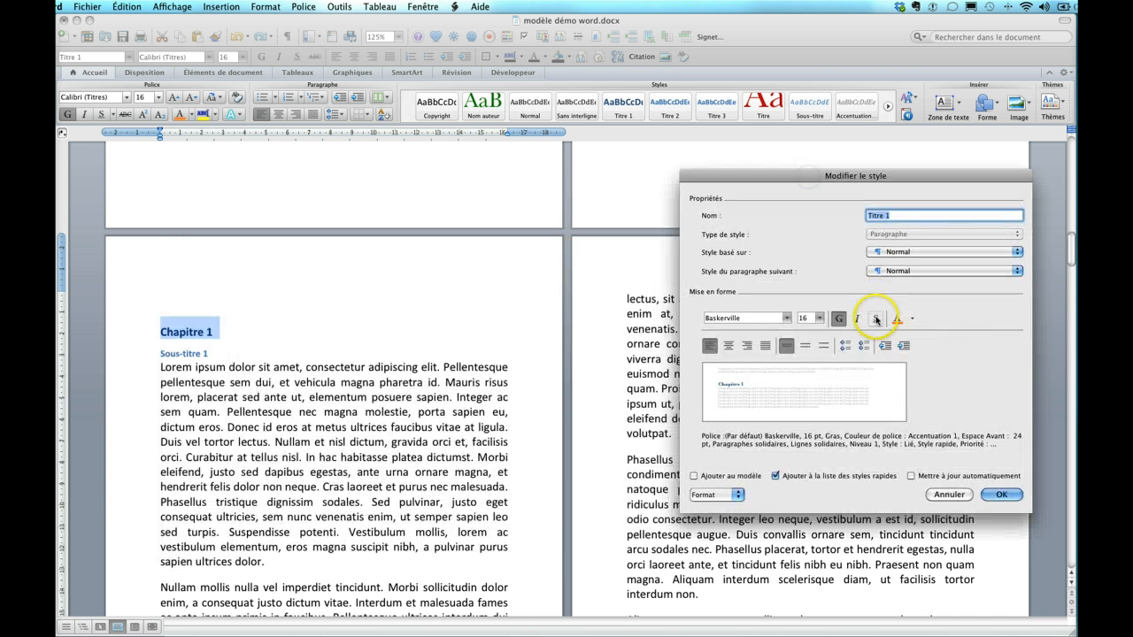
{"action": "left_click", "coordinate": [728, 346]}
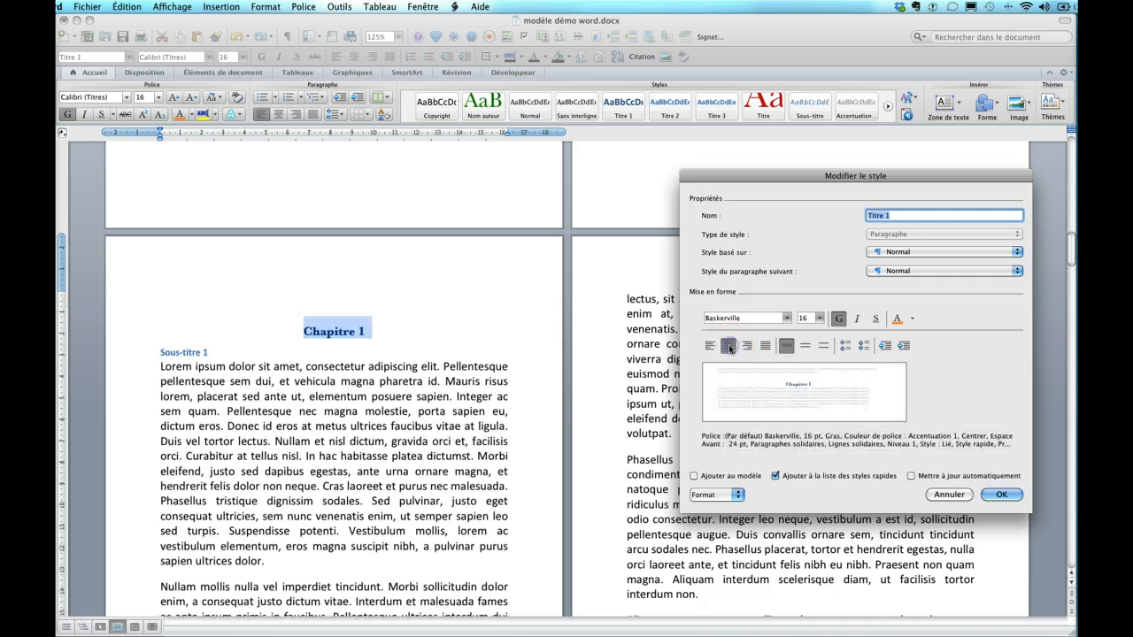
{"action": "left_click", "coordinate": [818, 318]}
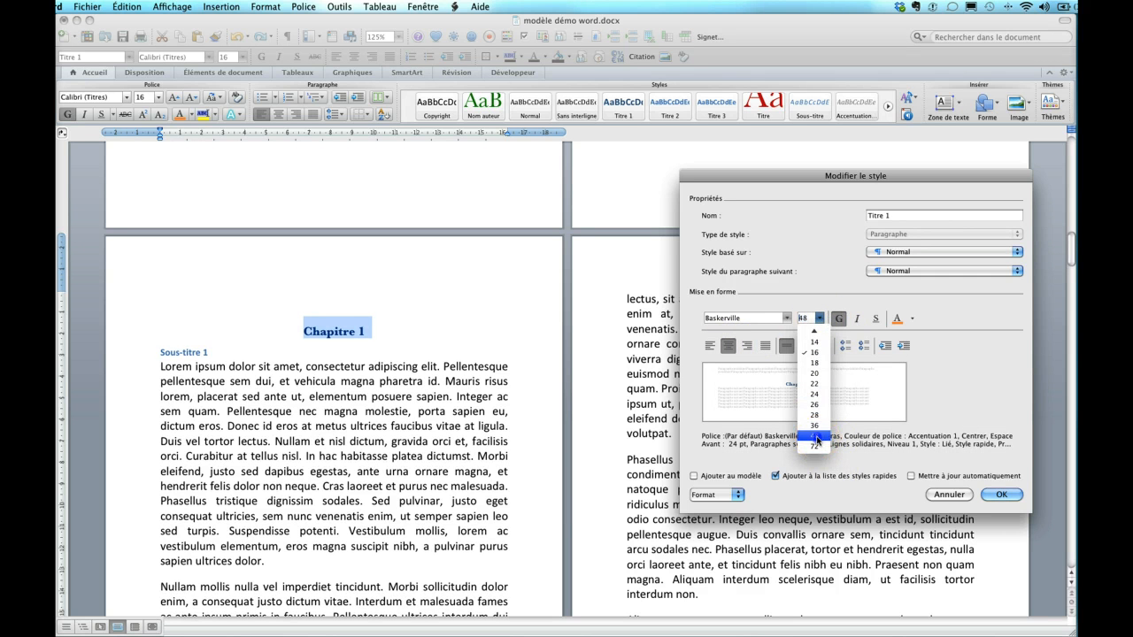
{"action": "left_click", "coordinate": [815, 435]}
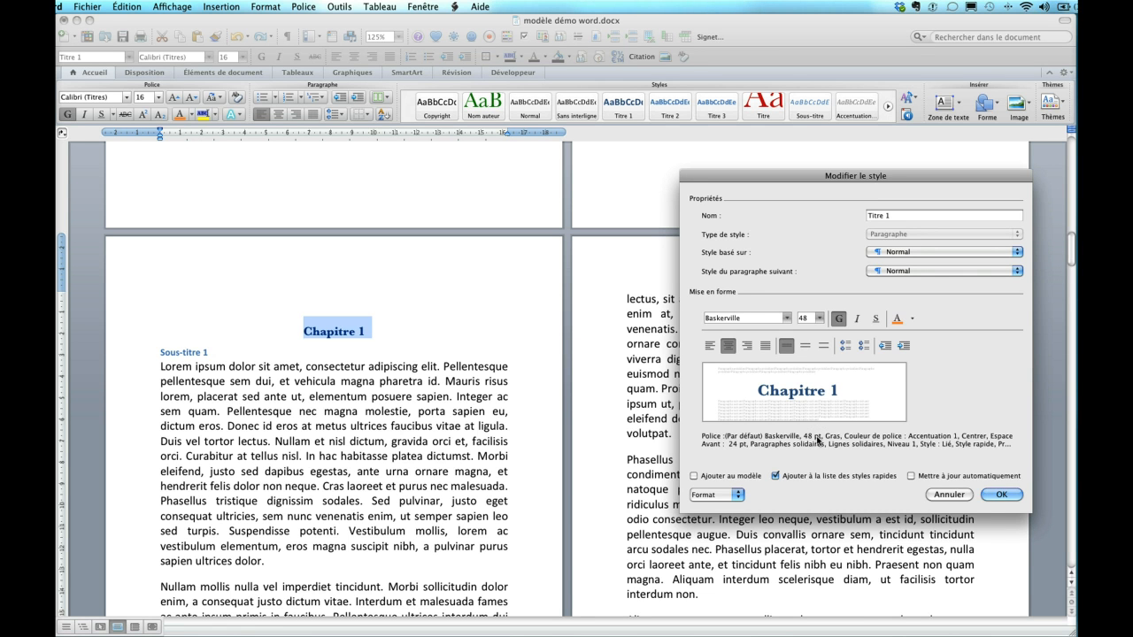
{"action": "left_click", "coordinate": [839, 319]}
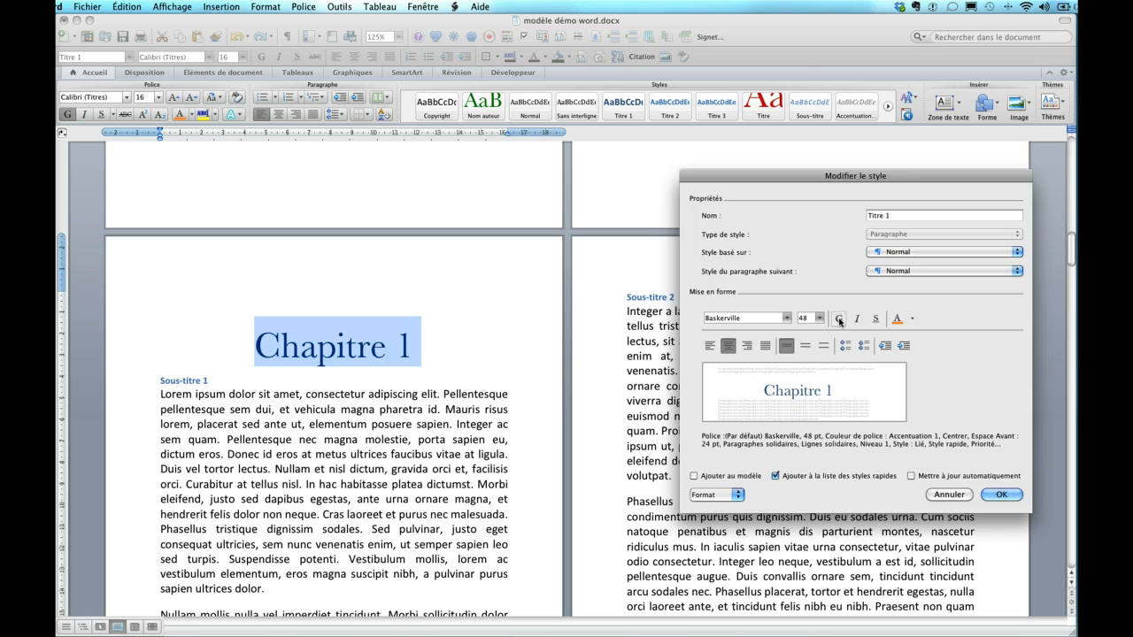
Set the Titre 1 style's font colour to the standard green
{"action": "left_click", "coordinate": [897, 320]}
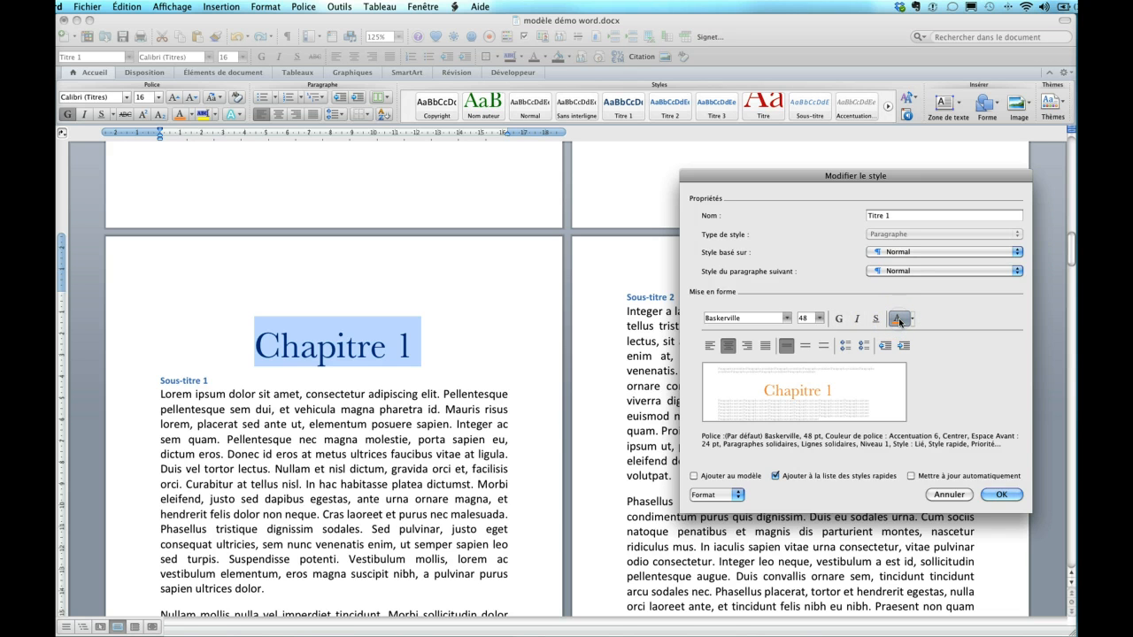
{"action": "left_click", "coordinate": [913, 321]}
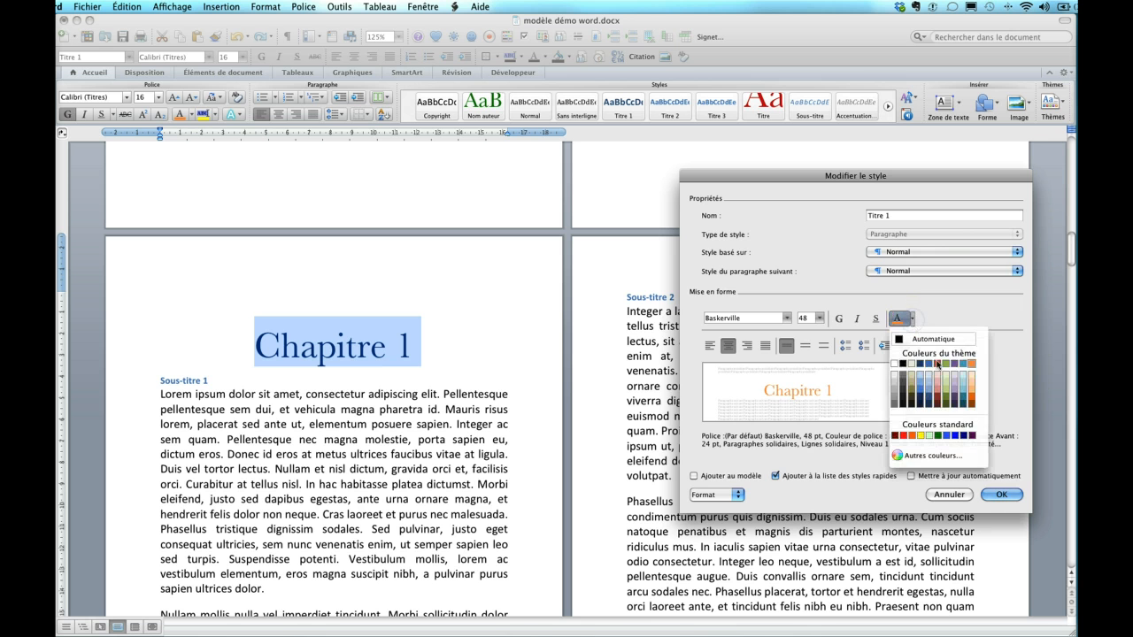
{"action": "left_click", "coordinate": [938, 435]}
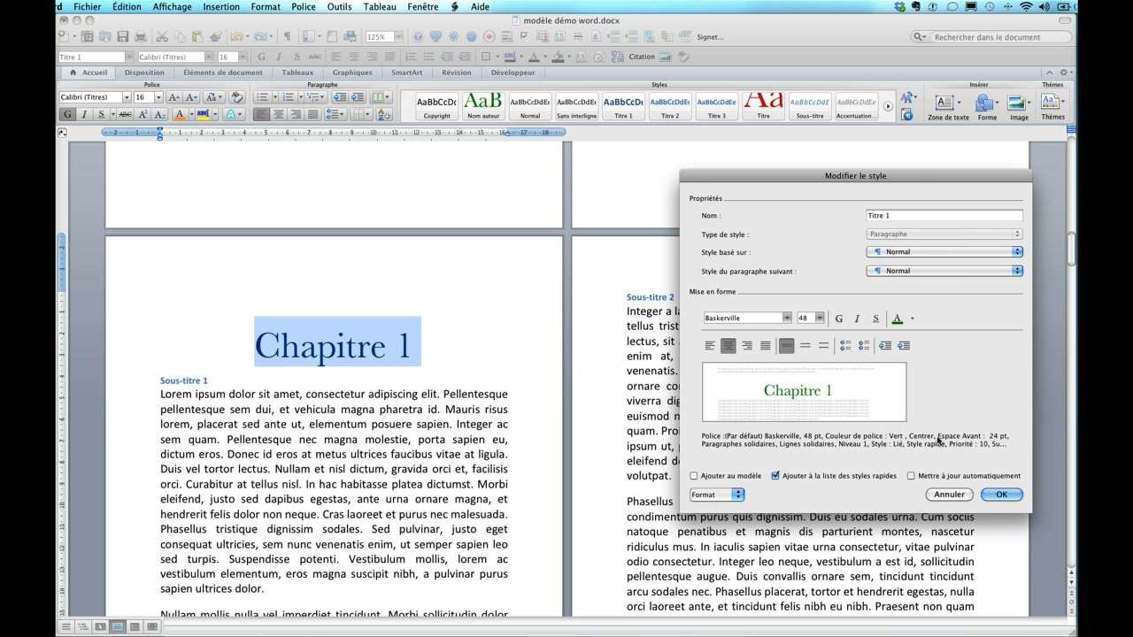
Review the Titre 1 paragraph indents and spacing, keep them as they are, and apply the style modifications
{"action": "left_click", "coordinate": [735, 495]}
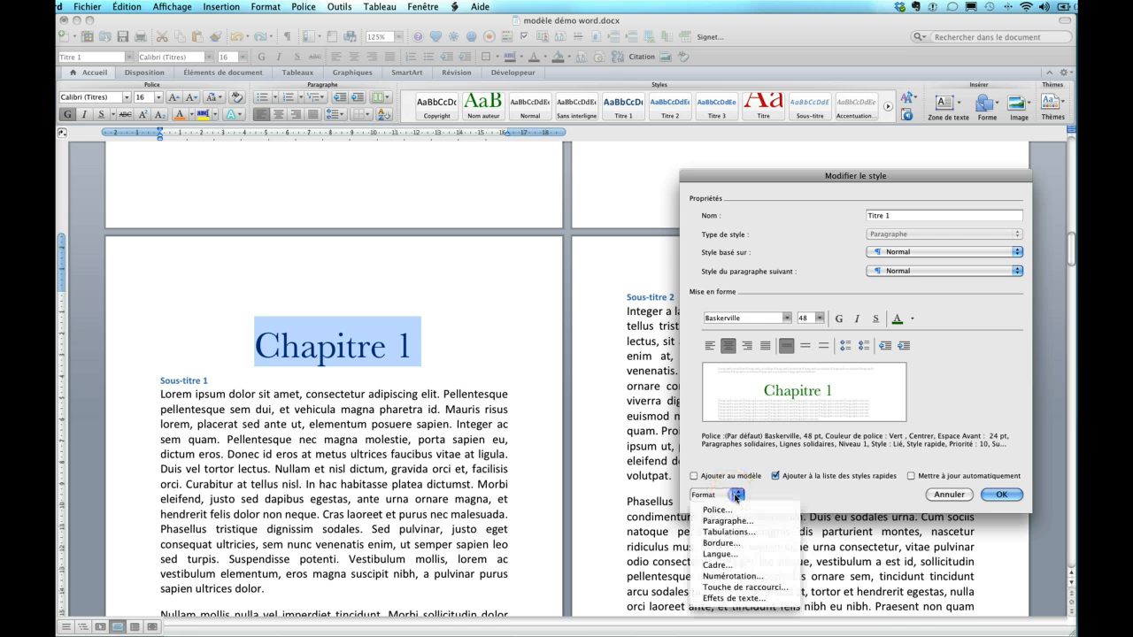
{"action": "left_click", "coordinate": [745, 543]}
{"action": "left_click", "coordinate": [729, 522]}
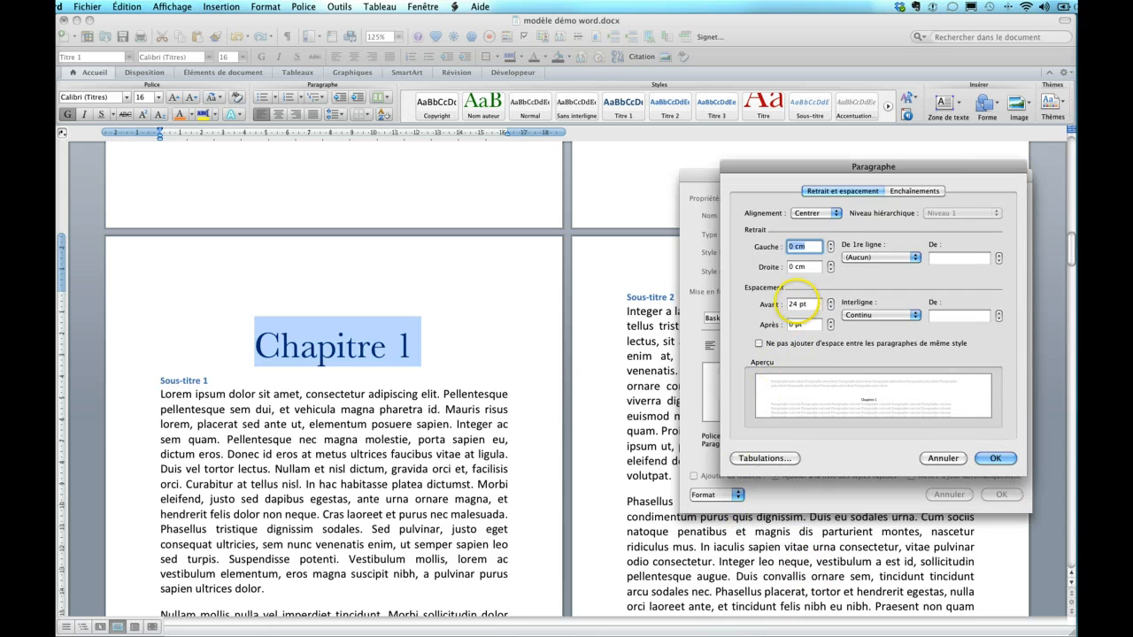
{"action": "key", "text": "Return"}
{"action": "key", "text": "Return"}
Select the "Sous-titre 1" heading and modify its Titre 2 style to centred alignment and 20 pt
{"action": "left_click", "coordinate": [155, 390]}
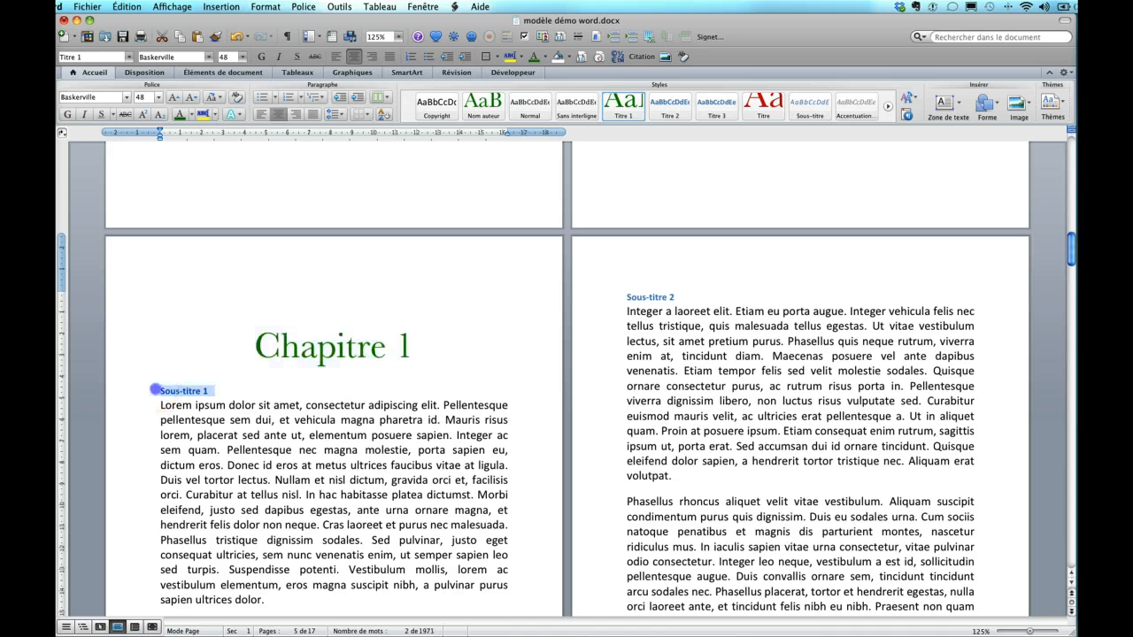
{"action": "right_click", "coordinate": [670, 103]}
{"action": "left_click", "coordinate": [694, 127]}
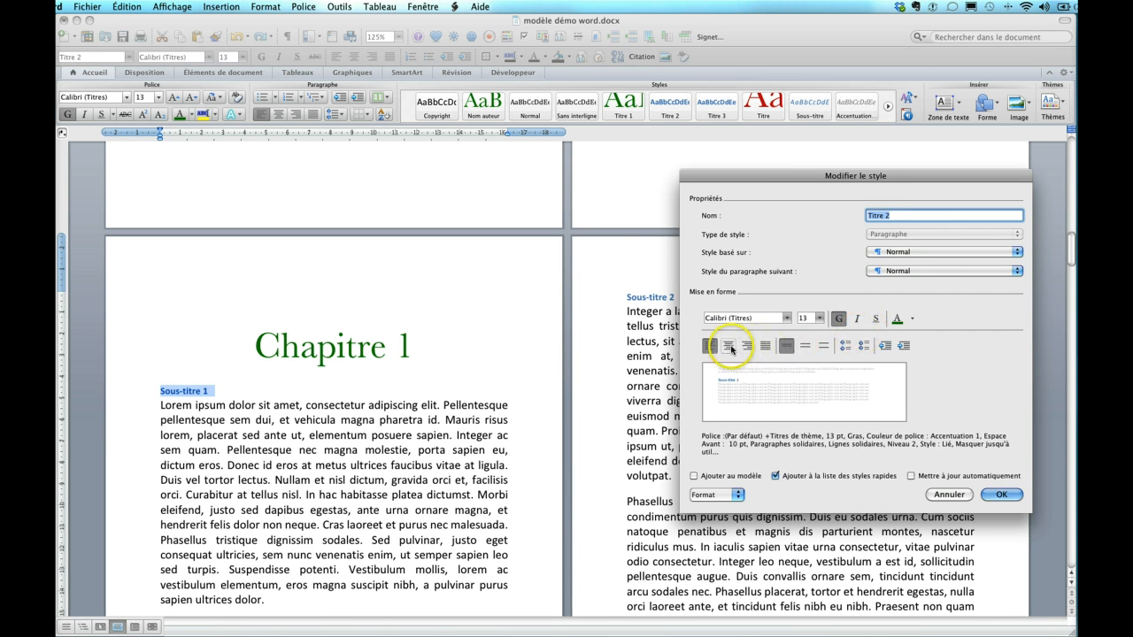
{"action": "left_click", "coordinate": [728, 345]}
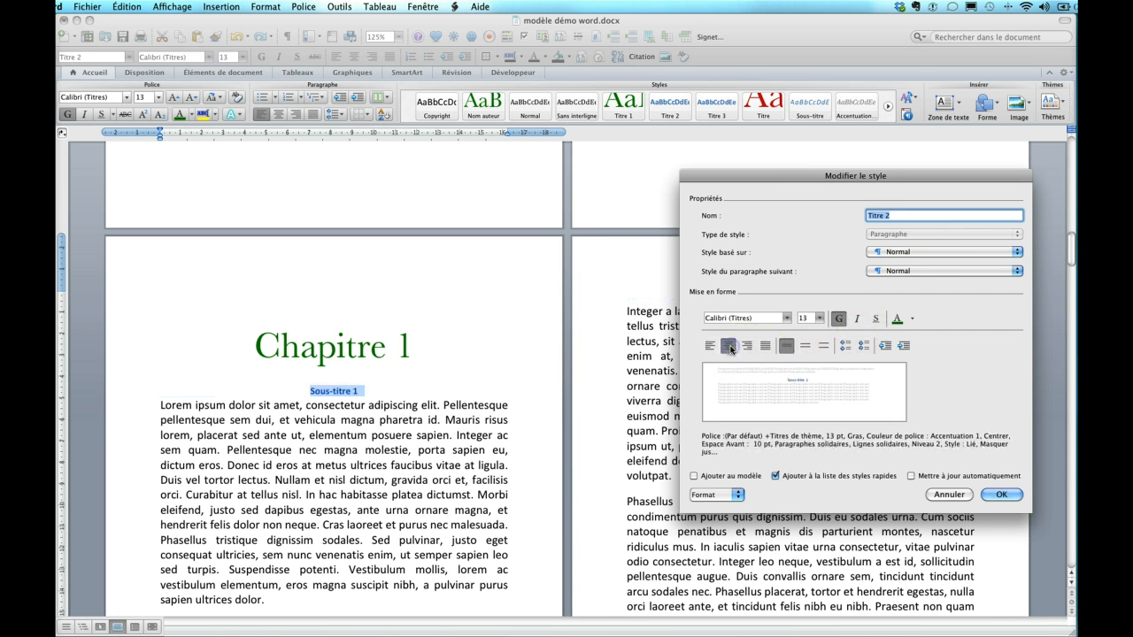
{"action": "left_click", "coordinate": [820, 318]}
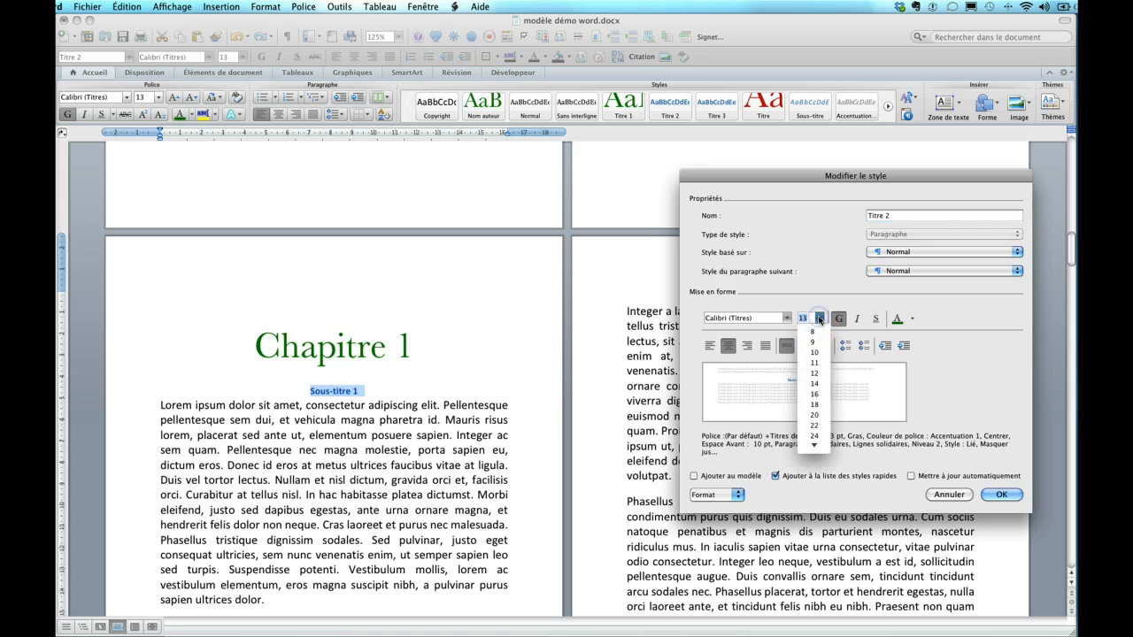
{"action": "left_click", "coordinate": [823, 416]}
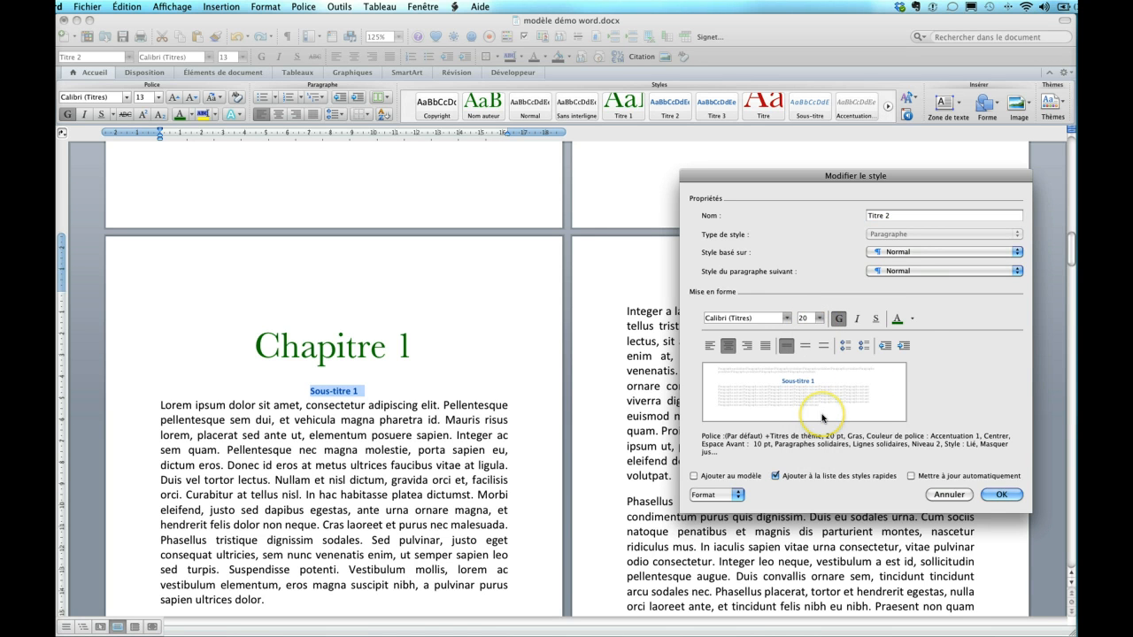
Set the Titre 2 style's font colour to the orange theme colour (Accentuation 6) and its font to Baskerville
{"action": "left_click", "coordinate": [912, 321]}
{"action": "left_click", "coordinate": [996, 361]}
{"action": "left_click", "coordinate": [786, 317]}
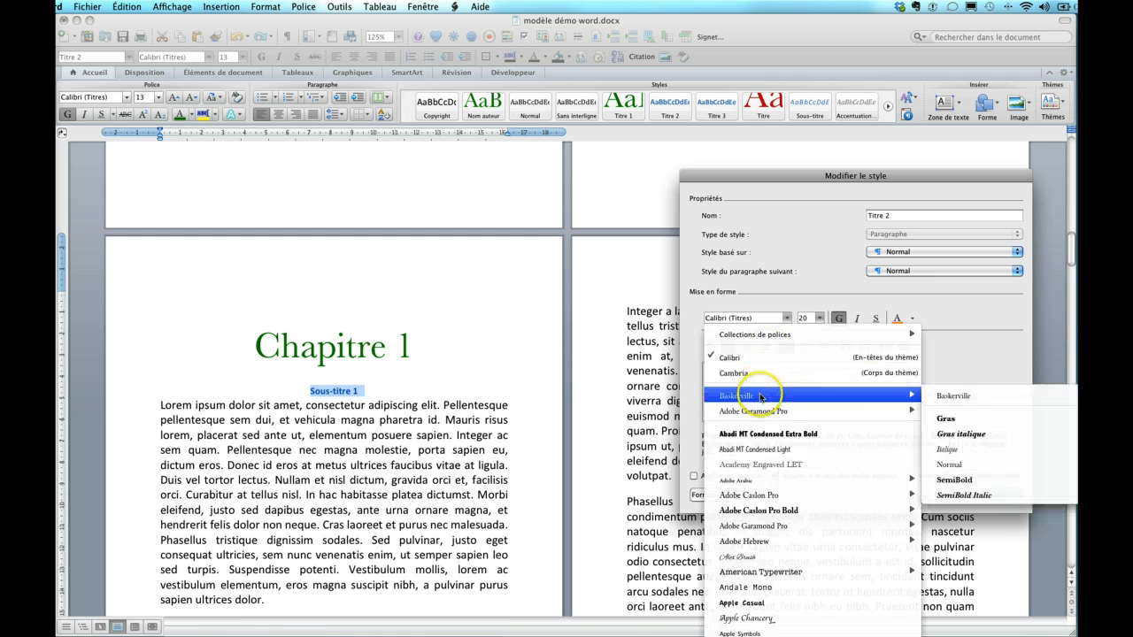
{"action": "left_click", "coordinate": [760, 397]}
Set the Titre 2 style's paragraph spacing after to 24 pt and apply the style modifications
{"action": "left_click", "coordinate": [735, 495]}
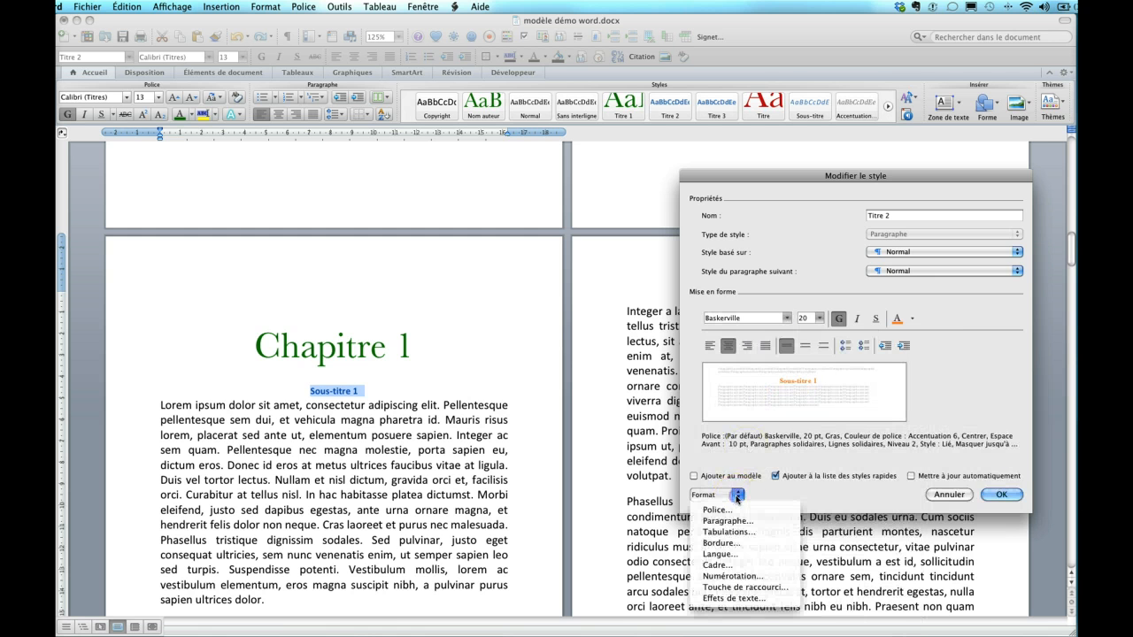
{"action": "left_click", "coordinate": [738, 522]}
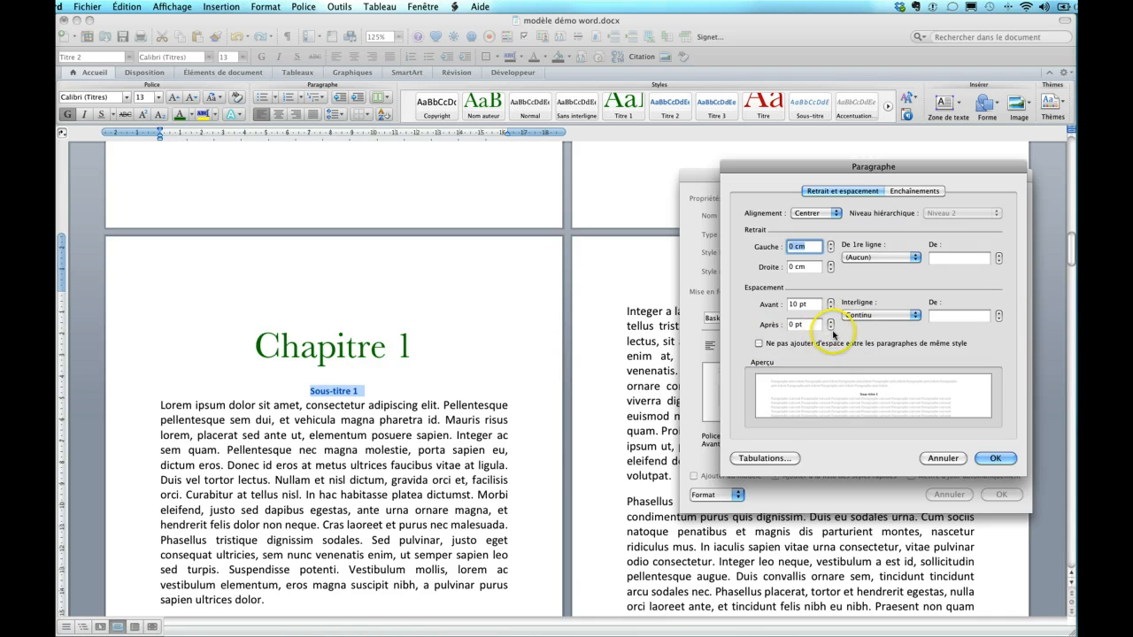
{"action": "left_click", "coordinate": [791, 324]}
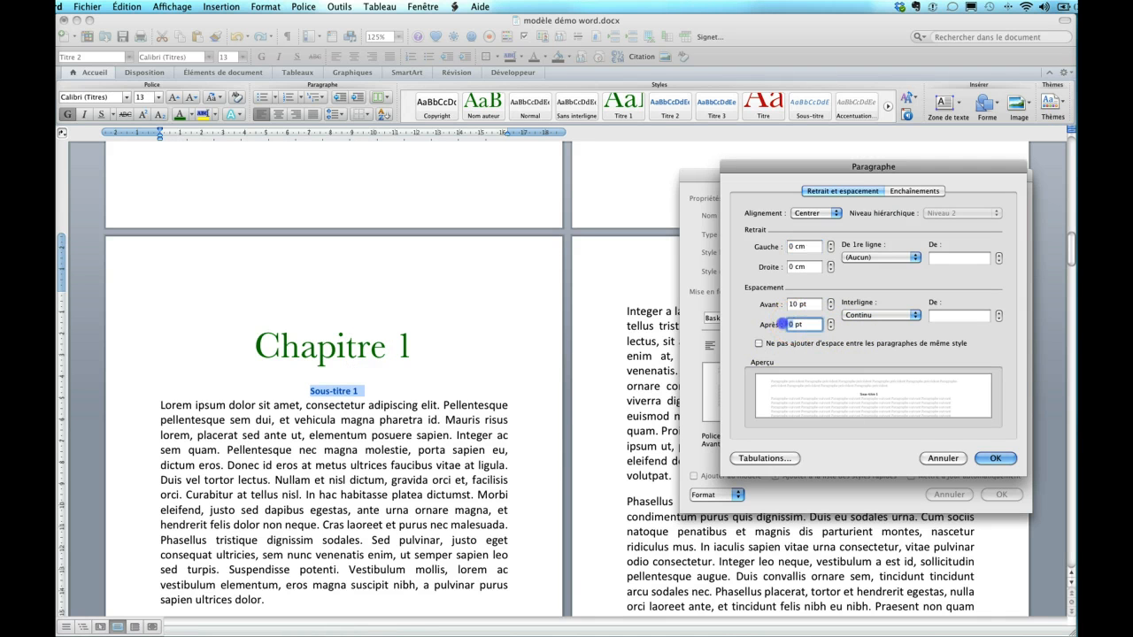
{"action": "type", "text": "24"}
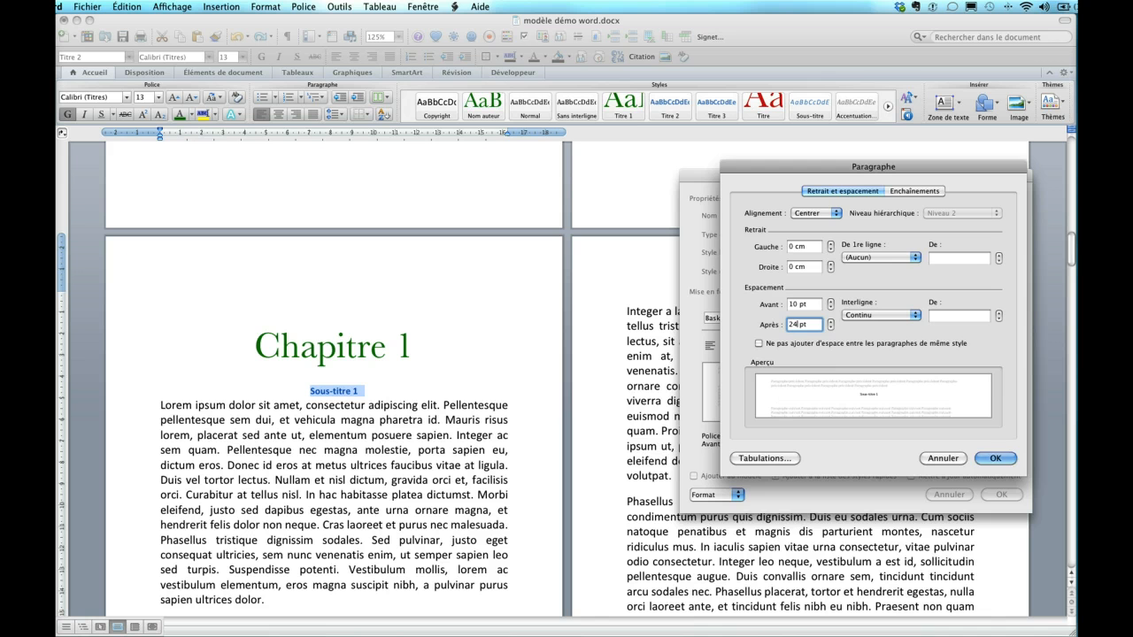
{"action": "left_click", "coordinate": [995, 458]}
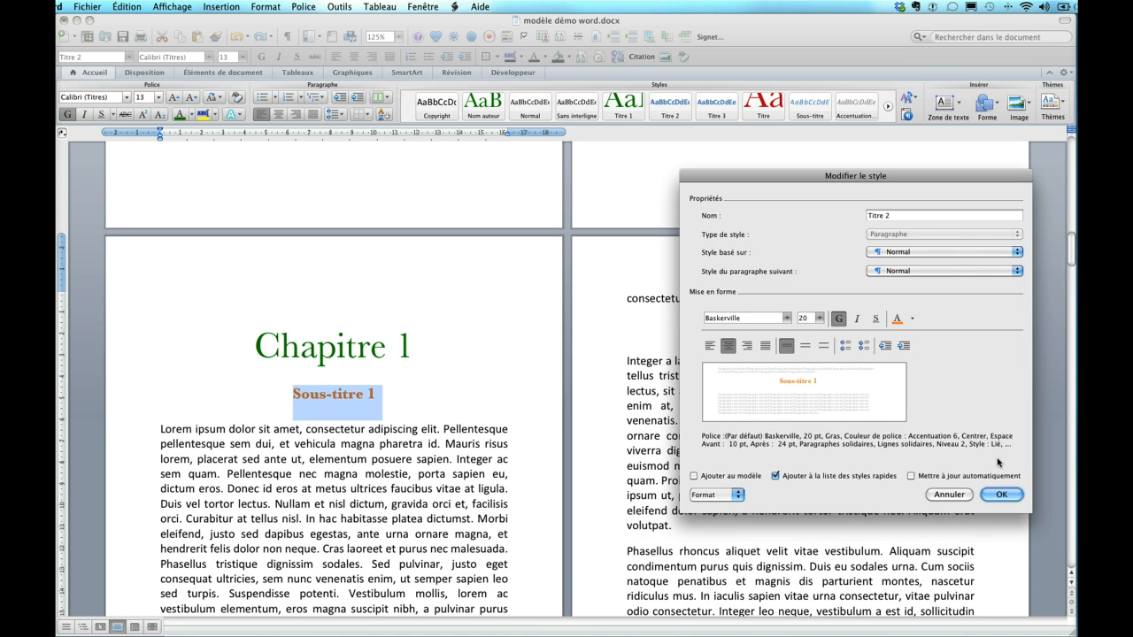
{"action": "left_click", "coordinate": [1002, 495]}
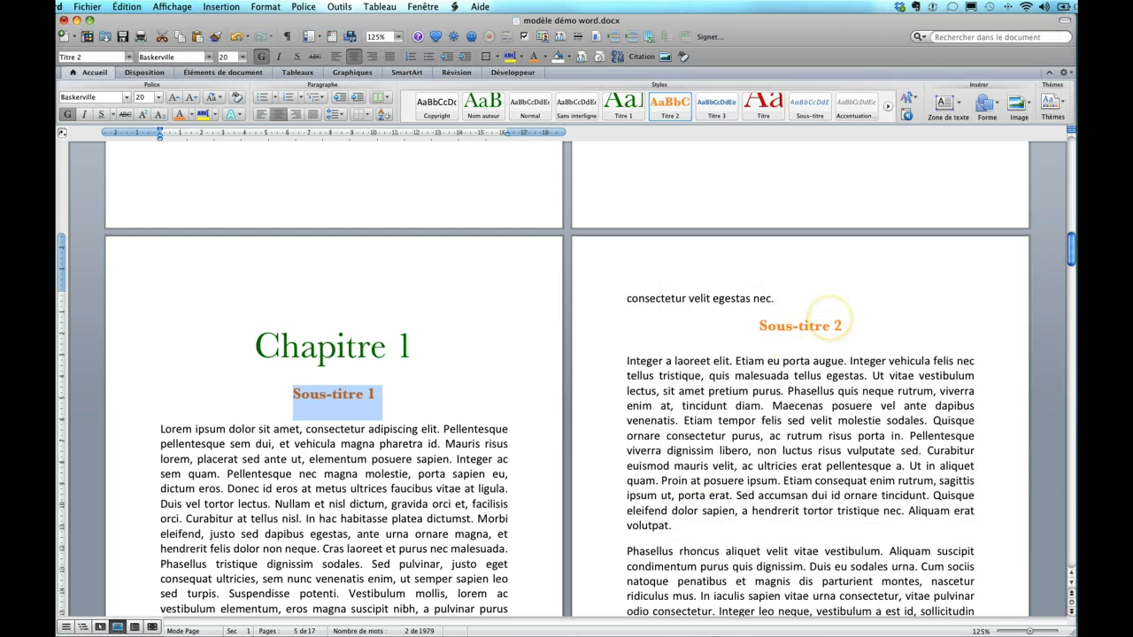
Select the first body paragraph below "Sous-titre 1" and open the Normal style for modification
{"action": "scroll", "coordinate": [828, 317], "scroll_direction": "down", "scroll_amount": 10}
{"action": "scroll", "coordinate": [590, 380], "scroll_direction": "down", "scroll_amount": 15}
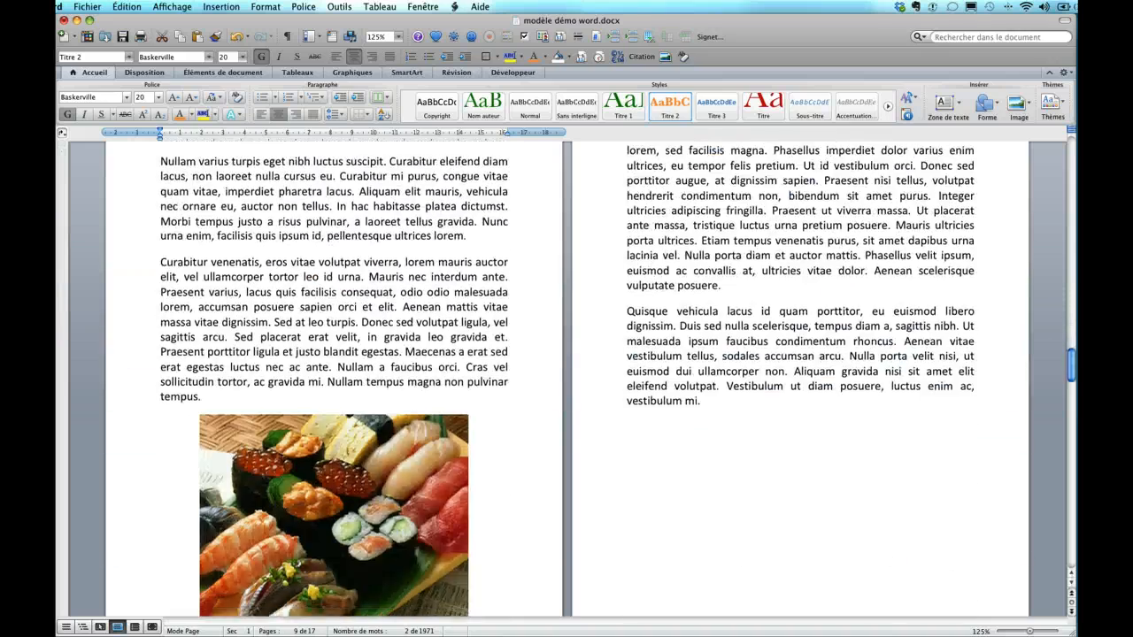
{"action": "scroll", "coordinate": [567, 372], "scroll_direction": "down", "scroll_amount": 10}
{"action": "scroll", "coordinate": [567, 381], "scroll_direction": "up", "scroll_amount": 20}
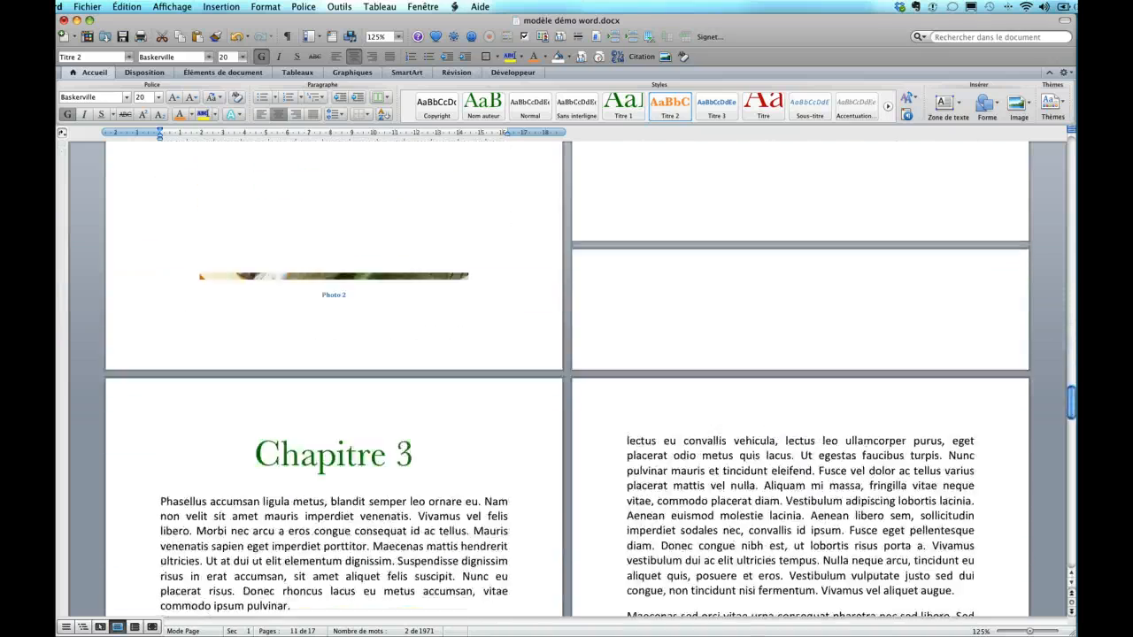
{"action": "scroll", "coordinate": [567, 372], "scroll_direction": "down", "scroll_amount": 15}
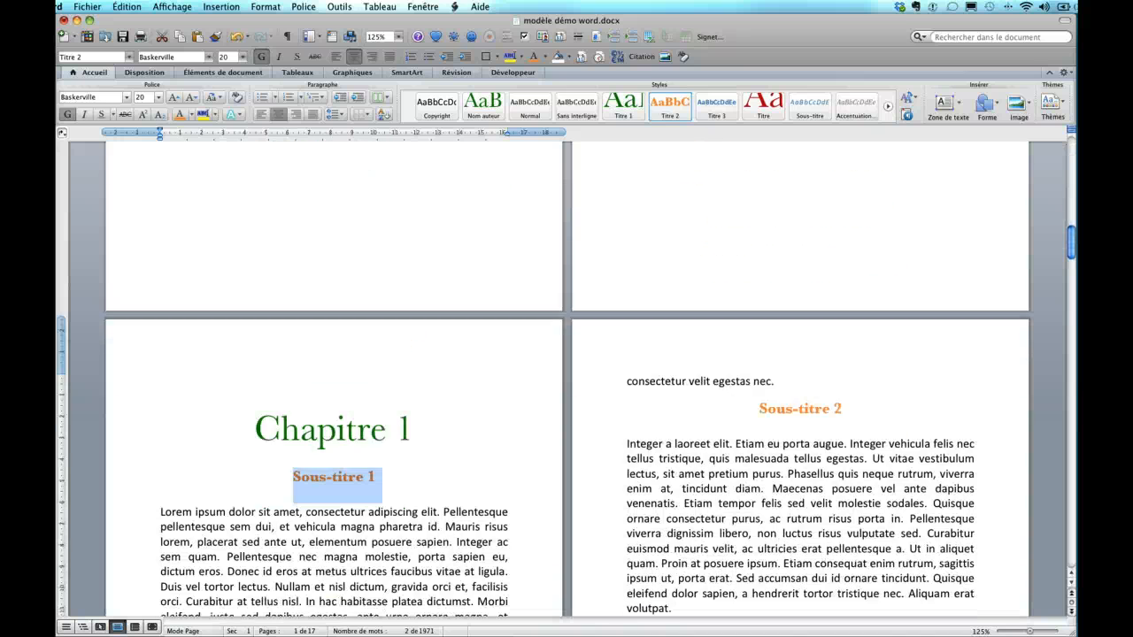
{"action": "left_click", "coordinate": [160, 270]}
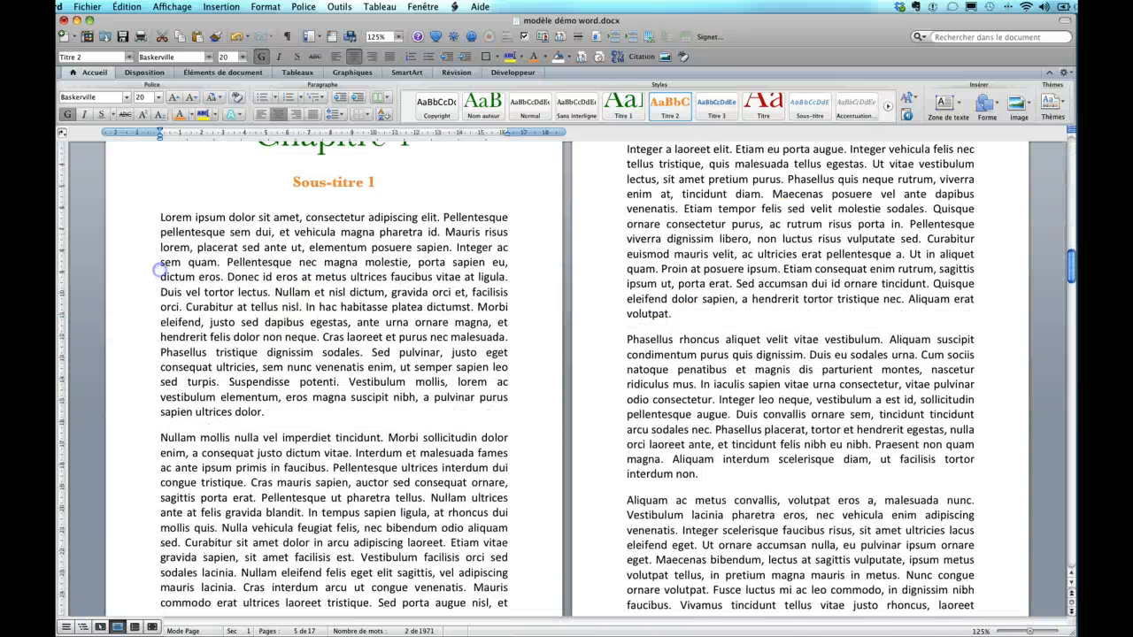
{"action": "left_click_drag", "start_coordinate": [161, 217], "coordinate": [267, 407]}
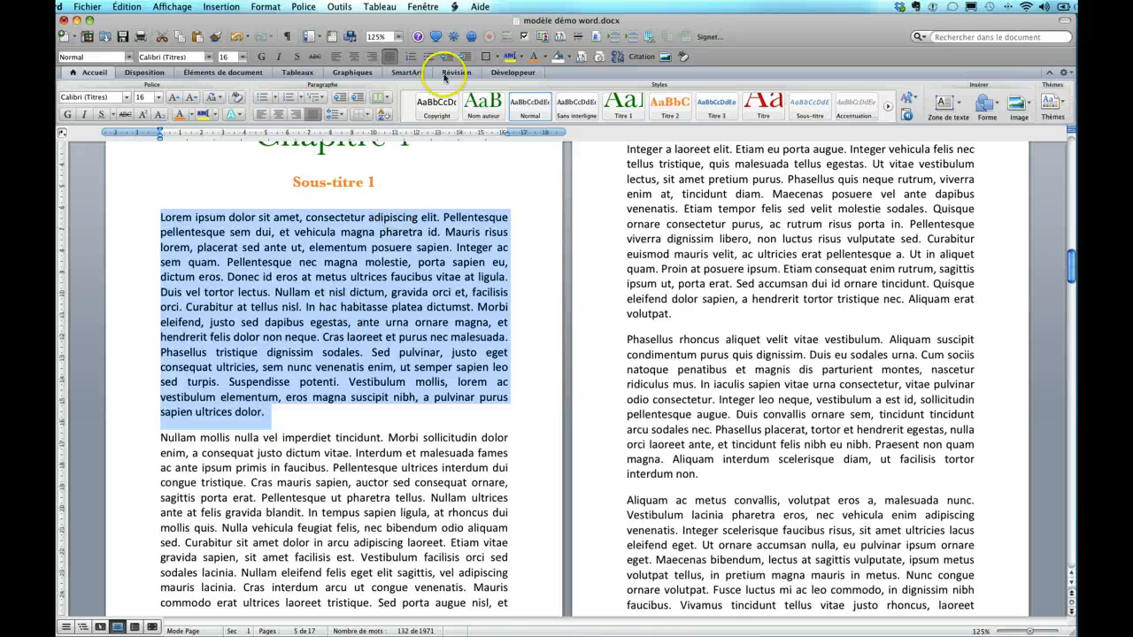
{"action": "left_click", "coordinate": [544, 114]}
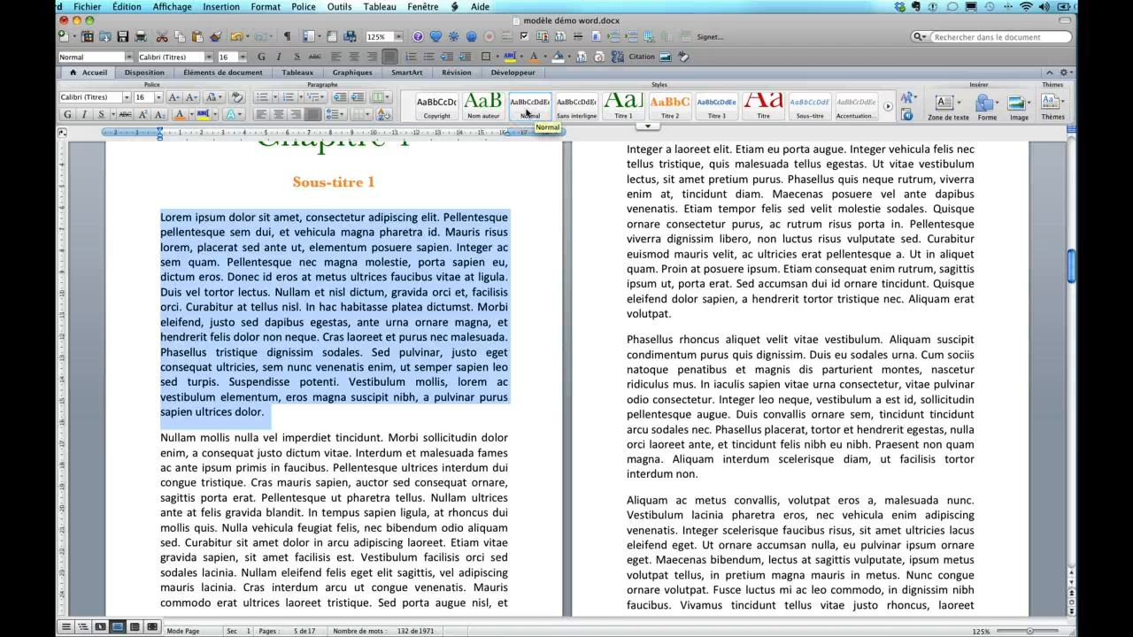
{"action": "right_click", "coordinate": [526, 112]}
{"action": "left_click", "coordinate": [551, 125]}
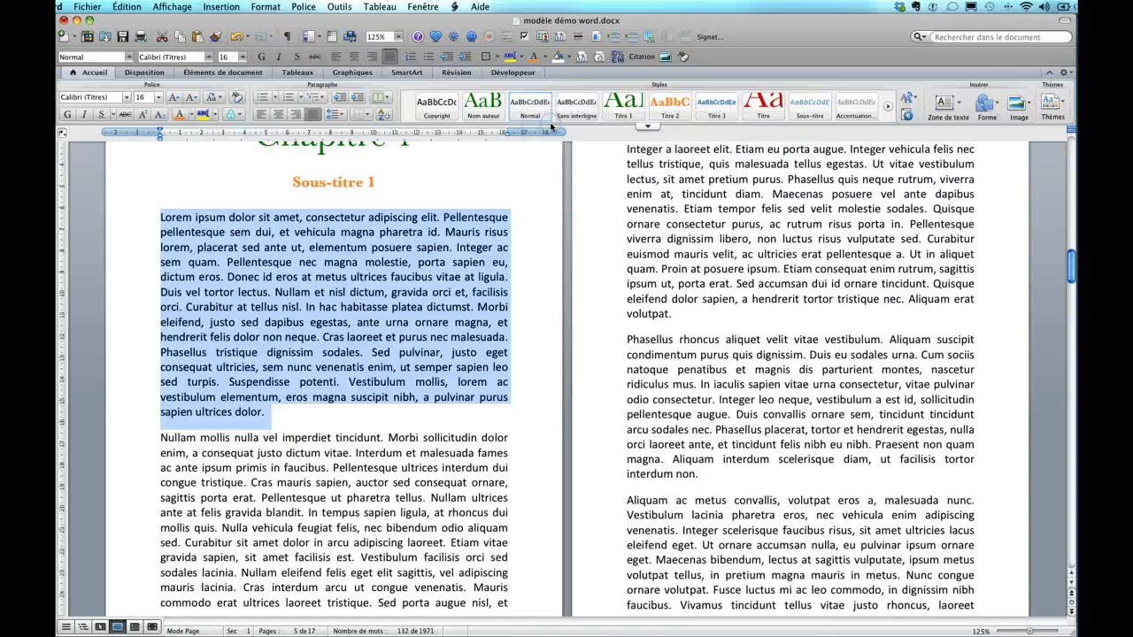
Set the Normal style's font to Baskerville with the automatic font colour, keeping the size at 12 pt
{"action": "left_click", "coordinate": [755, 318]}
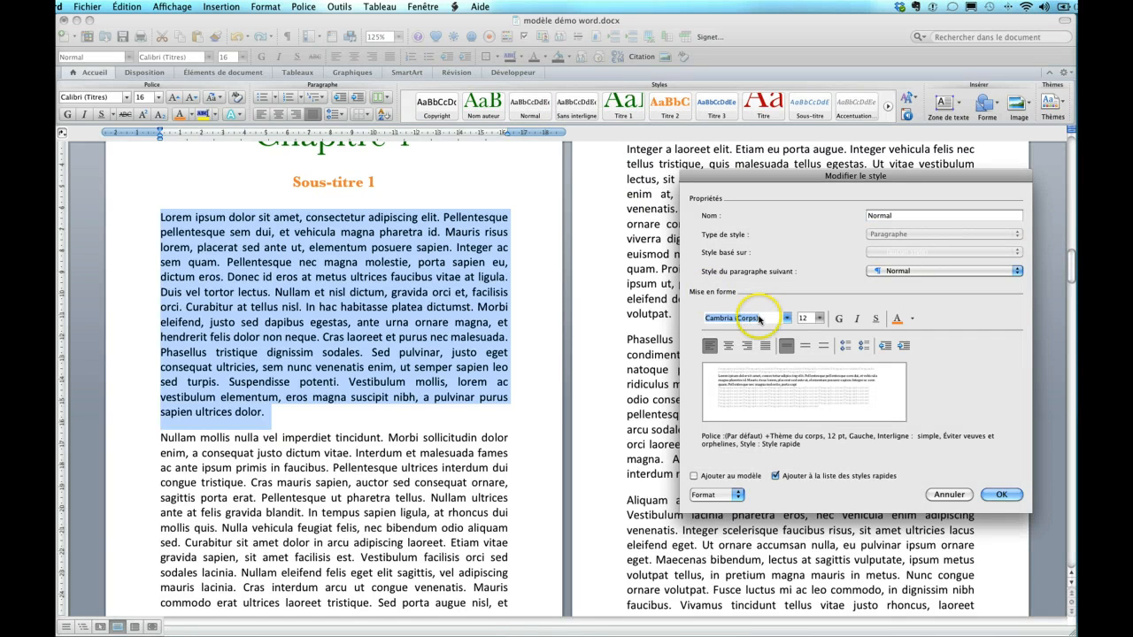
{"action": "left_click", "coordinate": [785, 318]}
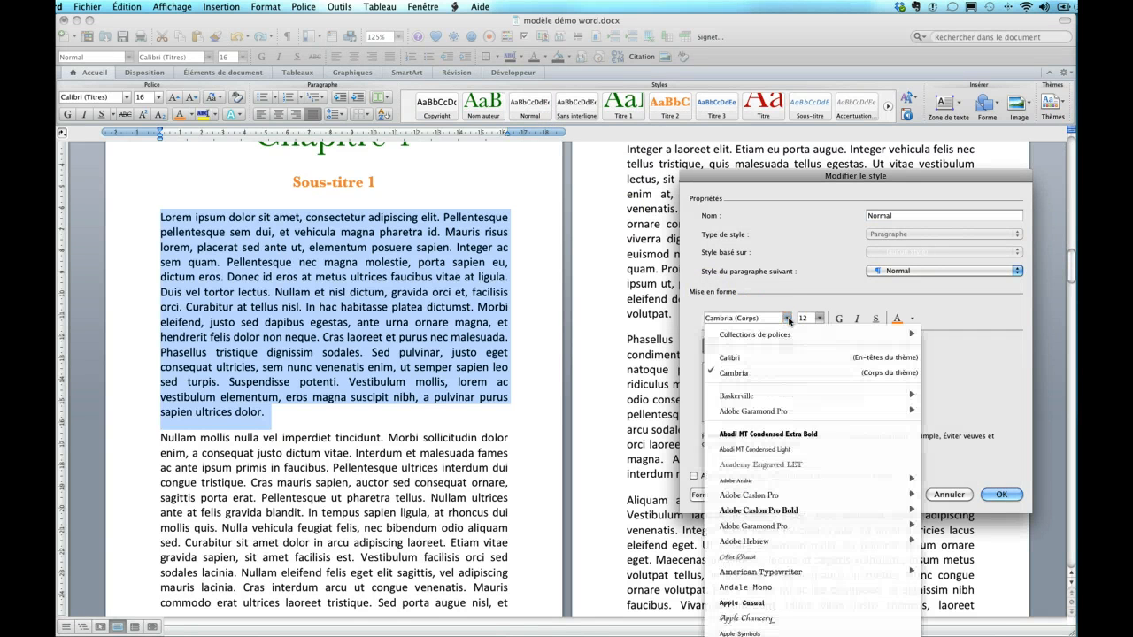
{"action": "left_click", "coordinate": [744, 396]}
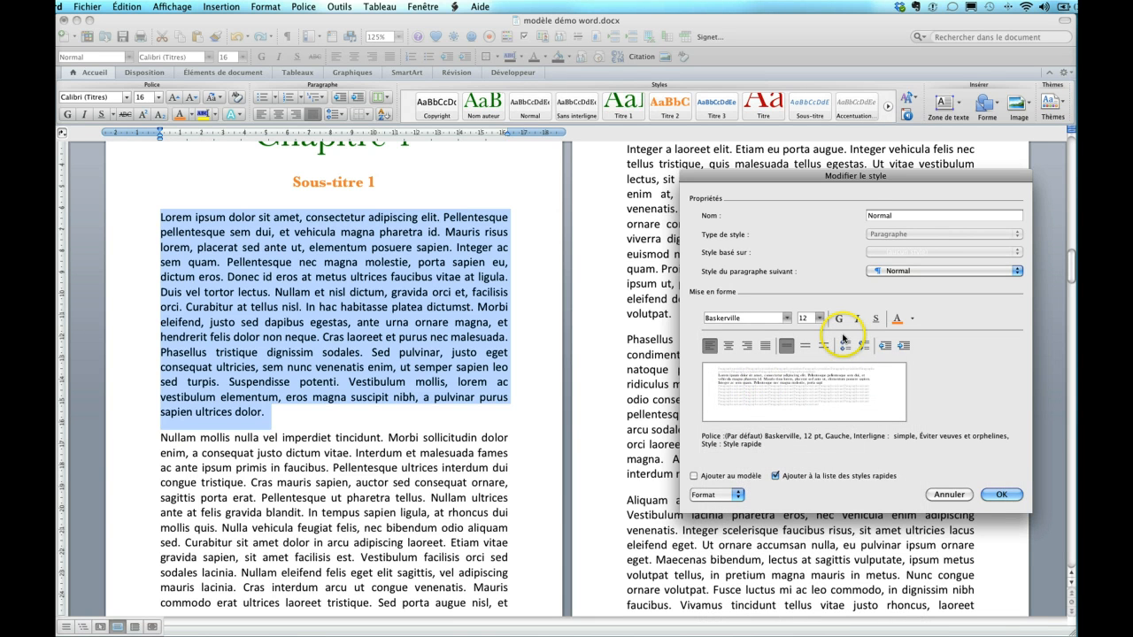
{"action": "left_click", "coordinate": [821, 319]}
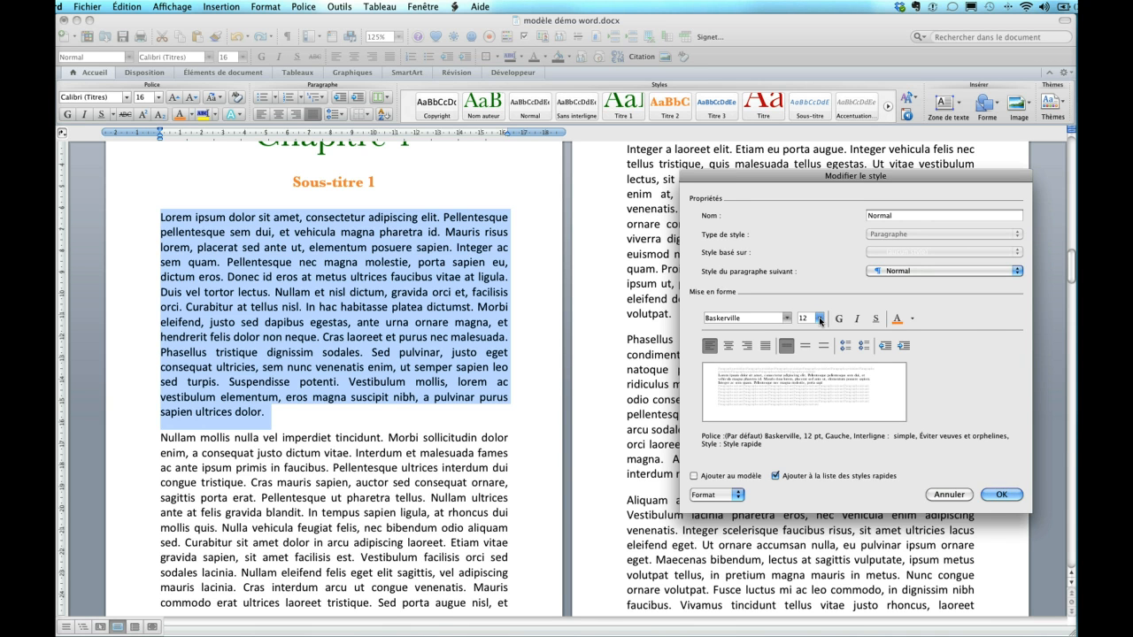
{"action": "left_click", "coordinate": [912, 319]}
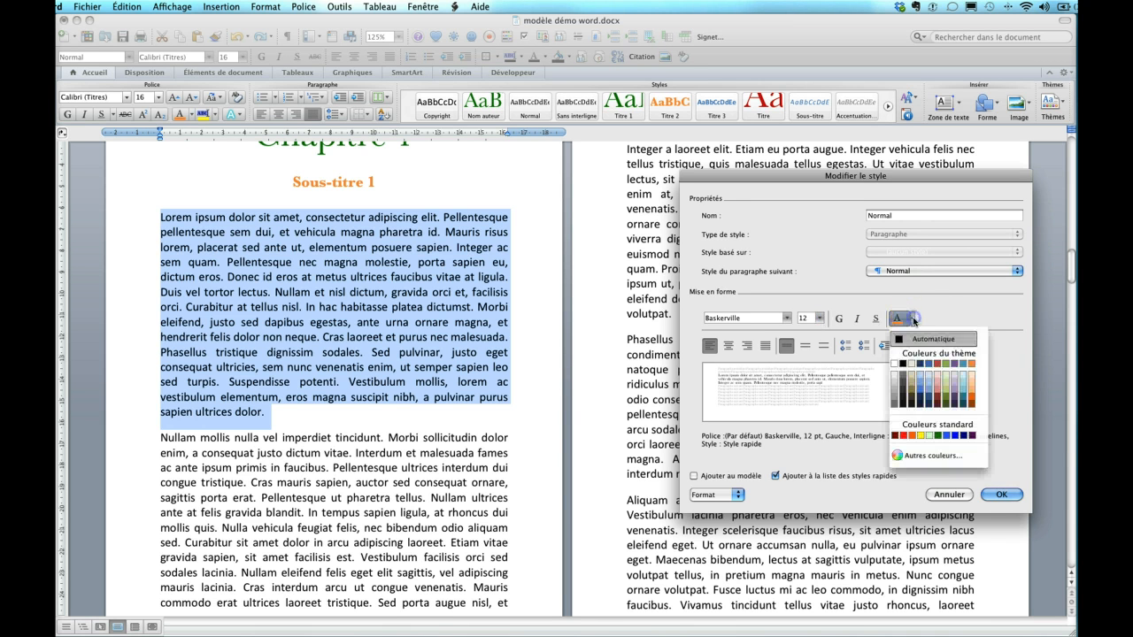
{"action": "left_click", "coordinate": [921, 346]}
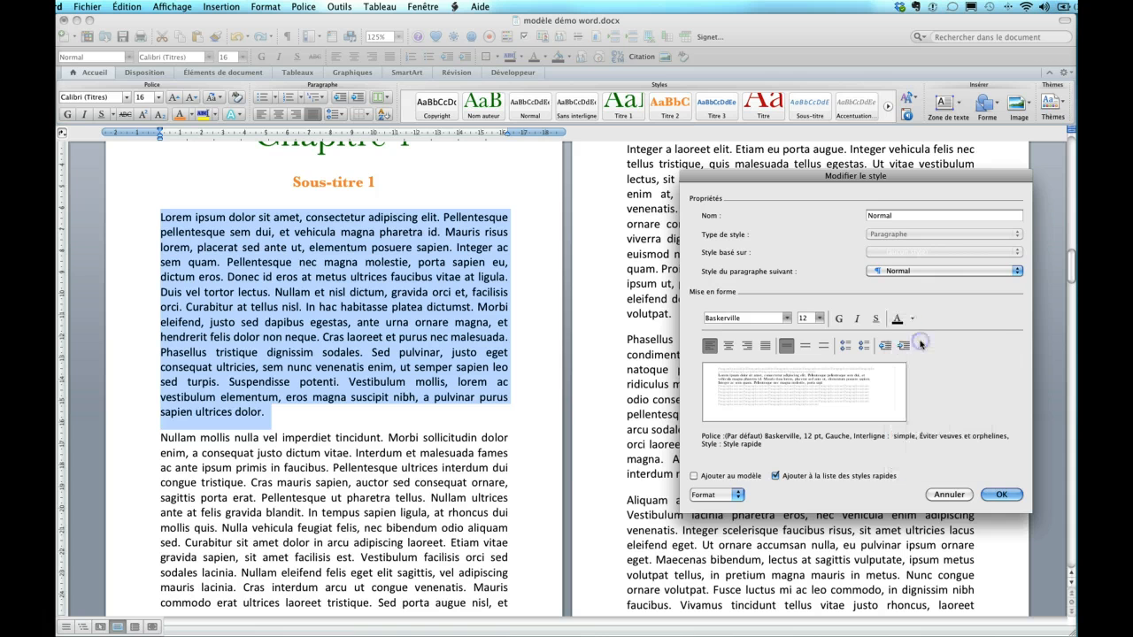
Give the Normal style a positive first-line indent of 1 cm
{"action": "left_click", "coordinate": [738, 495]}
{"action": "left_click", "coordinate": [739, 521]}
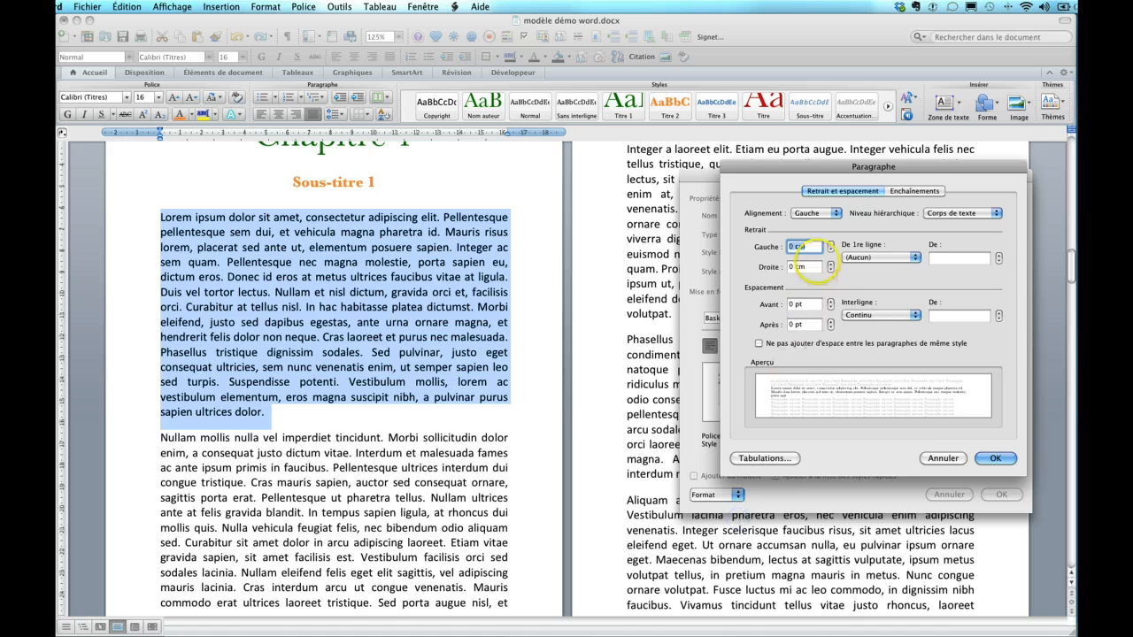
{"action": "left_click", "coordinate": [915, 257]}
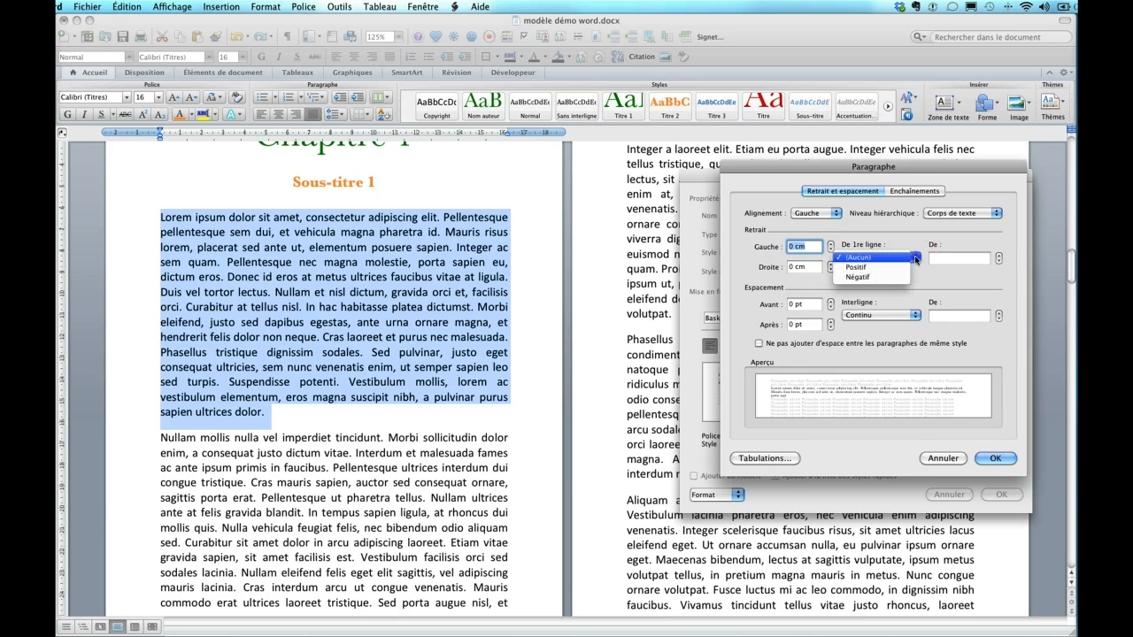
{"action": "left_click", "coordinate": [889, 268]}
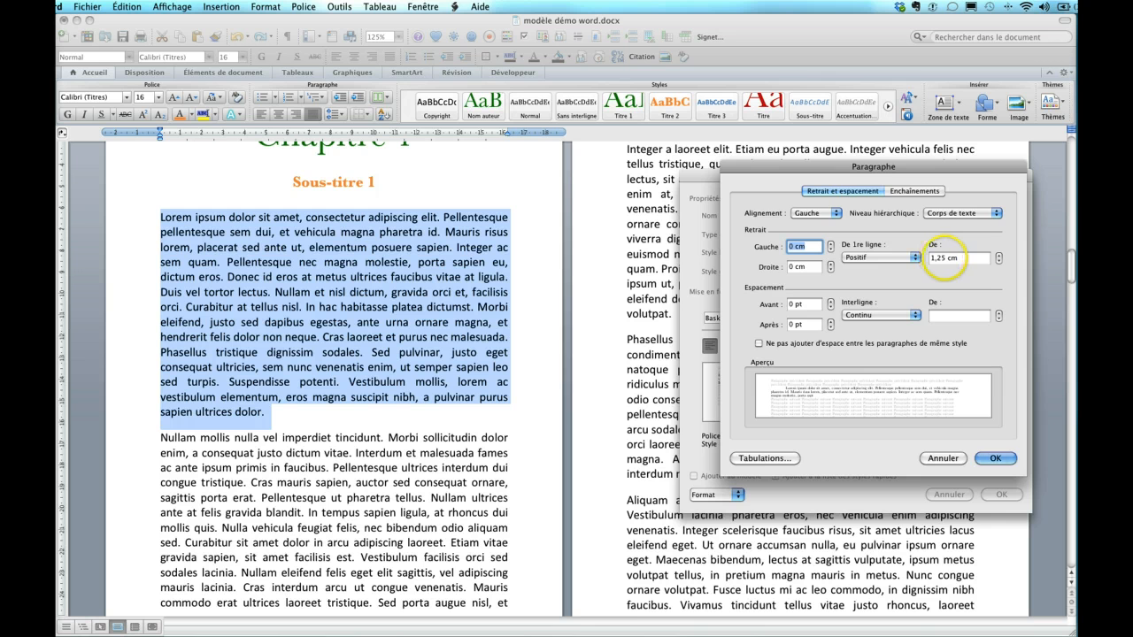
{"action": "left_click", "coordinate": [944, 257]}
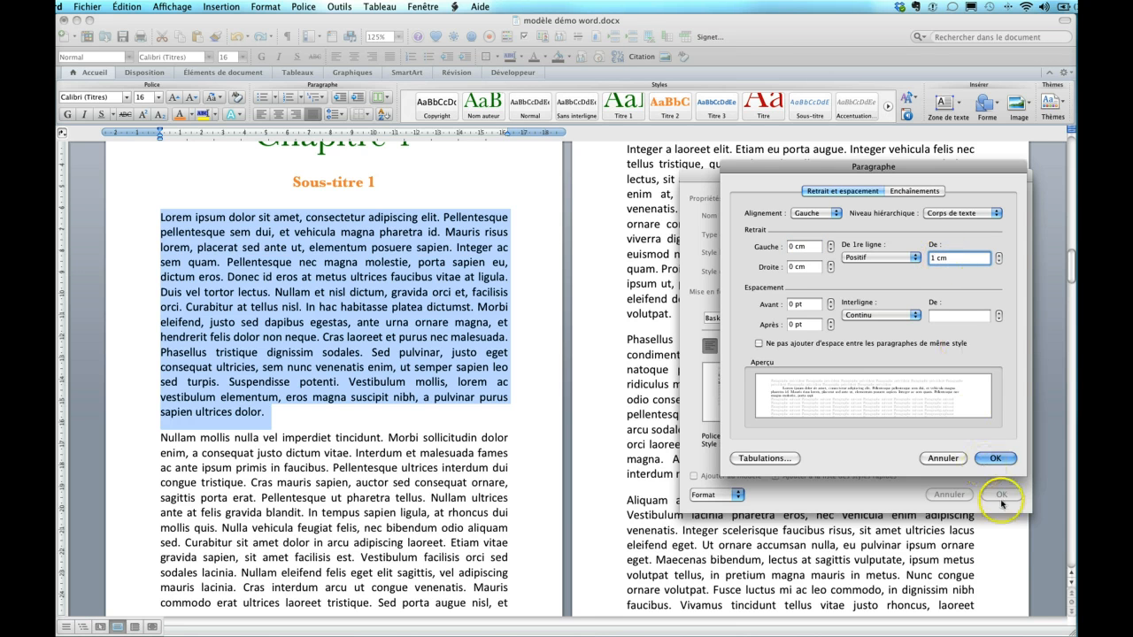
{"action": "left_click", "coordinate": [996, 459]}
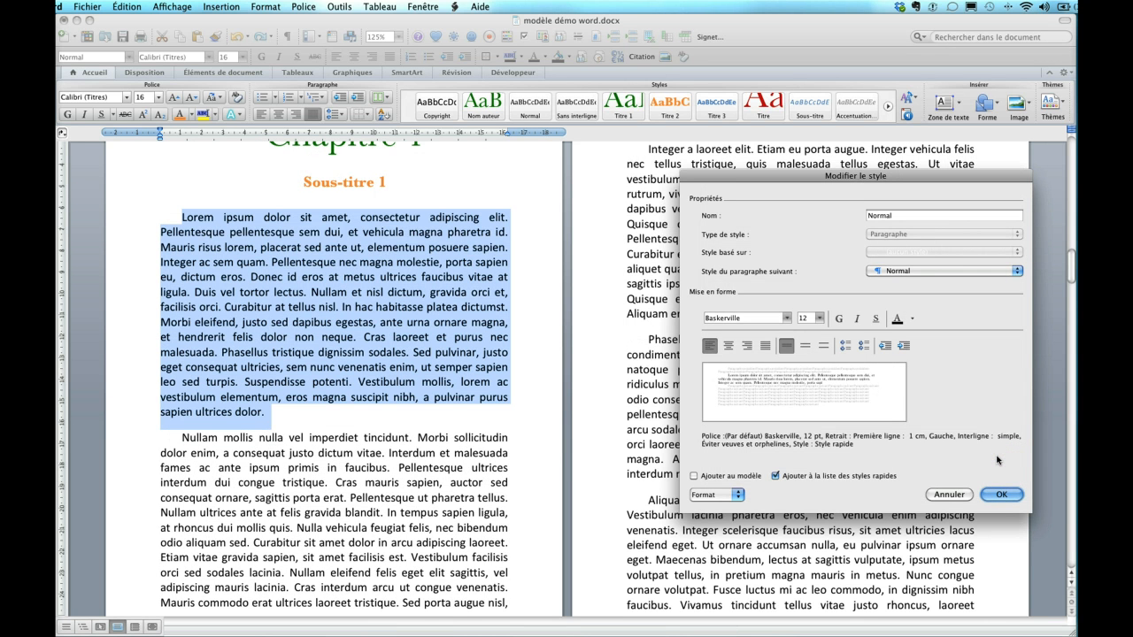
{"action": "left_click", "coordinate": [1000, 492]}
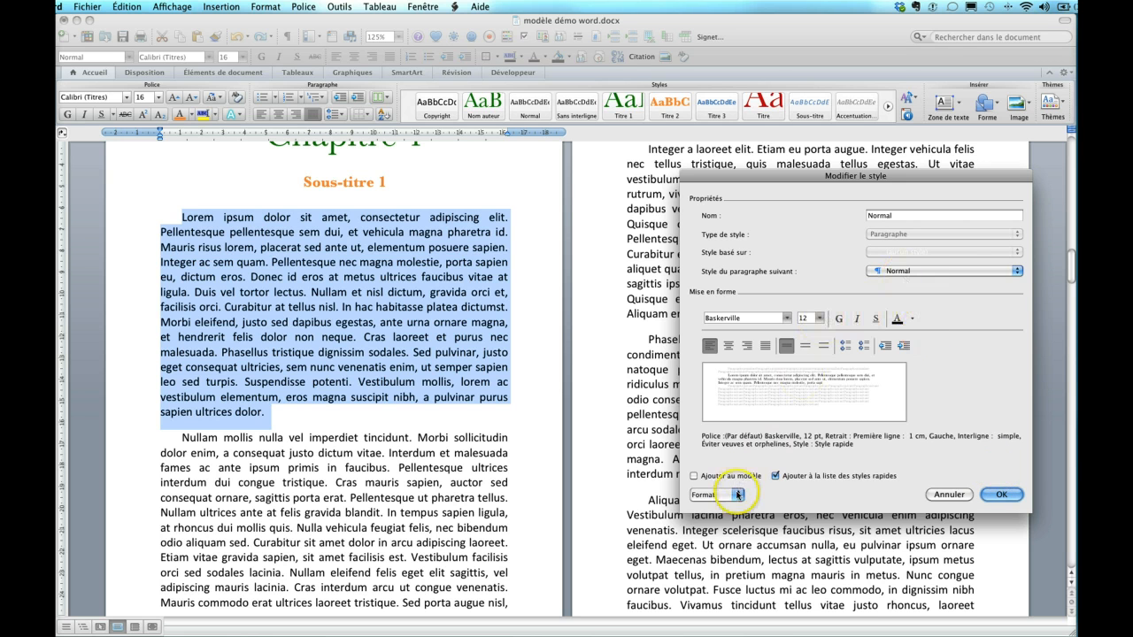
Set the Normal style's first-line indent to 0,6 cm in its paragraph settings
{"action": "left_click", "coordinate": [737, 495]}
{"action": "left_click", "coordinate": [728, 521]}
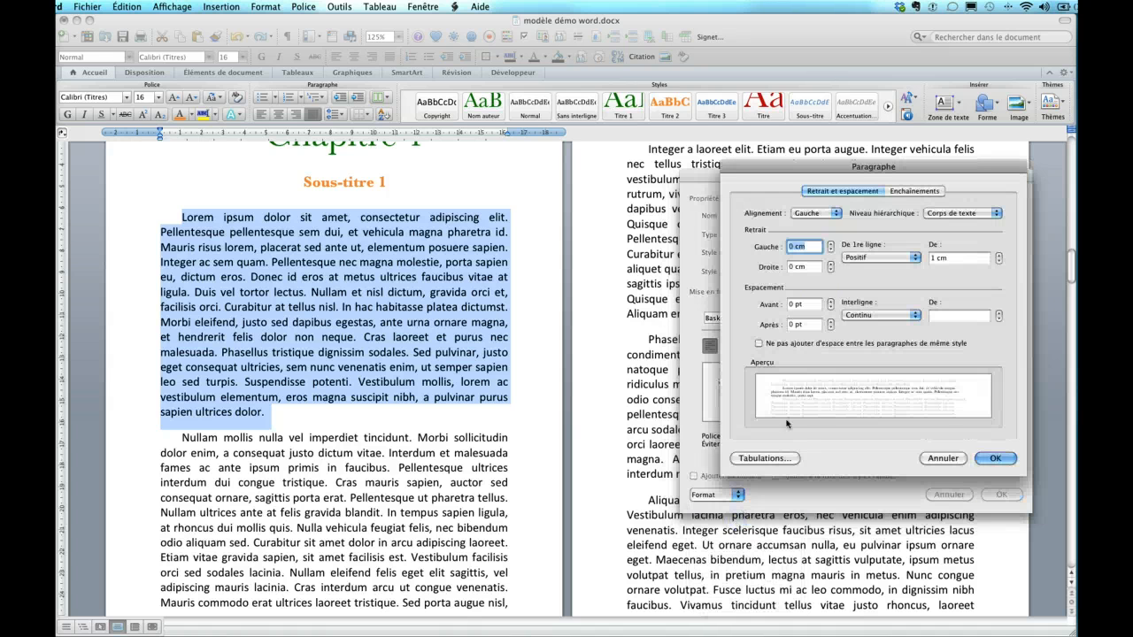
{"action": "left_click", "coordinate": [836, 270]}
{"action": "left_click", "coordinate": [933, 258]}
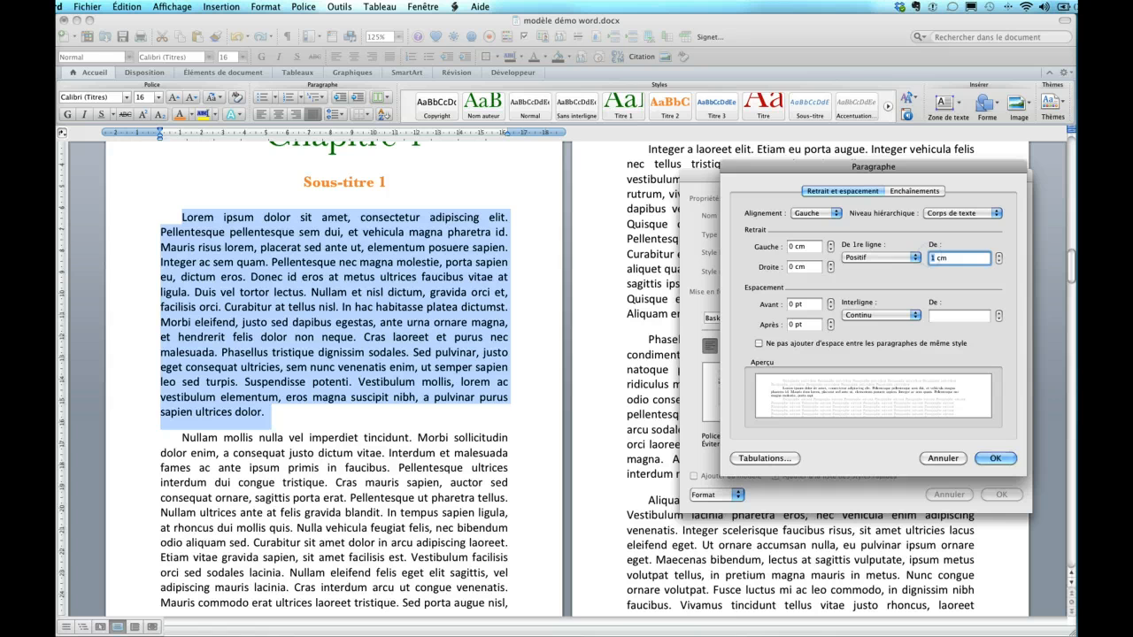
{"action": "type", "text": "0,6"}
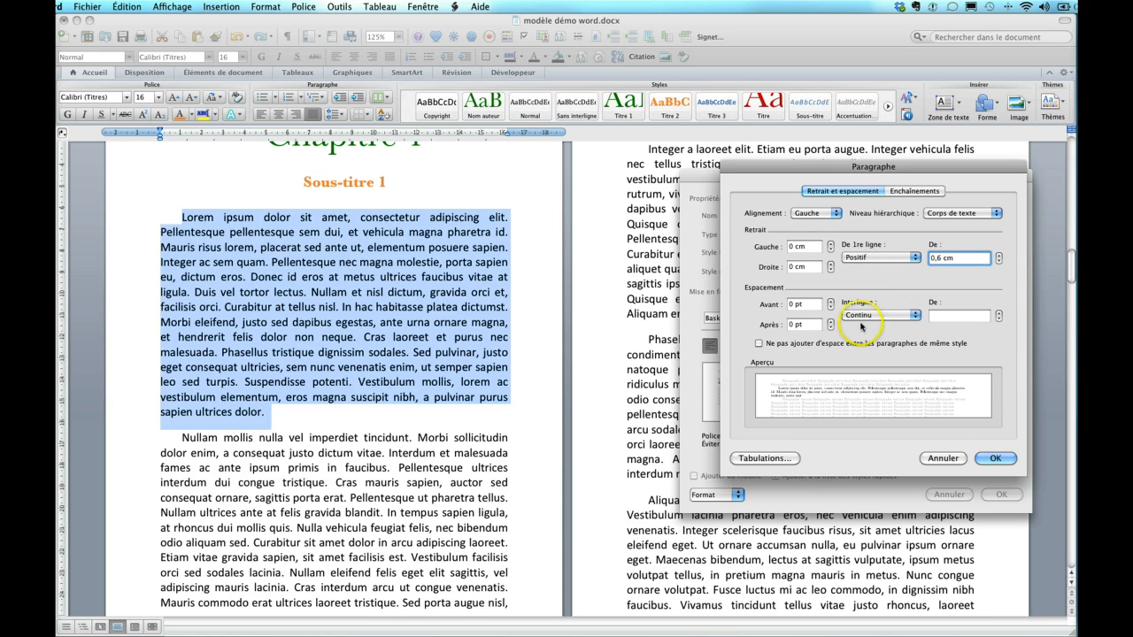
Set the Normal style's paragraph spacing before and after to 12 pt and apply the style modifications
{"action": "left_click", "coordinate": [830, 301]}
{"action": "left_click", "coordinate": [832, 301]}
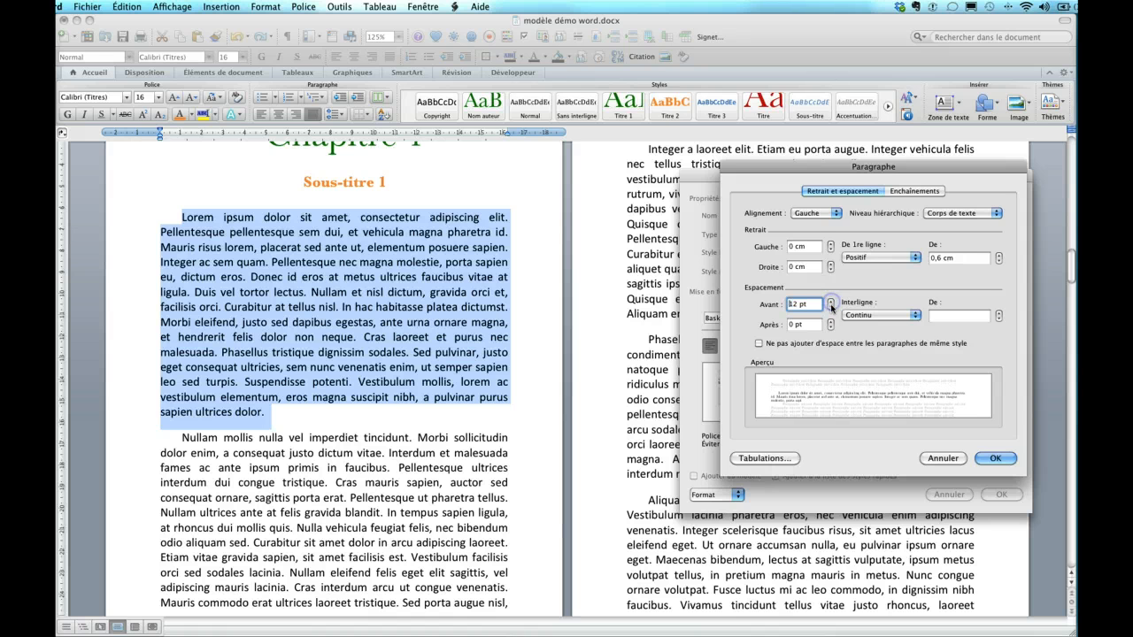
{"action": "left_click", "coordinate": [830, 322]}
{"action": "left_click", "coordinate": [830, 321]}
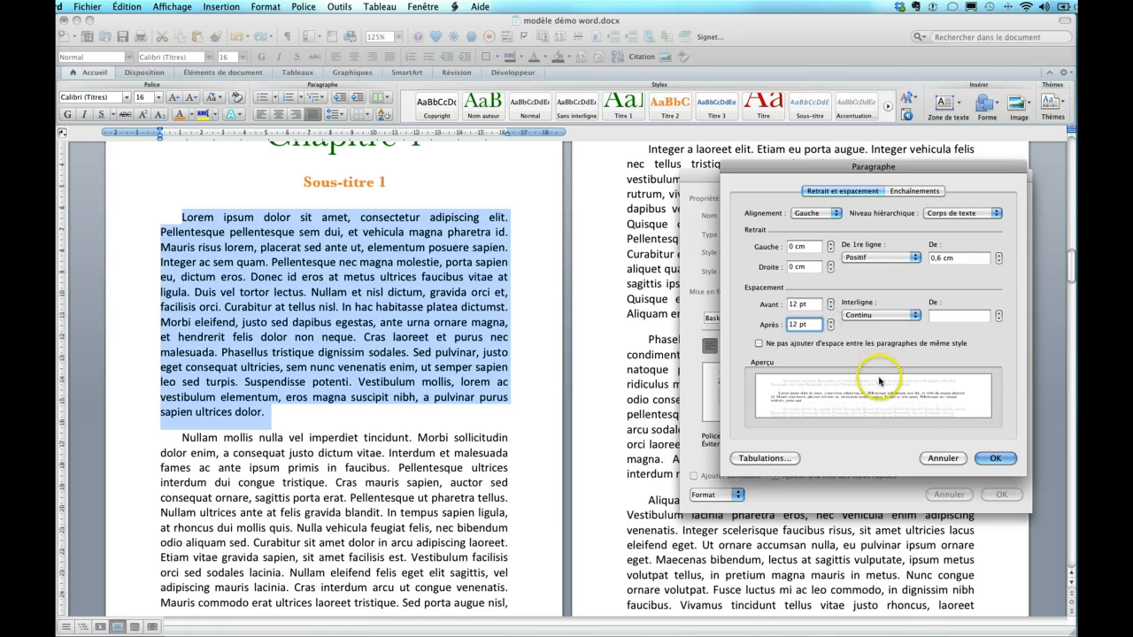
{"action": "left_click", "coordinate": [995, 458]}
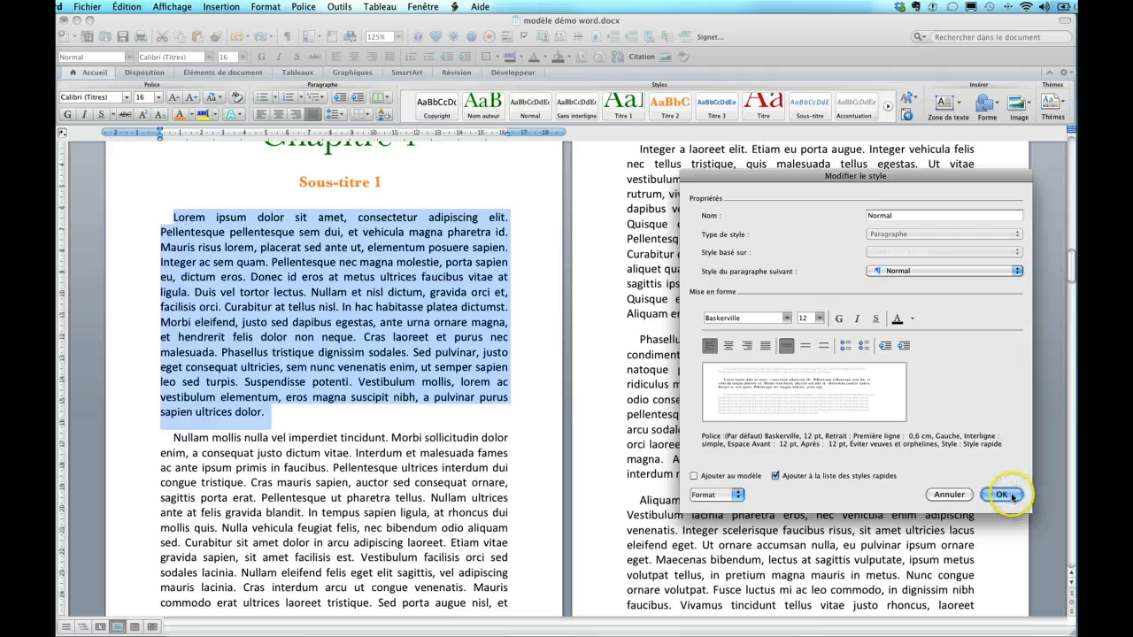
{"action": "left_click", "coordinate": [1007, 494]}
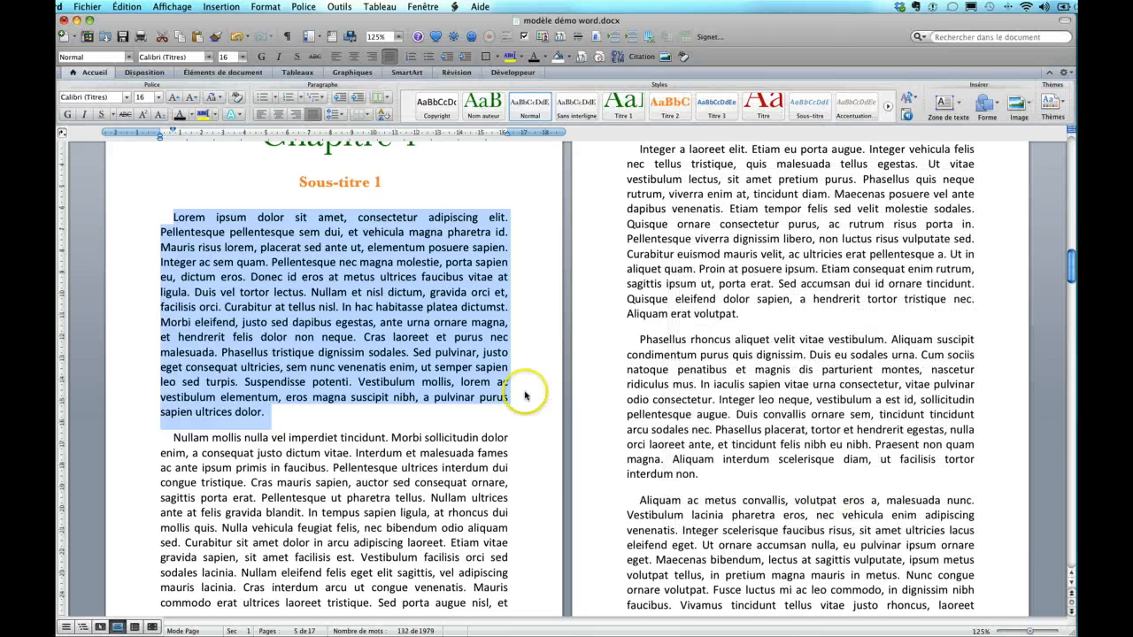
Change the first body paragraph under Sous-titre 1 to Baskerville and update the Normal style to match it
{"action": "left_click", "coordinate": [345, 273]}
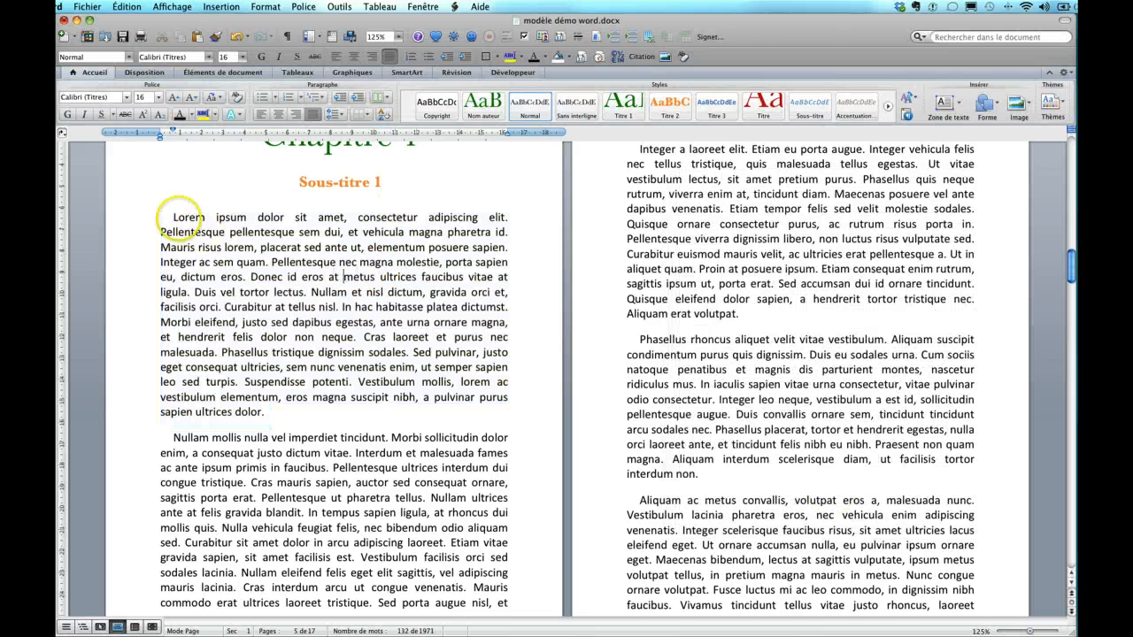
{"action": "left_click_drag", "start_coordinate": [162, 220], "coordinate": [298, 404]}
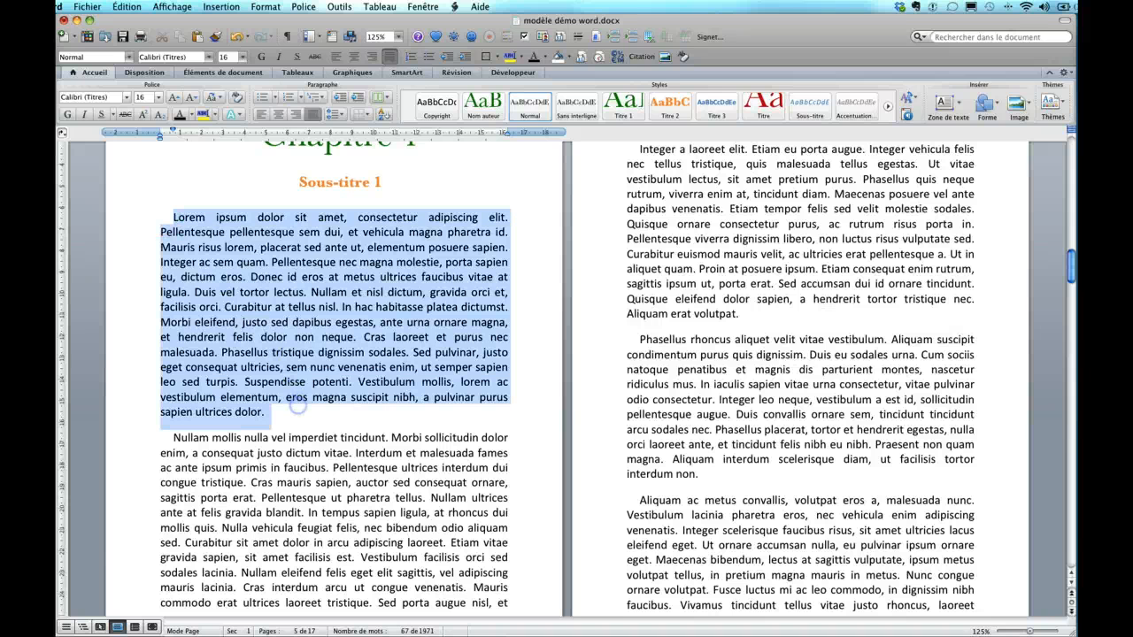
{"action": "left_click", "coordinate": [209, 57]}
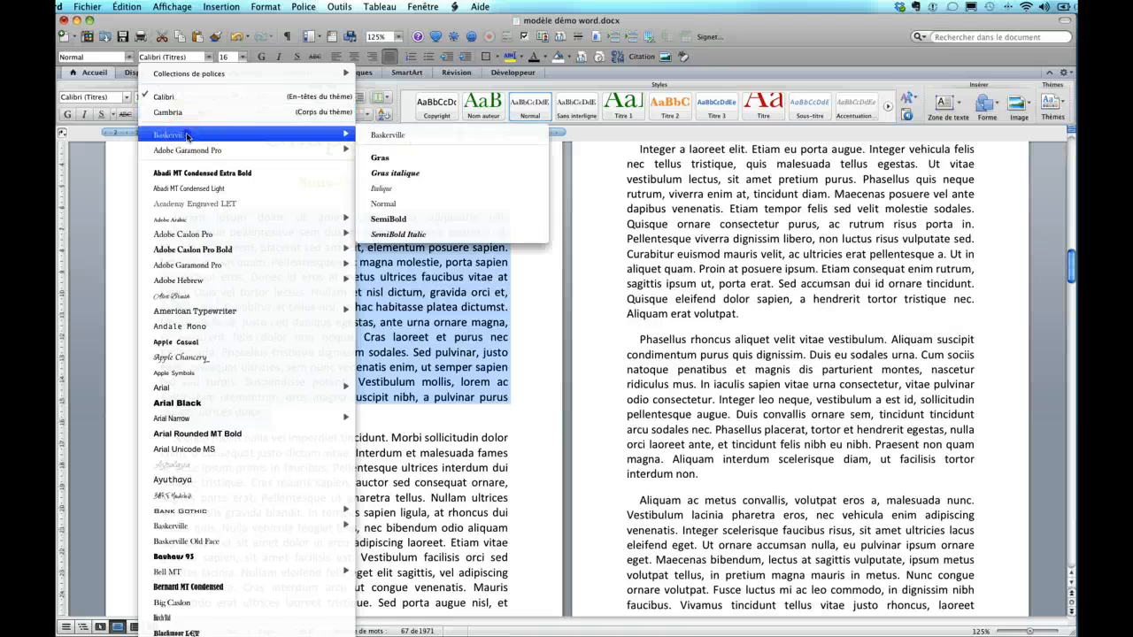
{"action": "left_click", "coordinate": [186, 137]}
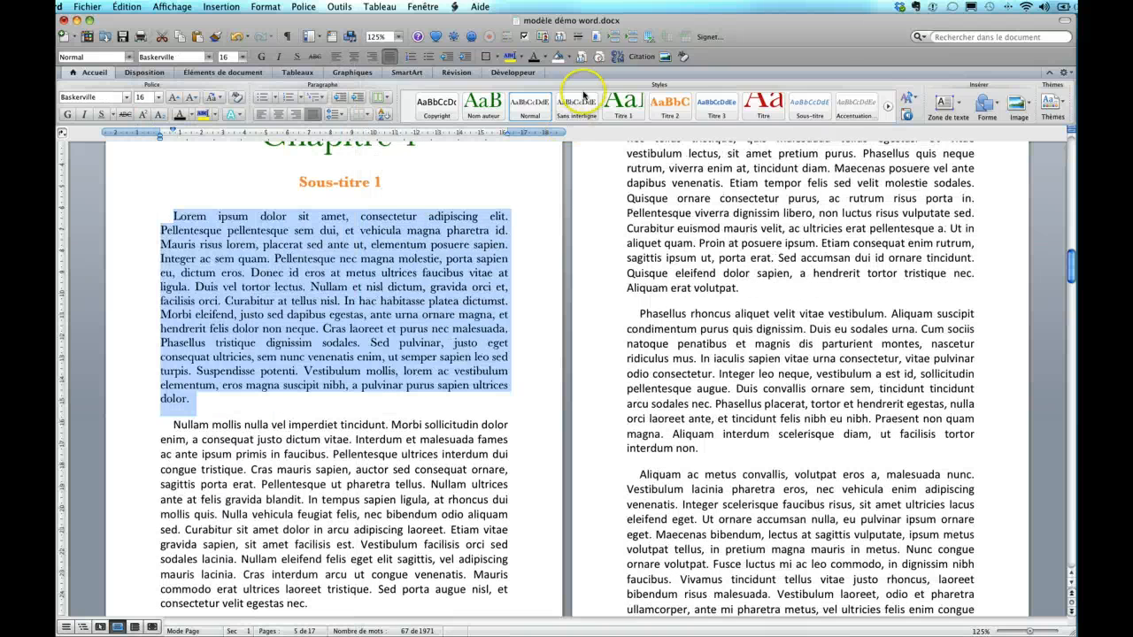
{"action": "left_click", "coordinate": [516, 113]}
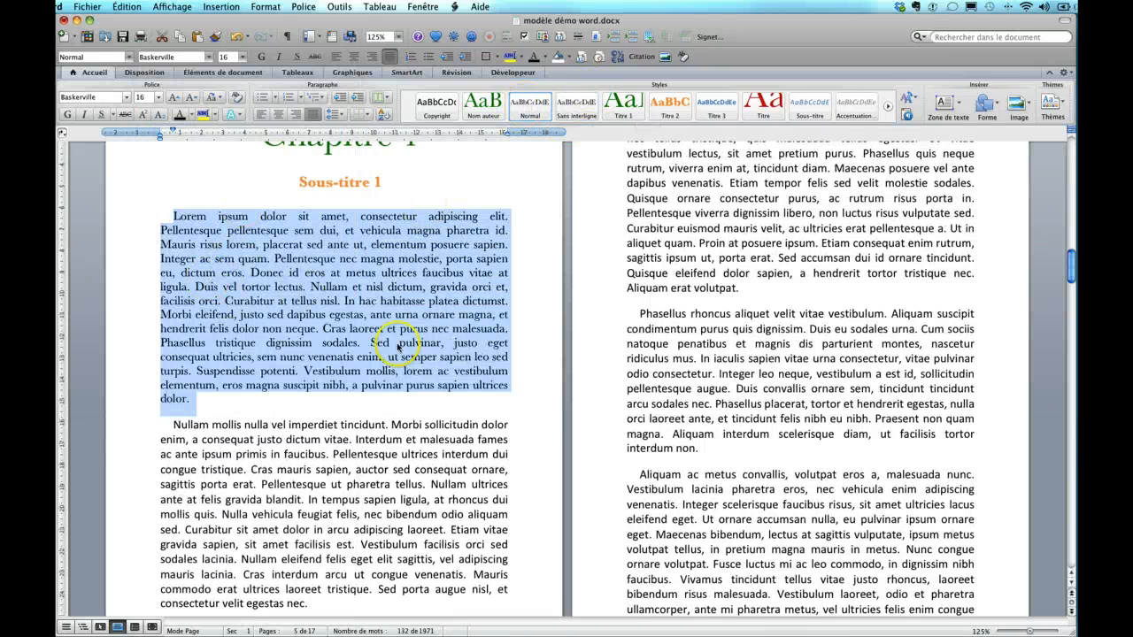
{"action": "right_click", "coordinate": [535, 110]}
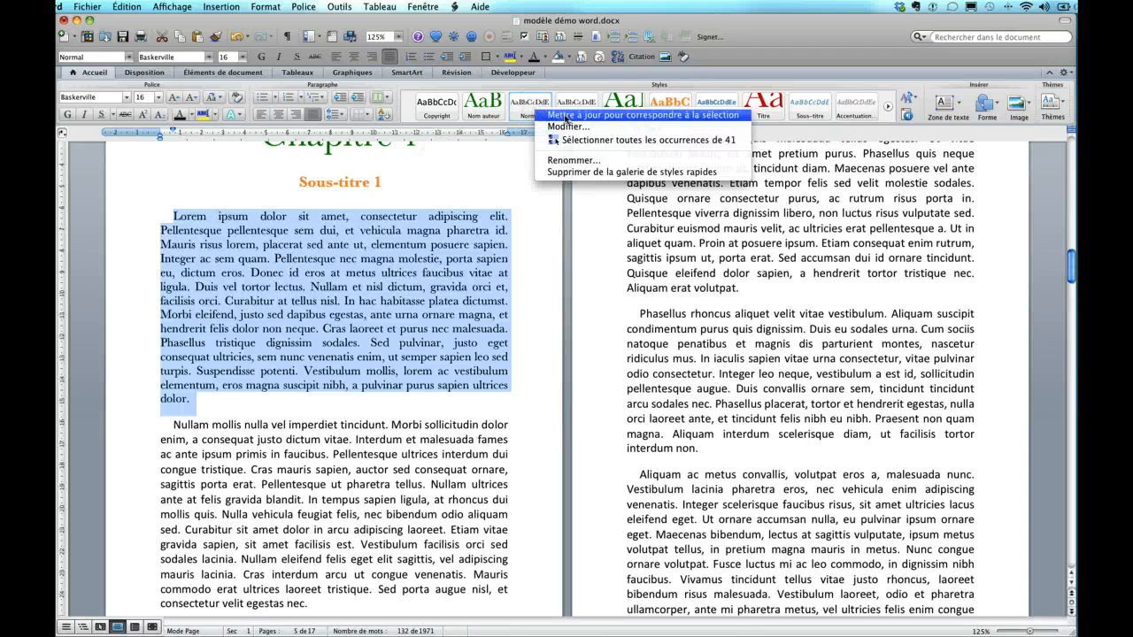
{"action": "left_click", "coordinate": [566, 115]}
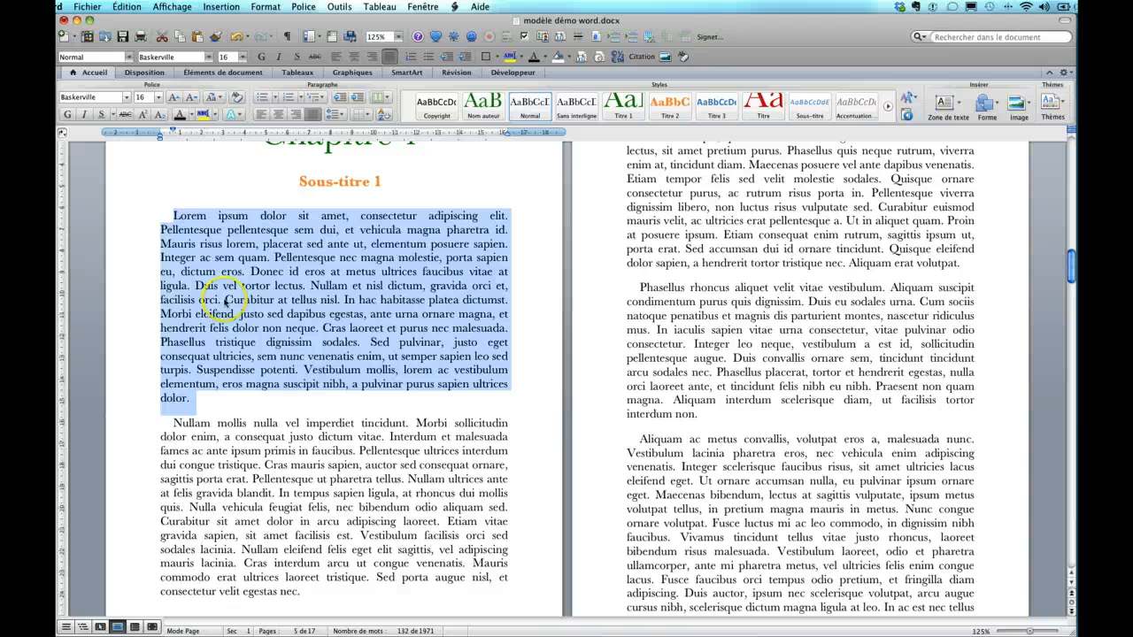
Set the Normal style's line spacing to Exactement 14 pt in its paragraph settings
{"action": "right_click", "coordinate": [542, 102]}
{"action": "left_click", "coordinate": [558, 121]}
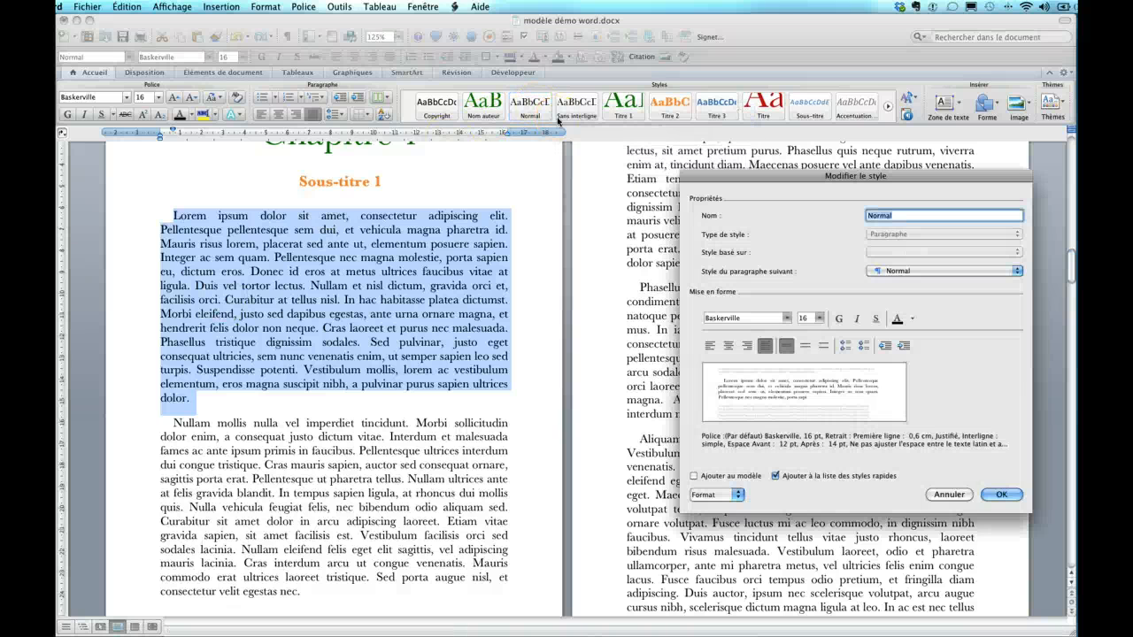
{"action": "left_click", "coordinate": [738, 497]}
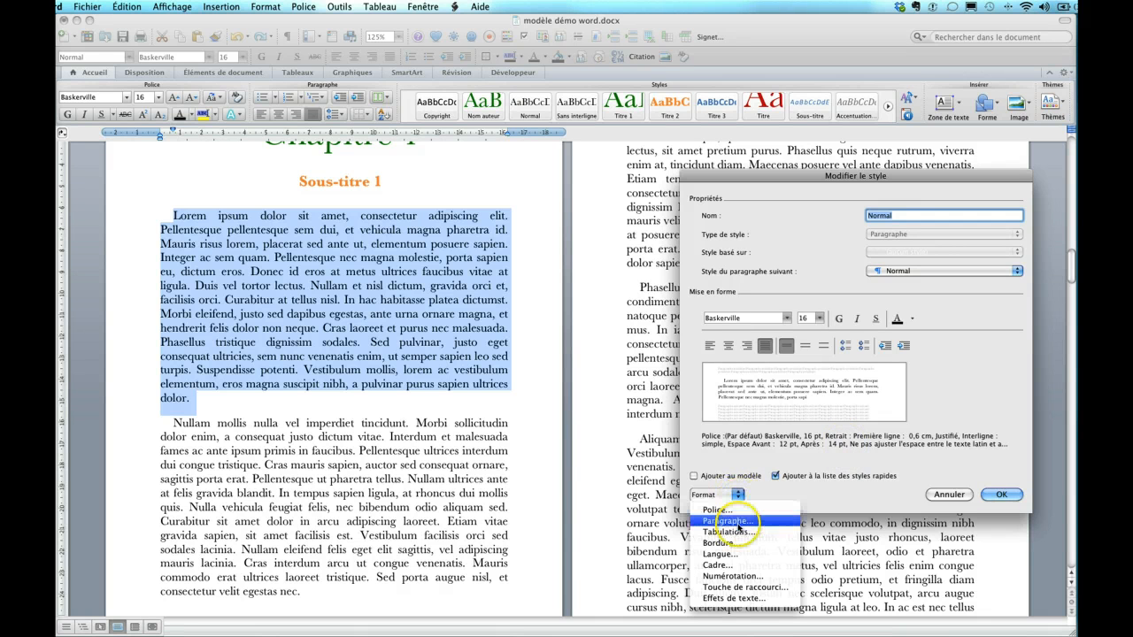
{"action": "left_click", "coordinate": [726, 522]}
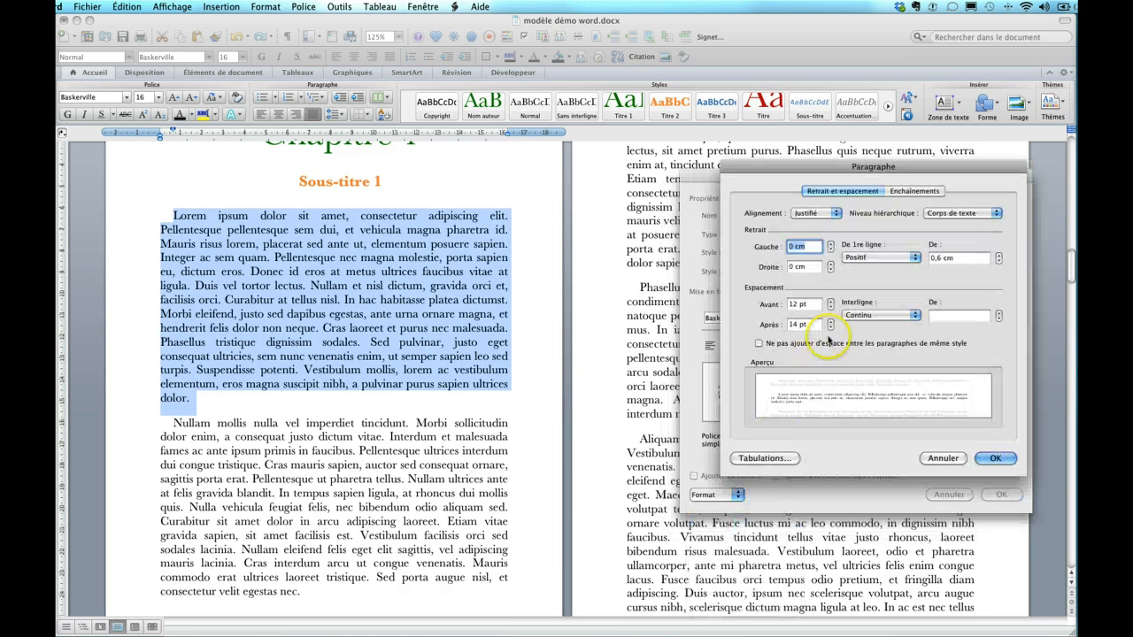
{"action": "left_click", "coordinate": [866, 316]}
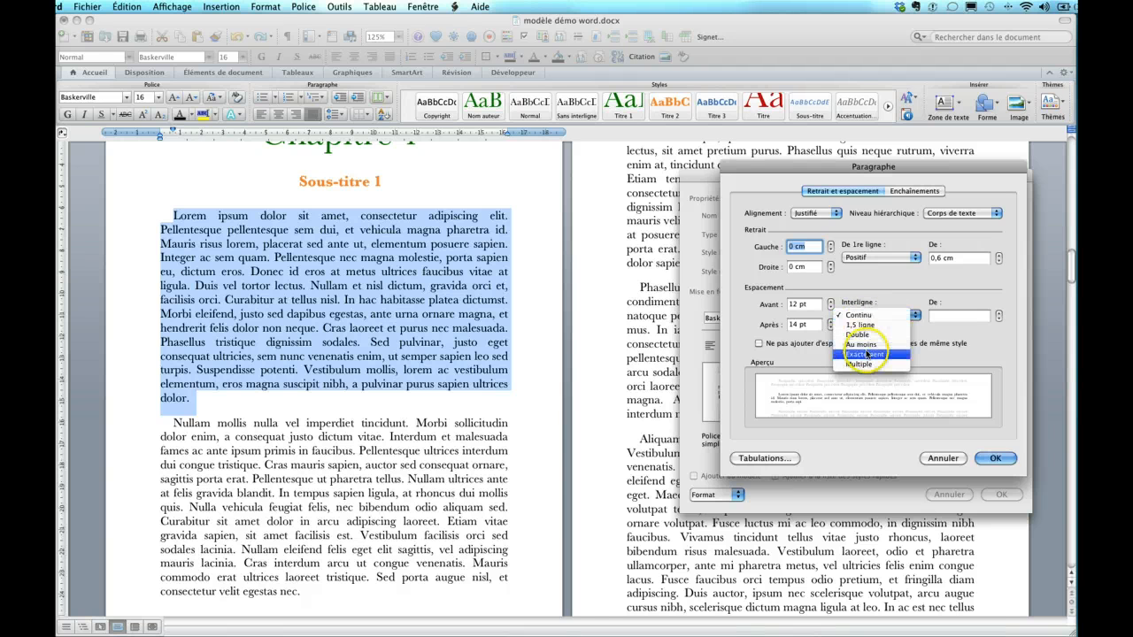
{"action": "left_click", "coordinate": [866, 354]}
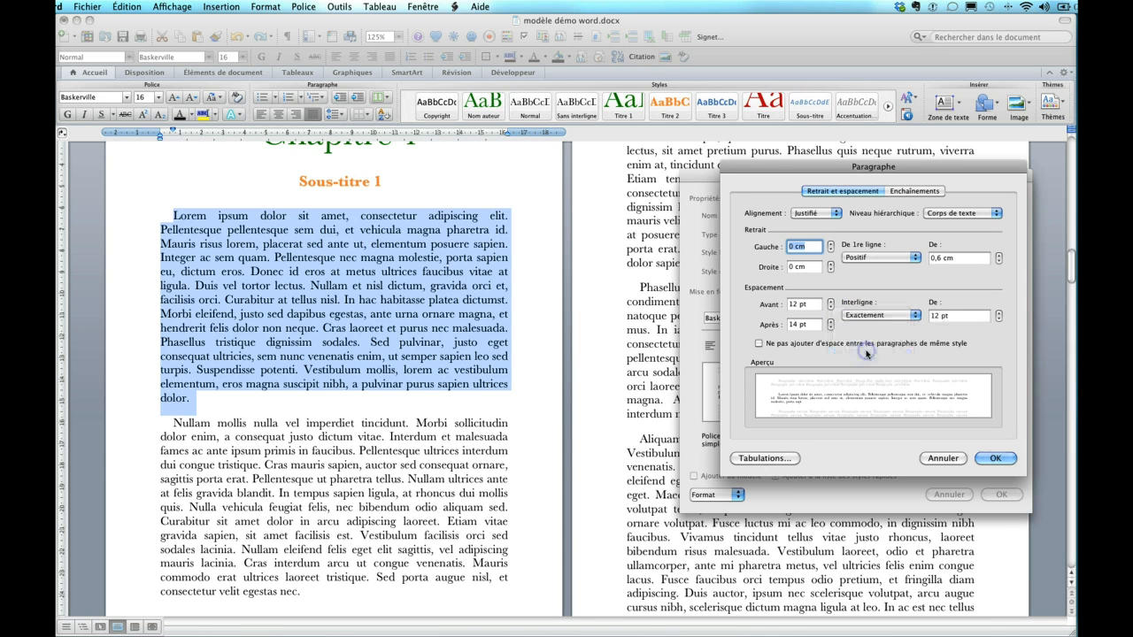
{"action": "left_click", "coordinate": [1000, 312]}
{"action": "left_click", "coordinate": [1000, 313]}
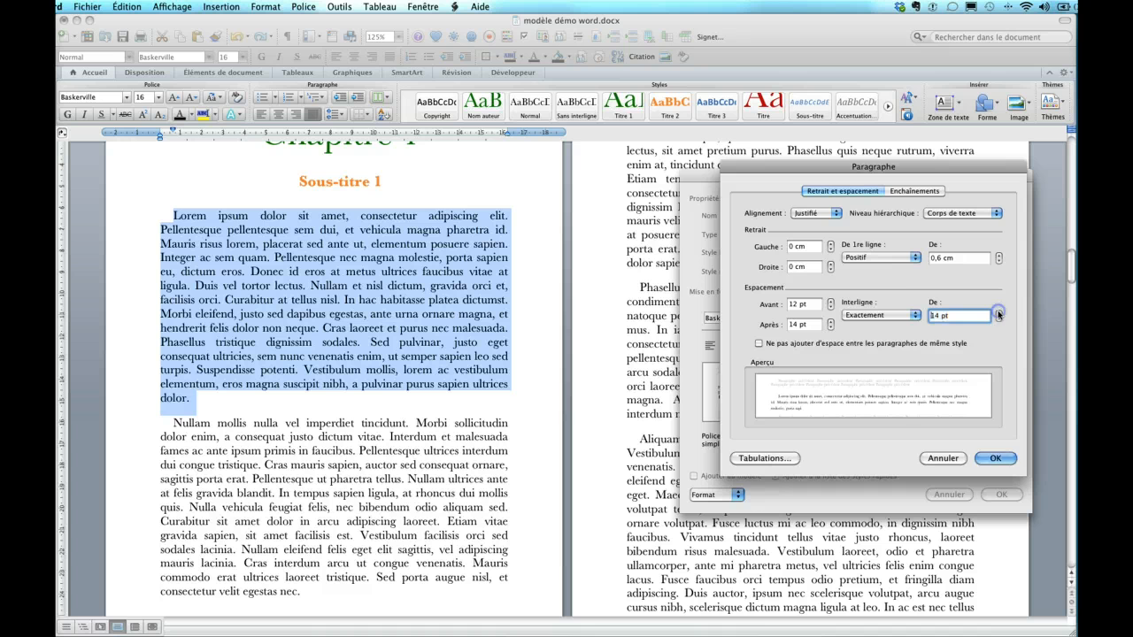
{"action": "left_click", "coordinate": [1004, 458]}
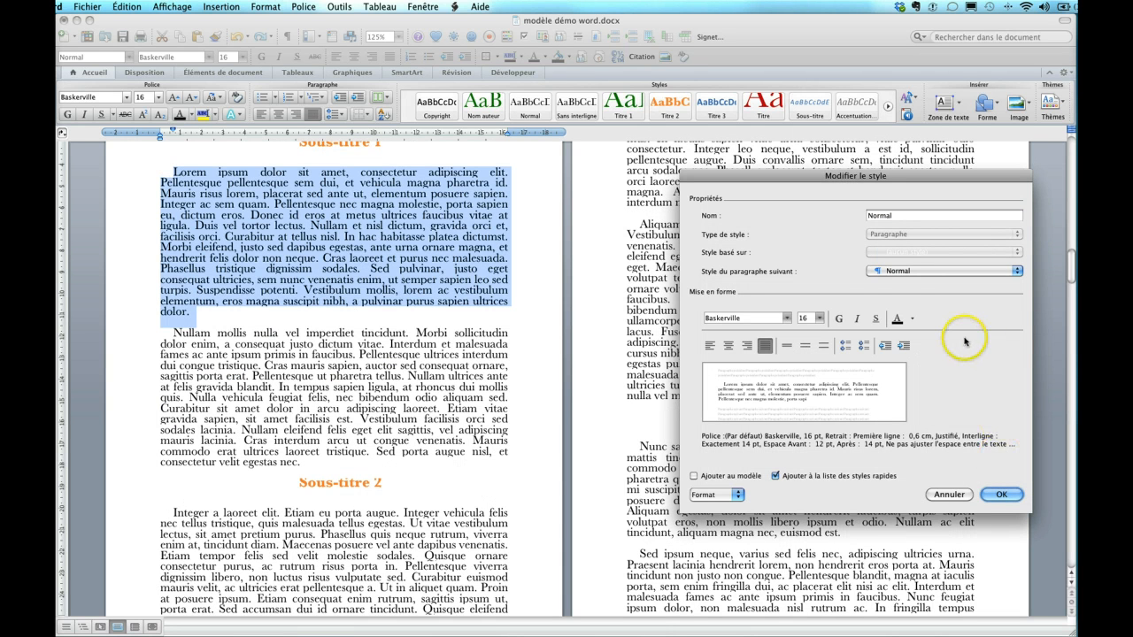
Increase the Normal style's exact line spacing to 20 pt and apply the style modifications
{"action": "left_click", "coordinate": [736, 496]}
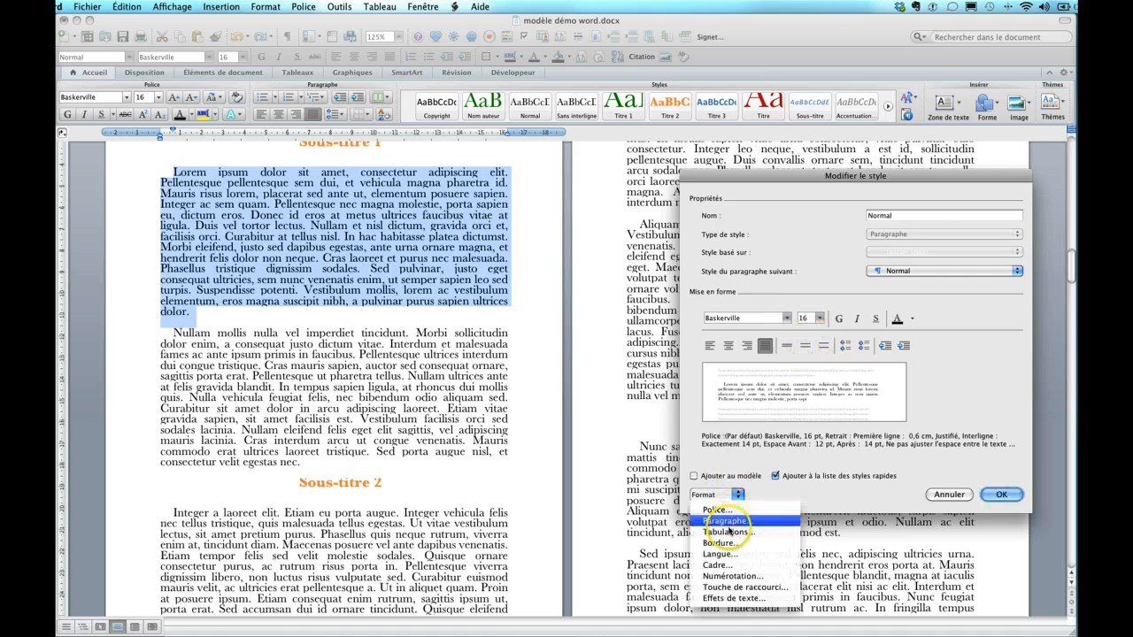
{"action": "left_click", "coordinate": [722, 523]}
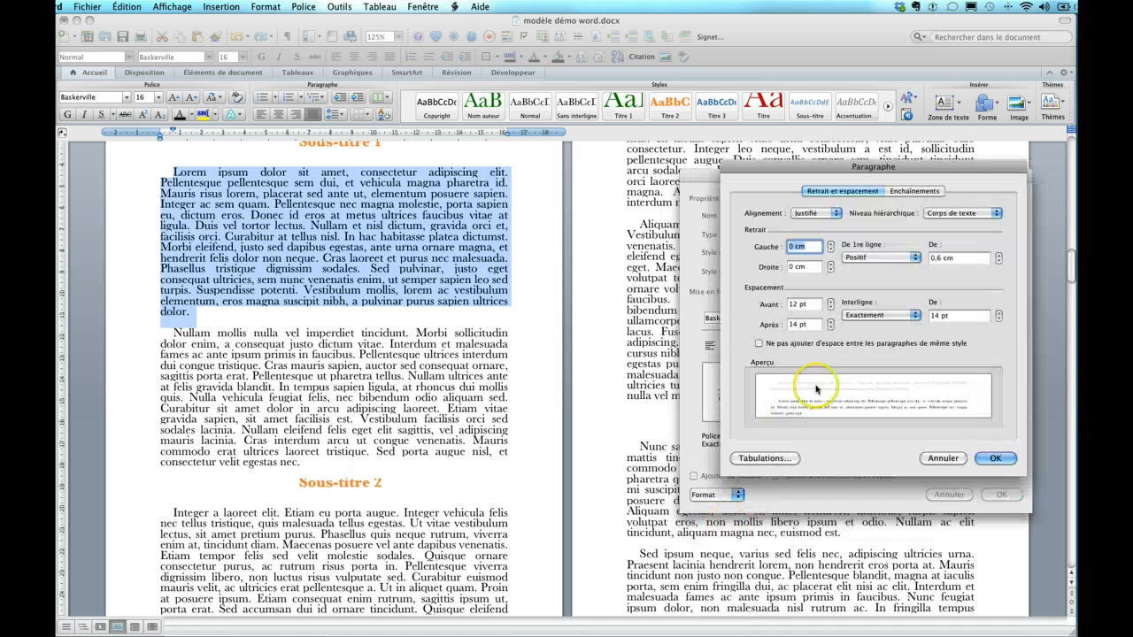
{"action": "left_click", "coordinate": [915, 315]}
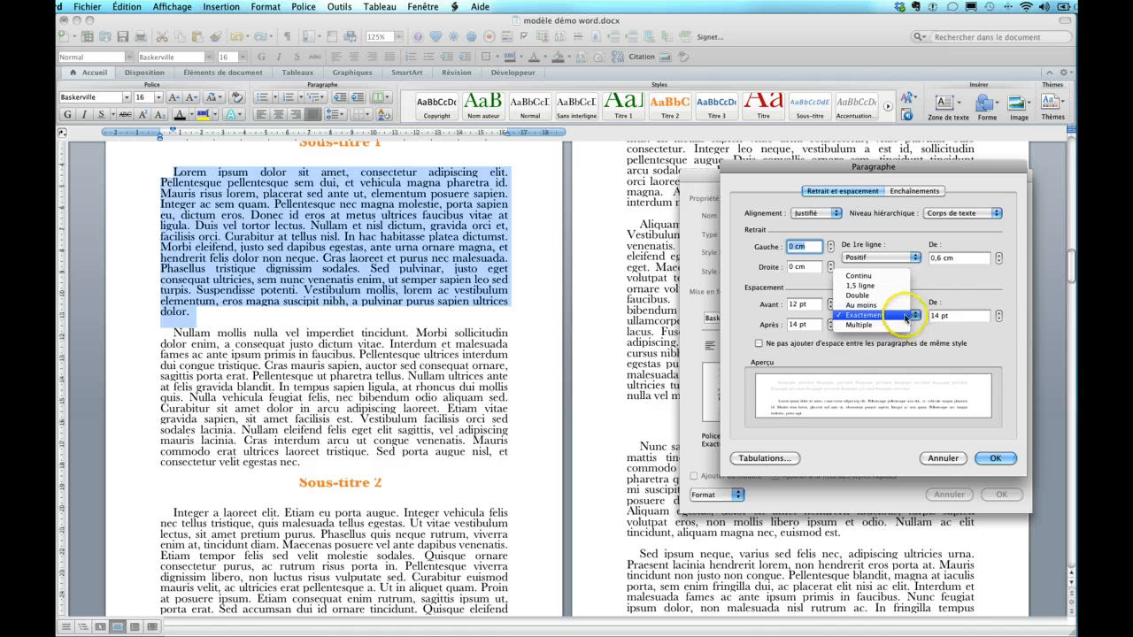
{"action": "left_click", "coordinate": [916, 315]}
{"action": "left_click", "coordinate": [999, 319]}
{"action": "left_click", "coordinate": [999, 319]}
{"action": "left_click", "coordinate": [998, 313]}
{"action": "left_click", "coordinate": [998, 314]}
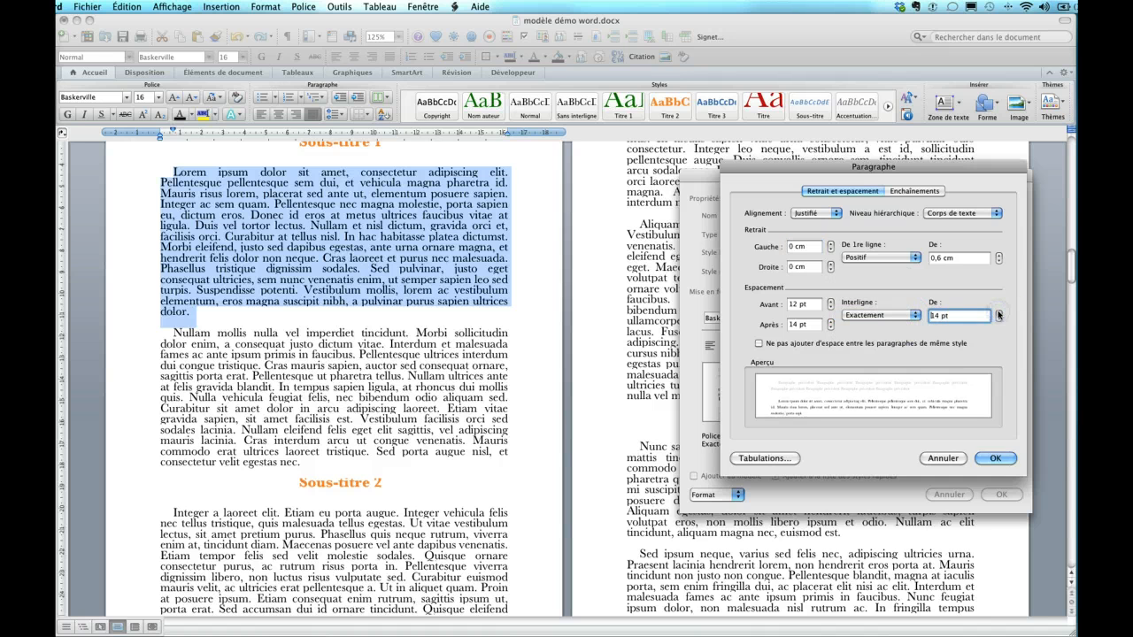
{"action": "left_click", "coordinate": [999, 314]}
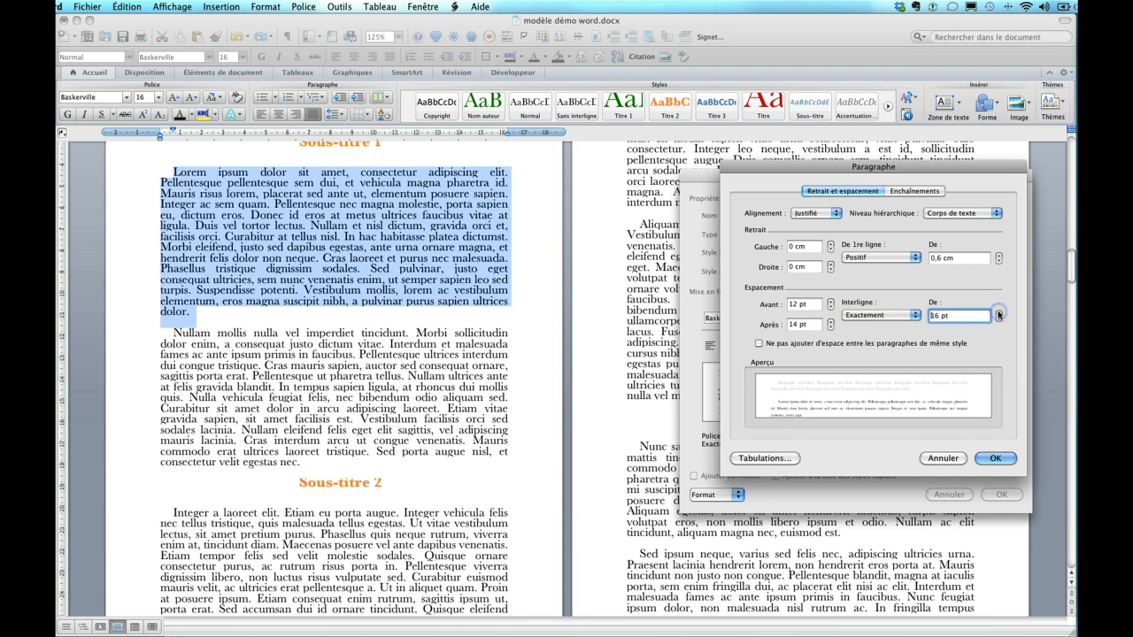
{"action": "left_click", "coordinate": [998, 314]}
{"action": "left_click", "coordinate": [999, 313]}
{"action": "left_click", "coordinate": [998, 313]}
{"action": "left_click", "coordinate": [998, 313]}
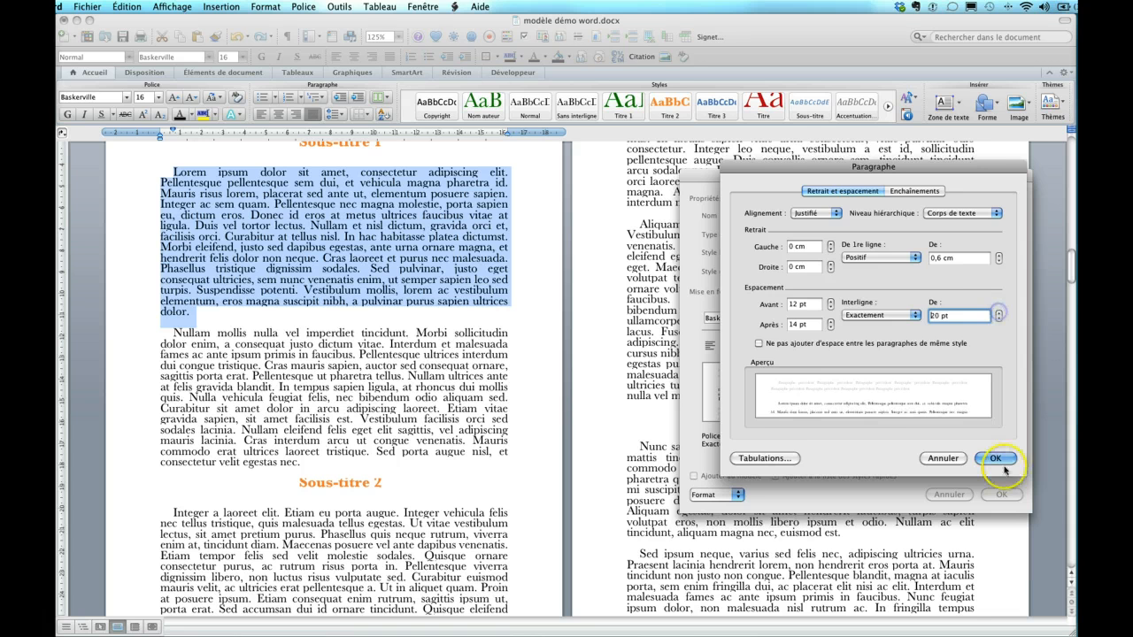
{"action": "left_click", "coordinate": [1001, 459]}
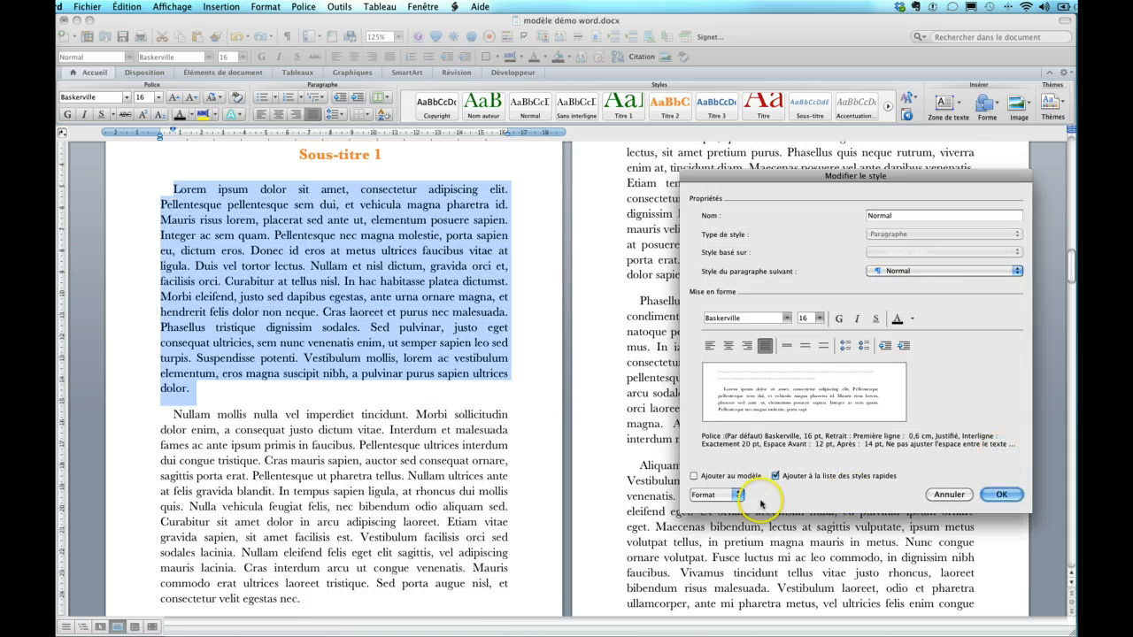
{"action": "left_click", "coordinate": [1003, 494]}
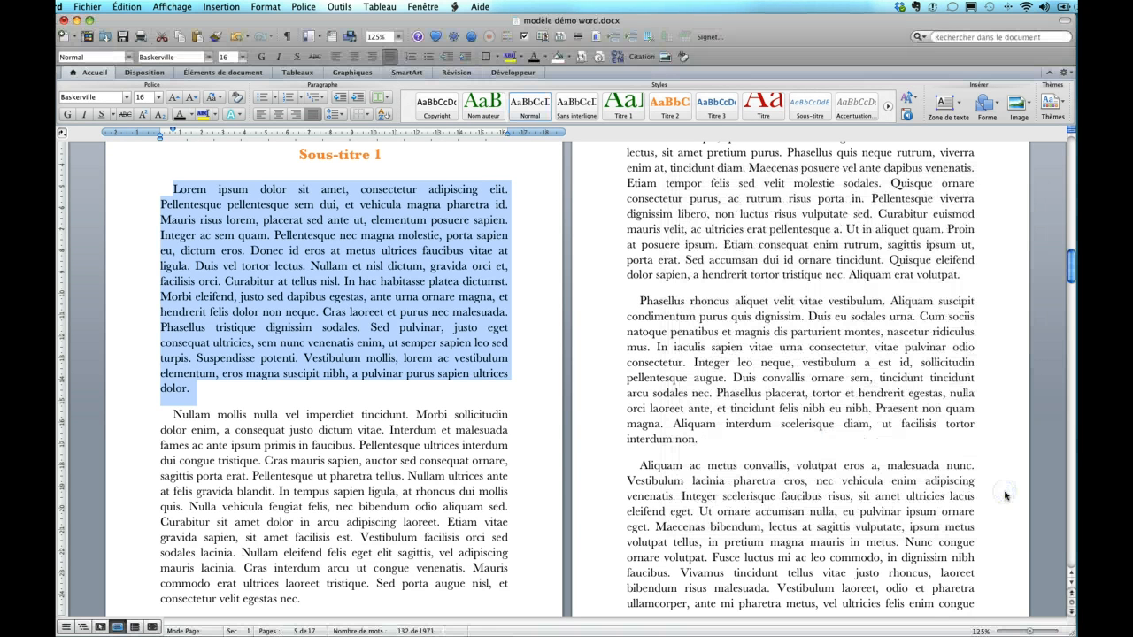
Examine how the body text, chapter titles and pictures are laid out on the pages after Chapitre 1
{"action": "scroll", "coordinate": [271, 370], "scroll_direction": "down", "scroll_amount": 10}
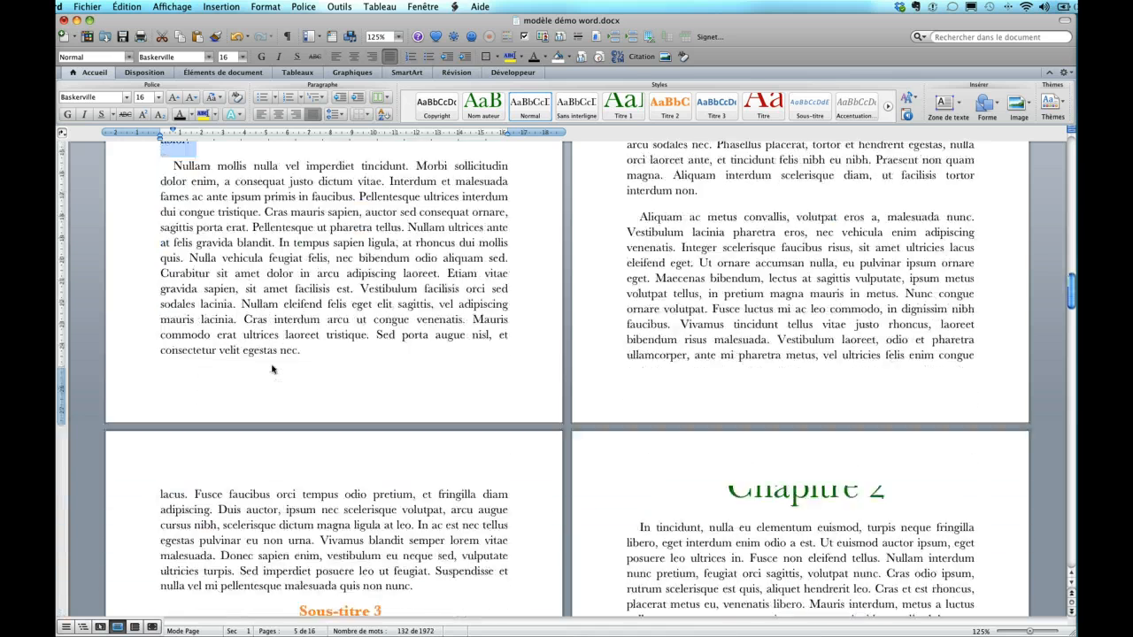
{"action": "scroll", "coordinate": [272, 370], "scroll_direction": "down", "scroll_amount": 2}
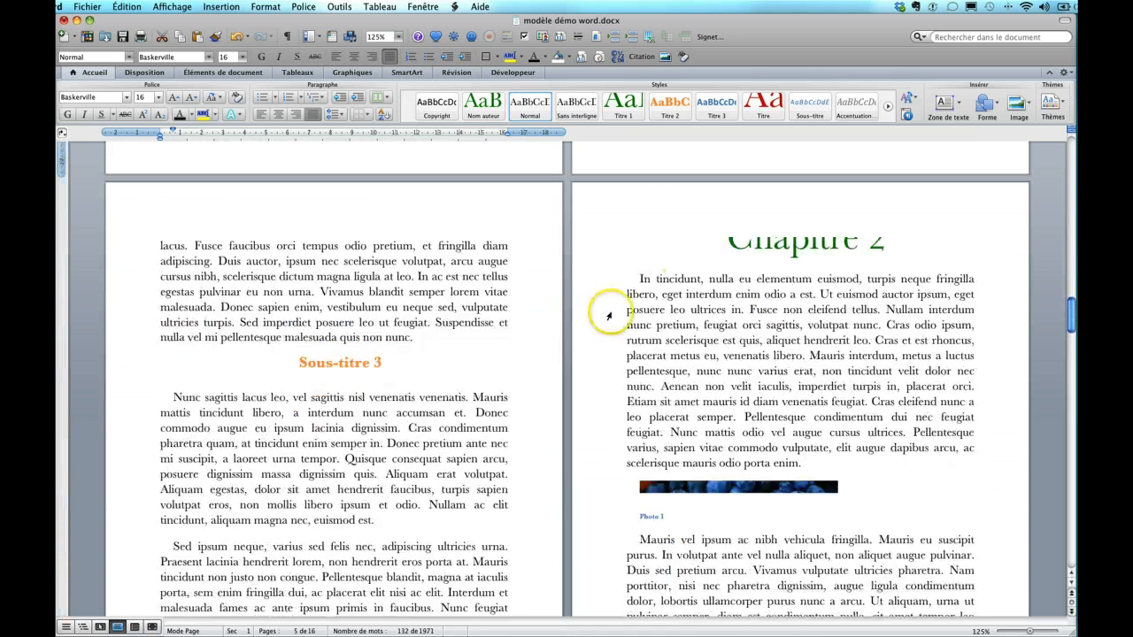
{"action": "double_click", "coordinate": [709, 294]}
{"action": "left_click", "coordinate": [749, 238]}
{"action": "scroll", "coordinate": [748, 239], "scroll_direction": "up", "scroll_amount": 6}
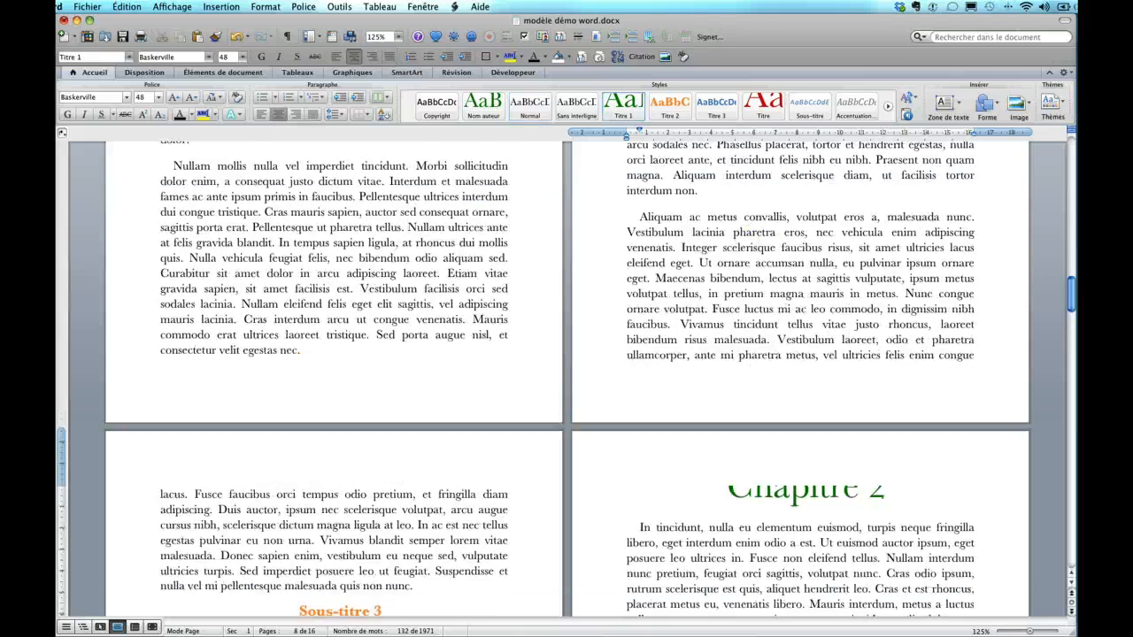
{"action": "scroll", "coordinate": [748, 238], "scroll_direction": "down", "scroll_amount": 15}
{"action": "scroll", "coordinate": [748, 240], "scroll_direction": "up", "scroll_amount": 6}
{"action": "scroll", "coordinate": [748, 241], "scroll_direction": "down", "scroll_amount": 9}
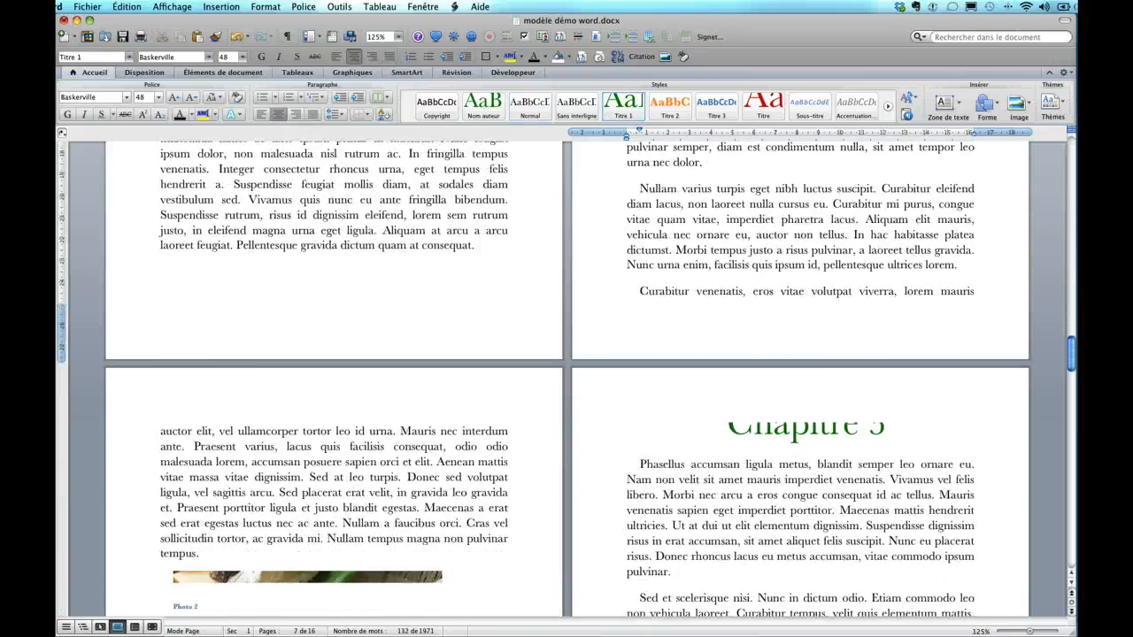
{"action": "scroll", "coordinate": [748, 240], "scroll_direction": "up", "scroll_amount": 11}
Open the image format settings for the cropped picture below the first paragraph of Chapitre 2
{"action": "left_click", "coordinate": [708, 461]}
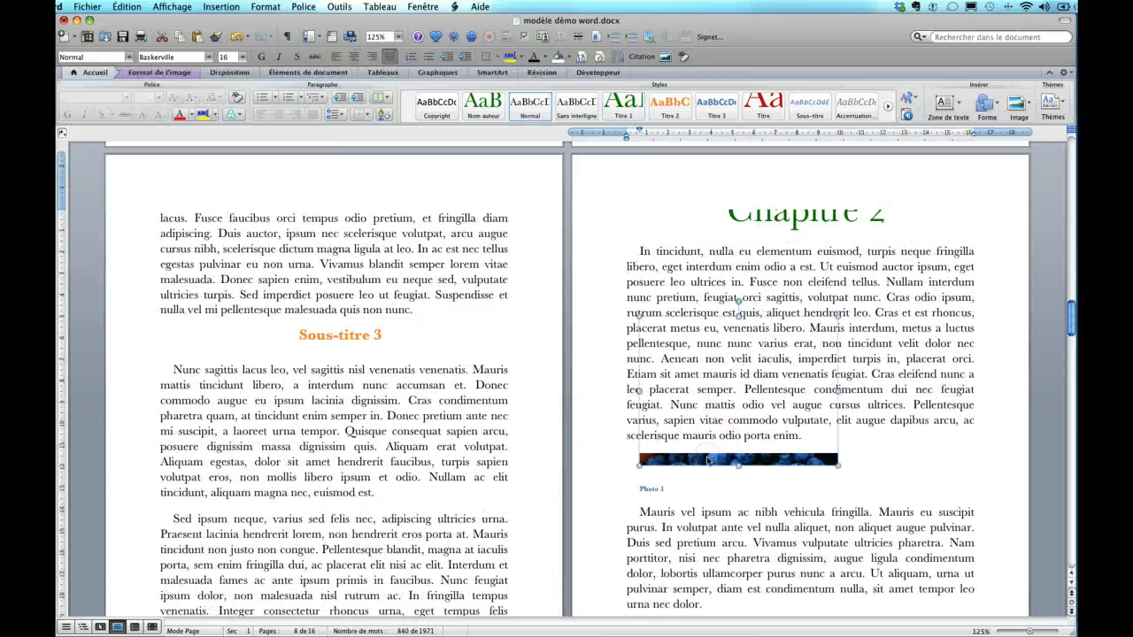
{"action": "left_click_drag", "start_coordinate": [708, 460], "coordinate": [684, 457]}
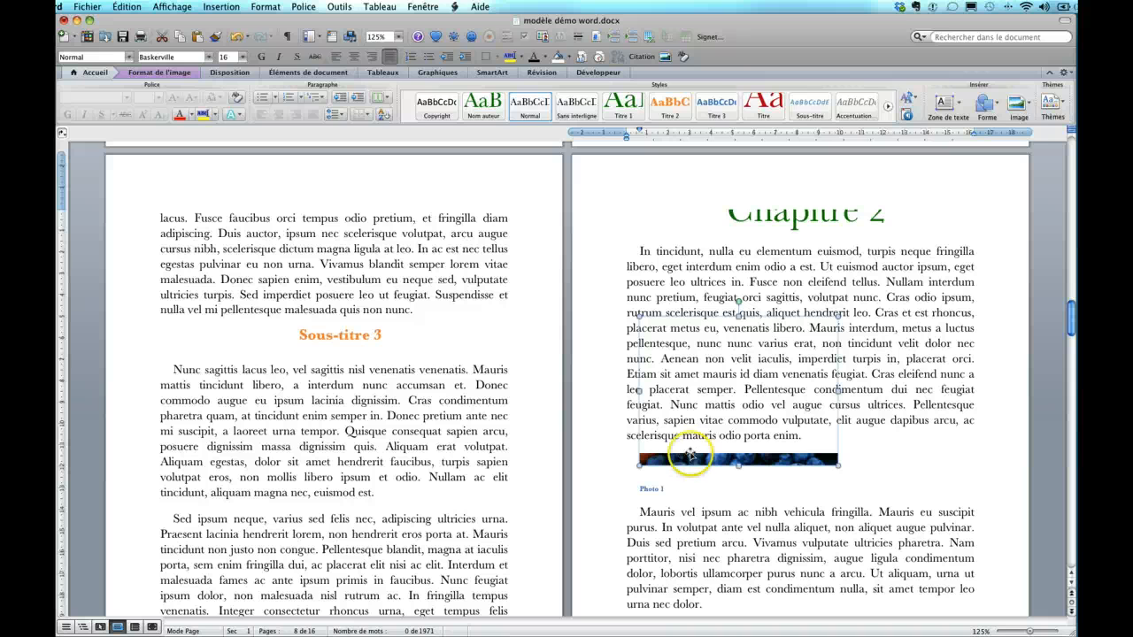
{"action": "right_click", "coordinate": [690, 456]}
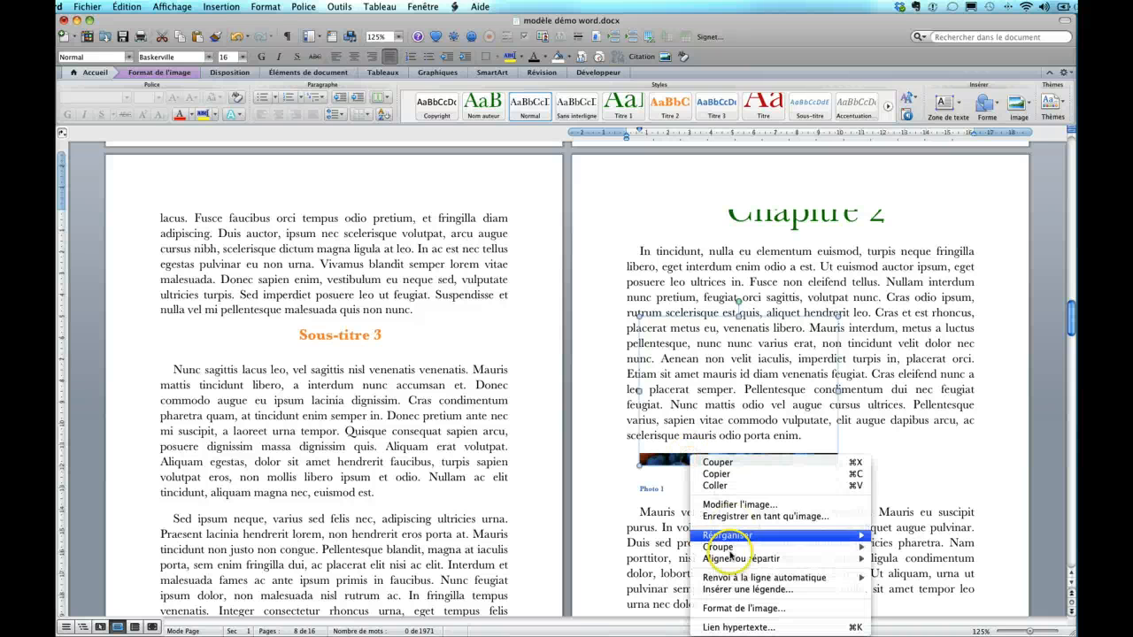
{"action": "left_click", "coordinate": [743, 608]}
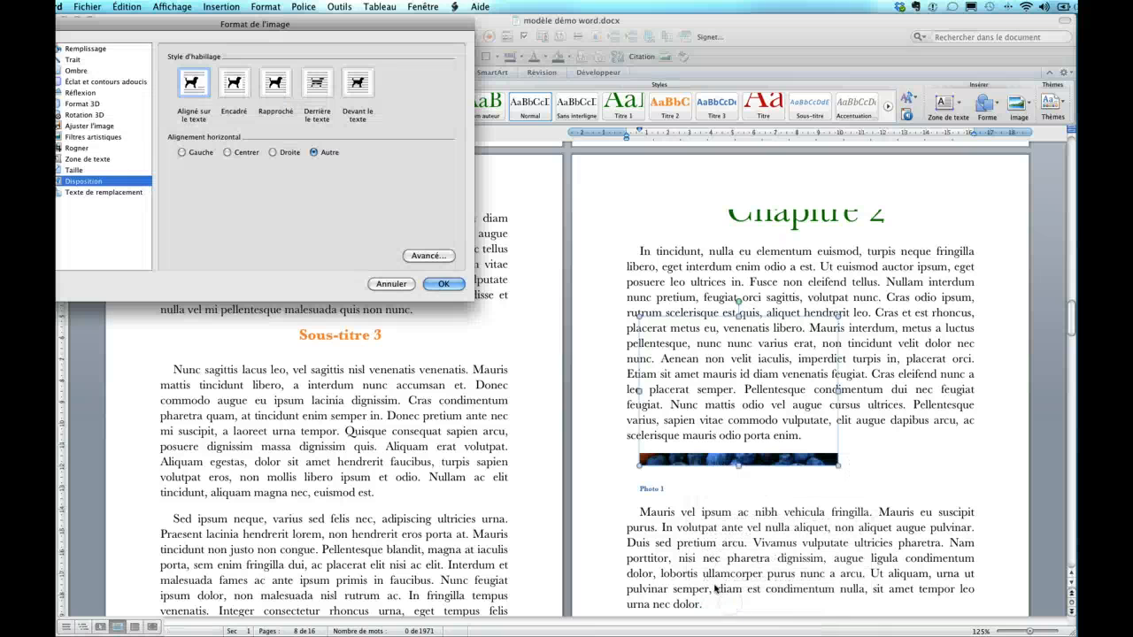
Try the Encadré wrapping style on the picture, and Aligné sur le texte with centred horizontal alignment
{"action": "left_click", "coordinate": [228, 87]}
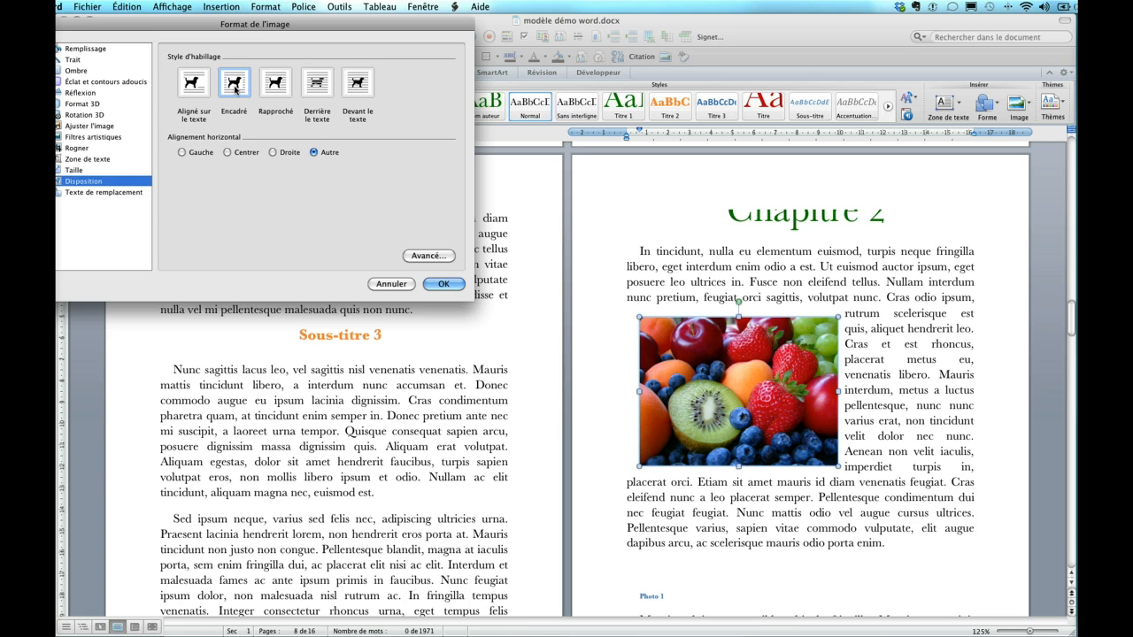
{"action": "left_click", "coordinate": [232, 89]}
{"action": "left_click", "coordinate": [188, 86]}
{"action": "left_click", "coordinate": [228, 152]}
{"action": "left_click", "coordinate": [194, 86]}
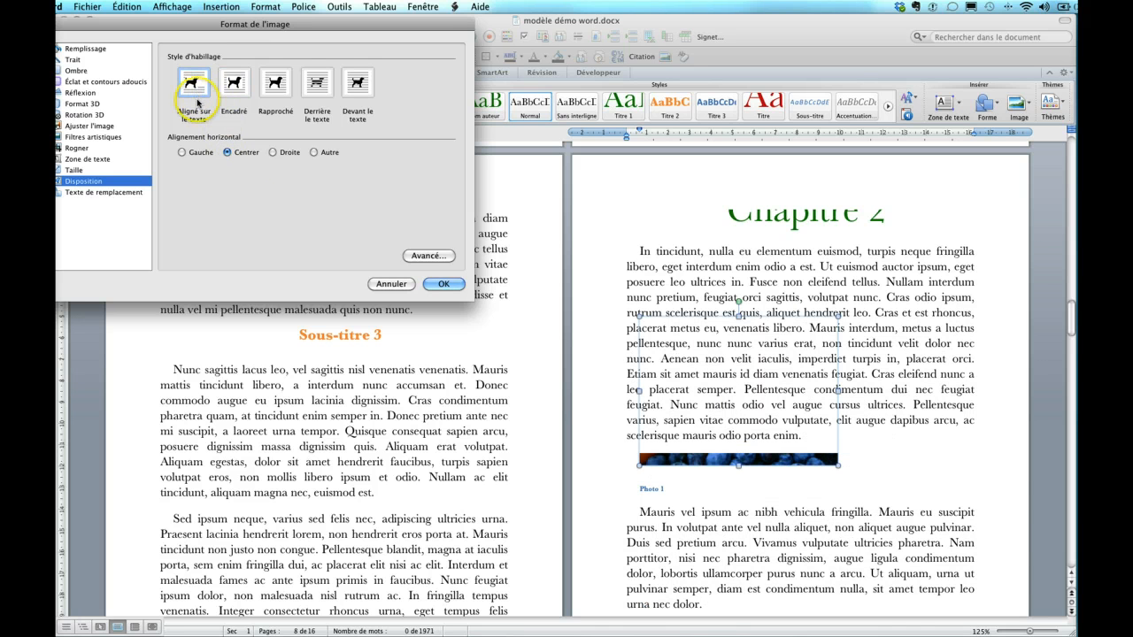
Set the picture's text wrapping to Haut et bas in the advanced layout options
{"action": "left_click", "coordinate": [429, 255]}
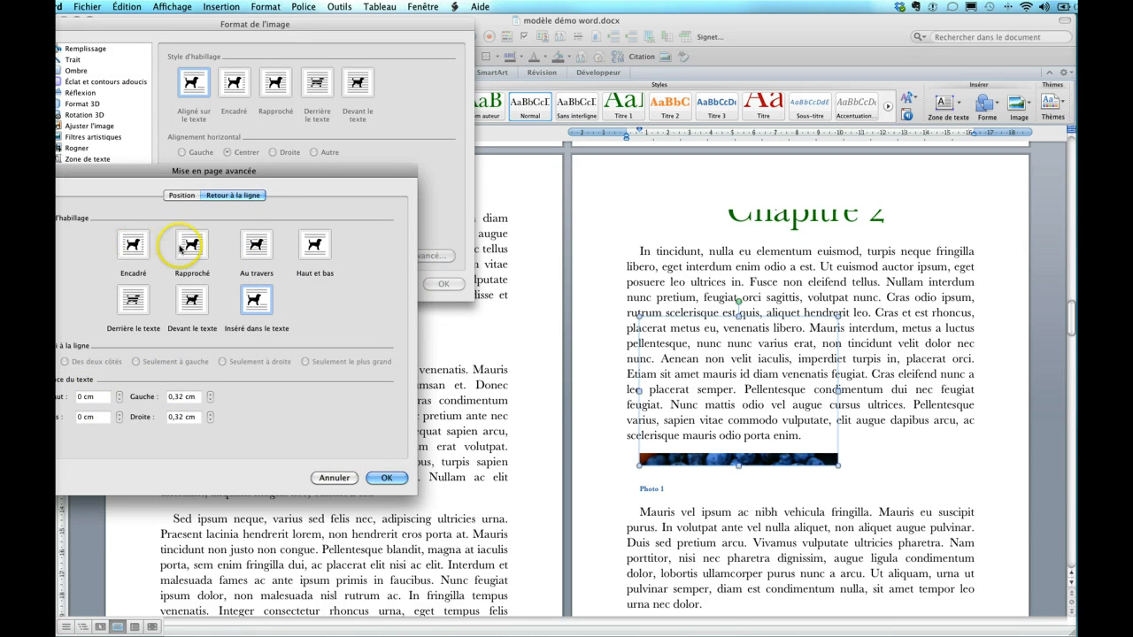
{"action": "left_click", "coordinate": [315, 244]}
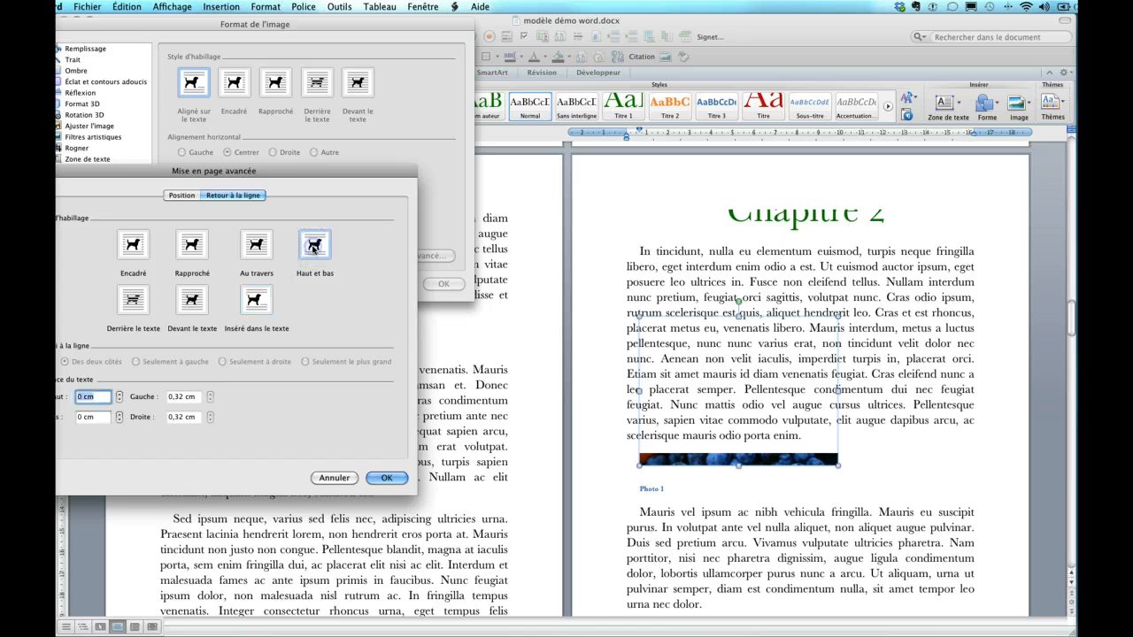
{"action": "left_click", "coordinate": [387, 478]}
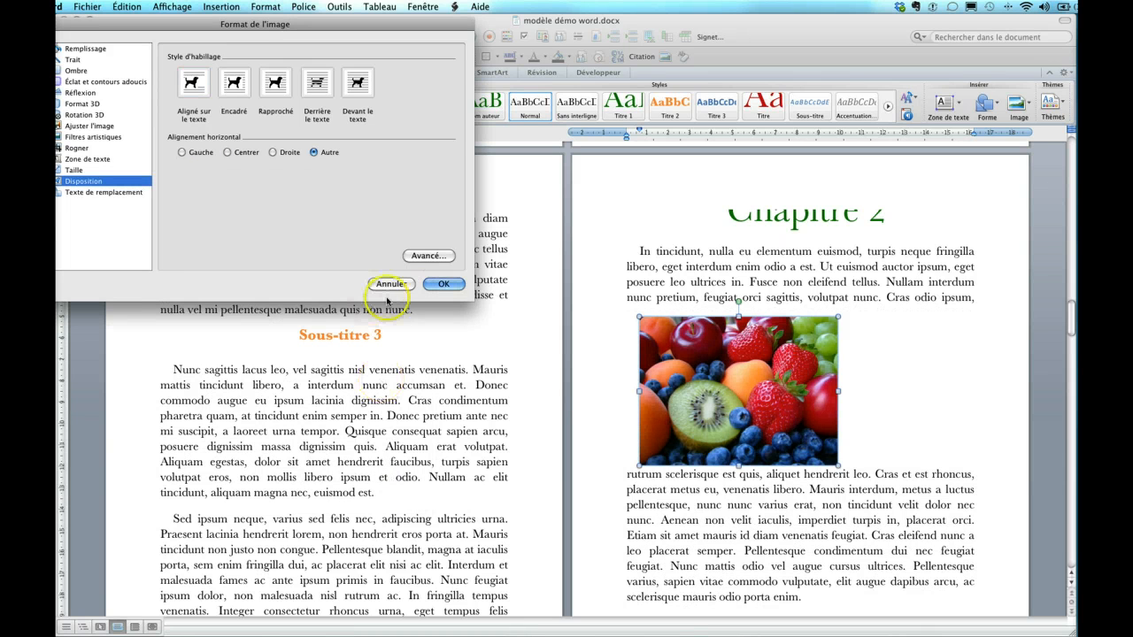
Apply the Haut et bas wrapping to the fruit picture in Chapitre 2
{"action": "left_click", "coordinate": [444, 284]}
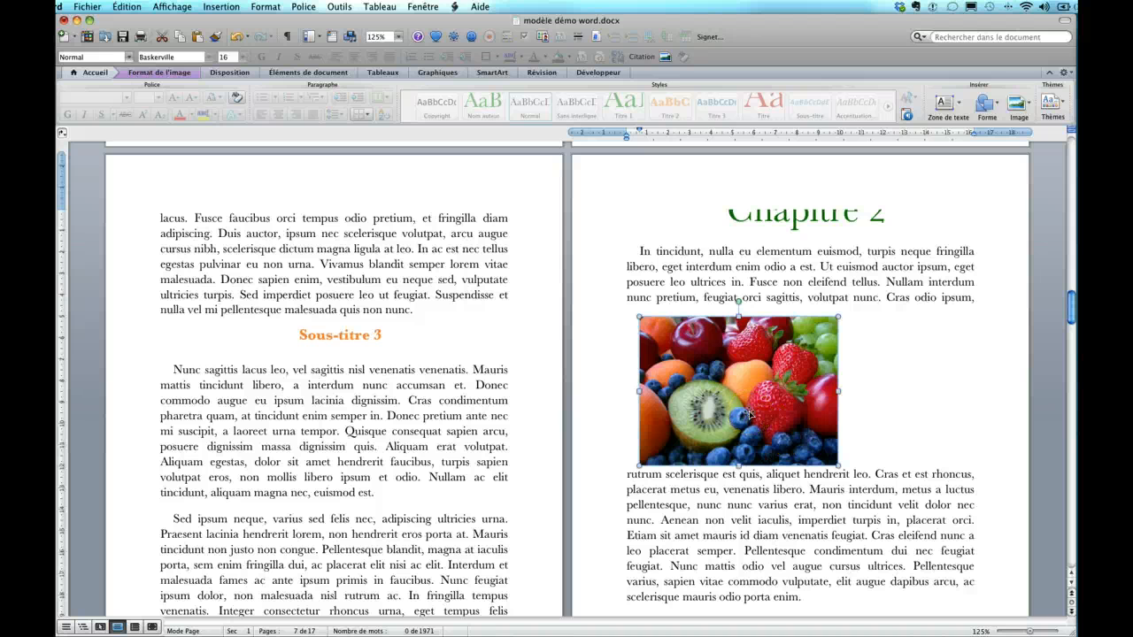
{"action": "left_click", "coordinate": [228, 588]}
{"action": "right_click", "coordinate": [722, 402]}
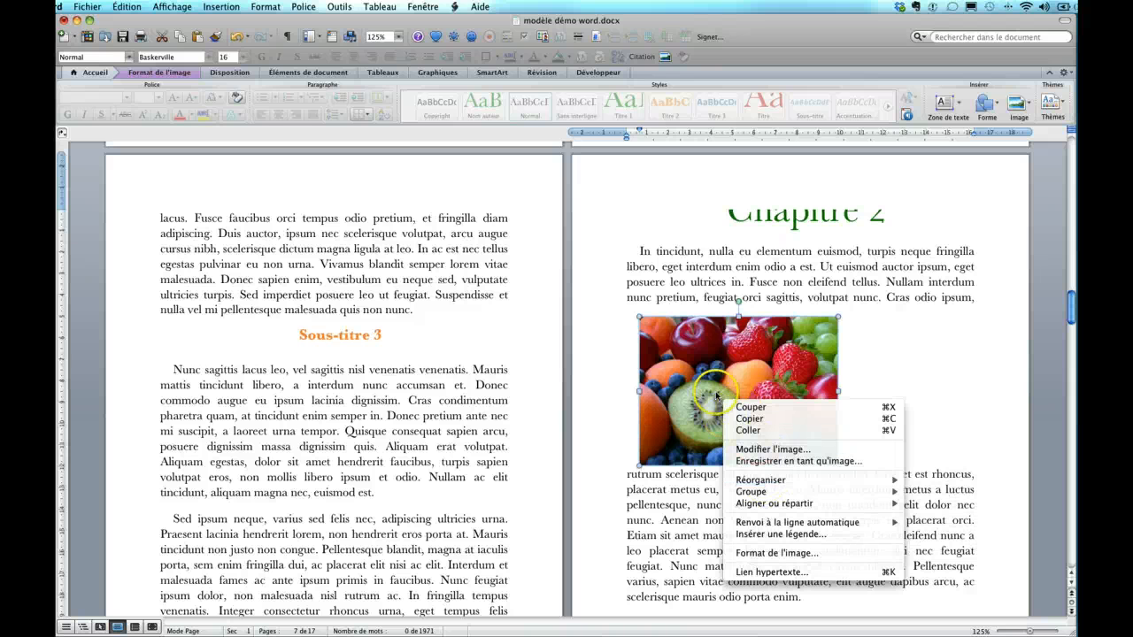
{"action": "left_click", "coordinate": [707, 390]}
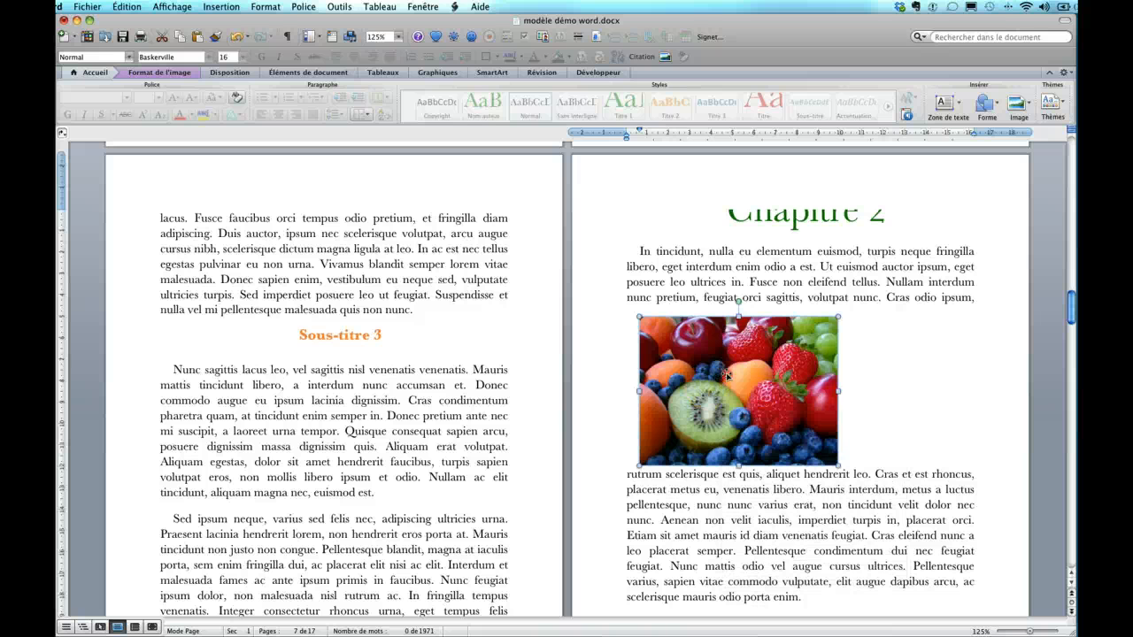
Keep Haut et bas wrapping for the fruit picture in its advanced layout options and centre the picture horizontally
{"action": "right_click", "coordinate": [726, 376]}
{"action": "left_click", "coordinate": [782, 532]}
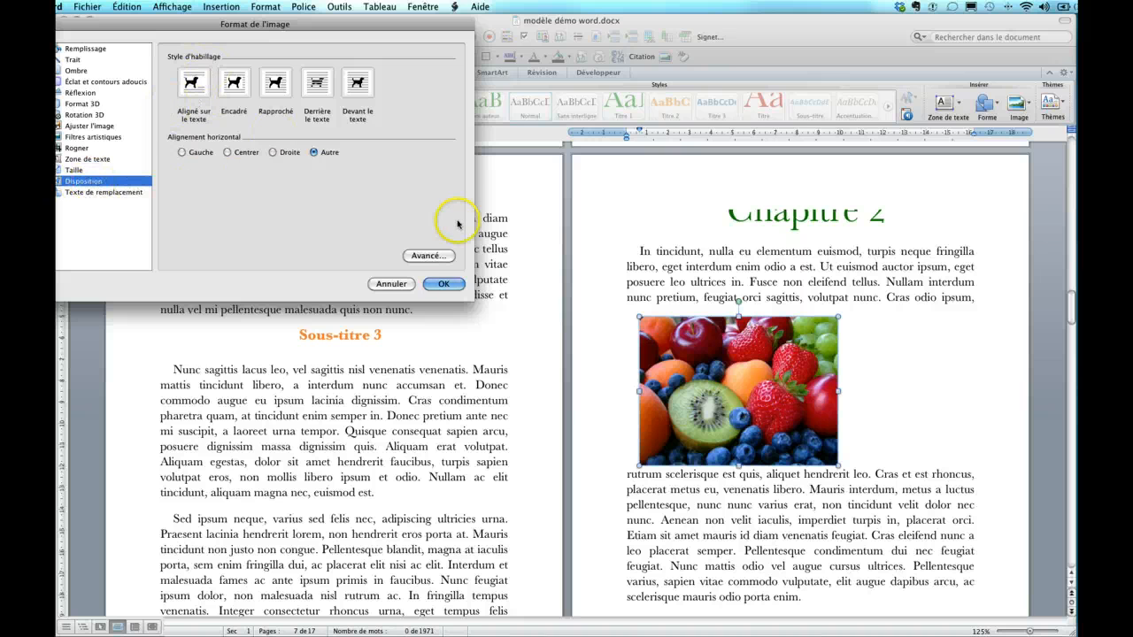
{"action": "left_click", "coordinate": [431, 255]}
{"action": "left_click", "coordinate": [431, 256]}
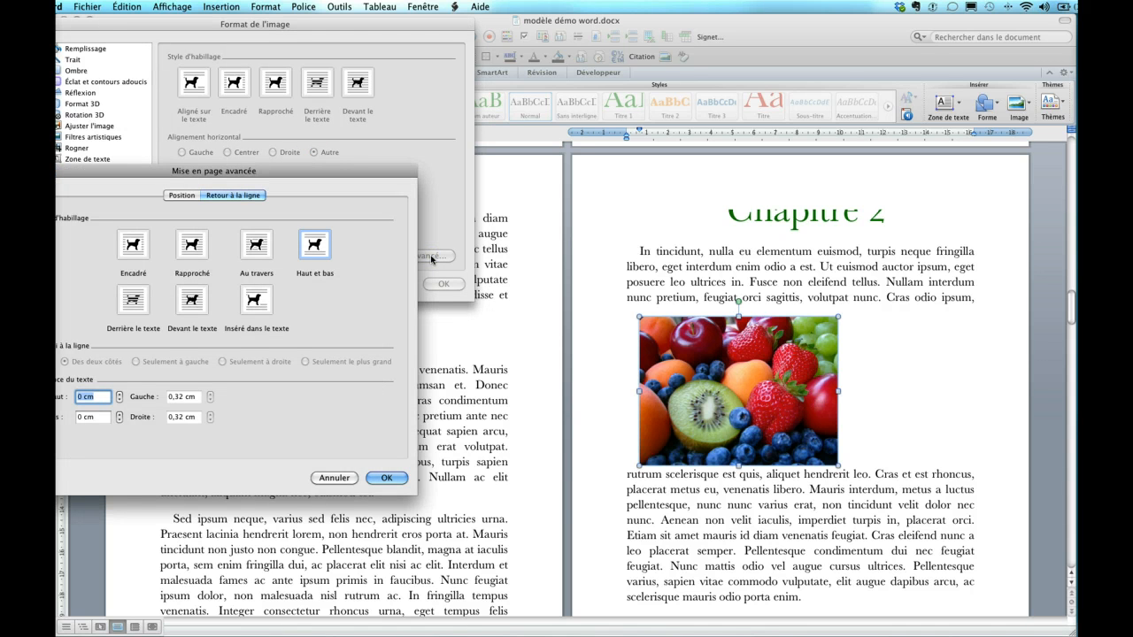
{"action": "left_click_drag", "start_coordinate": [215, 170], "coordinate": [422, 155]}
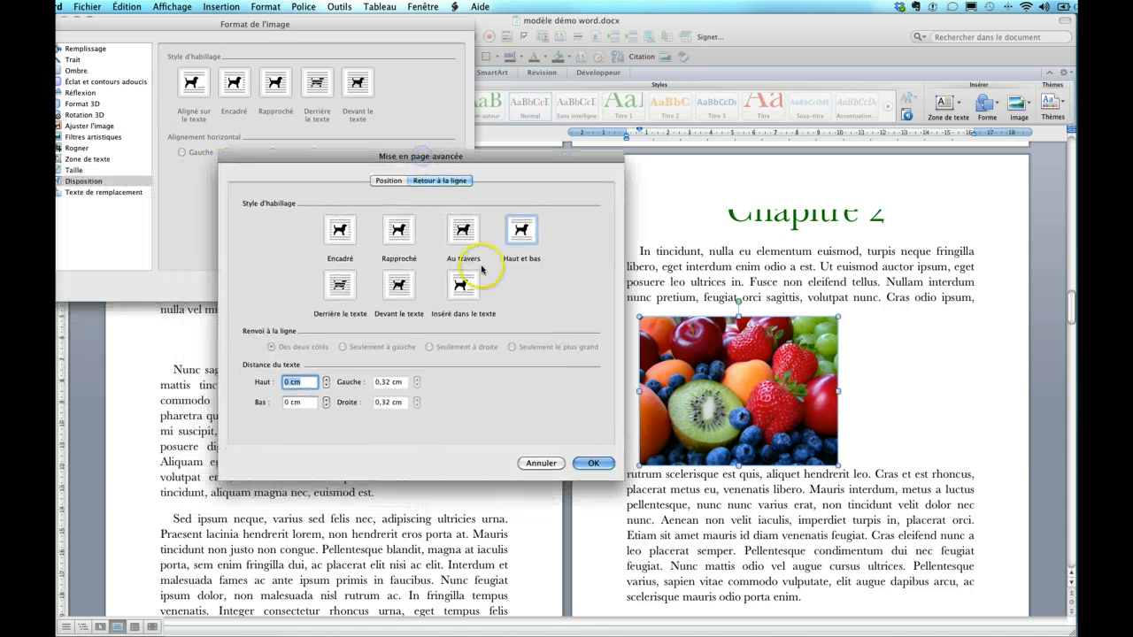
{"action": "left_click", "coordinate": [520, 232]}
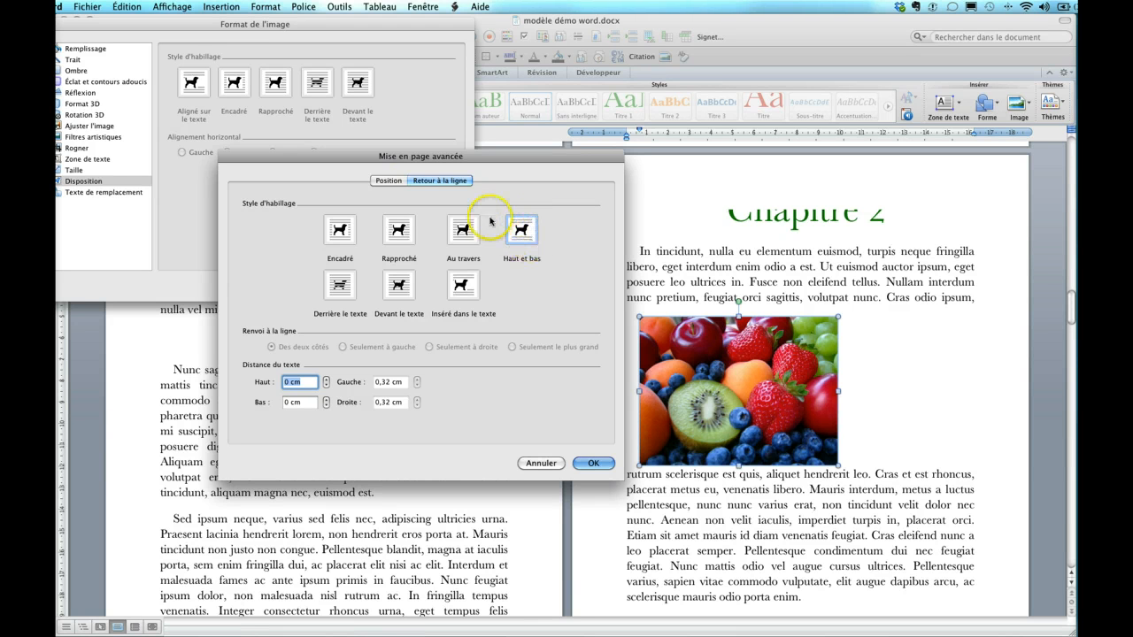
{"action": "left_click", "coordinate": [389, 180]}
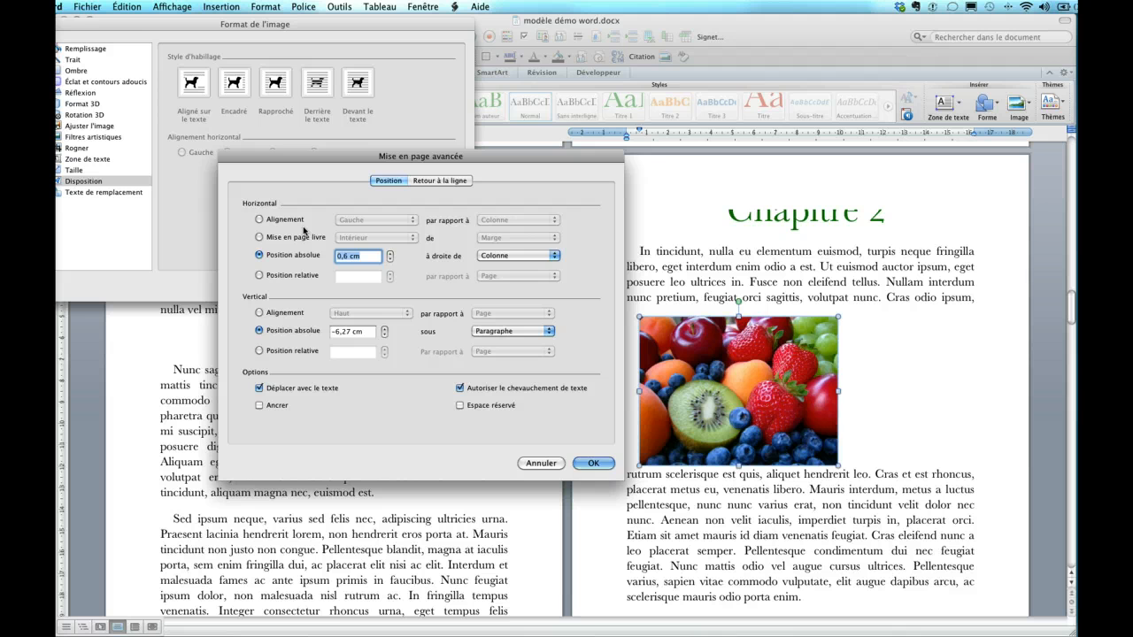
{"action": "left_click", "coordinate": [593, 463]}
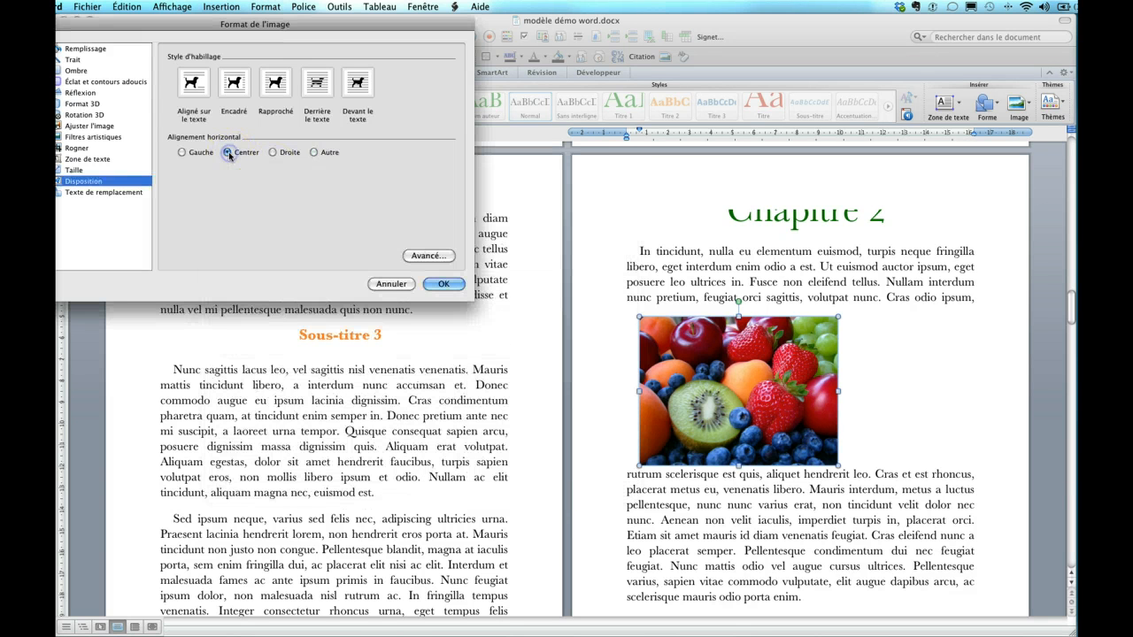
{"action": "left_click", "coordinate": [229, 154]}
{"action": "left_click", "coordinate": [443, 283]}
Start inserting a caption for the fruit picture and delete the custom Photo label from the caption options
{"action": "left_click", "coordinate": [795, 396]}
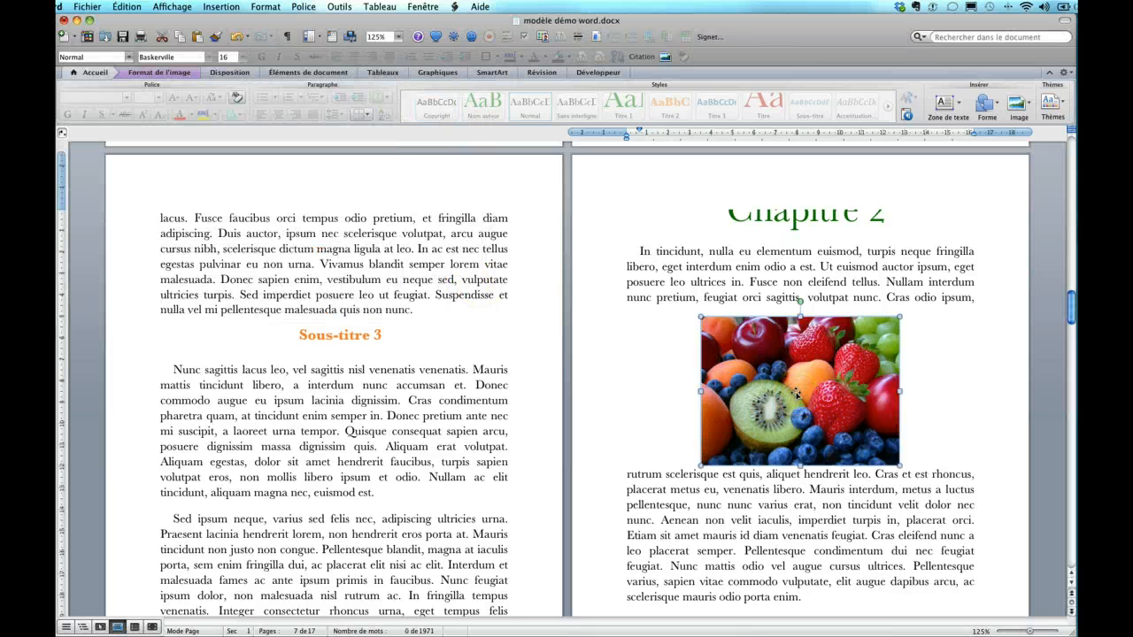
{"action": "right_click", "coordinate": [797, 394]}
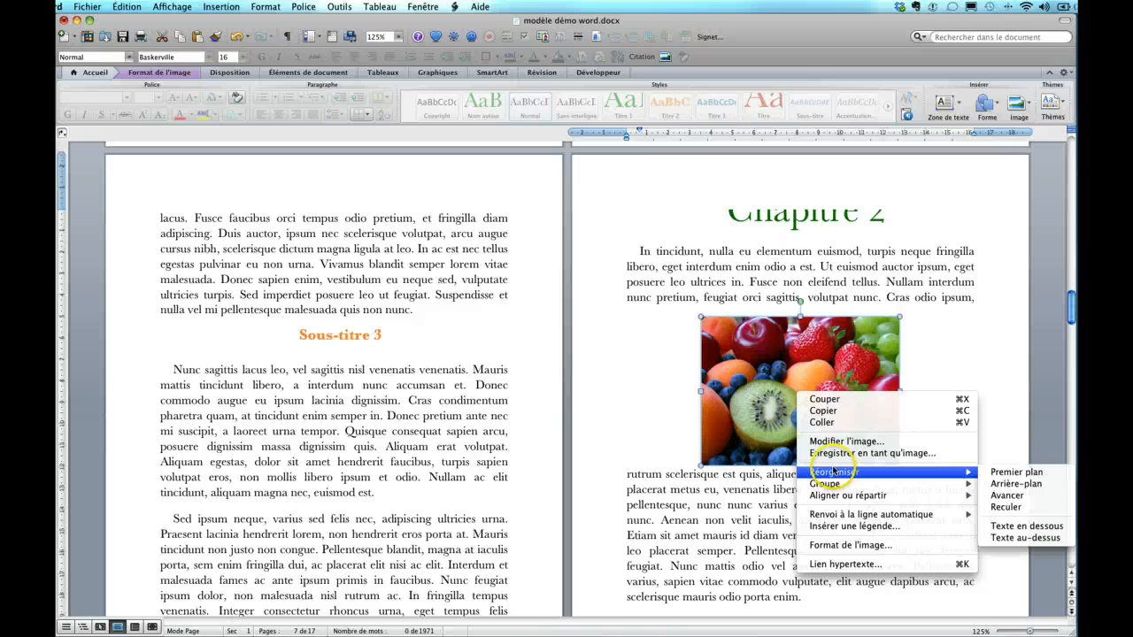
{"action": "left_click", "coordinate": [841, 526]}
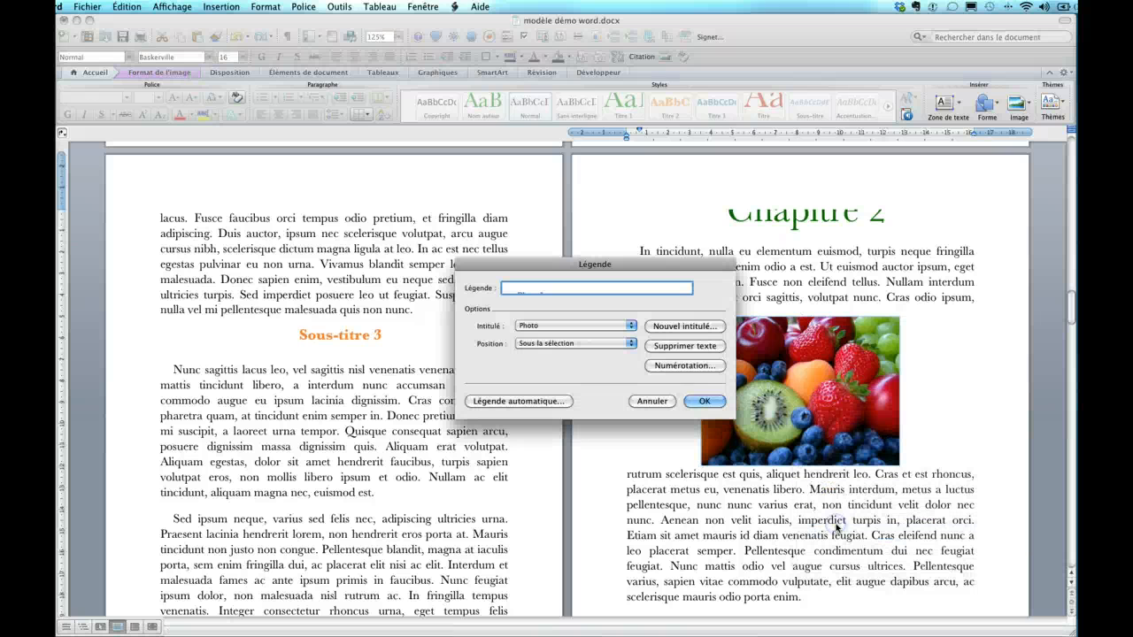
{"action": "left_click", "coordinate": [559, 302]}
{"action": "left_click", "coordinate": [554, 323]}
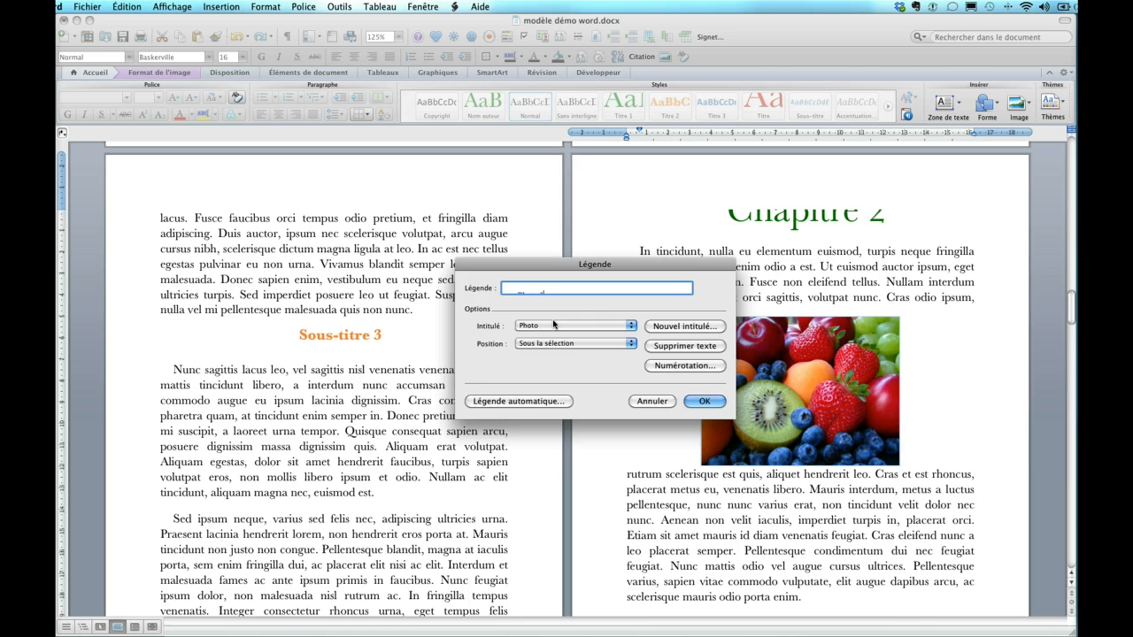
{"action": "left_click", "coordinate": [673, 347]}
Insert the Figure caption "Fruits de saison" below the picture and add a colon and space after its number
{"action": "left_click", "coordinate": [545, 291]}
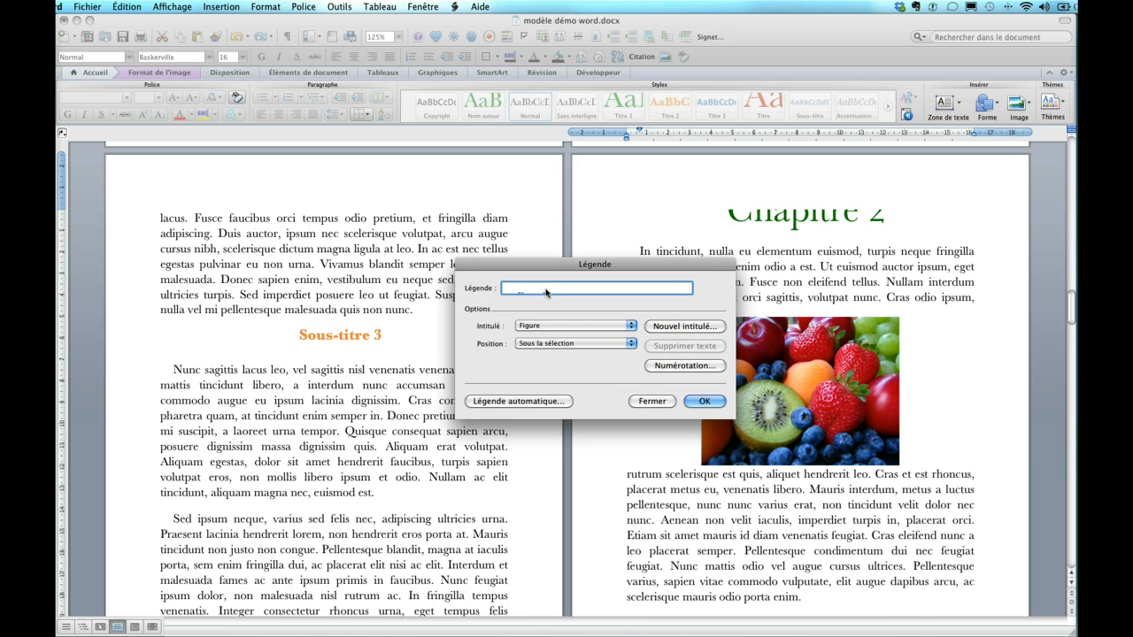
{"action": "left_click", "coordinate": [520, 291]}
{"action": "left_click", "coordinate": [704, 401]}
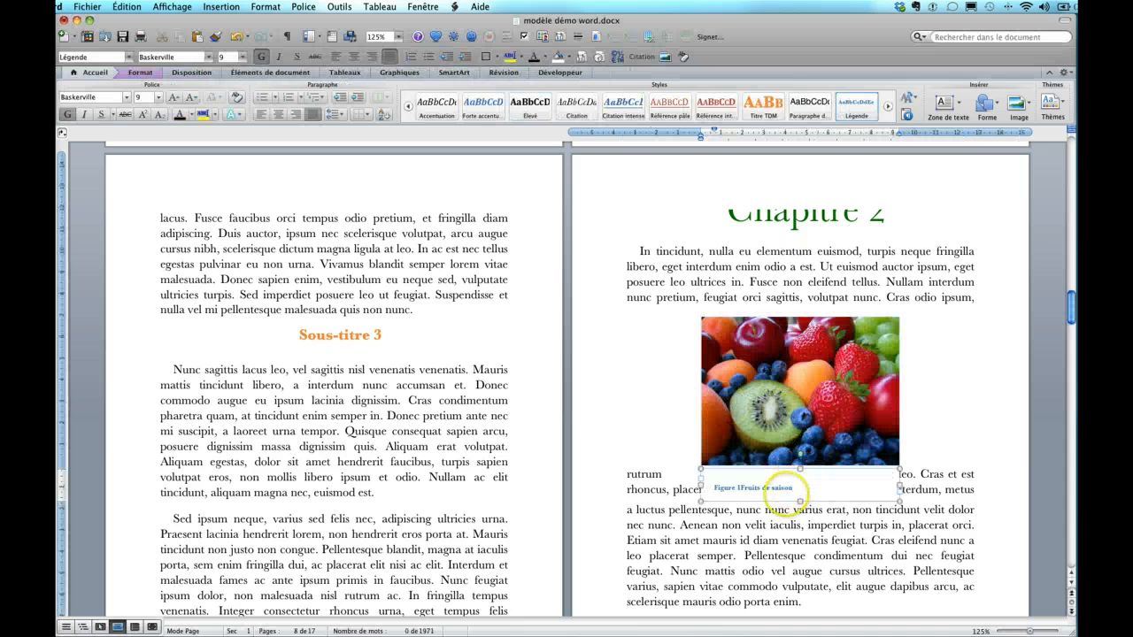
{"action": "left_click", "coordinate": [742, 487]}
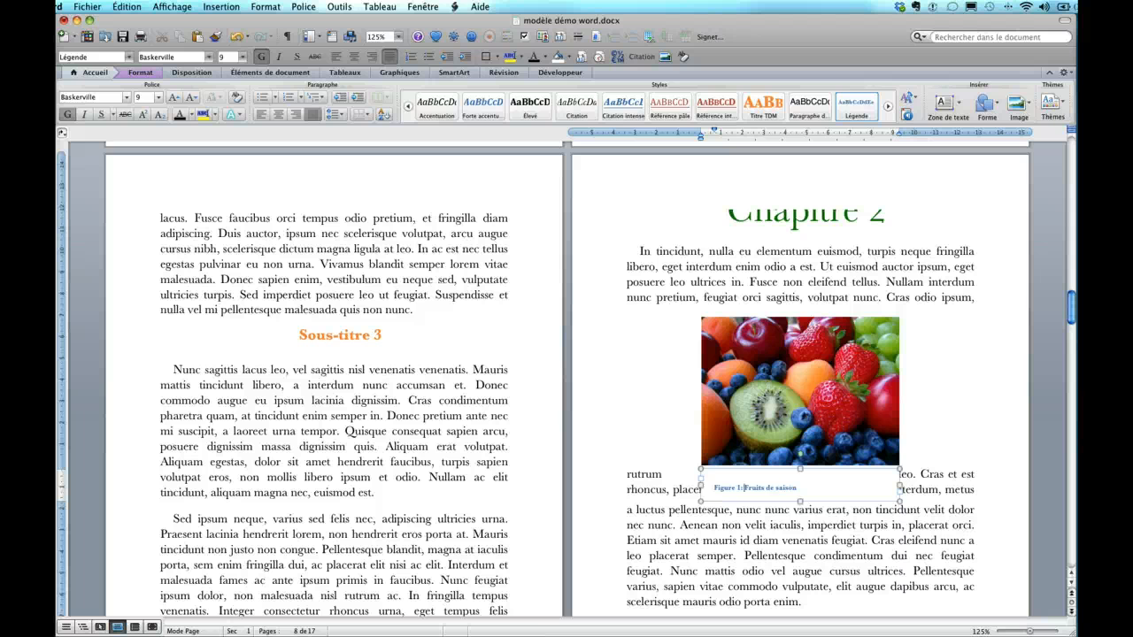
Open the Légende style of the selected caption for modification and set its alignment to centred
{"action": "left_click_drag", "start_coordinate": [801, 488], "coordinate": [699, 489]}
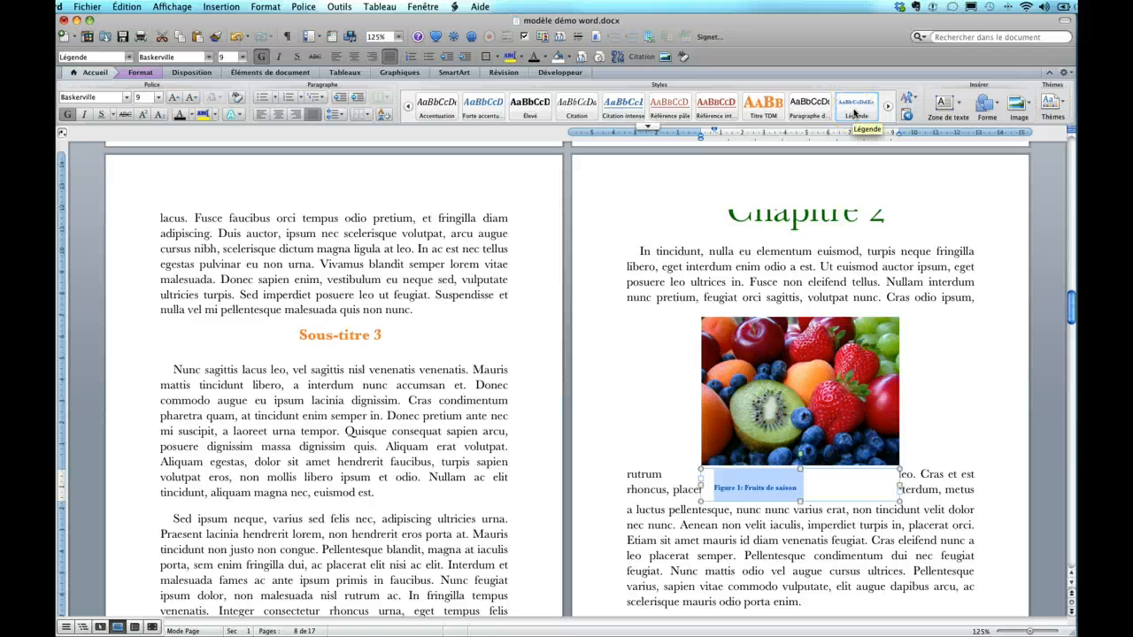
{"action": "right_click", "coordinate": [855, 114]}
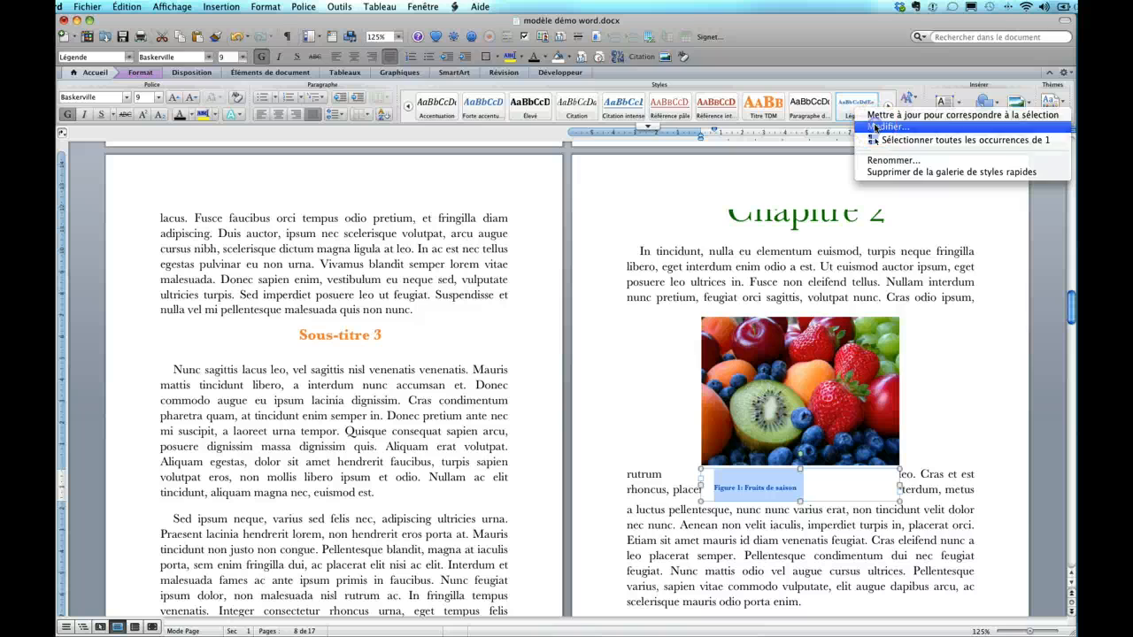
{"action": "left_click", "coordinate": [875, 128]}
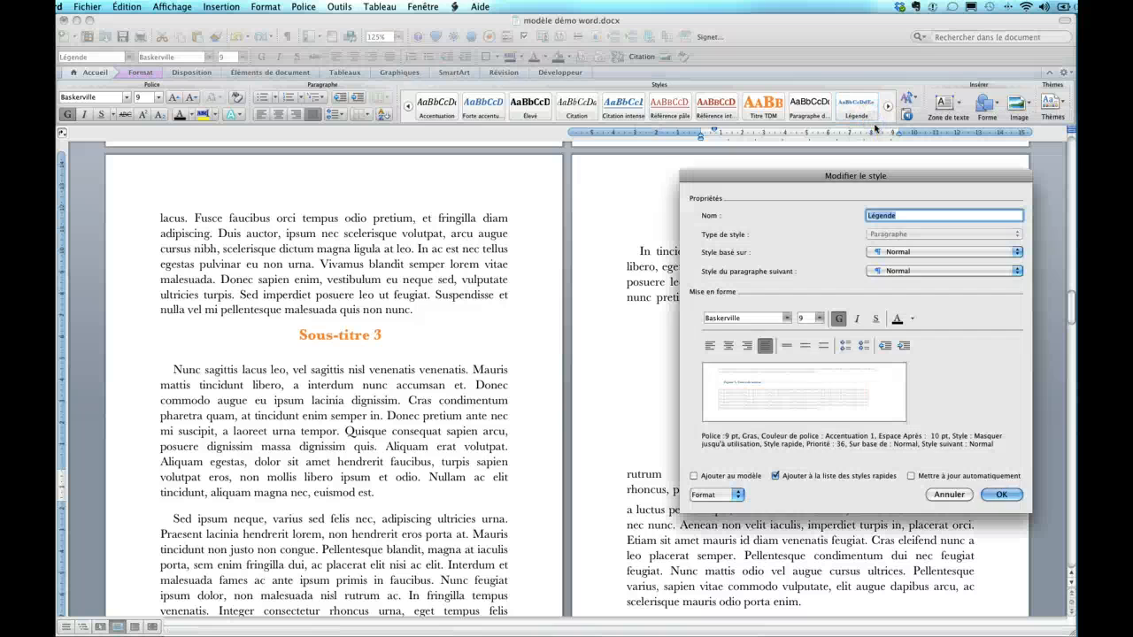
{"action": "left_click", "coordinate": [728, 345]}
{"action": "left_click_drag", "start_coordinate": [771, 171], "coordinate": [188, 149]}
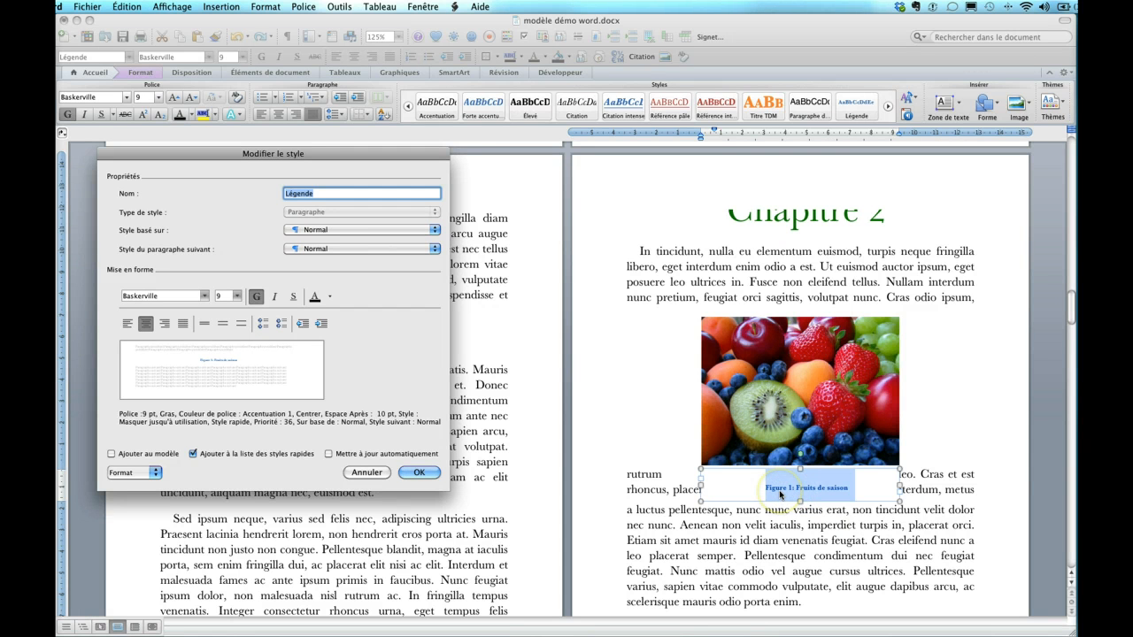
Set the Légende style's paragraph spacing before to 2 pt
{"action": "left_click", "coordinate": [152, 473]}
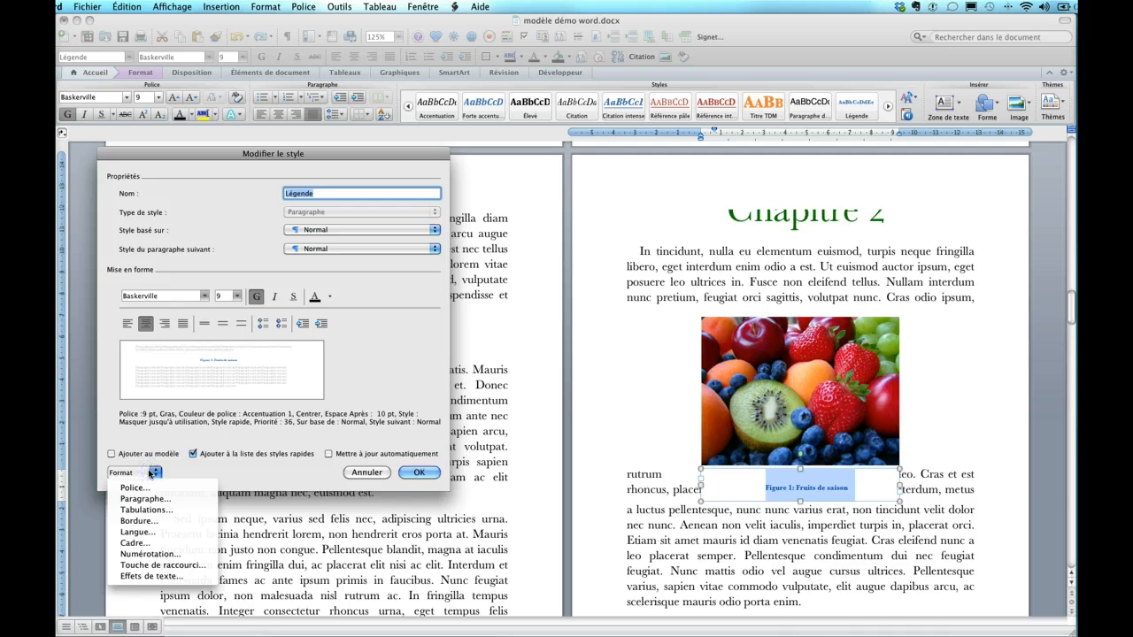
{"action": "left_click", "coordinate": [142, 499]}
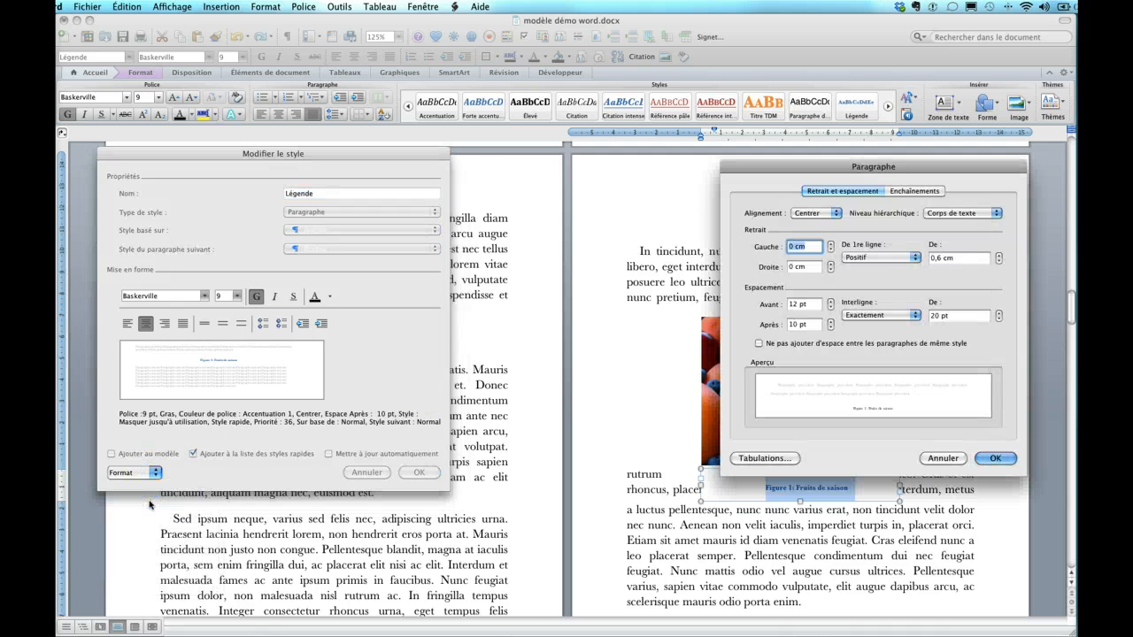
{"action": "left_click_drag", "start_coordinate": [816, 167], "coordinate": [370, 175]}
{"action": "left_click", "coordinate": [386, 316]}
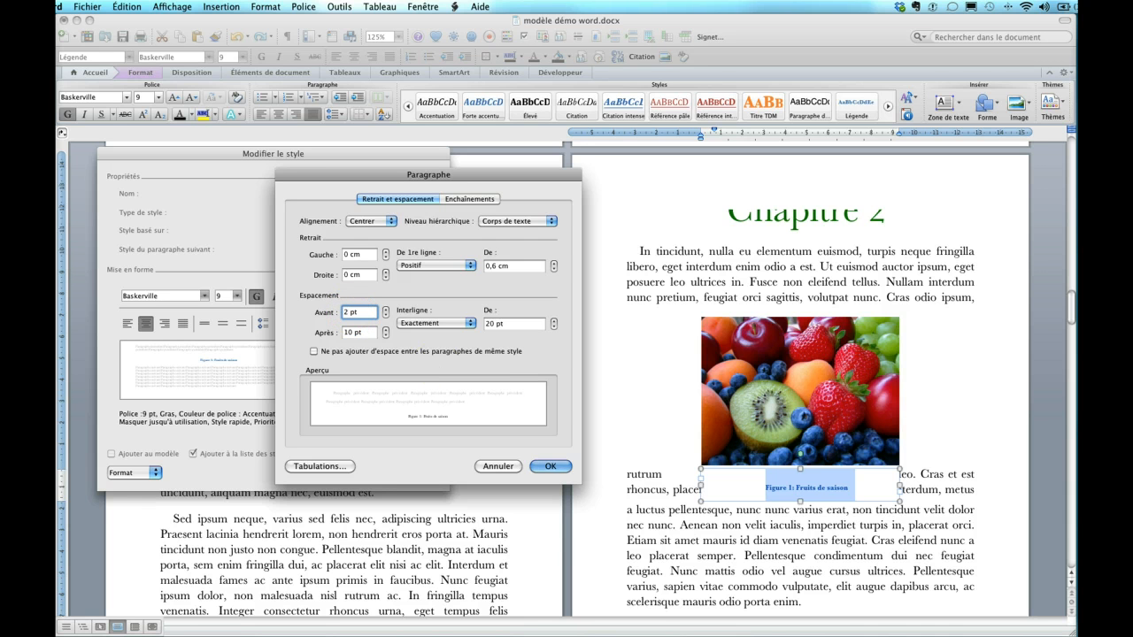
{"action": "left_click", "coordinate": [550, 466]}
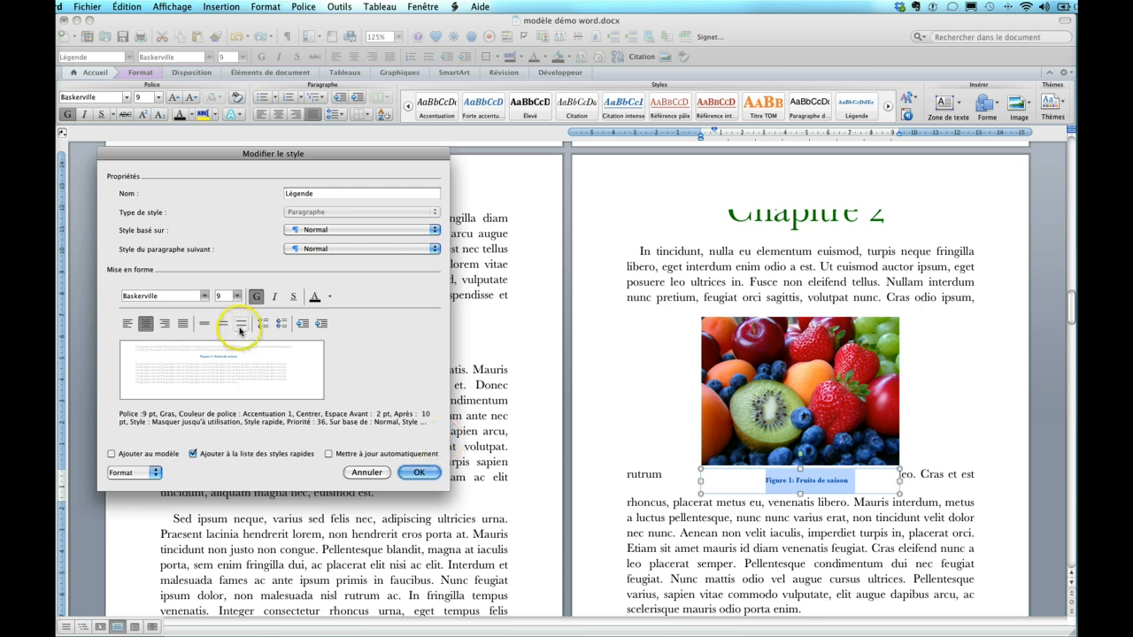
Set the Légende style's font colour to black and apply the style changes
{"action": "left_click", "coordinate": [240, 324]}
{"action": "left_click", "coordinate": [315, 299]}
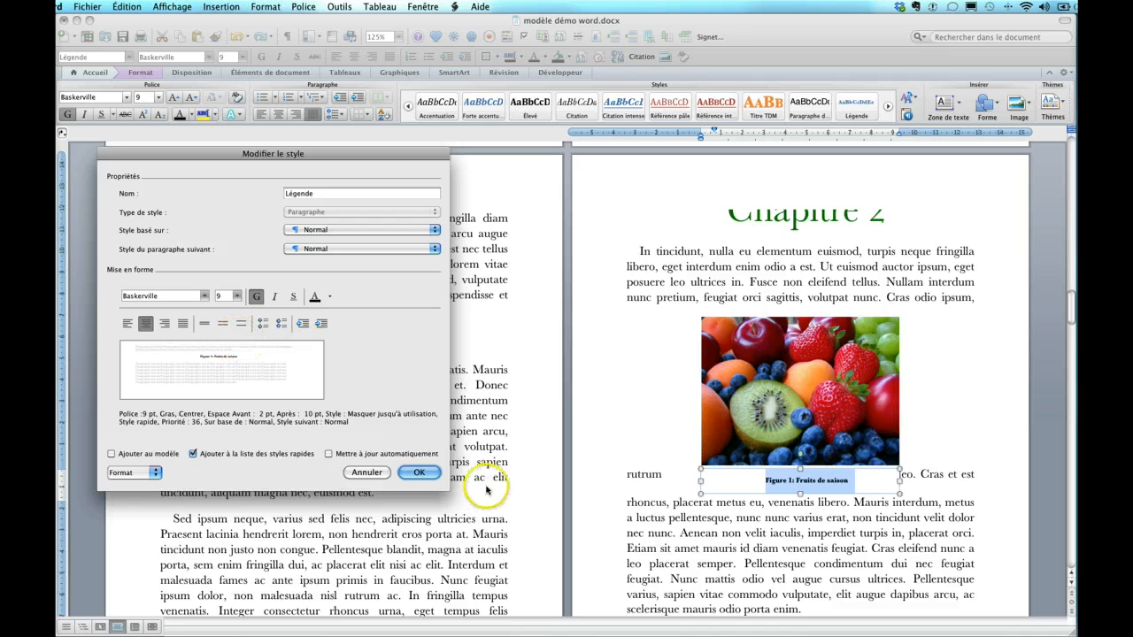
{"action": "left_click", "coordinate": [419, 473]}
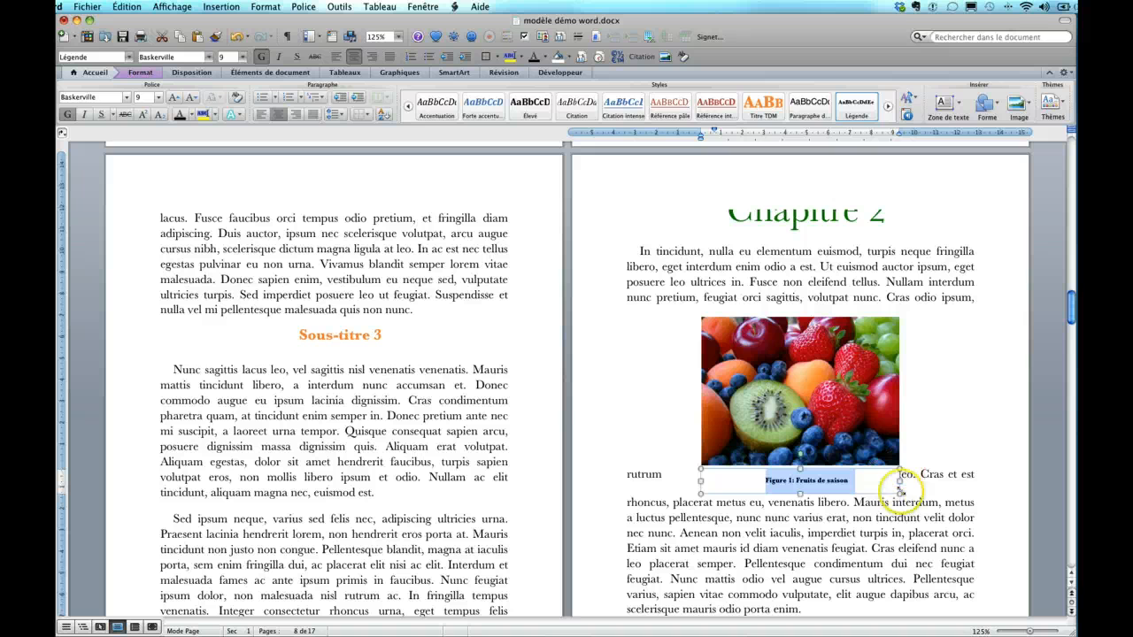
Set the caption text box's wrapping to Haut et bas in its advanced layout options
{"action": "left_click", "coordinate": [736, 493]}
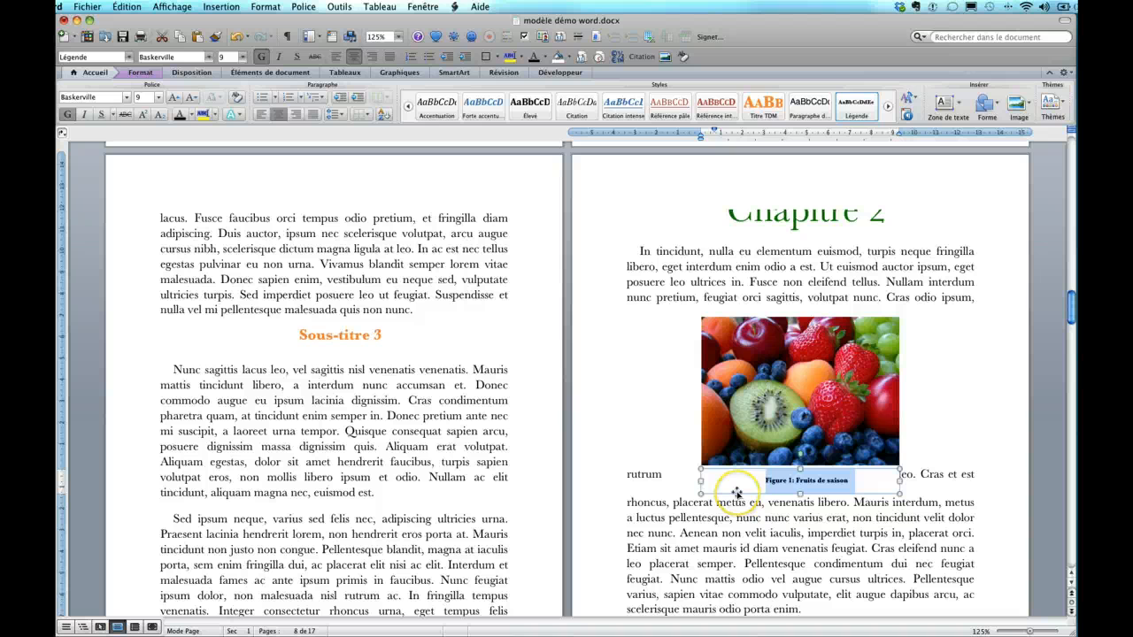
{"action": "left_click", "coordinate": [736, 493]}
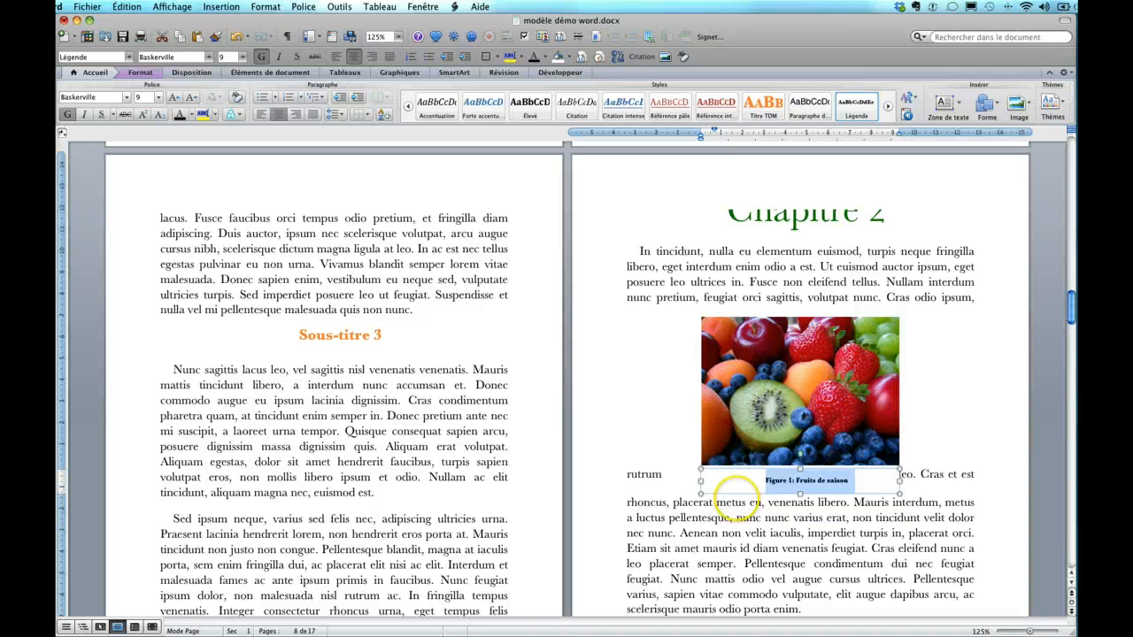
{"action": "right_click", "coordinate": [736, 493]}
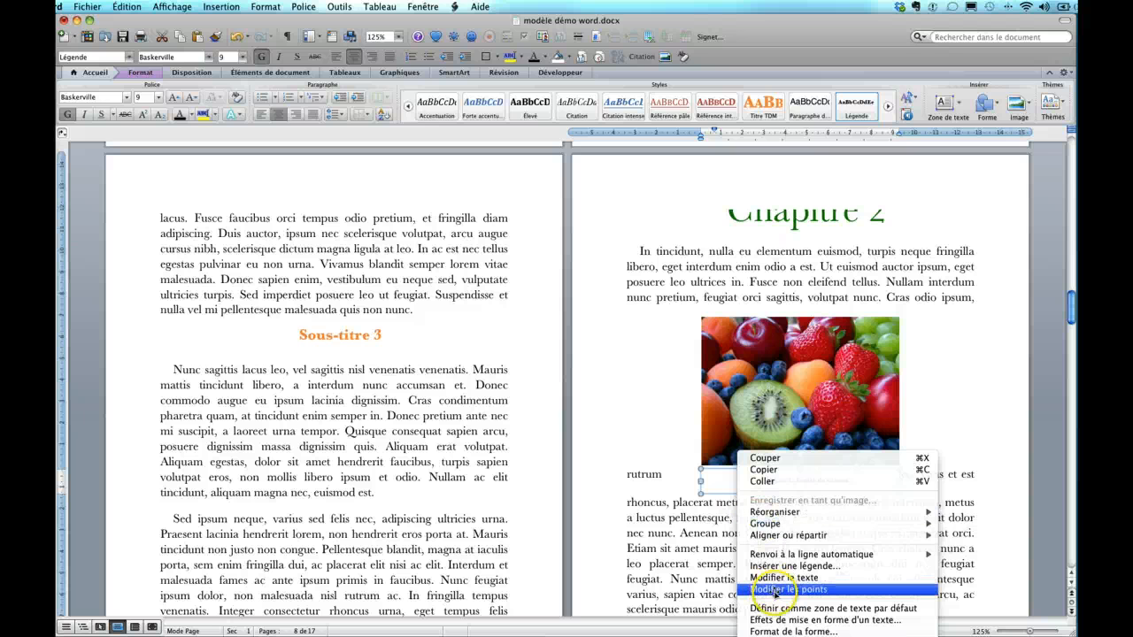
{"action": "left_click", "coordinate": [780, 631]}
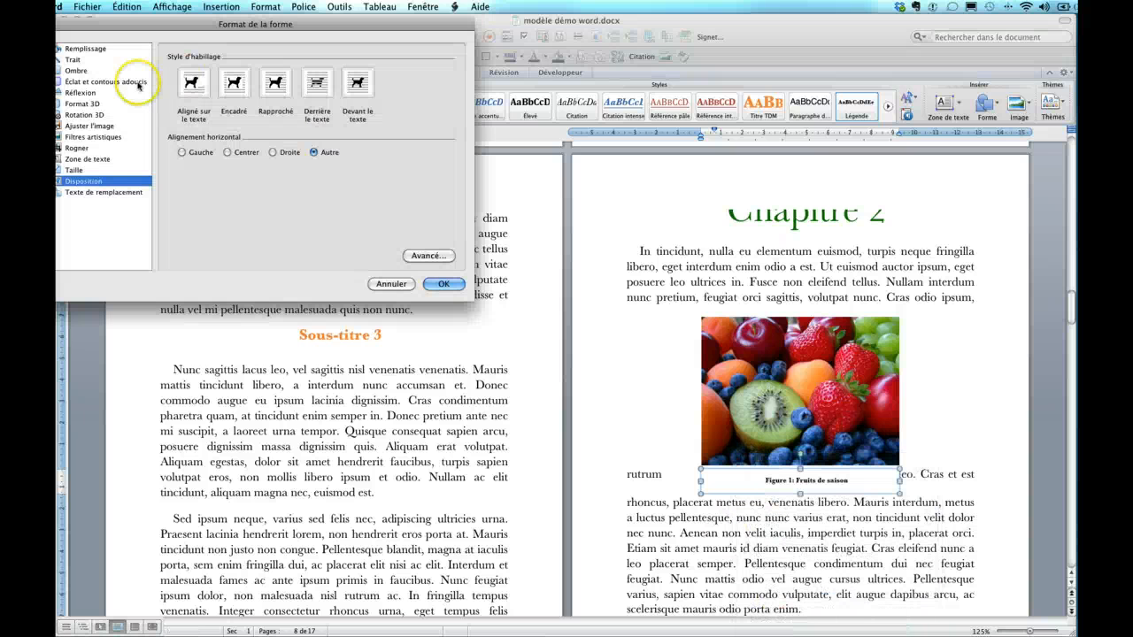
{"action": "left_click", "coordinate": [425, 257]}
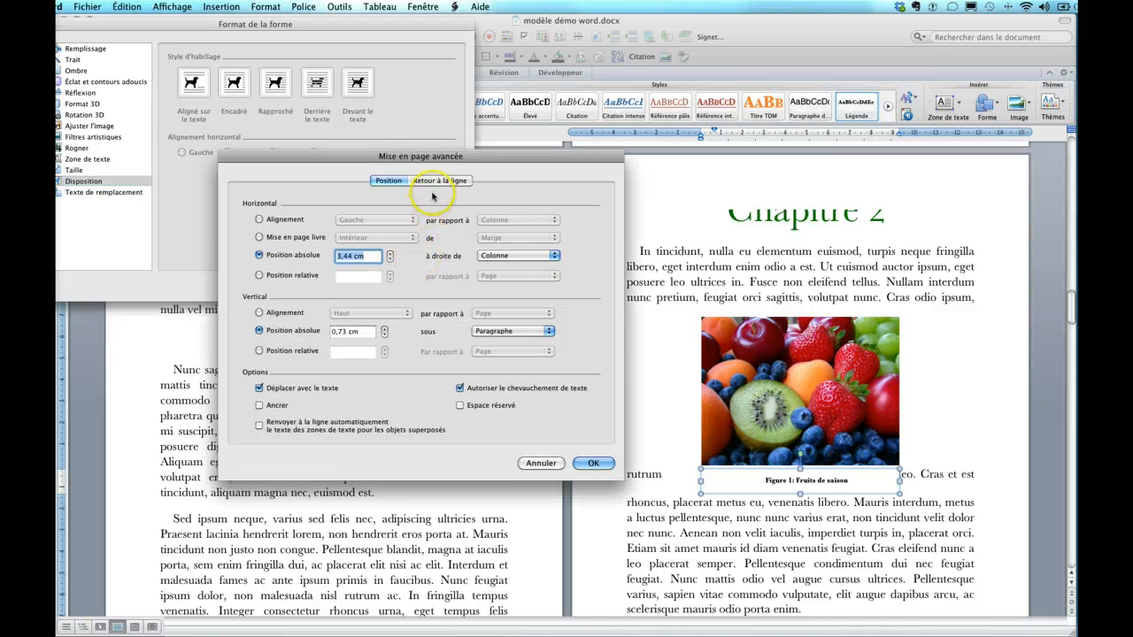
{"action": "left_click", "coordinate": [434, 181]}
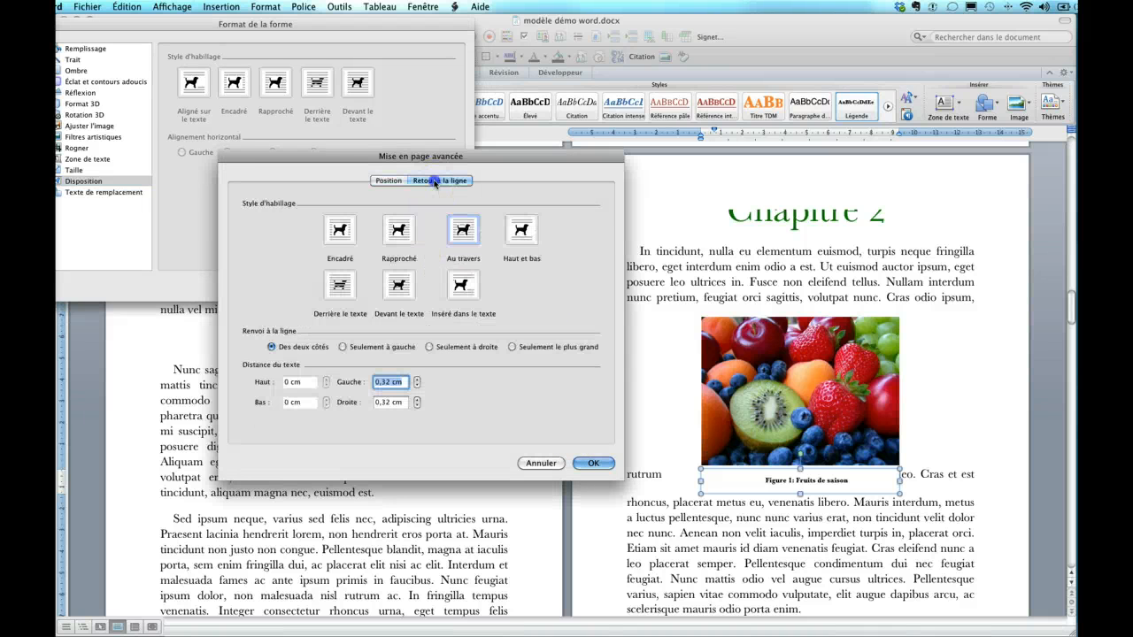
{"action": "left_click", "coordinate": [524, 232]}
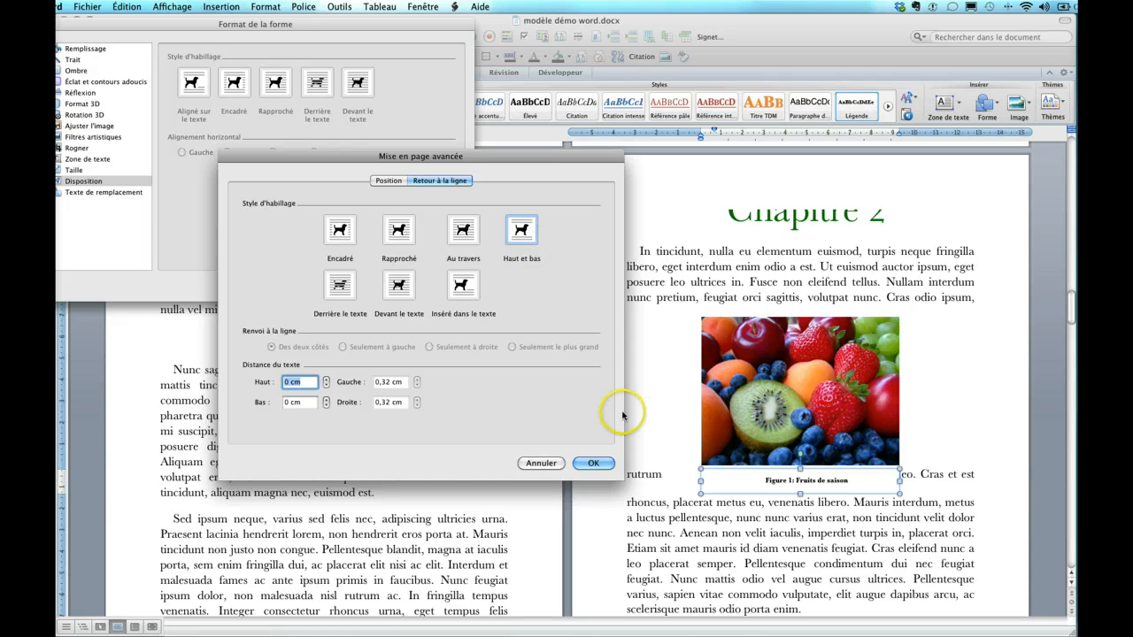
{"action": "left_click", "coordinate": [596, 464]}
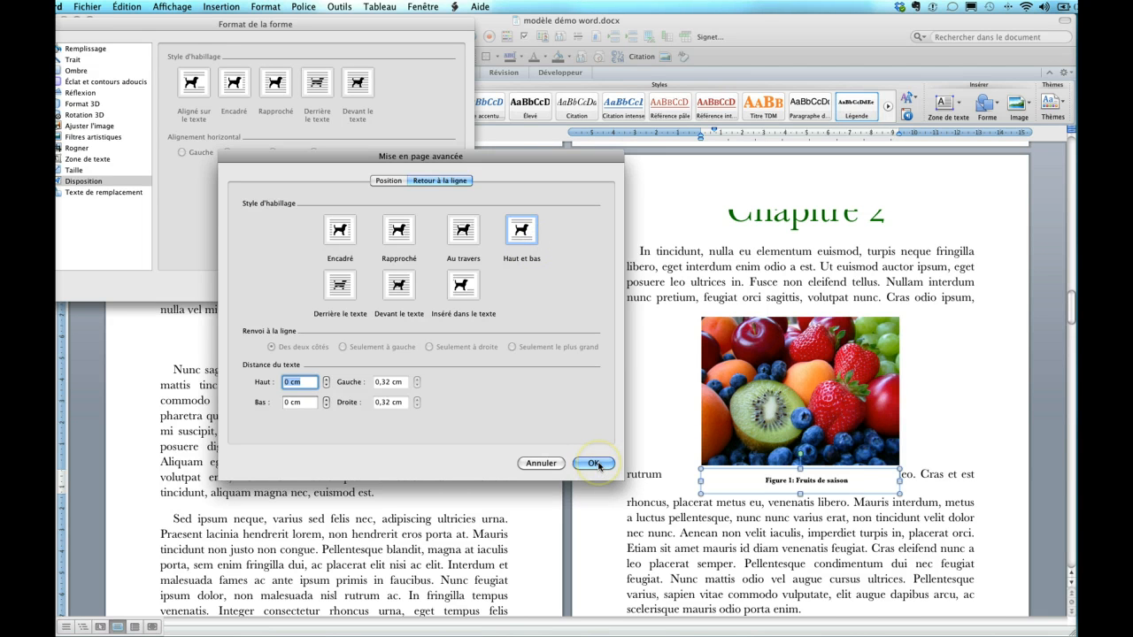
{"action": "left_click", "coordinate": [445, 284]}
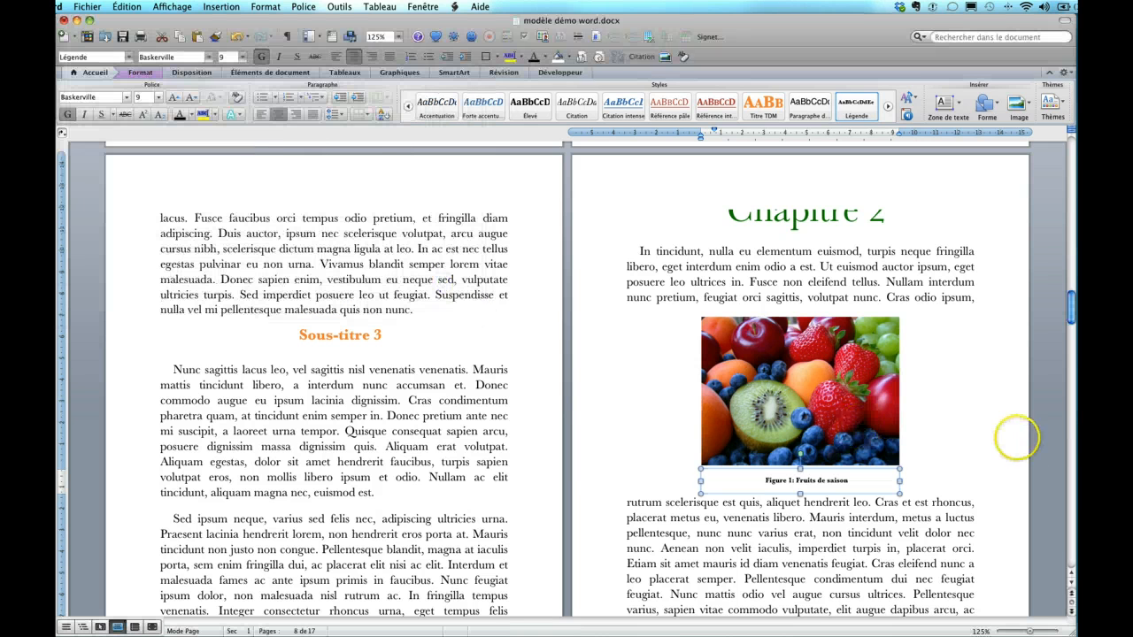
Examine the fruit picture's caption layout on the Chapitre 2 page and the display of the title text on the book's first pages
{"action": "left_click", "coordinate": [977, 416]}
{"action": "scroll", "coordinate": [977, 415], "scroll_direction": "down", "scroll_amount": 3}
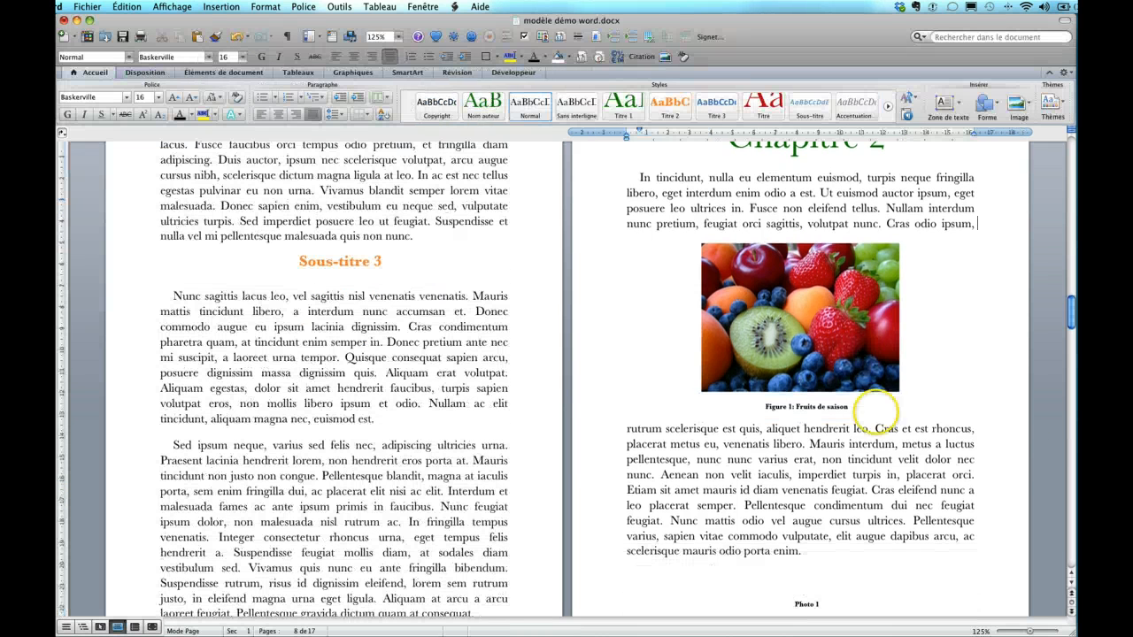
{"action": "left_click", "coordinate": [621, 434]}
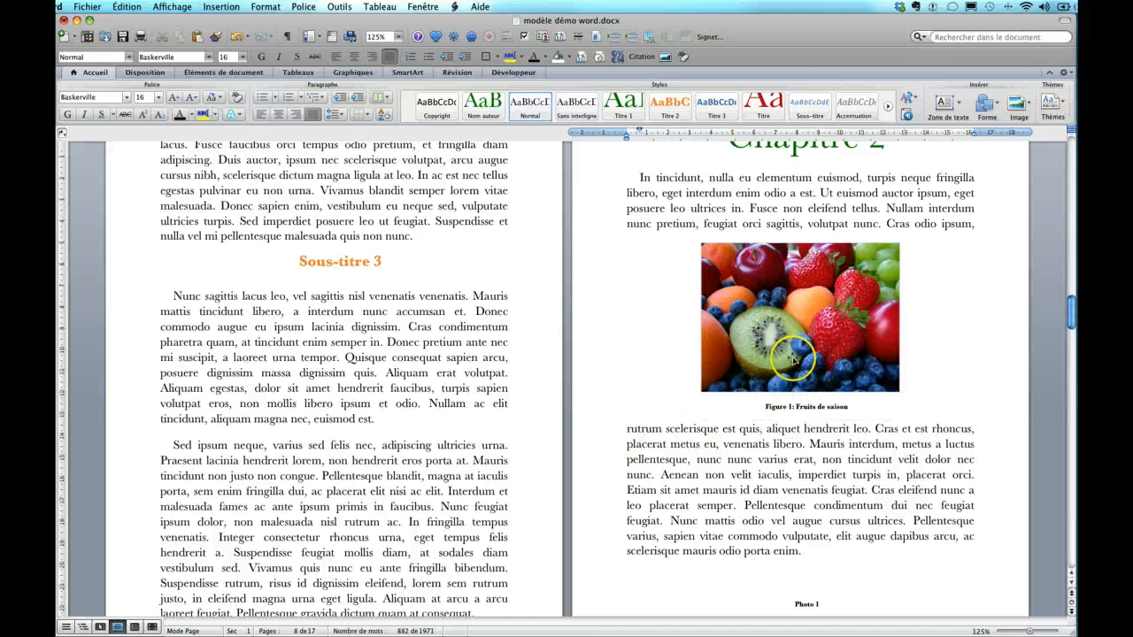
{"action": "left_click", "coordinate": [828, 402]}
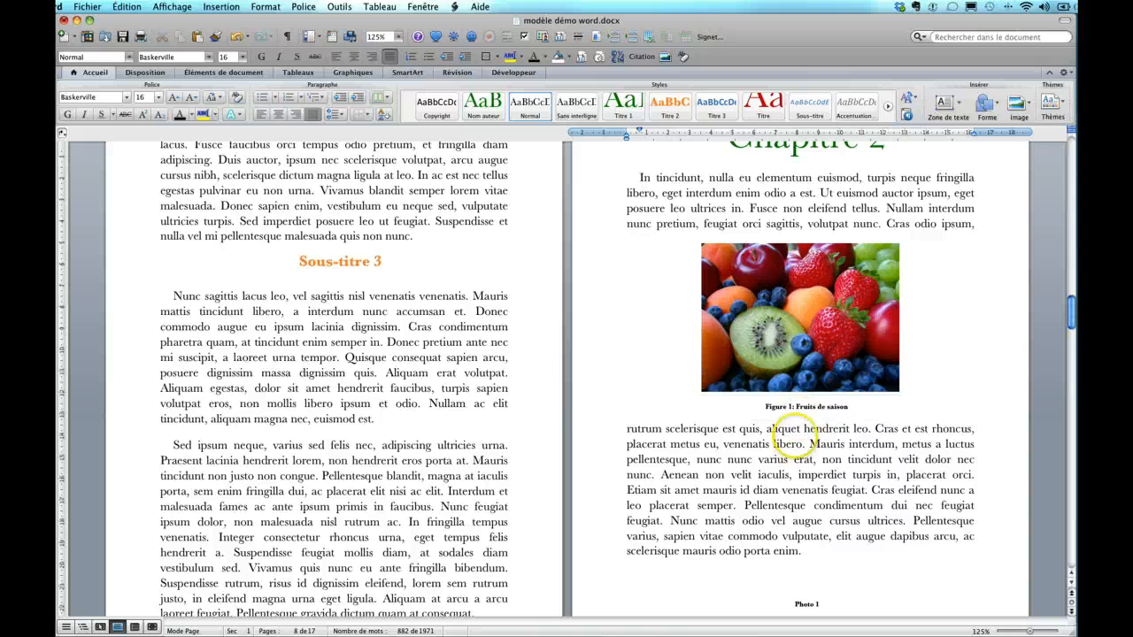
{"action": "scroll", "coordinate": [792, 460], "scroll_direction": "up", "scroll_amount": 1}
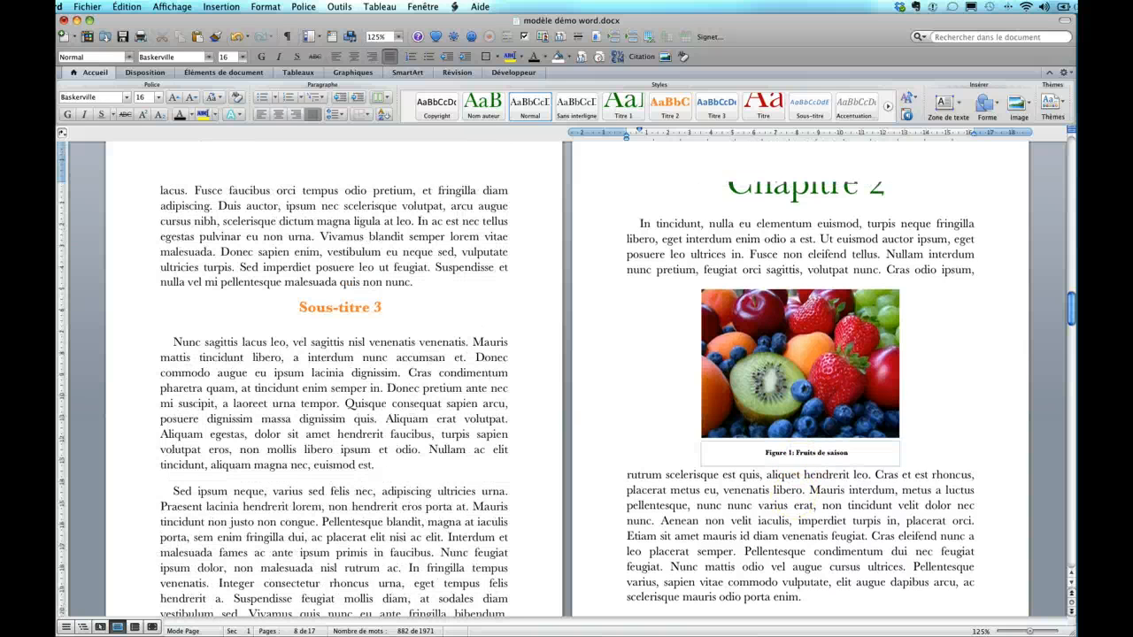
{"action": "scroll", "coordinate": [793, 496], "scroll_direction": "up", "scroll_amount": 3}
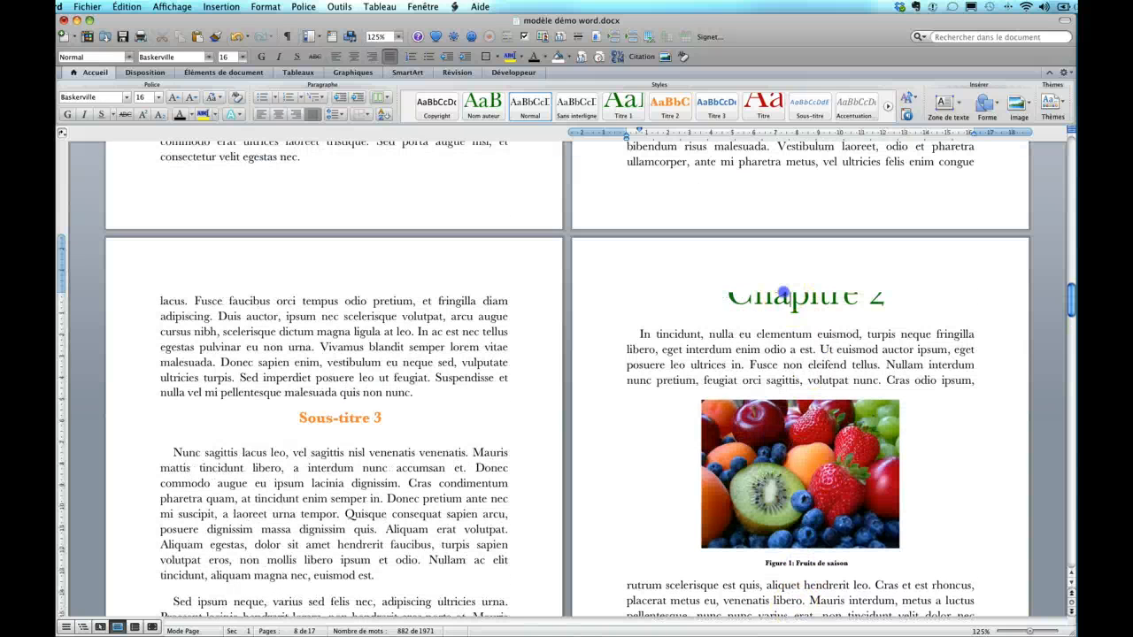
{"action": "double_click", "coordinate": [783, 292]}
{"action": "scroll", "coordinate": [783, 297], "scroll_direction": "up", "scroll_amount": 20}
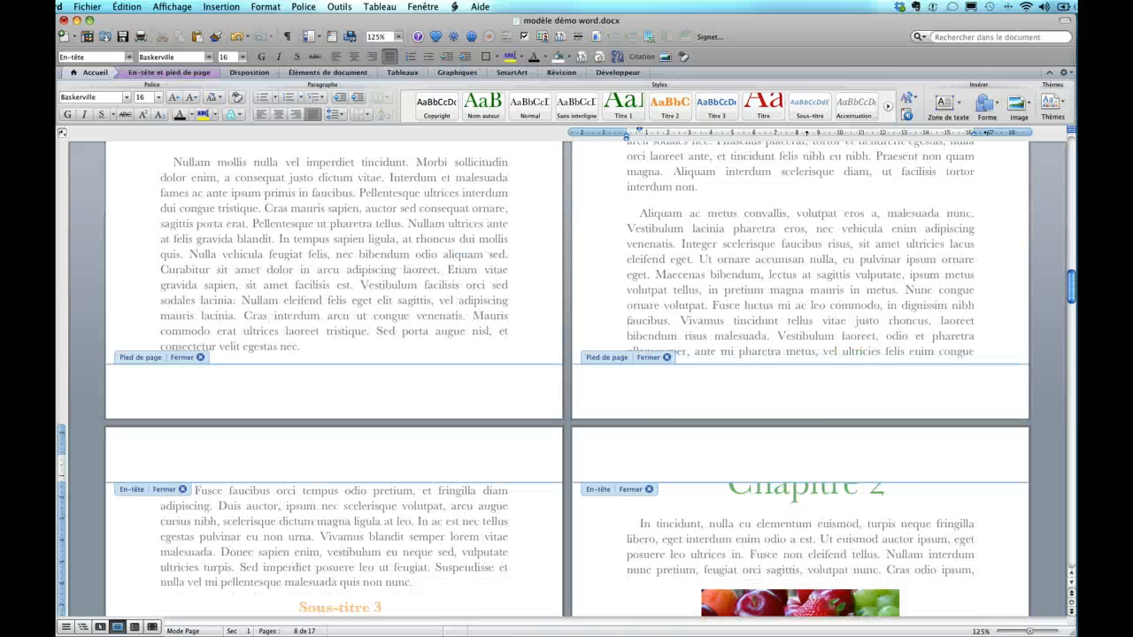
{"action": "scroll", "coordinate": [567, 372], "scroll_direction": "up", "scroll_amount": 15}
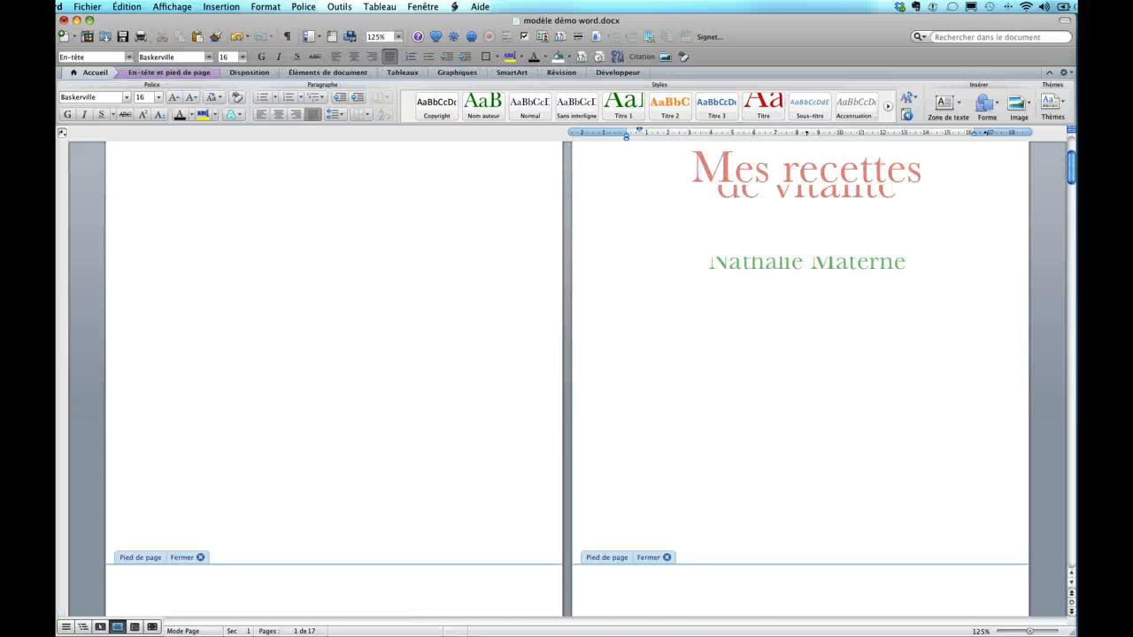
{"action": "double_click", "coordinate": [783, 332]}
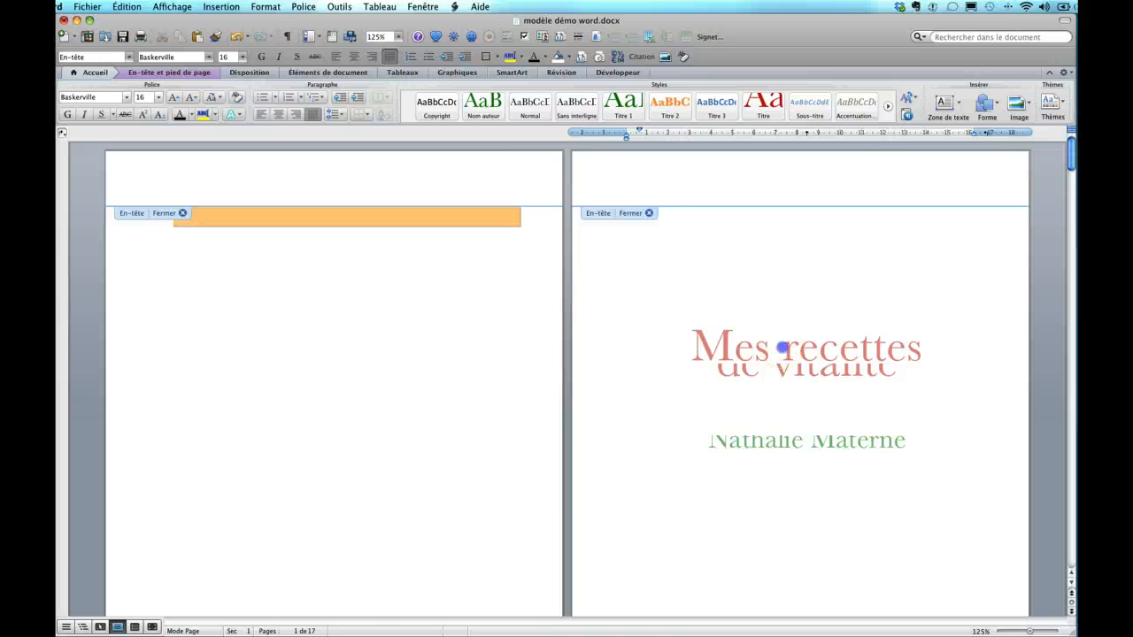
{"action": "scroll", "coordinate": [567, 372], "scroll_direction": "up", "scroll_amount": 20}
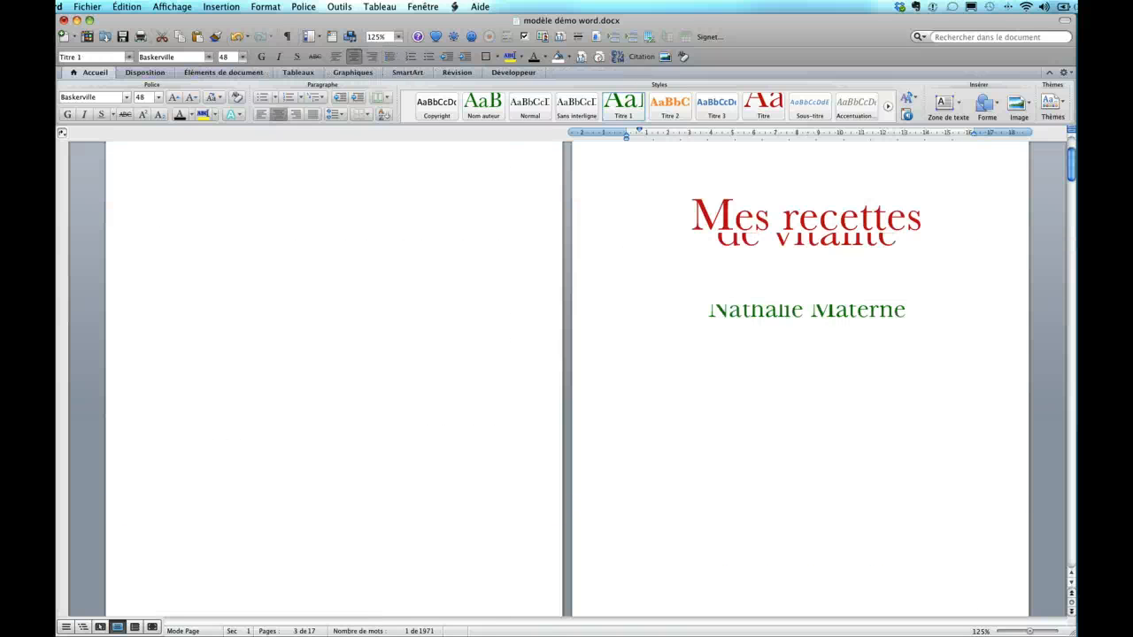
{"action": "scroll", "coordinate": [566, 372], "scroll_direction": "up", "scroll_amount": 3}
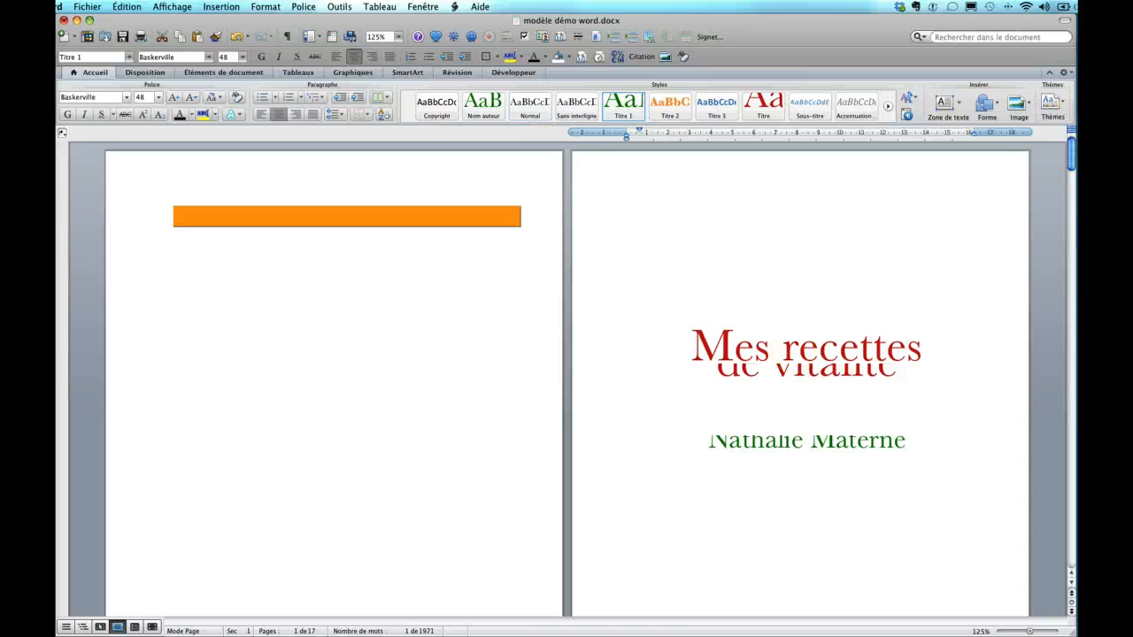
Modify the Normal style so its paragraph line spacing is Continu, and apply the style changes
{"action": "right_click", "coordinate": [529, 106]}
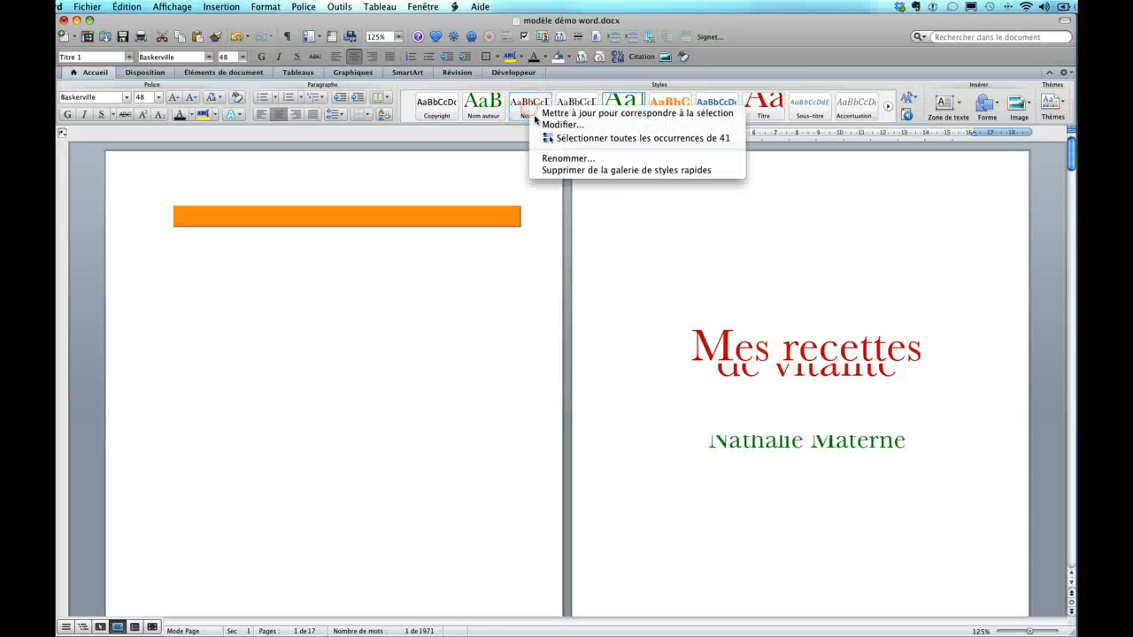
{"action": "left_click", "coordinate": [558, 124]}
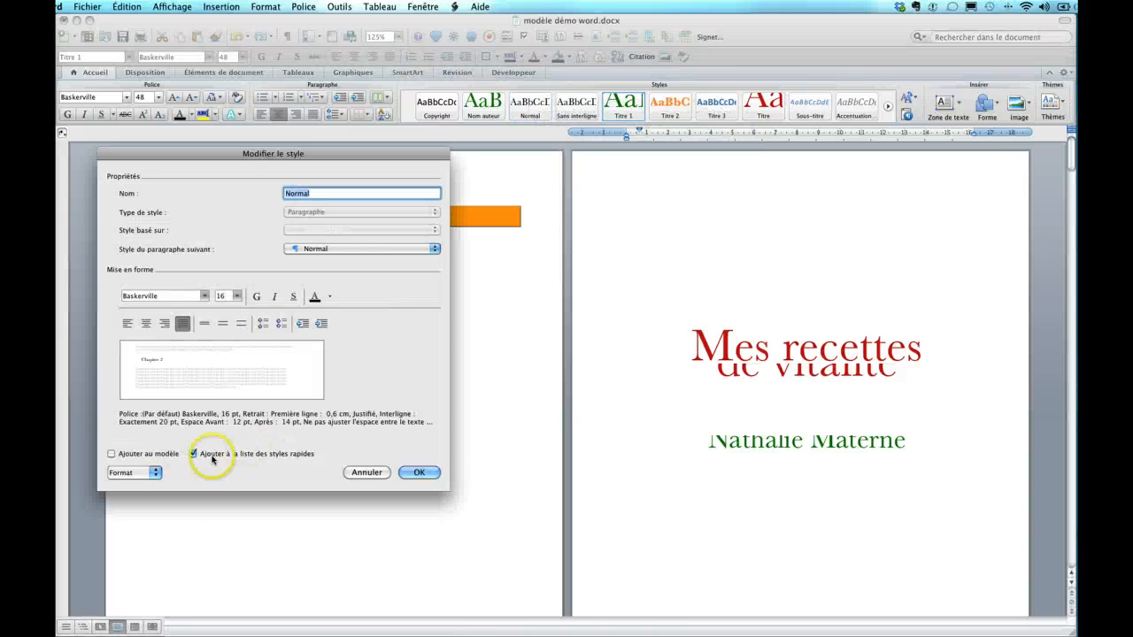
{"action": "left_click", "coordinate": [133, 473]}
{"action": "left_click", "coordinate": [139, 500]}
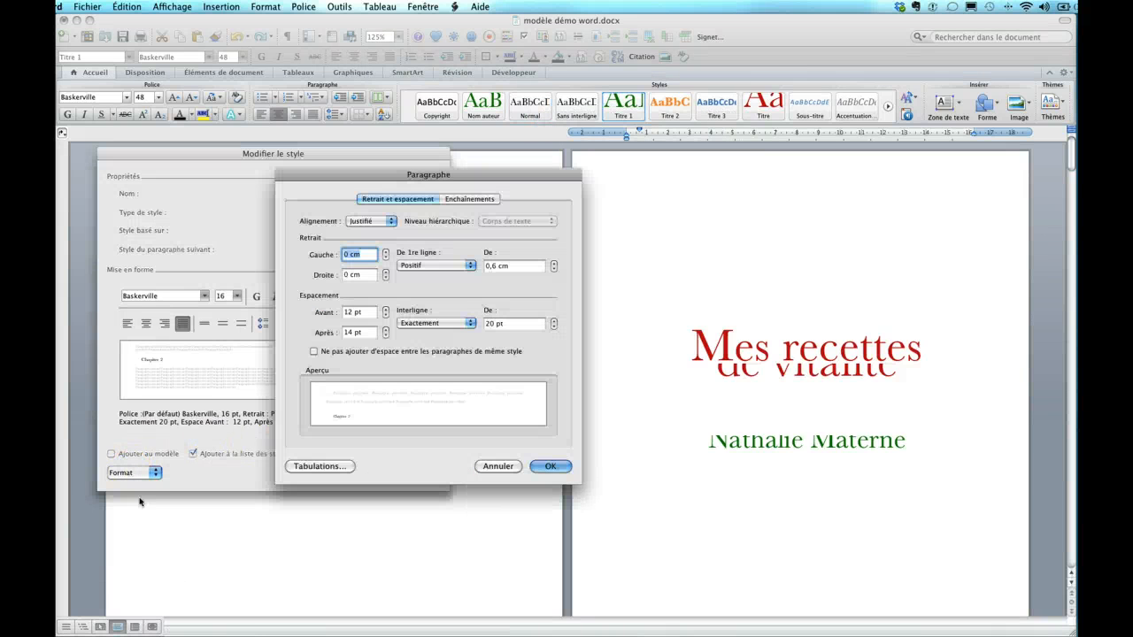
{"action": "left_click", "coordinate": [427, 322]}
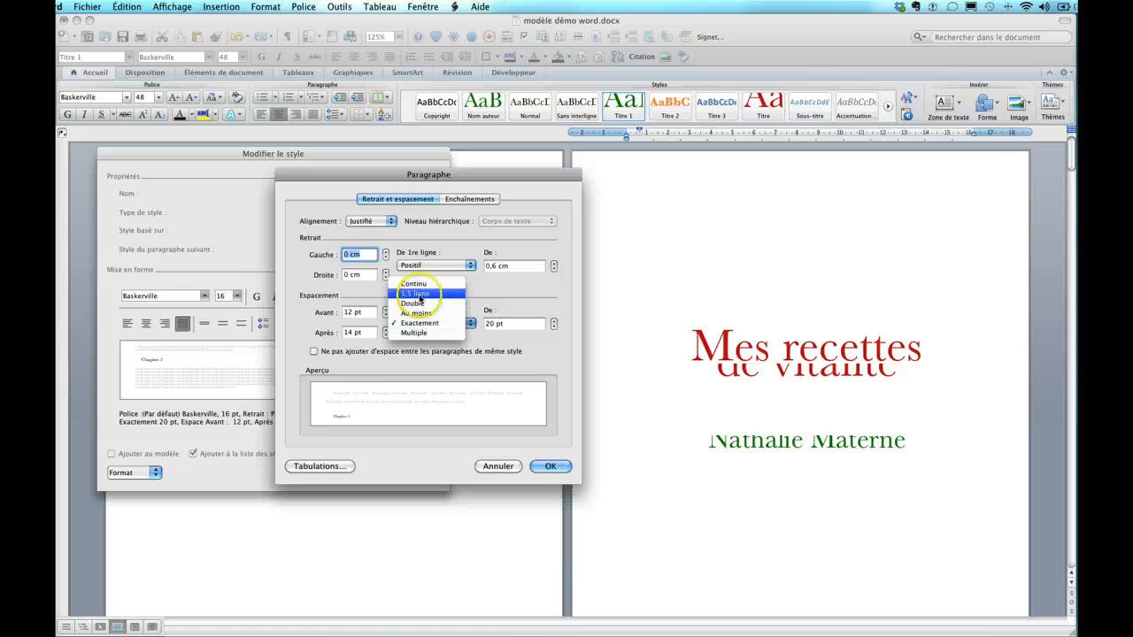
{"action": "left_click", "coordinate": [413, 283]}
{"action": "left_click", "coordinate": [549, 466]}
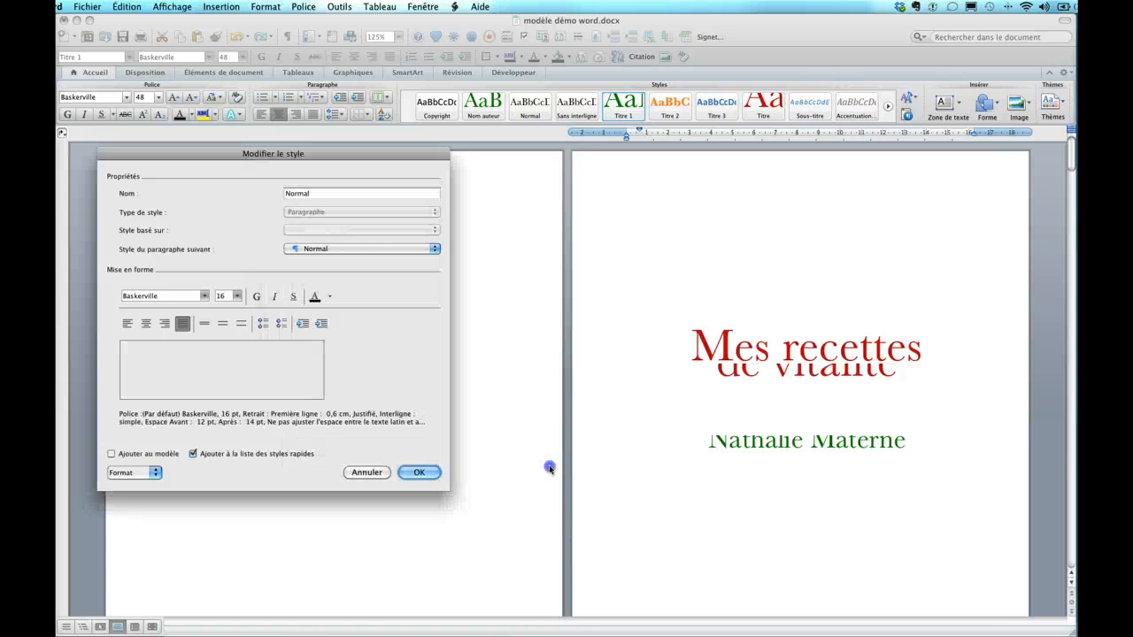
{"action": "left_click", "coordinate": [419, 472]}
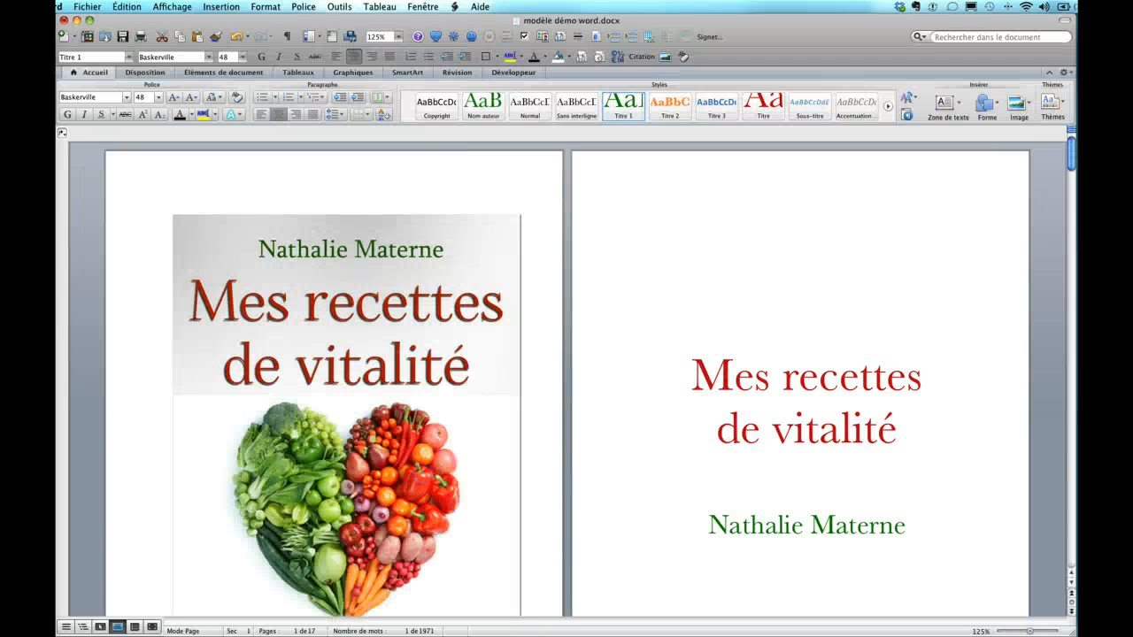
Select the first body paragraph under Sous-titre 1 and start a new paragraph style named Corps du texte
{"action": "left_click", "coordinate": [820, 329]}
{"action": "scroll", "coordinate": [820, 329], "scroll_direction": "down", "scroll_amount": 10}
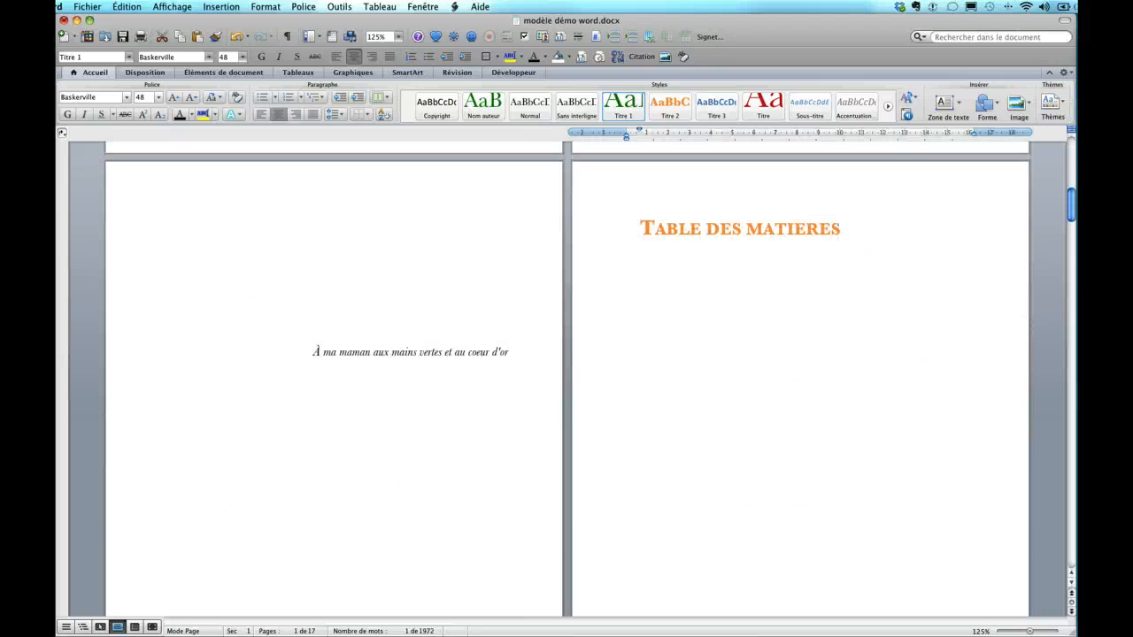
{"action": "scroll", "coordinate": [590, 384], "scroll_direction": "down", "scroll_amount": 10}
{"action": "scroll", "coordinate": [567, 381], "scroll_direction": "down", "scroll_amount": 4}
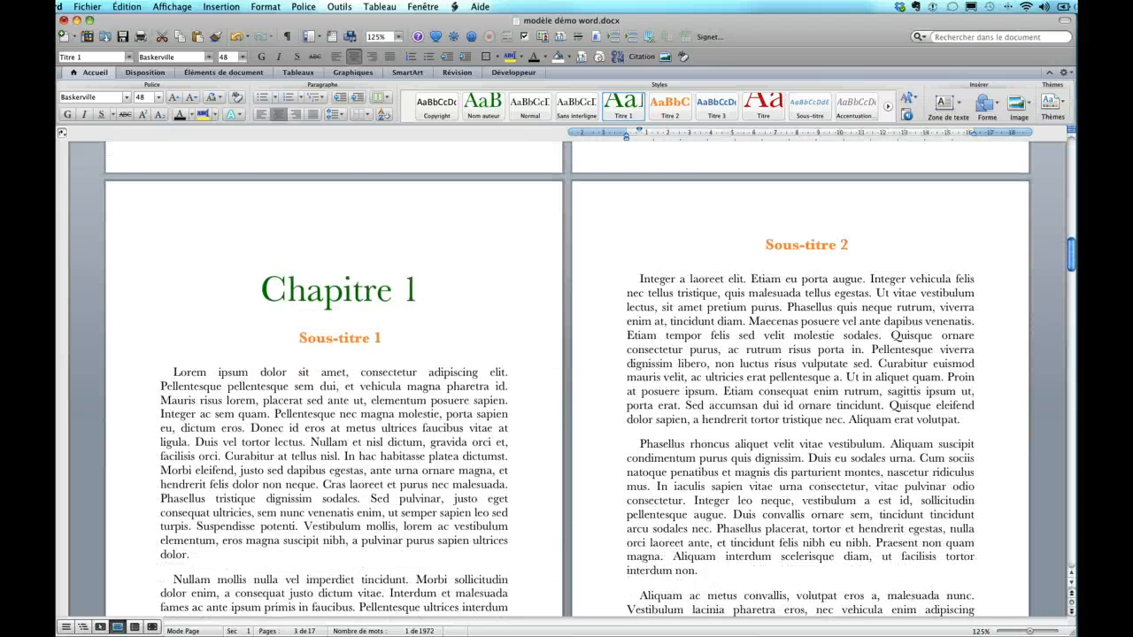
{"action": "left_click", "coordinate": [166, 374]}
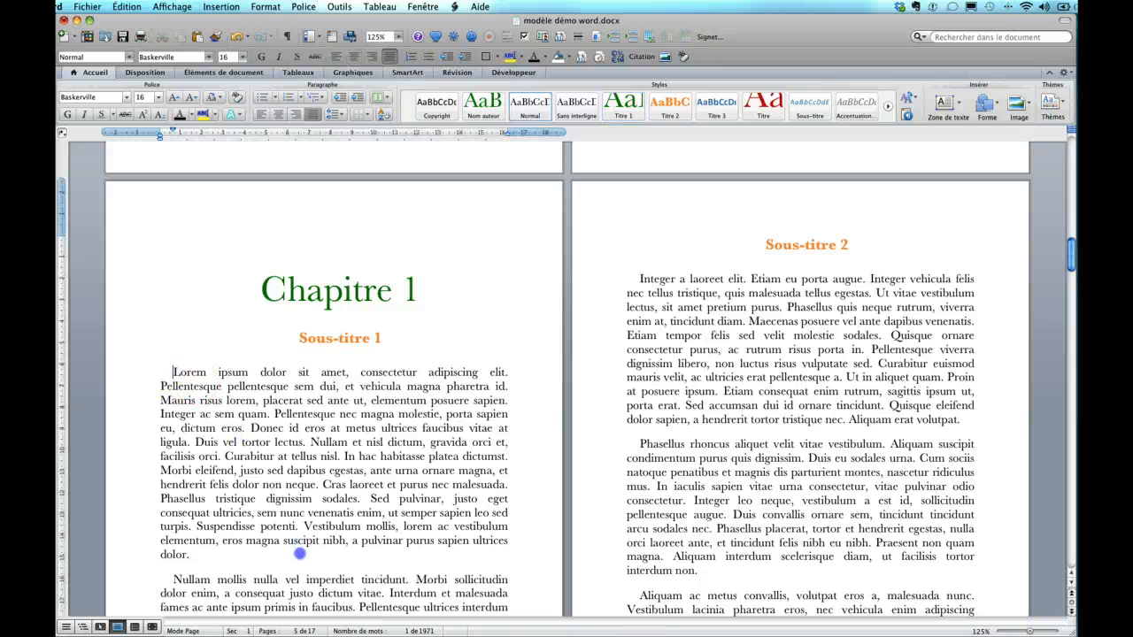
{"action": "left_click_drag", "start_coordinate": [149, 372], "coordinate": [147, 556]}
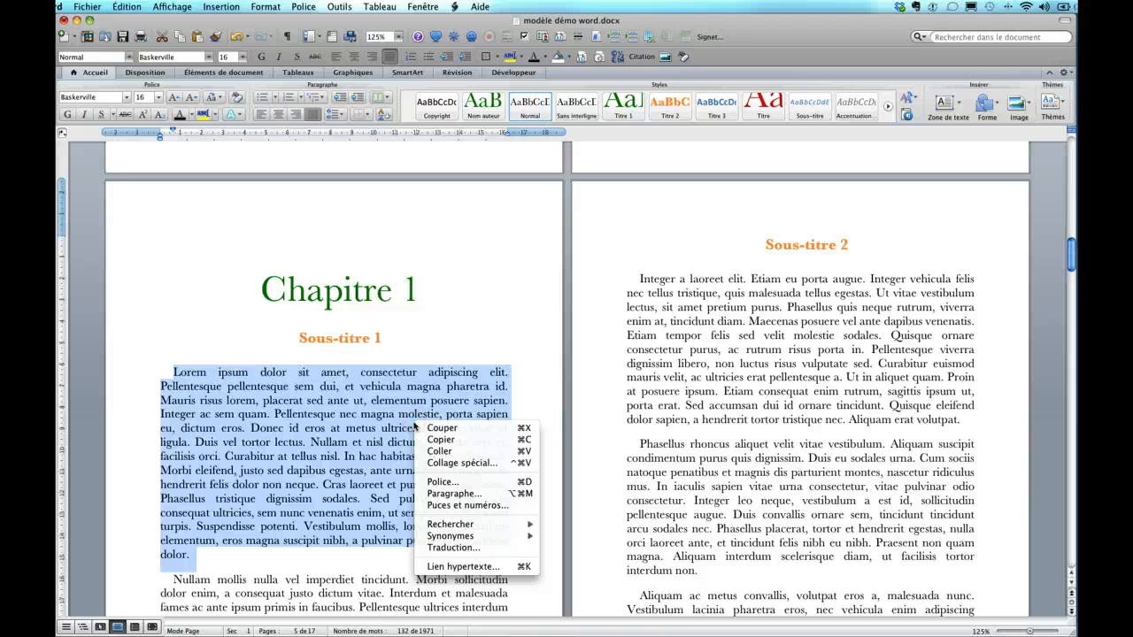
{"action": "left_click", "coordinate": [349, 457]}
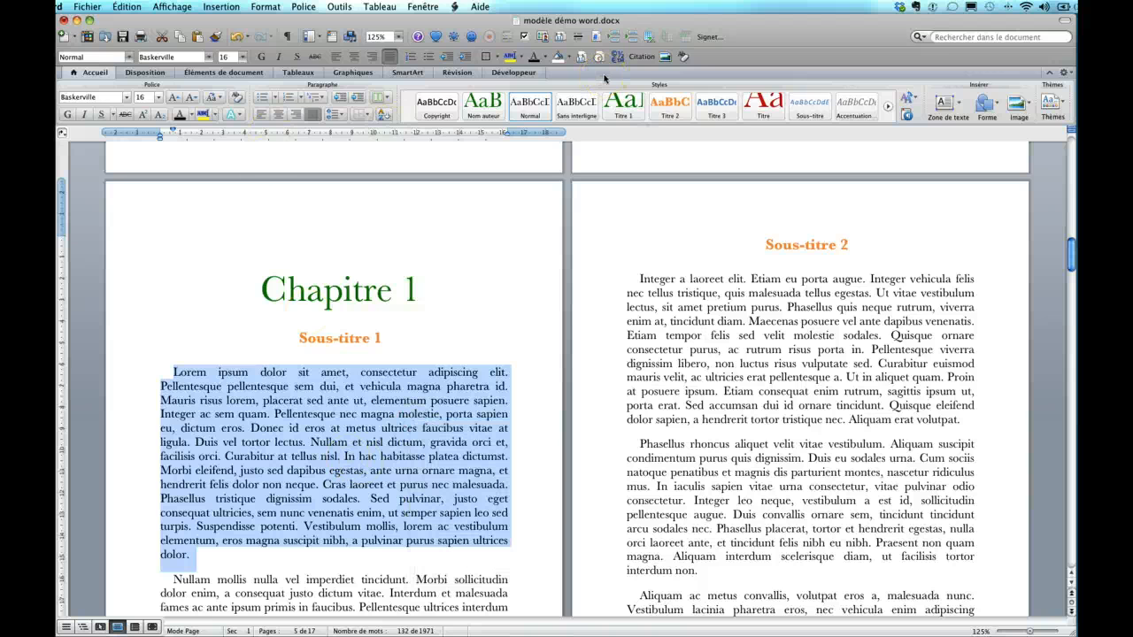
{"action": "left_click", "coordinate": [266, 7]}
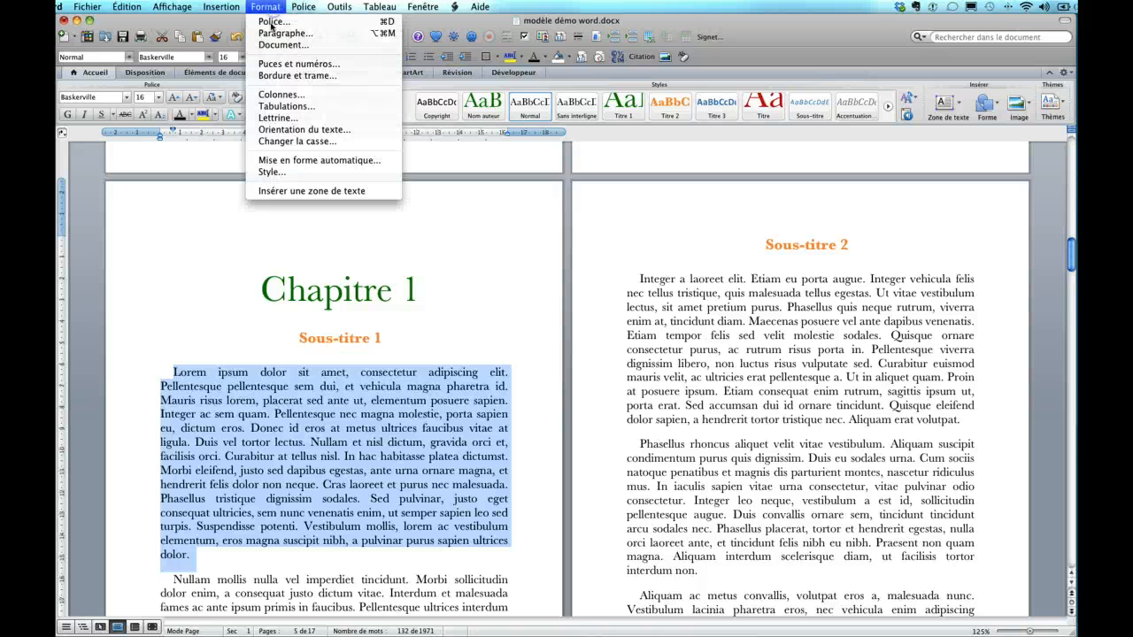
{"action": "left_click", "coordinate": [275, 174]}
{"action": "left_click", "coordinate": [846, 426]}
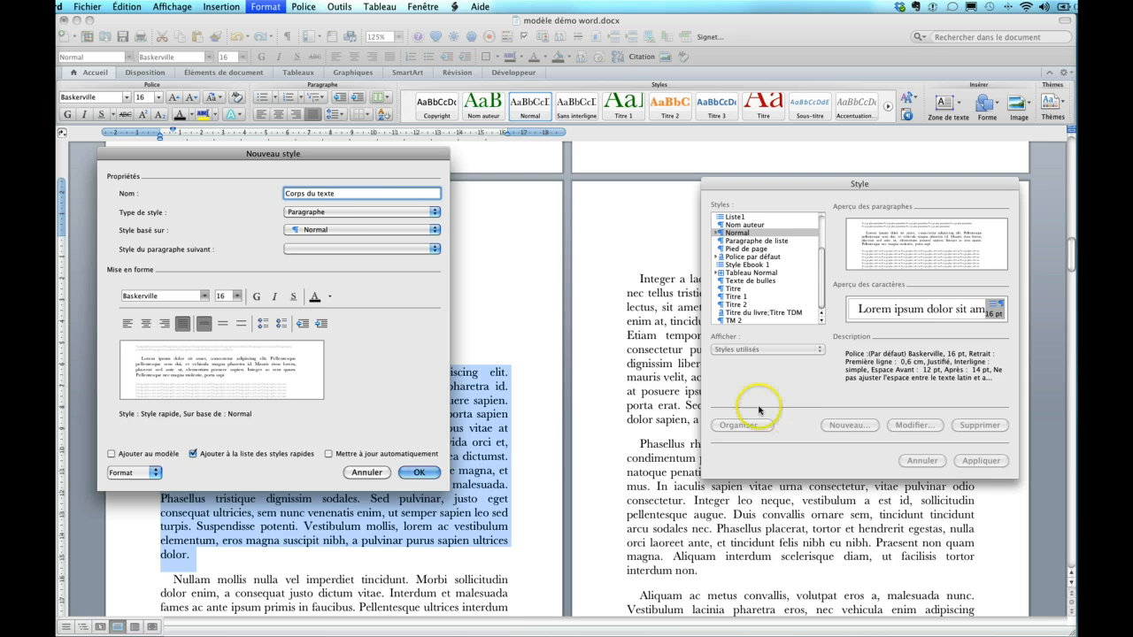
Set the new Corps du texte style's line spacing to Exactement 20 pt and create the style
{"action": "left_click", "coordinate": [156, 474]}
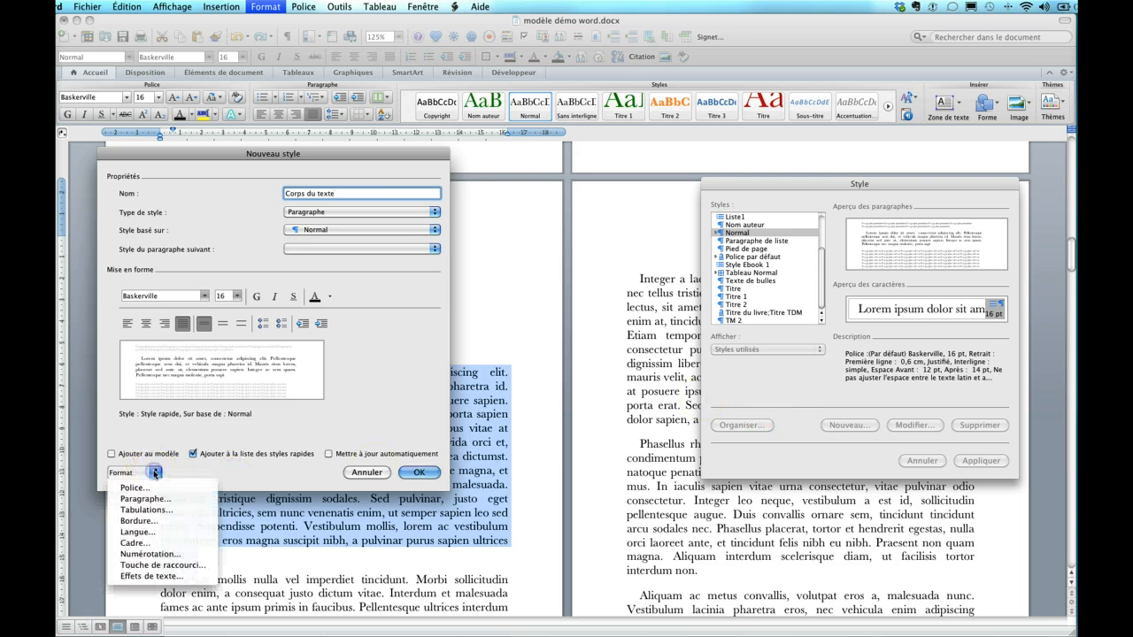
{"action": "left_click", "coordinate": [146, 499]}
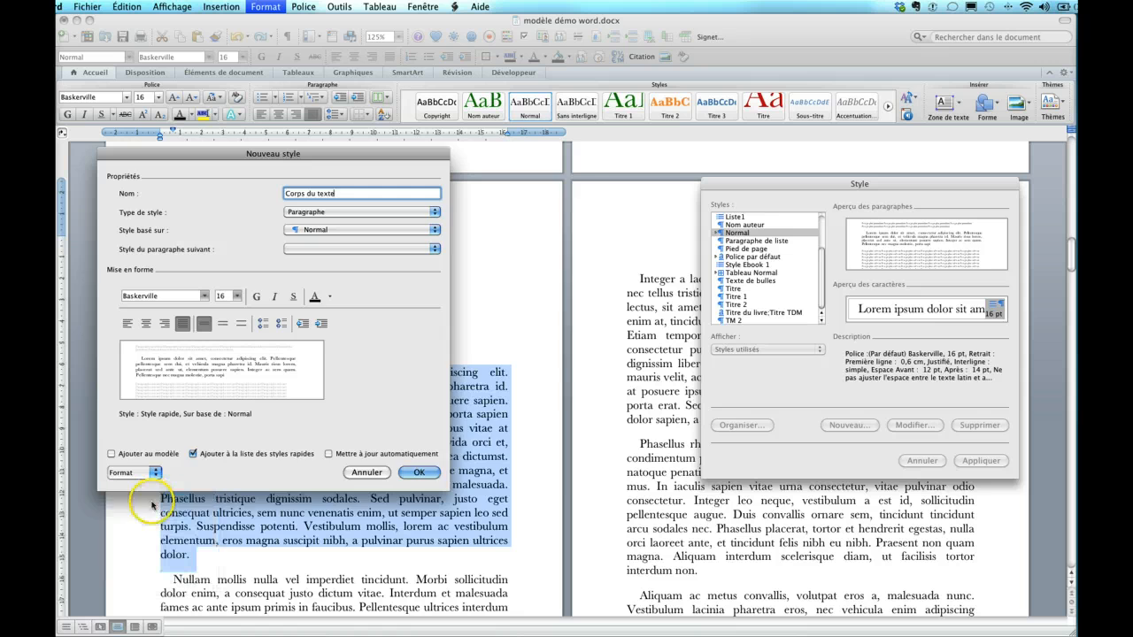
{"action": "left_click", "coordinate": [465, 323]}
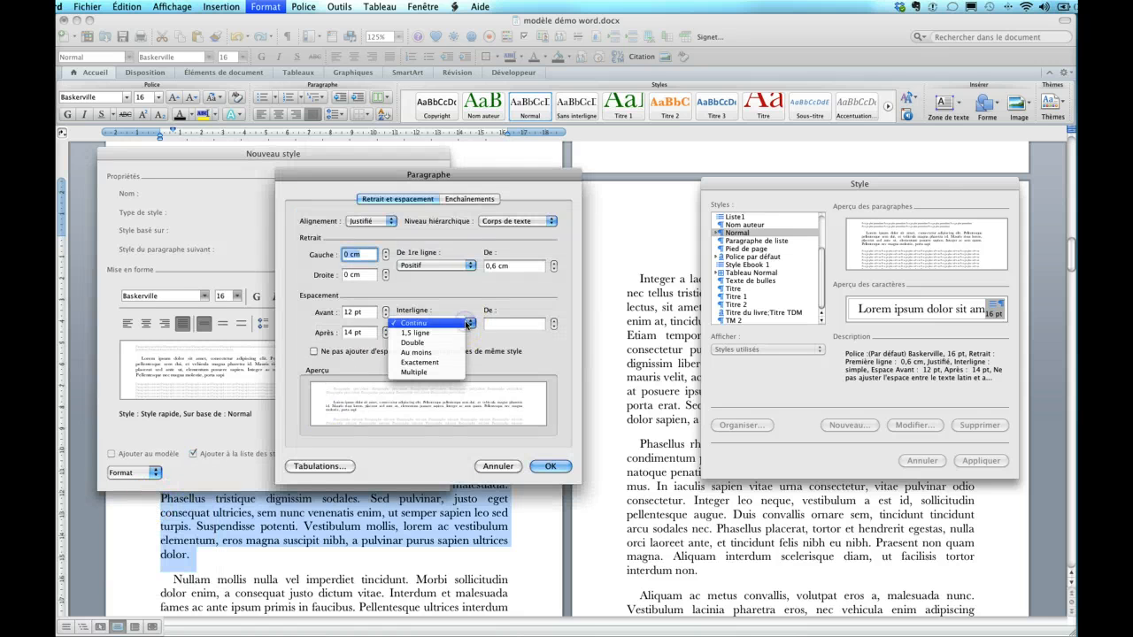
{"action": "left_click", "coordinate": [429, 363]}
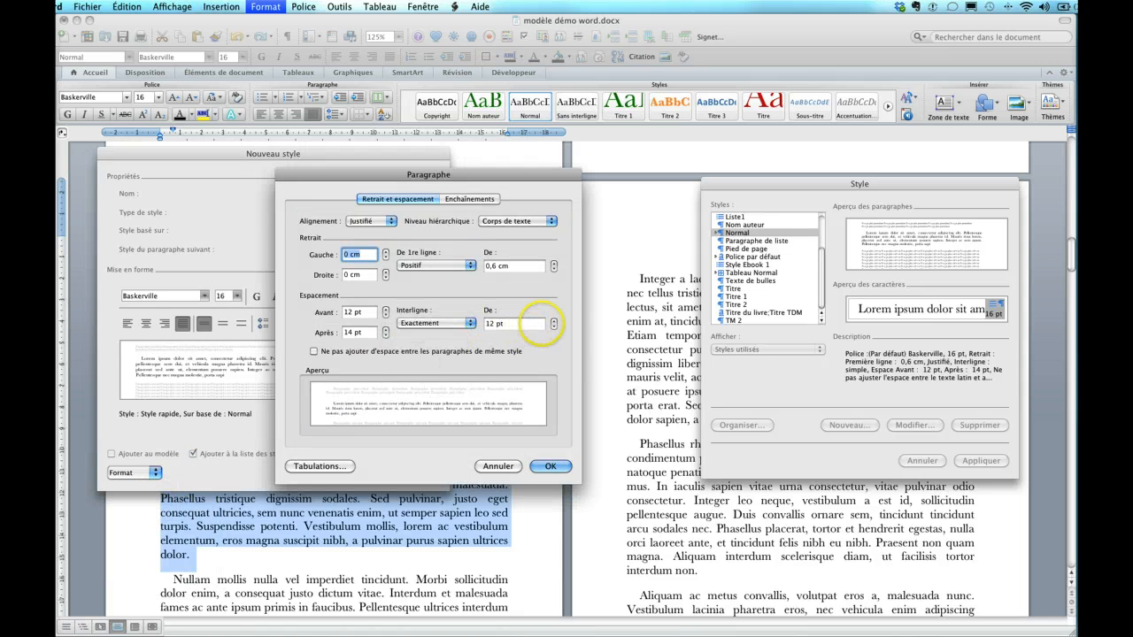
{"action": "left_click", "coordinate": [554, 322]}
{"action": "left_click", "coordinate": [554, 322]}
{"action": "left_click", "coordinate": [555, 321]}
{"action": "left_click", "coordinate": [554, 321]}
{"action": "left_click", "coordinate": [554, 321]}
{"action": "left_click", "coordinate": [554, 322]}
{"action": "left_click", "coordinate": [554, 321]}
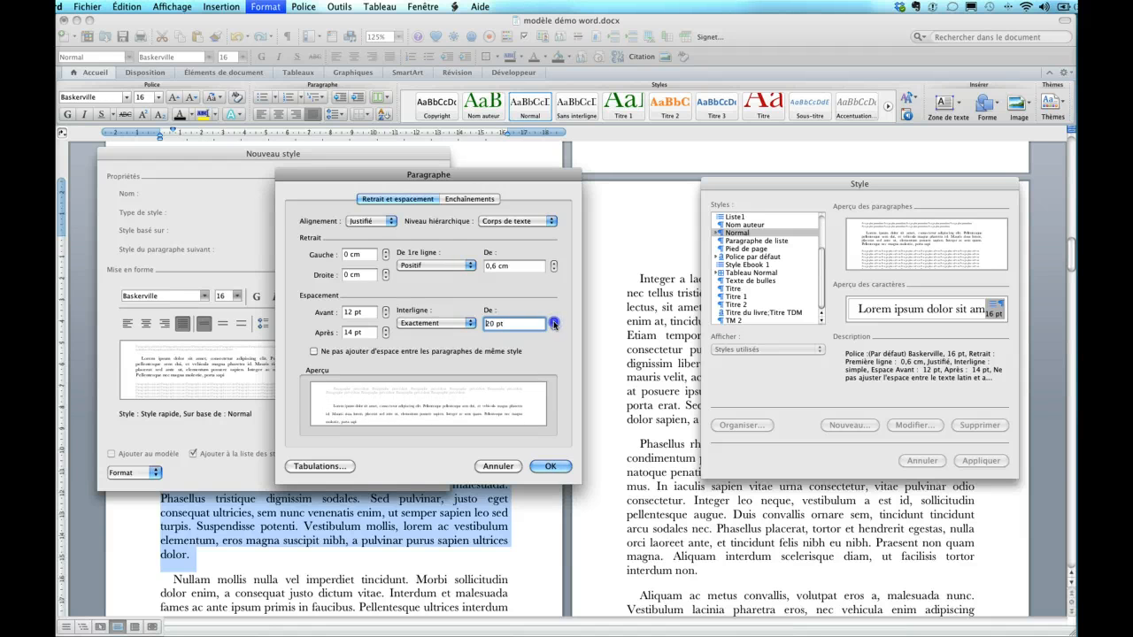
{"action": "left_click", "coordinate": [554, 321]}
{"action": "left_click", "coordinate": [550, 467]}
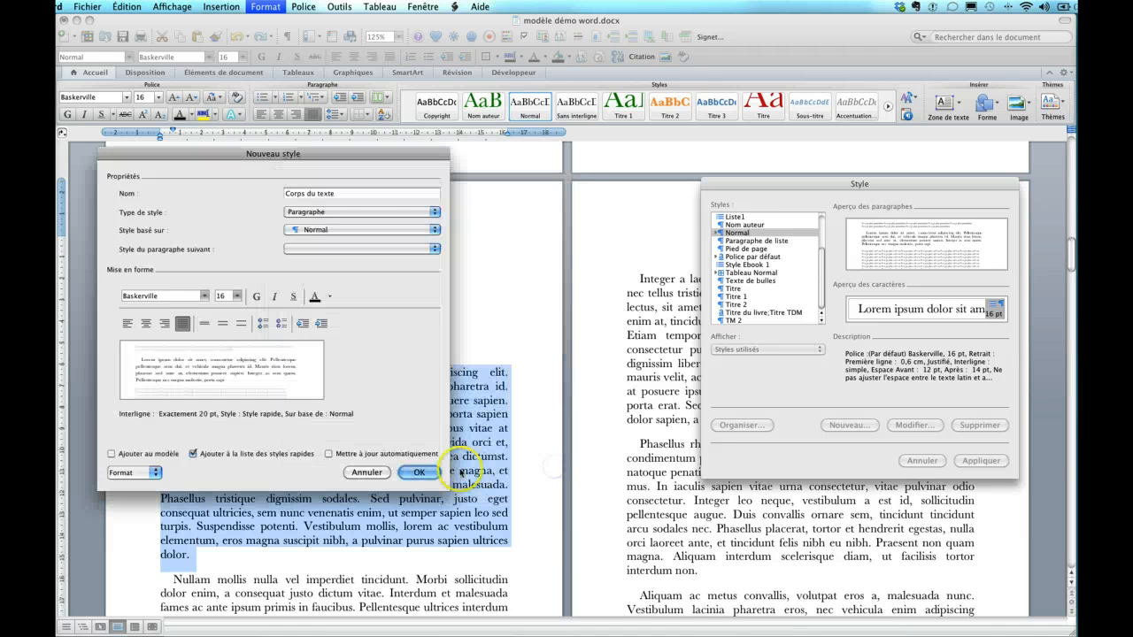
{"action": "left_click", "coordinate": [427, 472]}
Modify the Corps du texte style to be based on no style and apply it to the selected paragraph under Sous-titre 1
{"action": "left_click", "coordinate": [986, 464]}
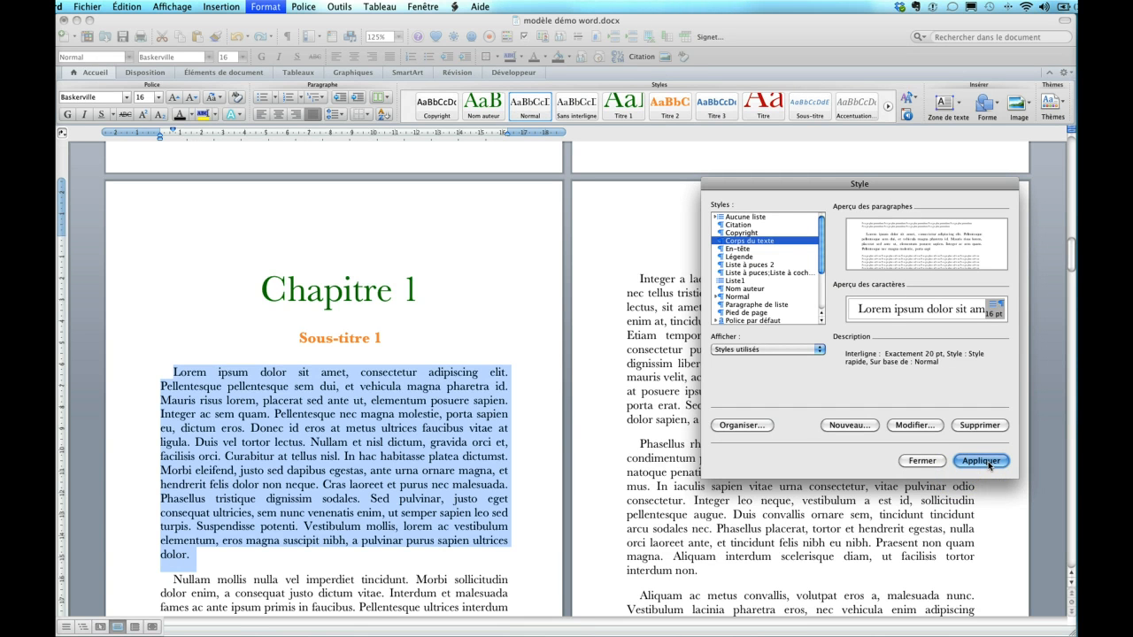
{"action": "left_click", "coordinate": [914, 425]}
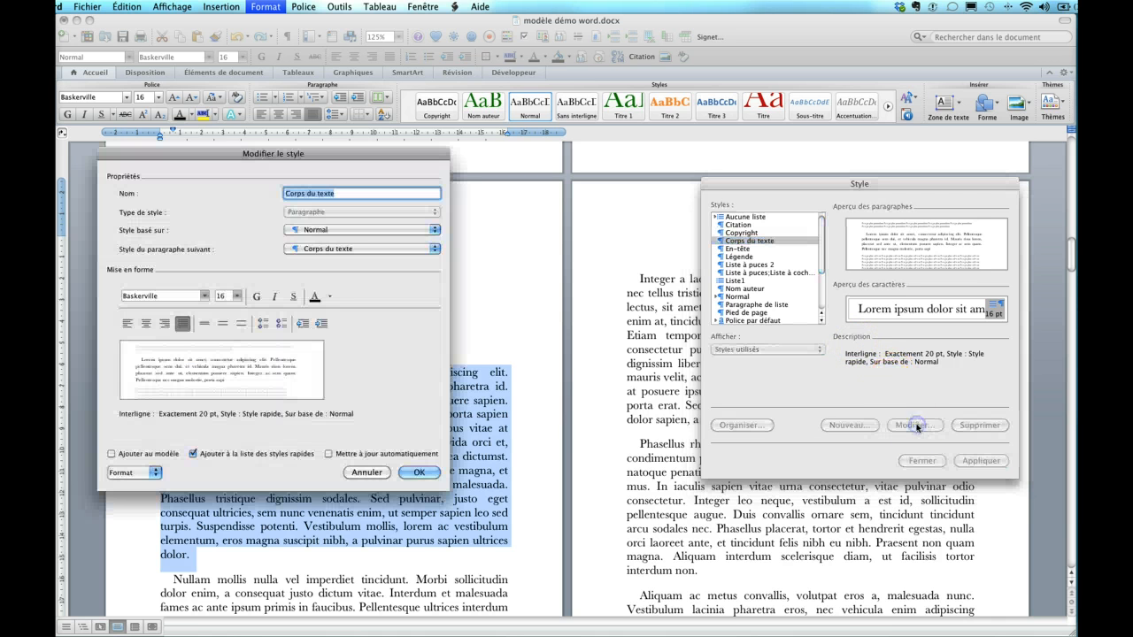
{"action": "left_click", "coordinate": [306, 230]}
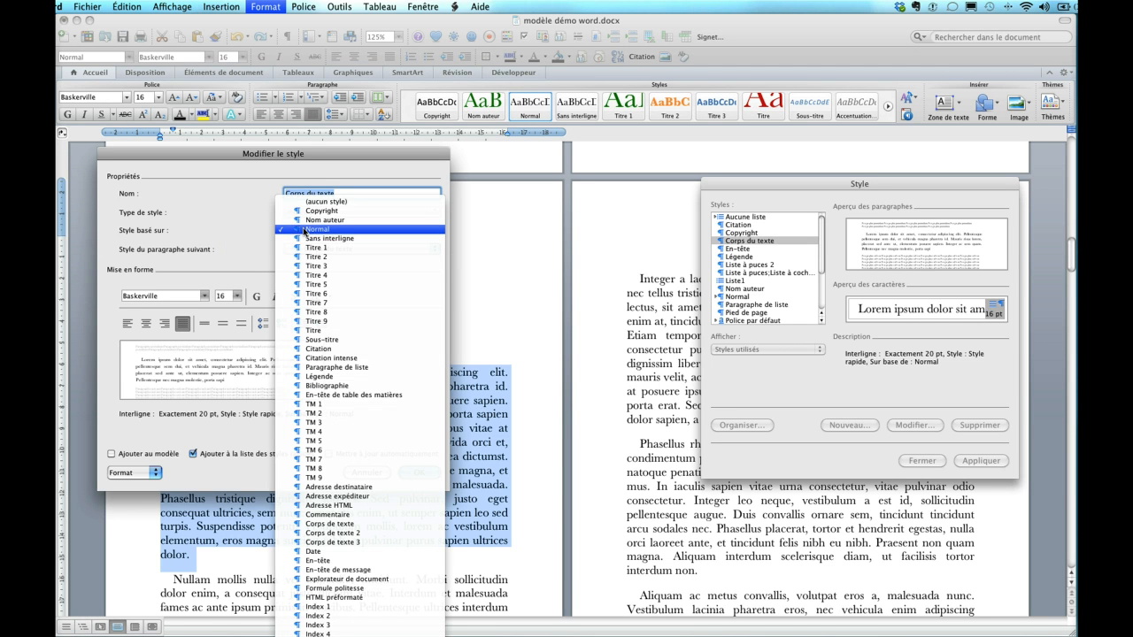
{"action": "left_click", "coordinate": [324, 203]}
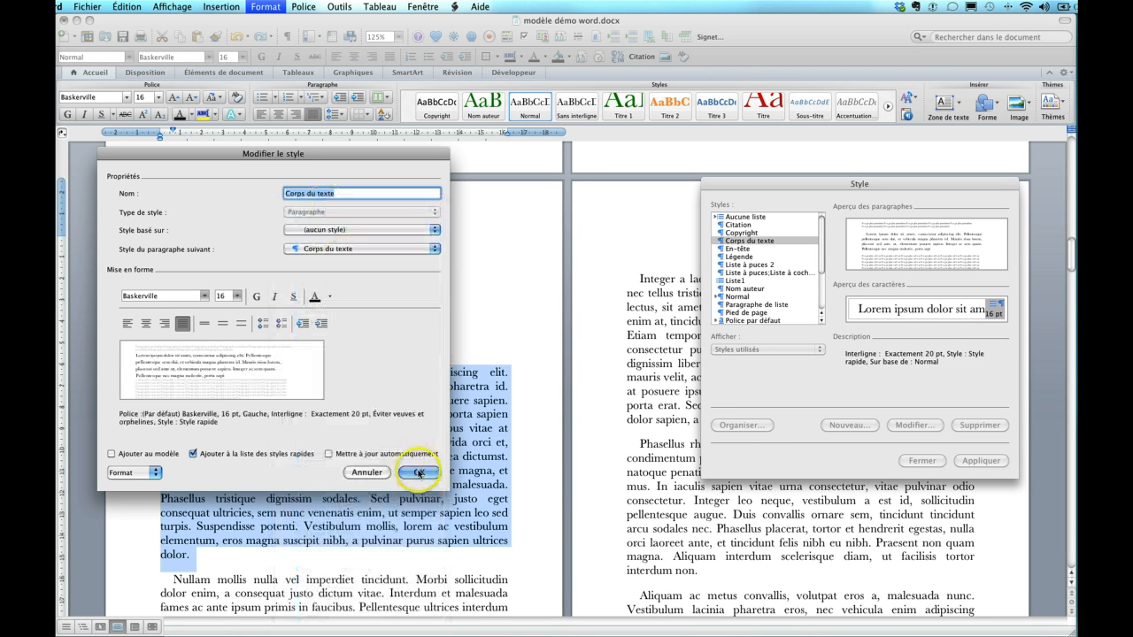
{"action": "left_click", "coordinate": [420, 473]}
{"action": "left_click", "coordinate": [990, 461]}
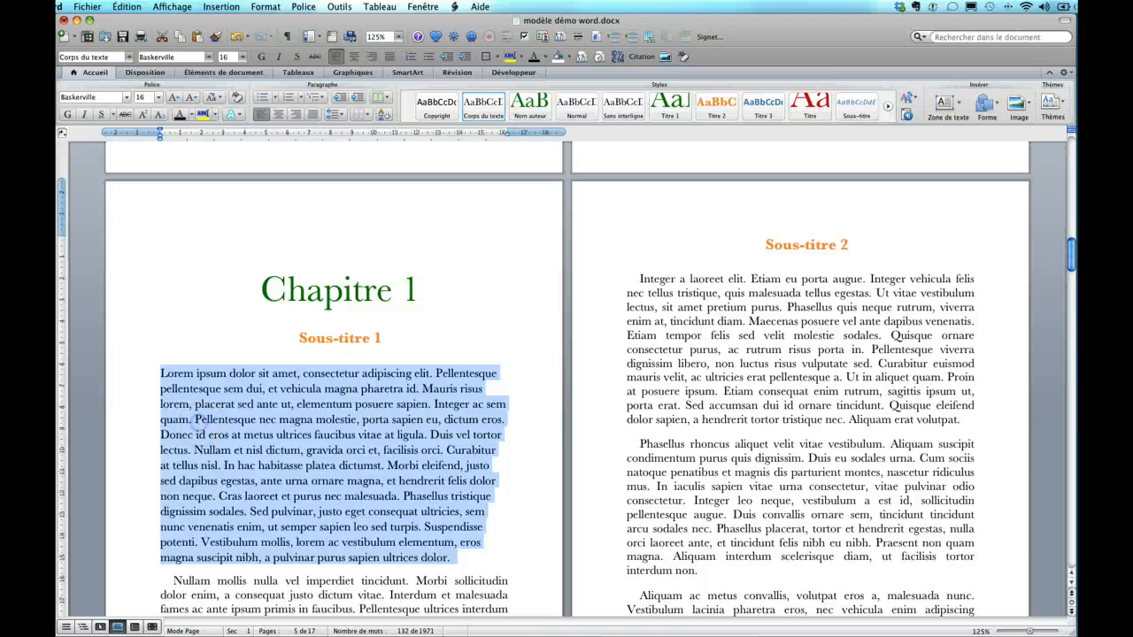
{"action": "left_click_drag", "start_coordinate": [159, 372], "coordinate": [447, 556]}
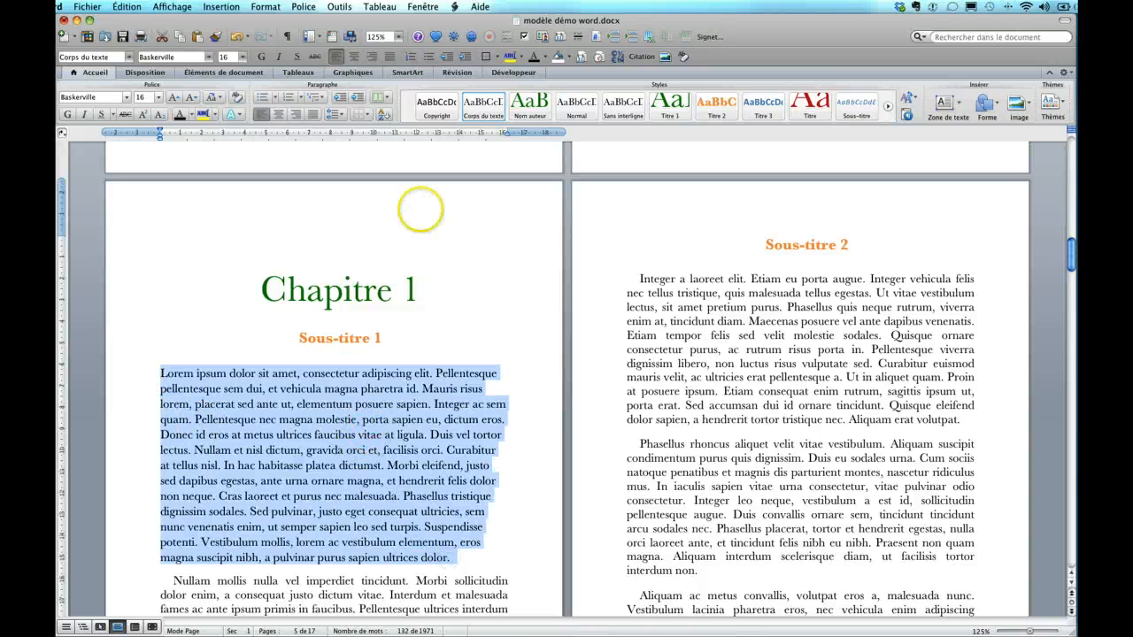
Modify the Corps du texte style to use justified alignment and a positive first-line indent of 0,7 cm
{"action": "right_click", "coordinate": [487, 107]}
{"action": "left_click", "coordinate": [502, 122]}
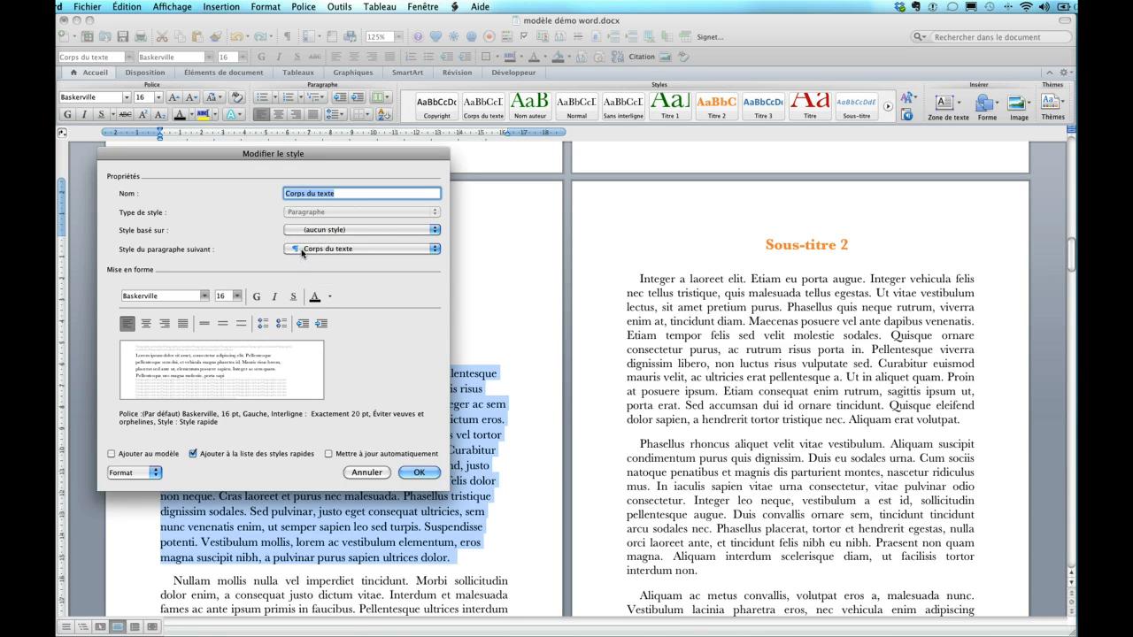
{"action": "left_click", "coordinate": [182, 324]}
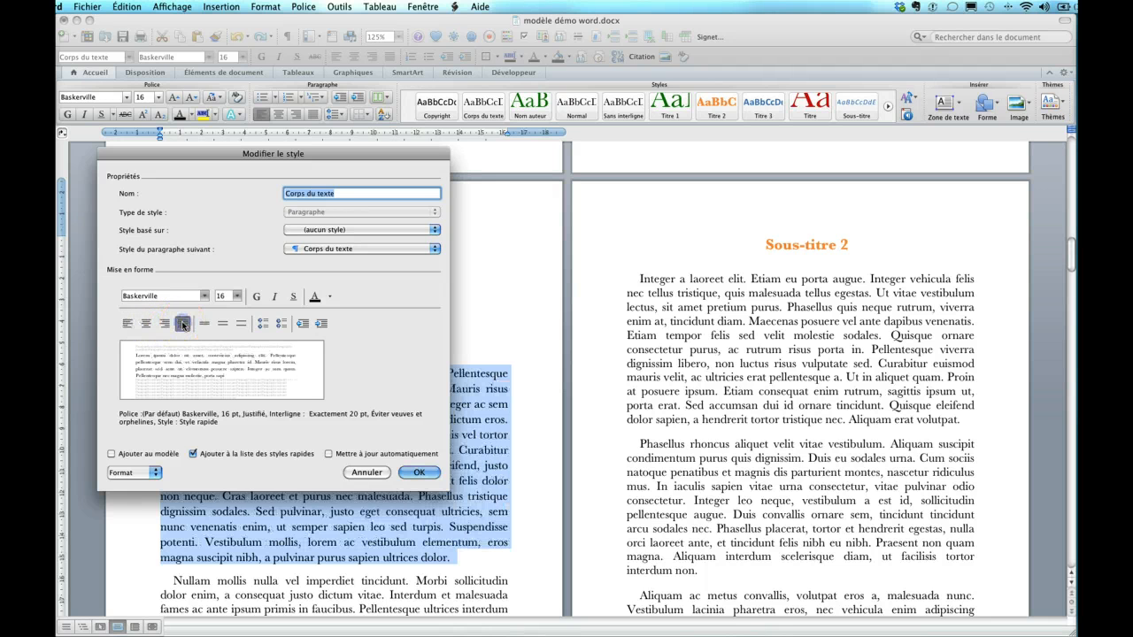
{"action": "left_click", "coordinate": [155, 472]}
{"action": "left_click", "coordinate": [155, 498]}
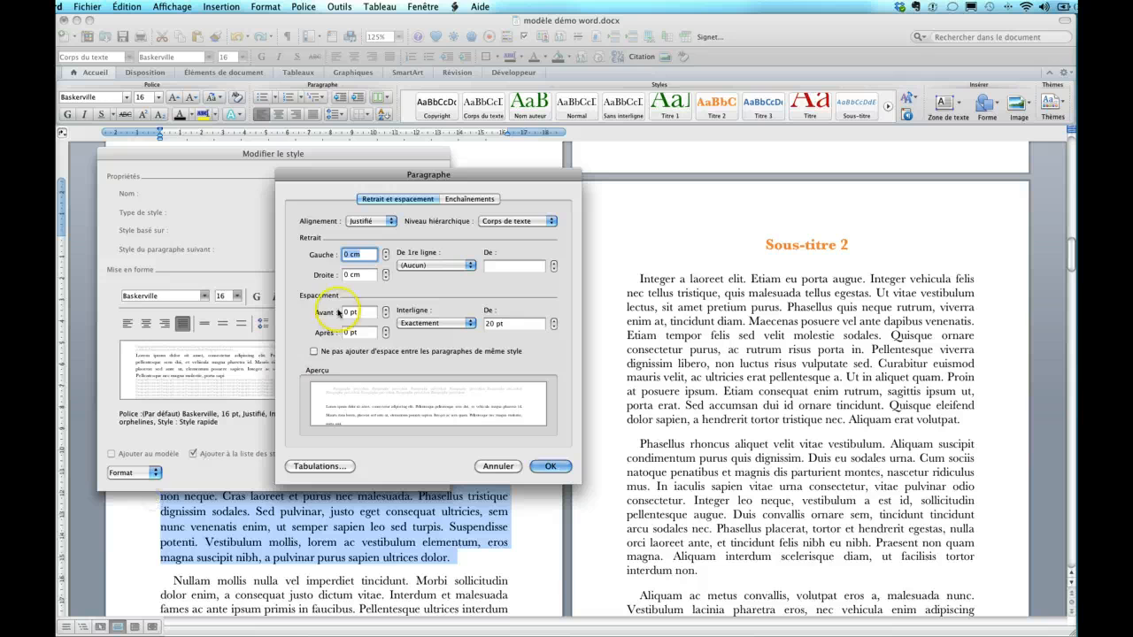
{"action": "left_click", "coordinate": [554, 264]}
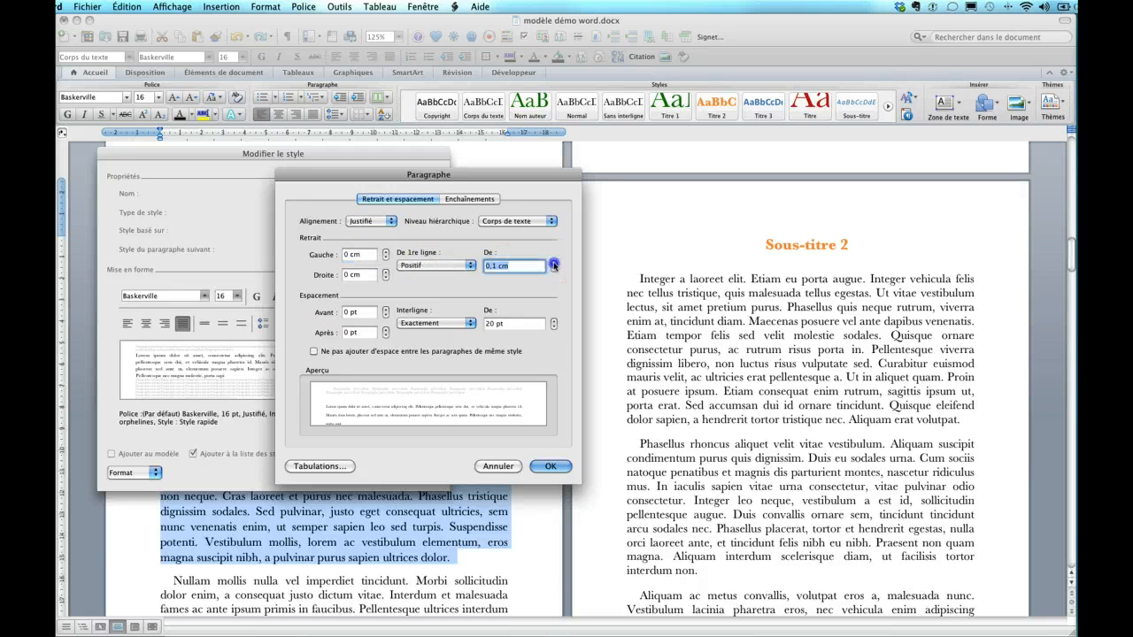
{"action": "left_click", "coordinate": [554, 264]}
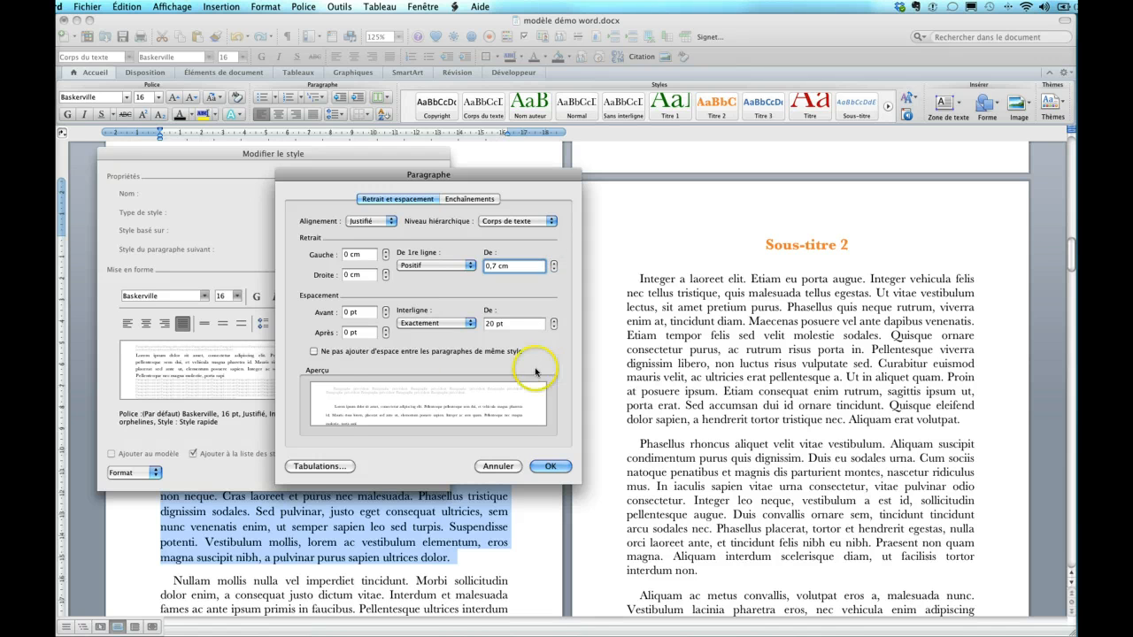
Set the Corps du texte style's paragraph spacing to 12 pt before and 12 pt after, and apply the style changes
{"action": "left_click", "coordinate": [387, 310]}
{"action": "left_click", "coordinate": [387, 309]}
{"action": "left_click", "coordinate": [387, 331]}
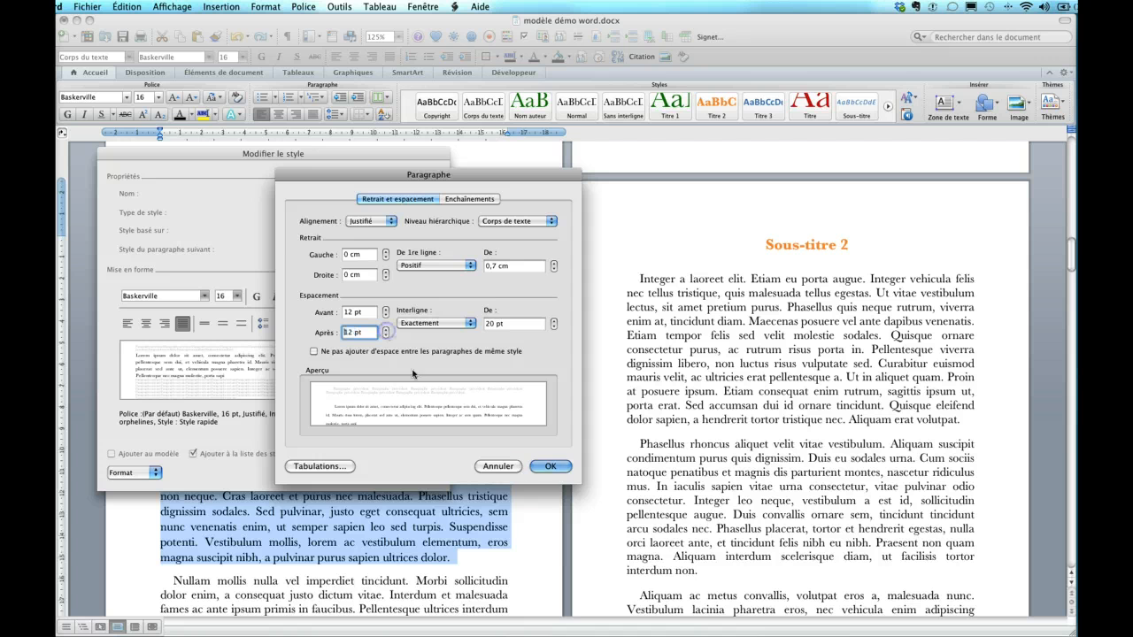
{"action": "left_click", "coordinate": [549, 466]}
{"action": "left_click", "coordinate": [421, 471]}
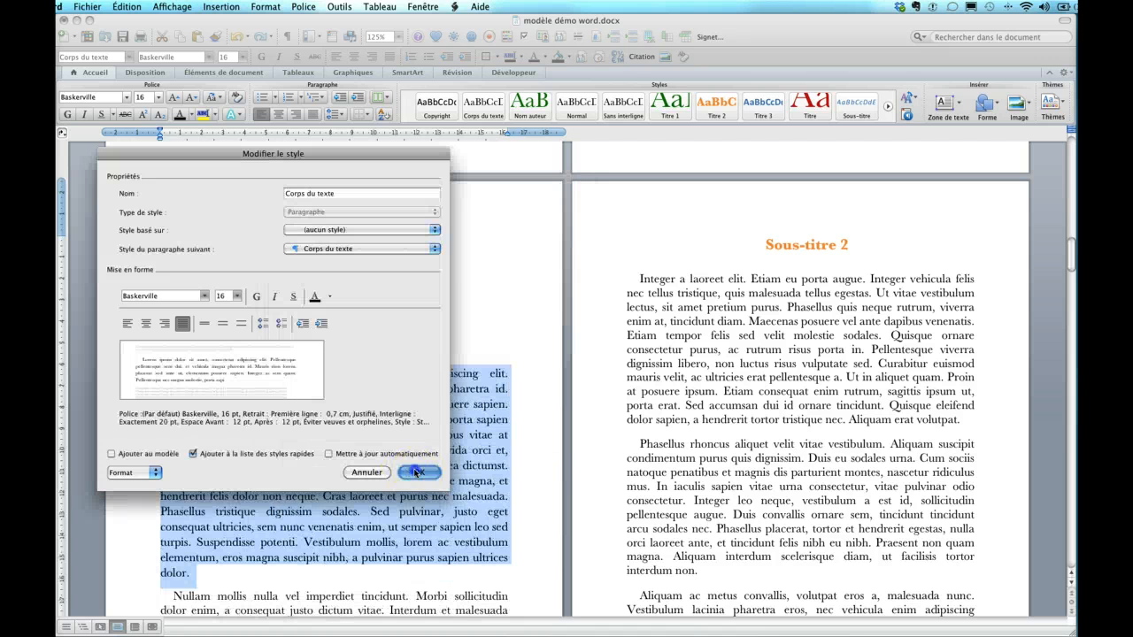
{"action": "scroll", "coordinate": [415, 474], "scroll_direction": "down", "scroll_amount": 3}
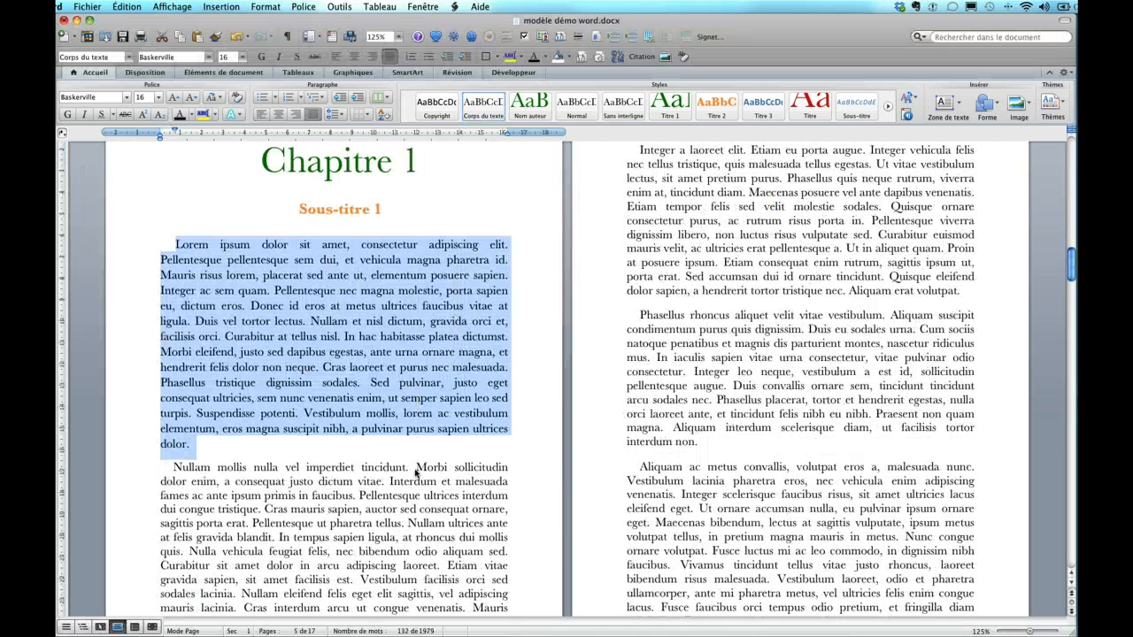
{"action": "left_click", "coordinate": [354, 496]}
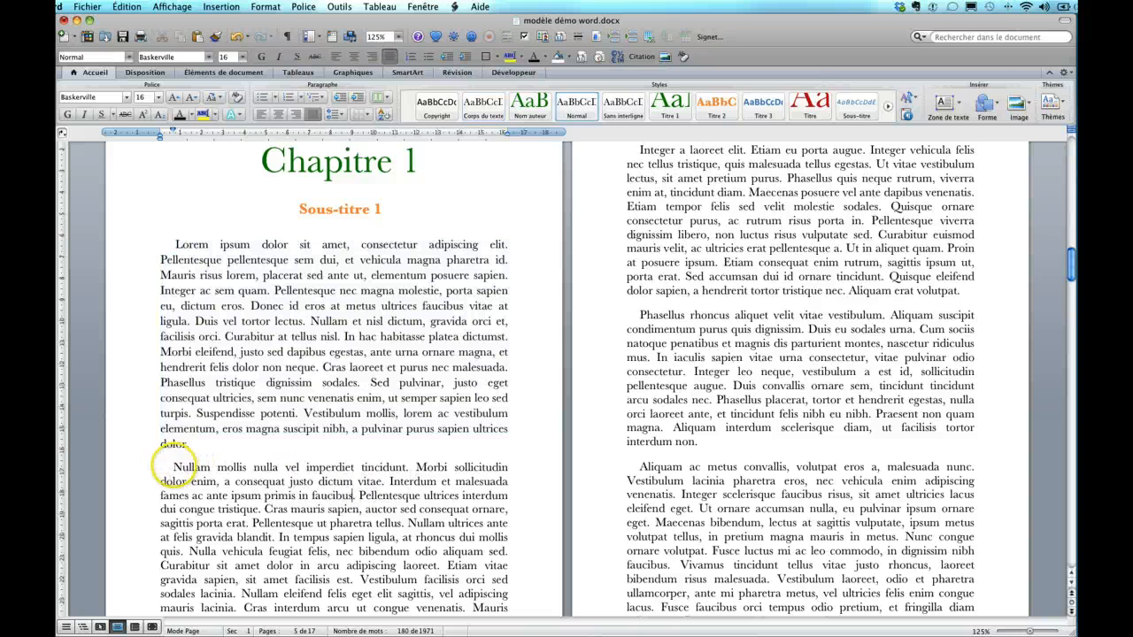
{"action": "left_click", "coordinate": [170, 466]}
{"action": "left_click", "coordinate": [788, 457], "text": "shift"}
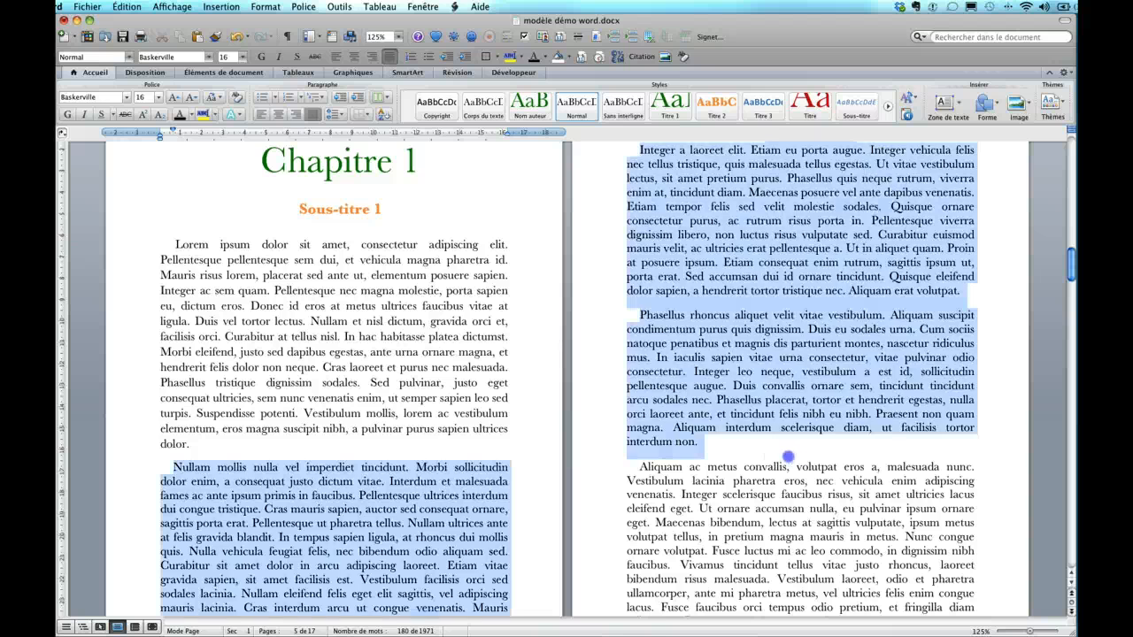
{"action": "scroll", "coordinate": [791, 452], "scroll_direction": "down", "scroll_amount": 5}
{"action": "scroll", "coordinate": [792, 452], "scroll_direction": "up", "scroll_amount": 7}
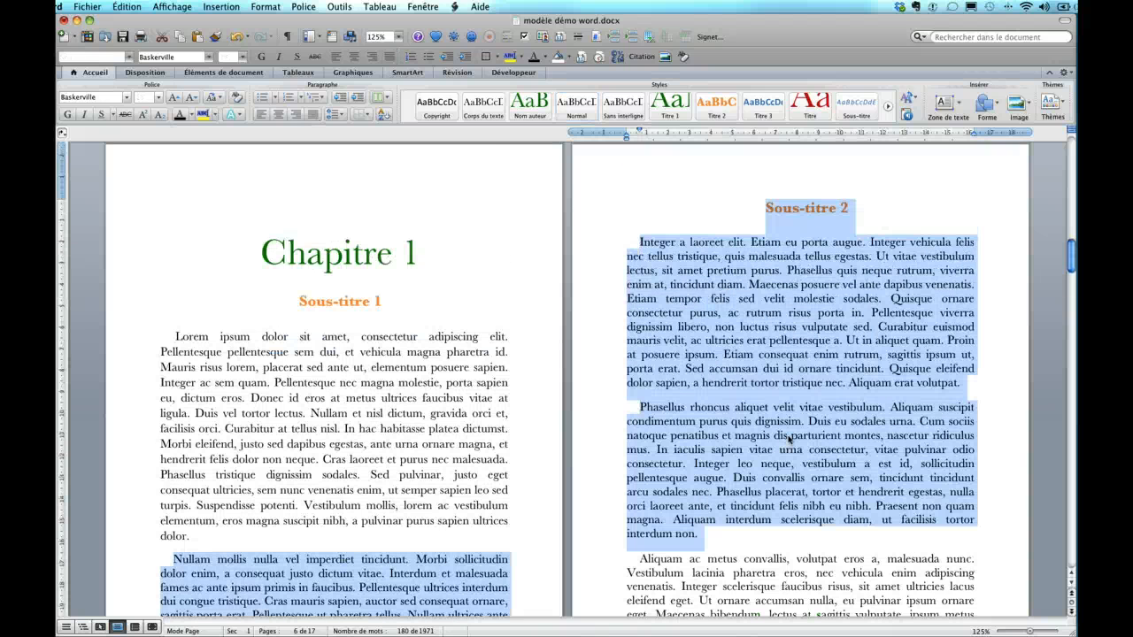
{"action": "left_click", "coordinate": [467, 117]}
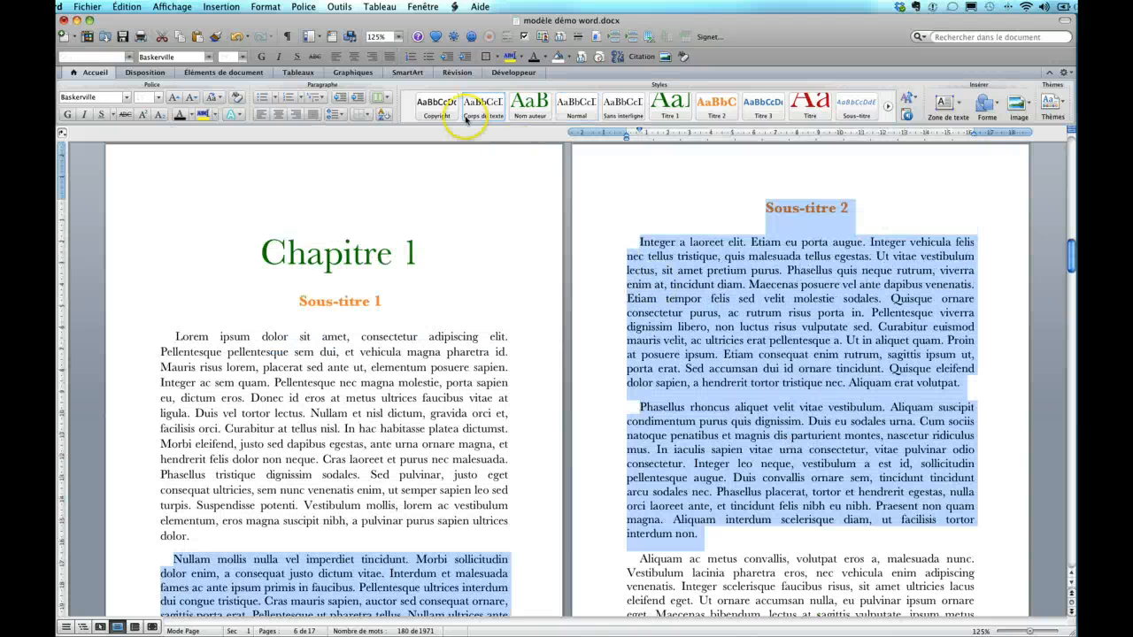
{"action": "left_click", "coordinate": [763, 310]}
Apply the Corps du texte style to the second paragraph under Sous-titre 1
{"action": "scroll", "coordinate": [354, 492], "scroll_direction": "down", "scroll_amount": 5}
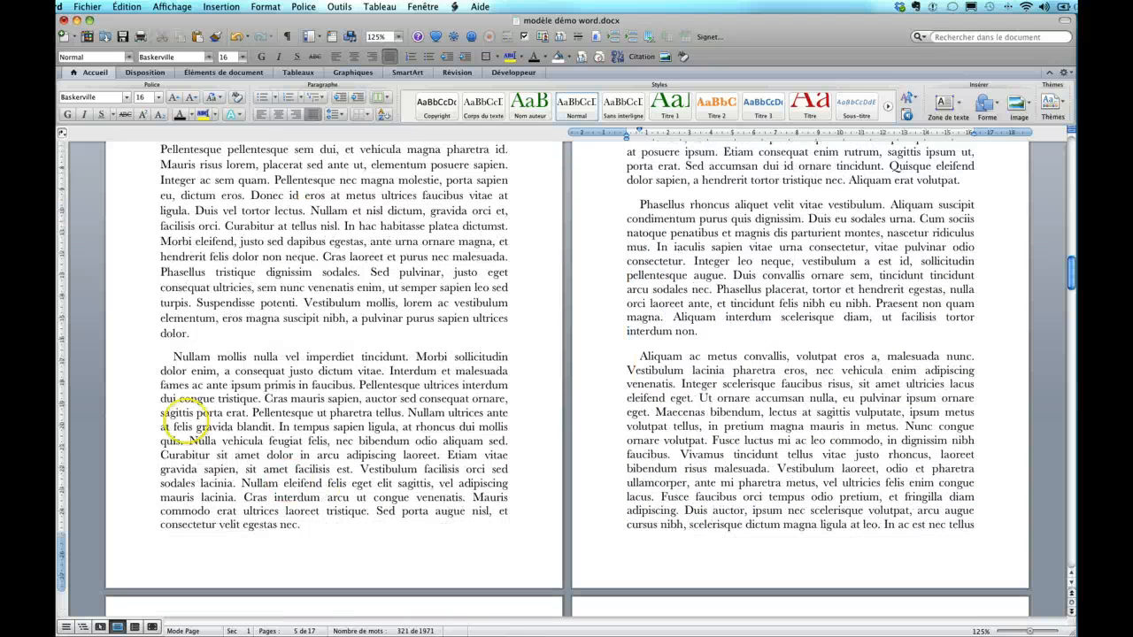
{"action": "left_click", "coordinate": [164, 358]}
{"action": "left_click_drag", "start_coordinate": [165, 358], "coordinate": [321, 529]}
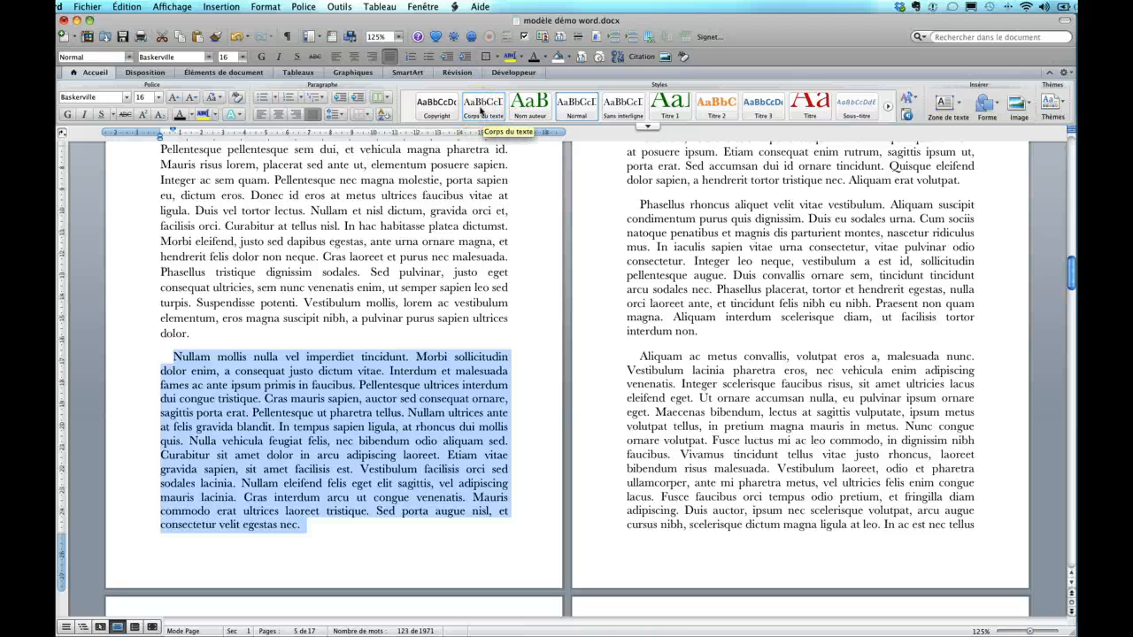
{"action": "left_click", "coordinate": [481, 111]}
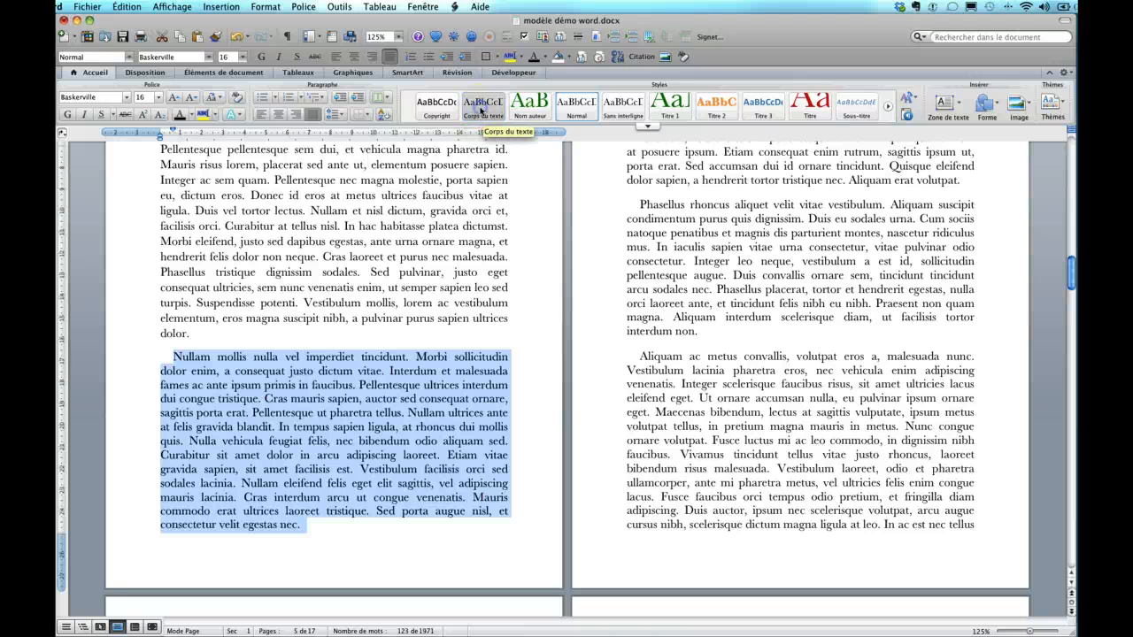
Apply the Corps du texte style to the three paragraphs under Sous-titre 2
{"action": "scroll", "coordinate": [673, 292], "scroll_direction": "up", "scroll_amount": 5}
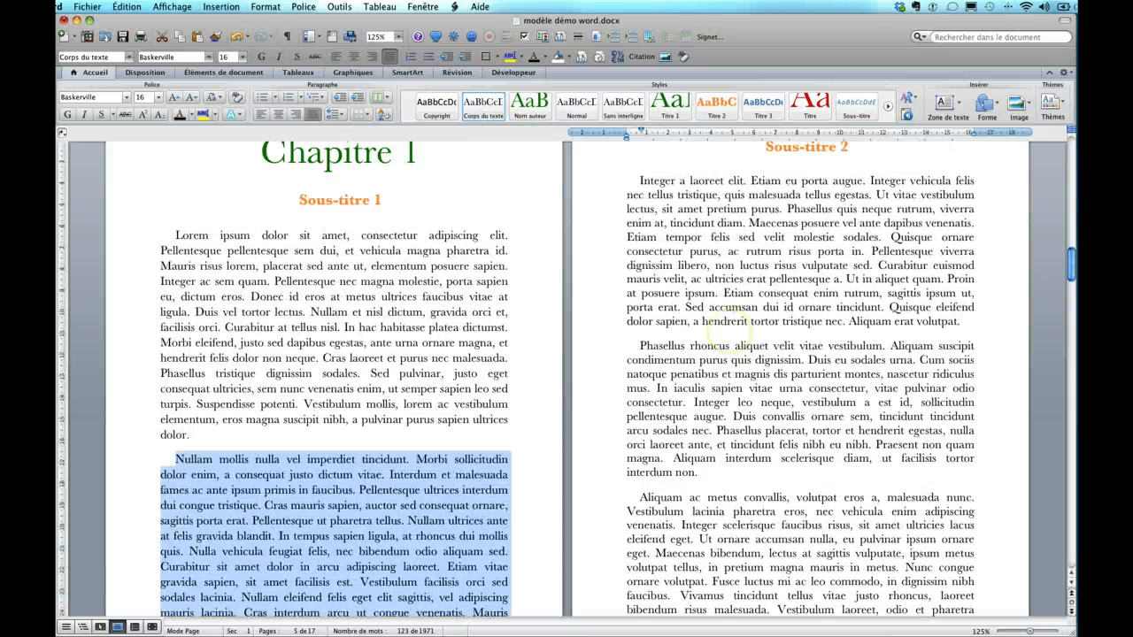
{"action": "left_click_drag", "start_coordinate": [638, 224], "coordinate": [794, 544]}
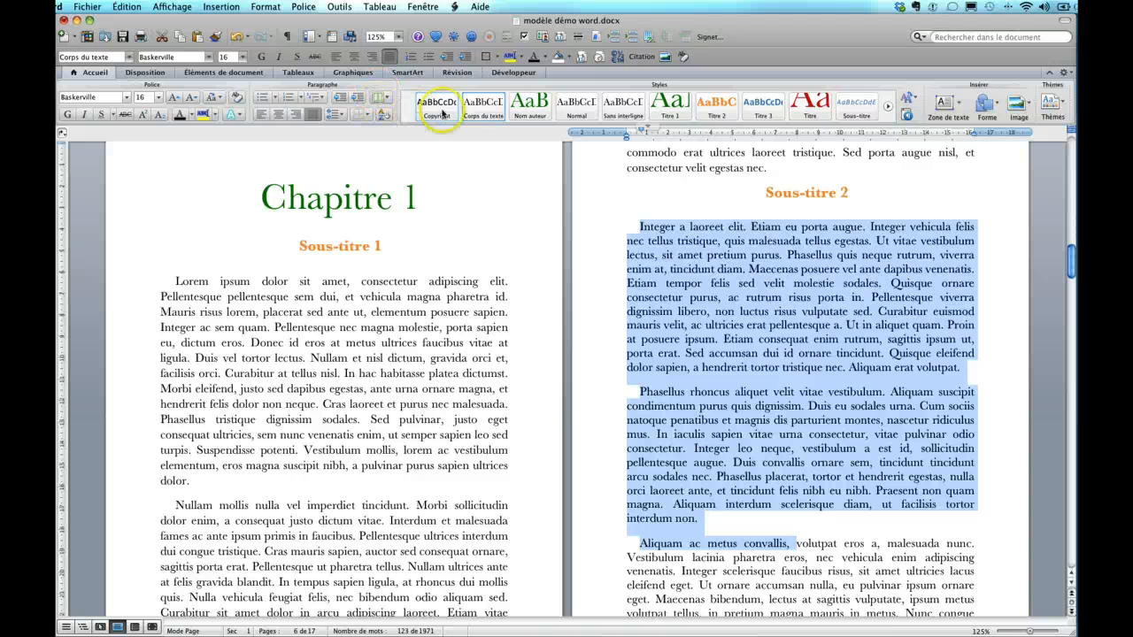
{"action": "left_click", "coordinate": [482, 108]}
{"action": "scroll", "coordinate": [768, 353], "scroll_direction": "down", "scroll_amount": 10}
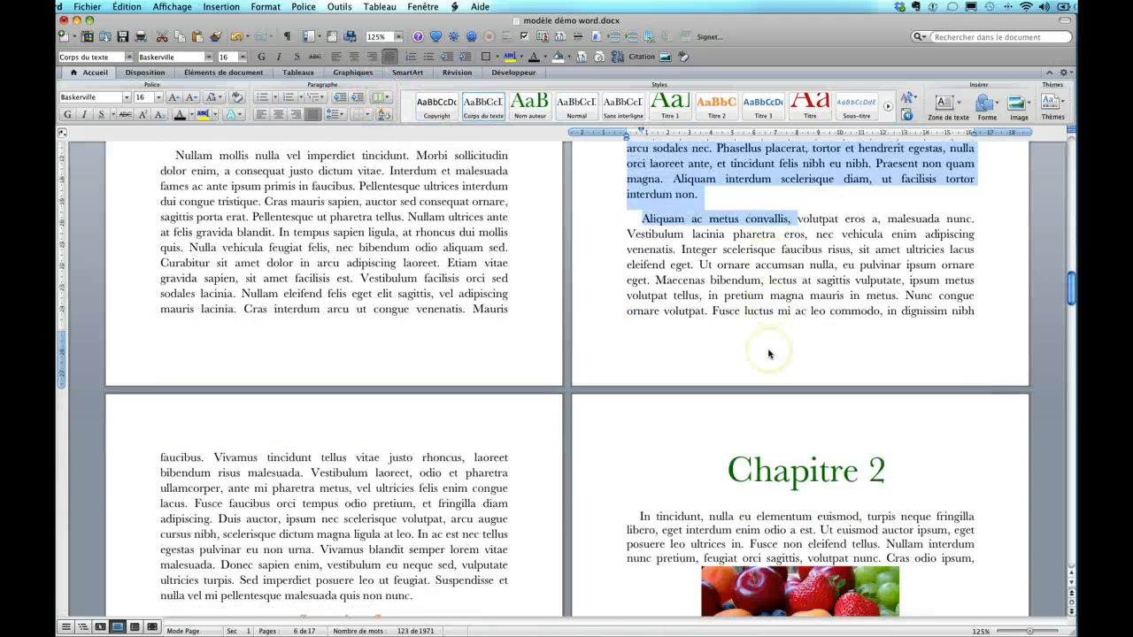
{"action": "left_click", "coordinate": [639, 219]}
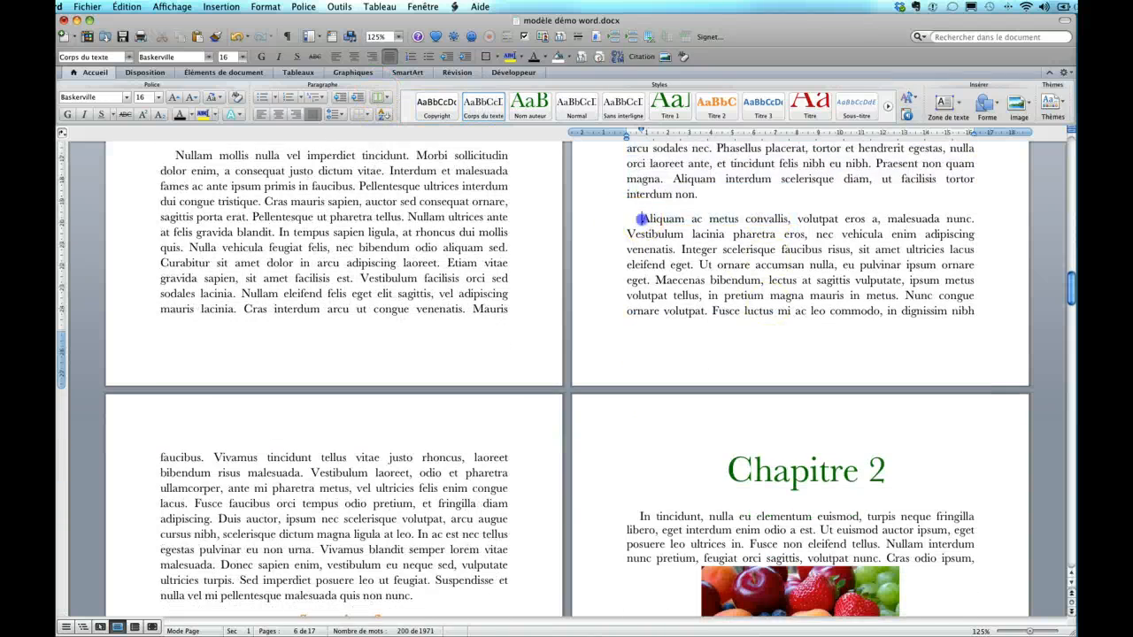
{"action": "left_click_drag", "start_coordinate": [639, 219], "coordinate": [912, 309]}
Apply the Corps du texte style to both paragraphs under Sous-titre 3
{"action": "scroll", "coordinate": [868, 310], "scroll_direction": "down", "scroll_amount": 7}
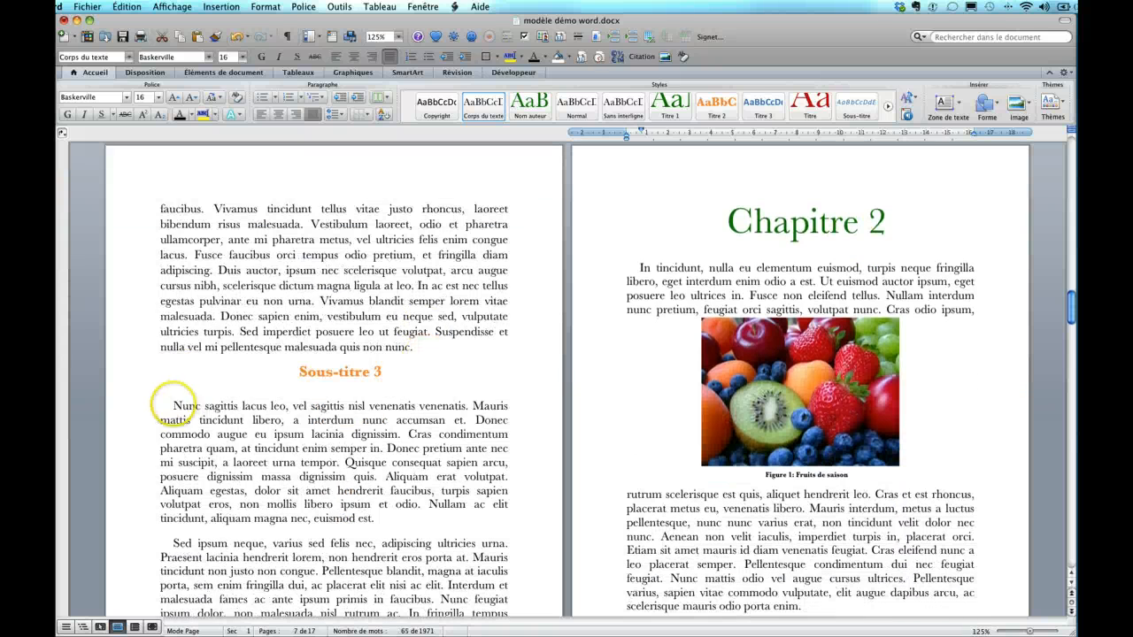
{"action": "left_click_drag", "start_coordinate": [172, 405], "coordinate": [476, 485]}
{"action": "left_click", "coordinate": [483, 108]}
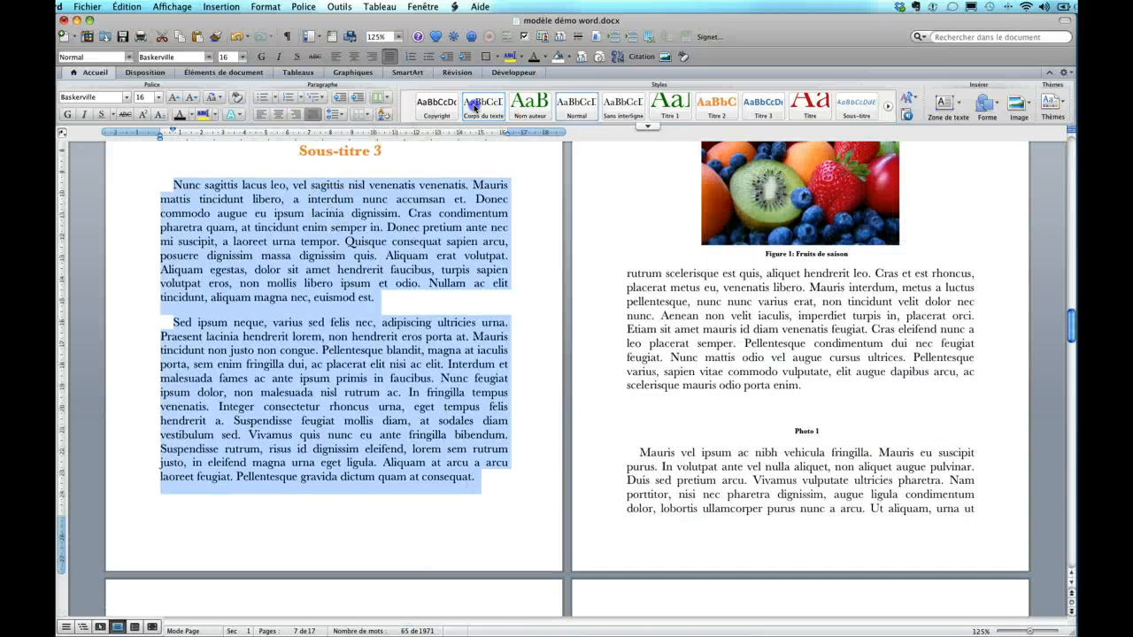
Show the formatting marks and remove the blank page before Chapitre 2 by joining its page-break line to the preceding paragraph
{"action": "scroll", "coordinate": [699, 269], "scroll_direction": "up", "scroll_amount": 10}
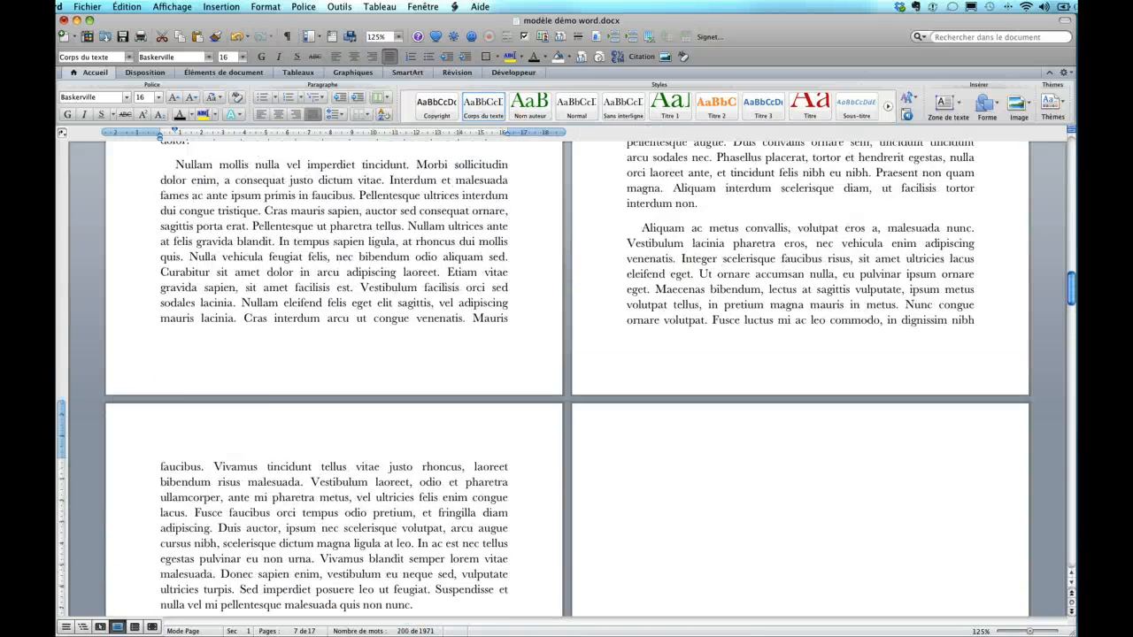
{"action": "scroll", "coordinate": [699, 269], "scroll_direction": "down", "scroll_amount": 20}
{"action": "scroll", "coordinate": [567, 380], "scroll_direction": "up", "scroll_amount": 5}
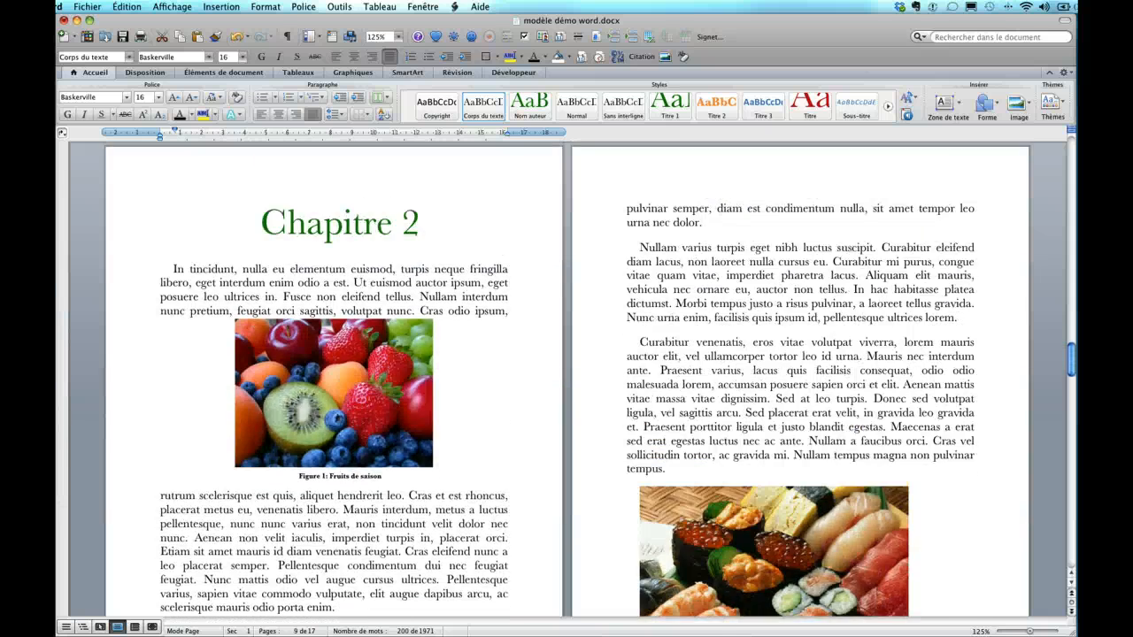
{"action": "left_click", "coordinate": [287, 37]}
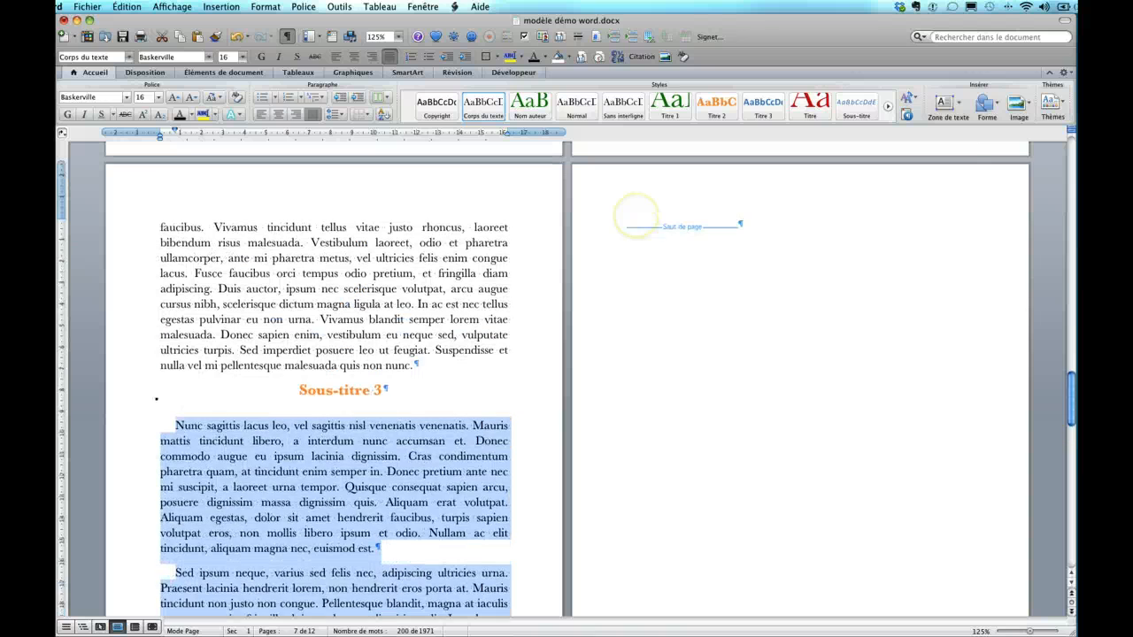
{"action": "left_click", "coordinate": [632, 221]}
{"action": "key", "text": "BackSpace"}
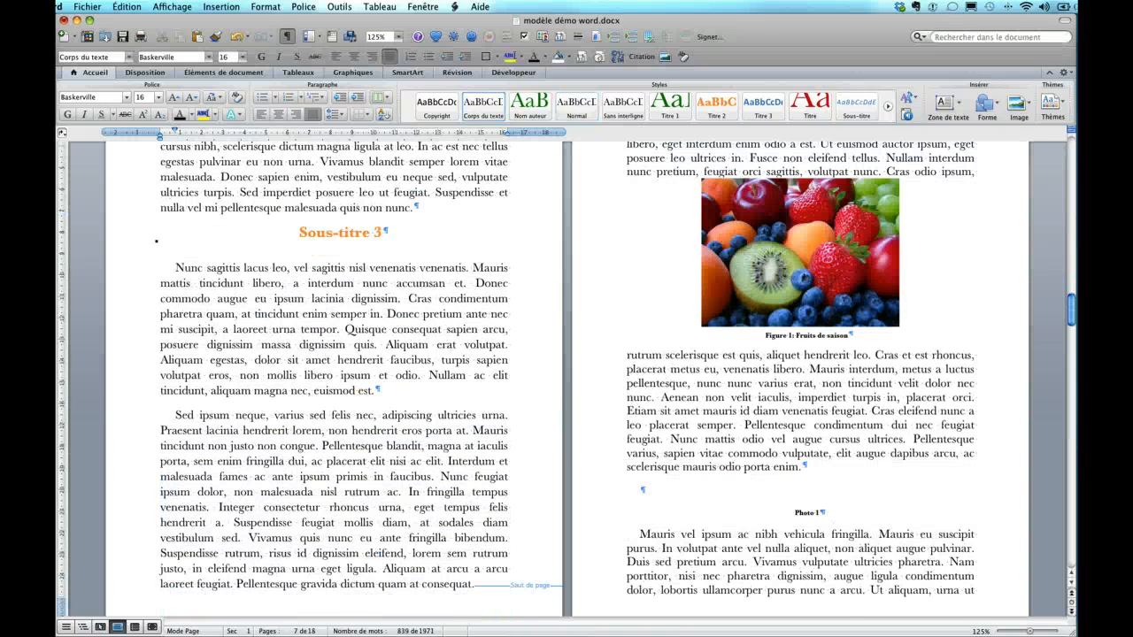
Apply the Corps du texte style to the opening paragraph of Chapitre 2 that surrounds the fruit picture
{"action": "scroll", "coordinate": [567, 379], "scroll_direction": "up", "scroll_amount": 6}
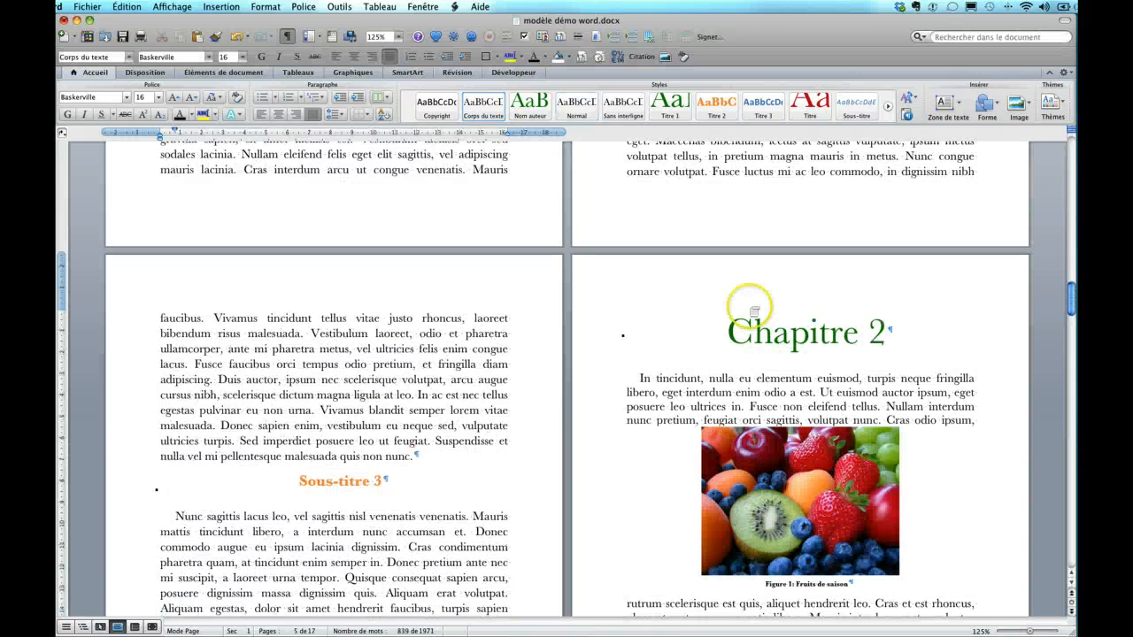
{"action": "scroll", "coordinate": [753, 297], "scroll_direction": "down", "scroll_amount": 2}
{"action": "left_click_drag", "start_coordinate": [637, 286], "coordinate": [986, 331]}
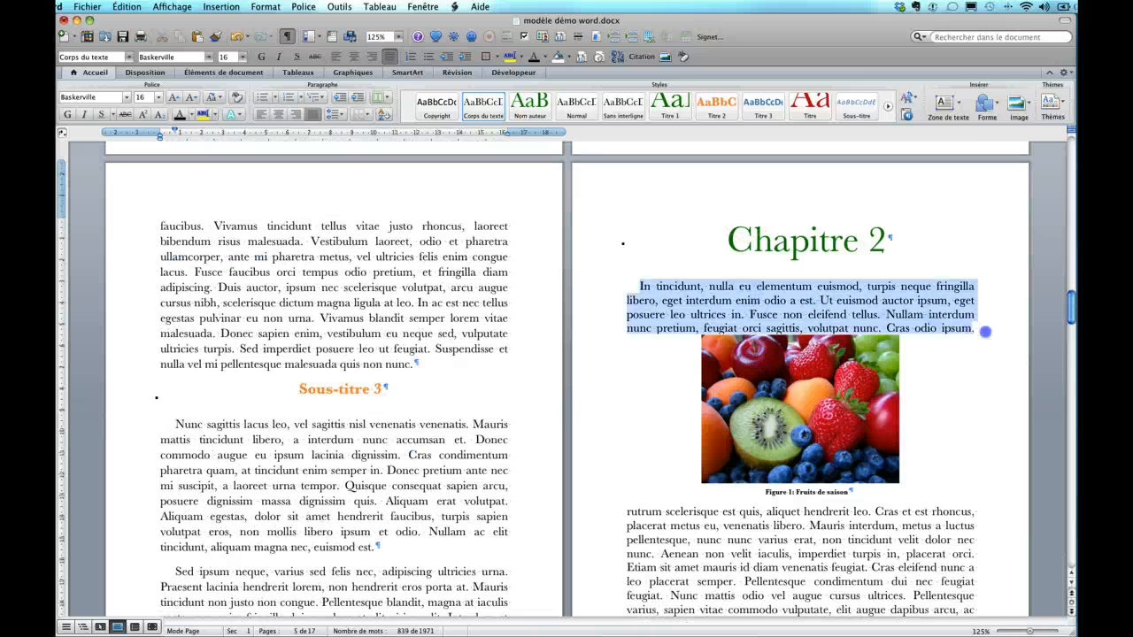
{"action": "left_click", "coordinate": [487, 108]}
{"action": "scroll", "coordinate": [792, 248], "scroll_direction": "down", "scroll_amount": 6}
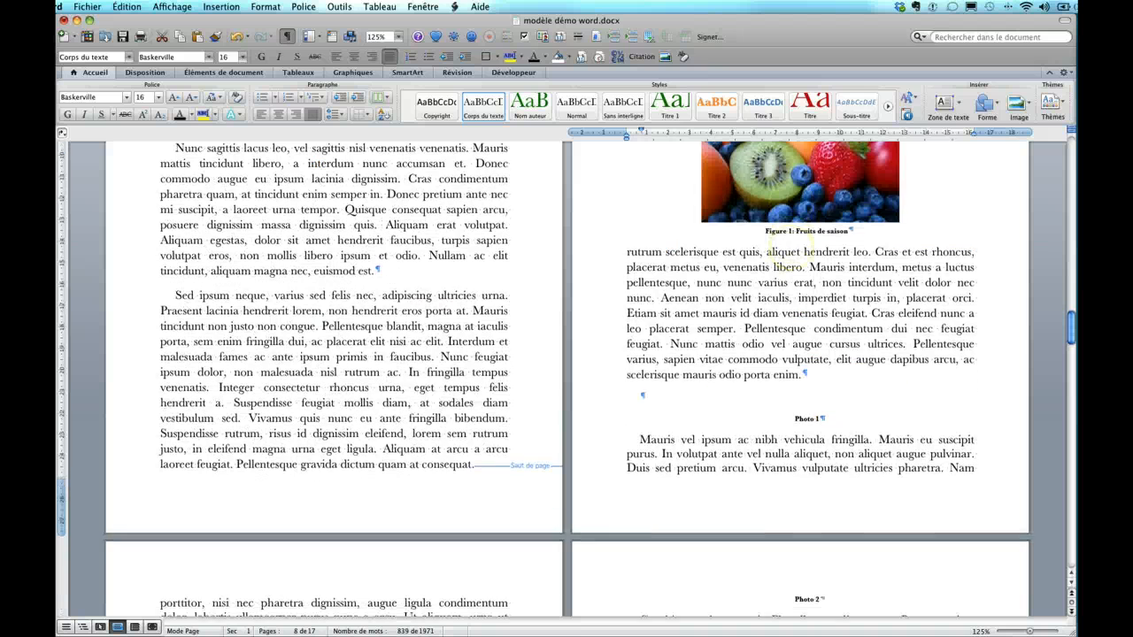
Delete the leftover Photo 1 caption below the fruit picture's paragraph in Chapitre 2
{"action": "scroll", "coordinate": [717, 304], "scroll_direction": "down", "scroll_amount": 4}
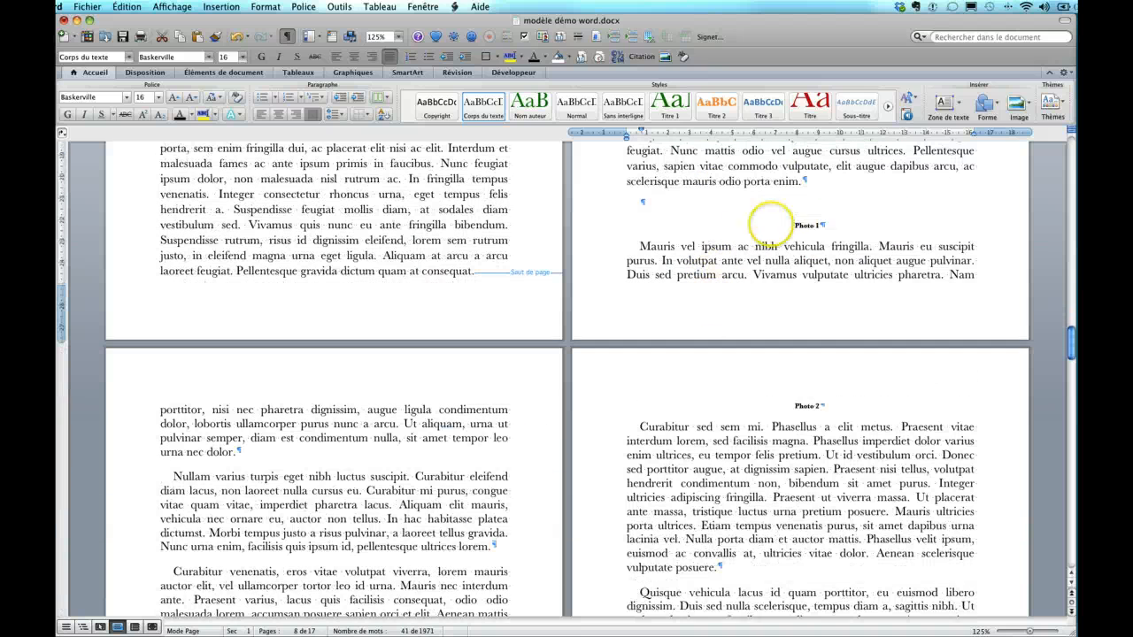
{"action": "left_click_drag", "start_coordinate": [792, 225], "coordinate": [840, 224]}
{"action": "key", "text": "Delete"}
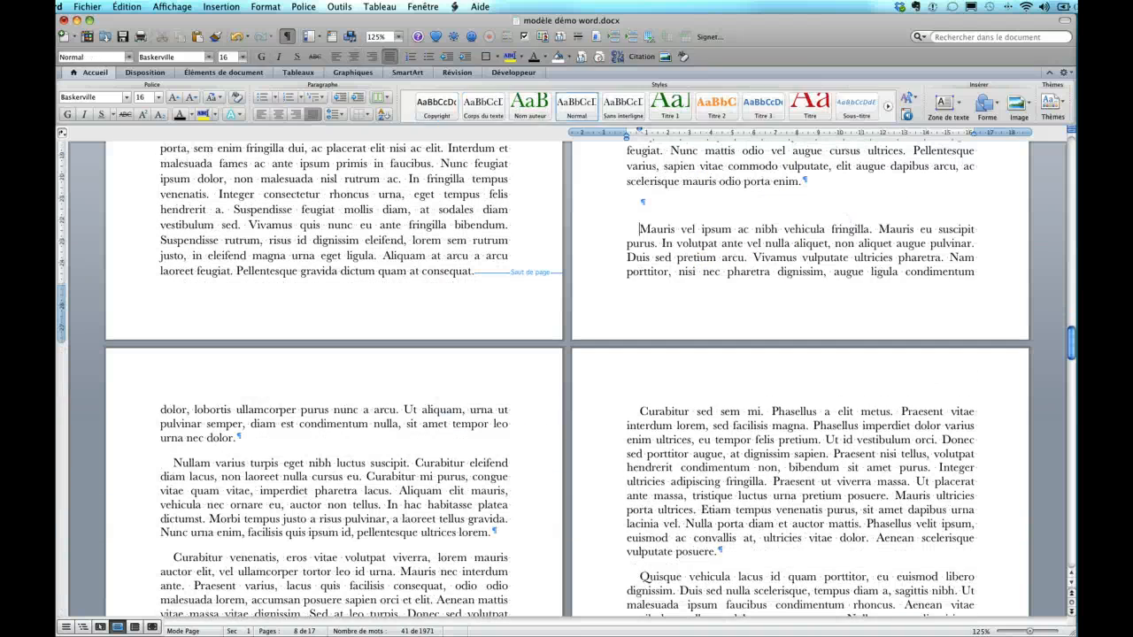
Apply Corps du texte to the Chapitre 2 paragraphs preceding the sushi picture, updating the style to reflect the recent changes
{"action": "left_click_drag", "start_coordinate": [634, 204], "coordinate": [517, 518]}
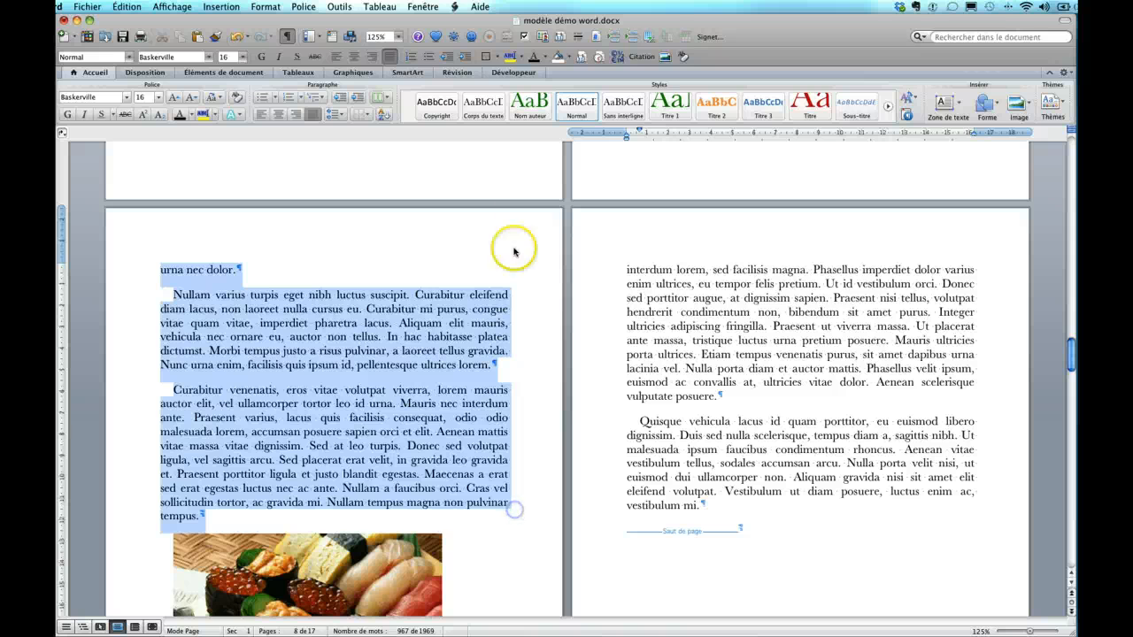
{"action": "left_click", "coordinate": [484, 107]}
{"action": "left_click", "coordinate": [483, 106]}
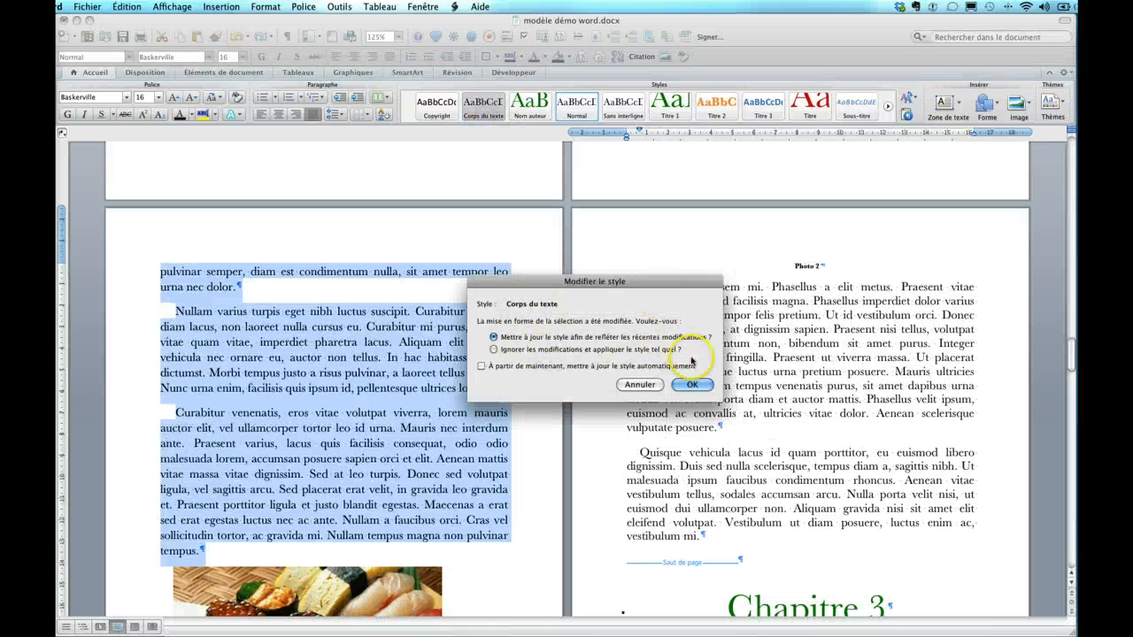
{"action": "left_click", "coordinate": [692, 384]}
Apply the Corps du texte style to the two paragraphs below the Photo 2 caption
{"action": "scroll", "coordinate": [693, 388], "scroll_direction": "down", "scroll_amount": 5}
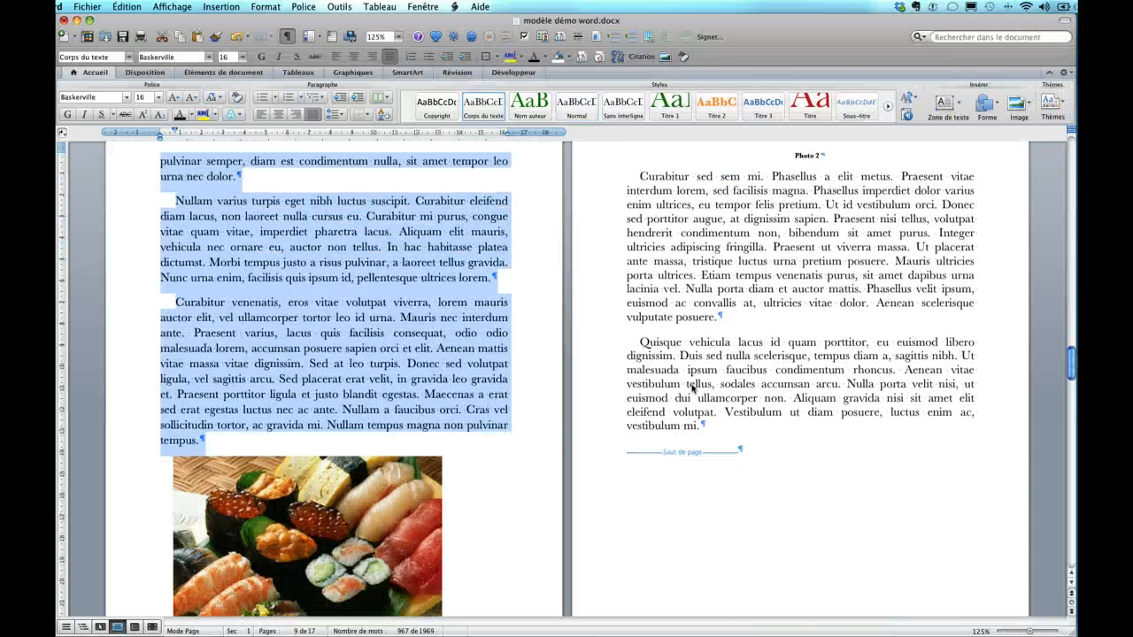
{"action": "left_click_drag", "start_coordinate": [640, 173], "coordinate": [809, 421]}
{"action": "left_click", "coordinate": [483, 105]}
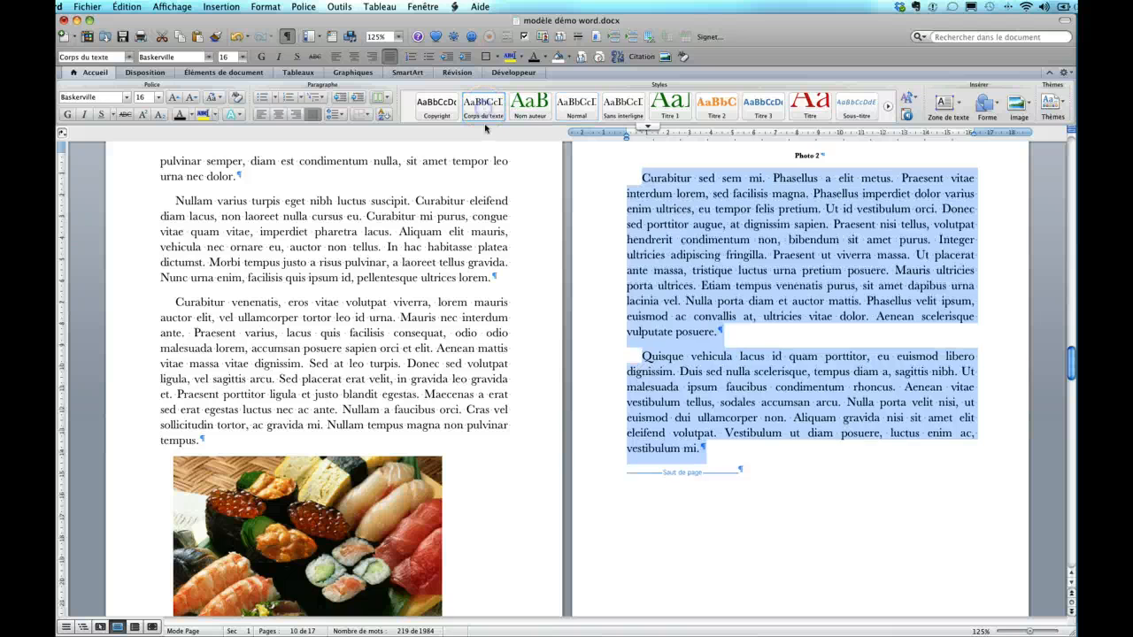
{"action": "scroll", "coordinate": [660, 332], "scroll_direction": "down", "scroll_amount": 10}
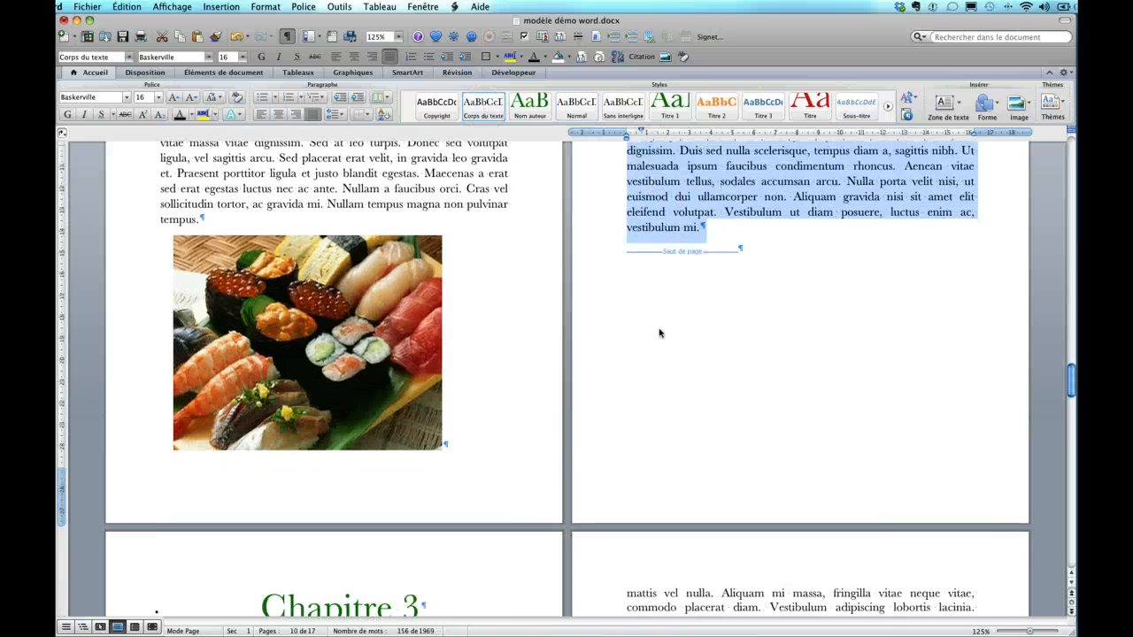
Delete the leftover Photo 2 caption above the two paragraphs that end Chapitre 2
{"action": "scroll", "coordinate": [660, 333], "scroll_direction": "up", "scroll_amount": 15}
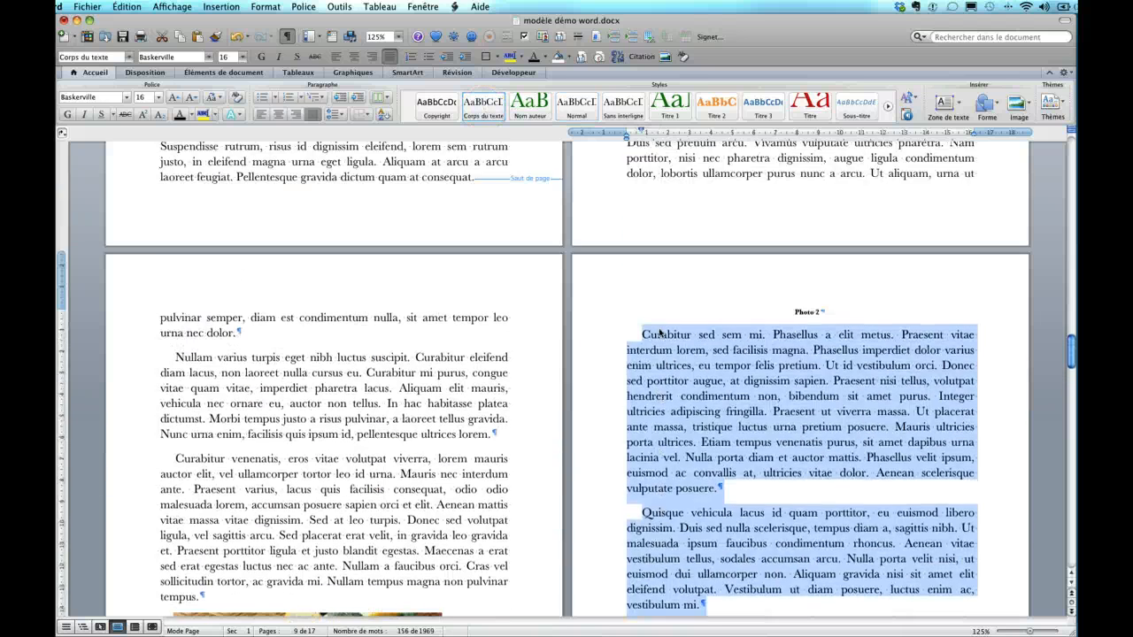
{"action": "left_click", "coordinate": [782, 307]}
{"action": "triple_click", "coordinate": [782, 307]}
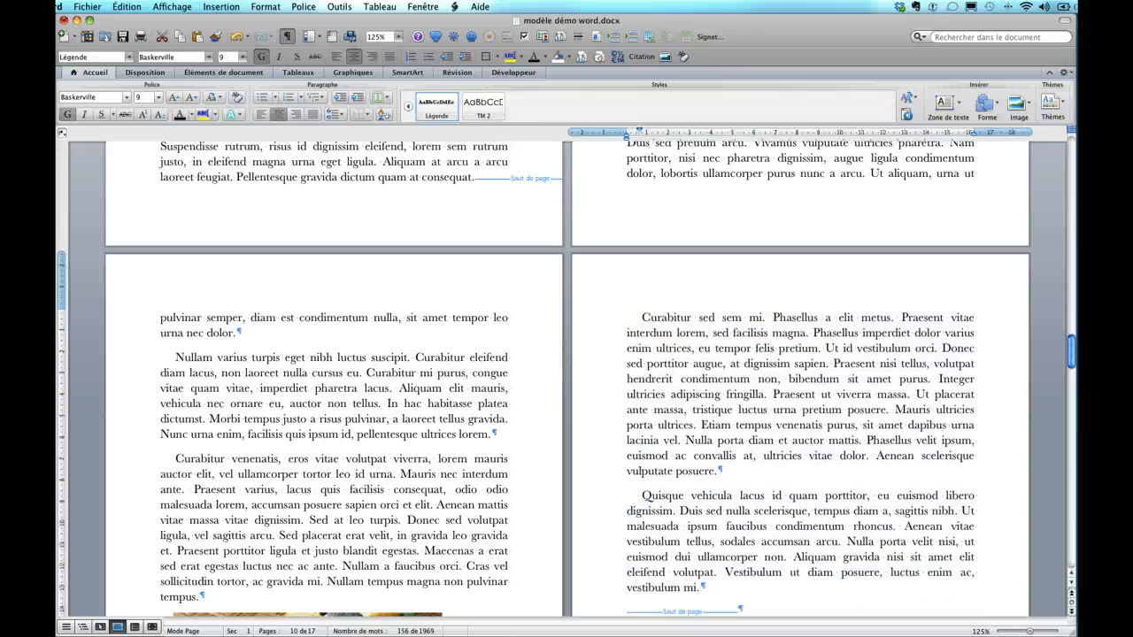
{"action": "key", "text": "Delete"}
Apply the Corps du texte style to all the body paragraphs of Chapitre 3
{"action": "scroll", "coordinate": [785, 307], "scroll_direction": "down", "scroll_amount": 20}
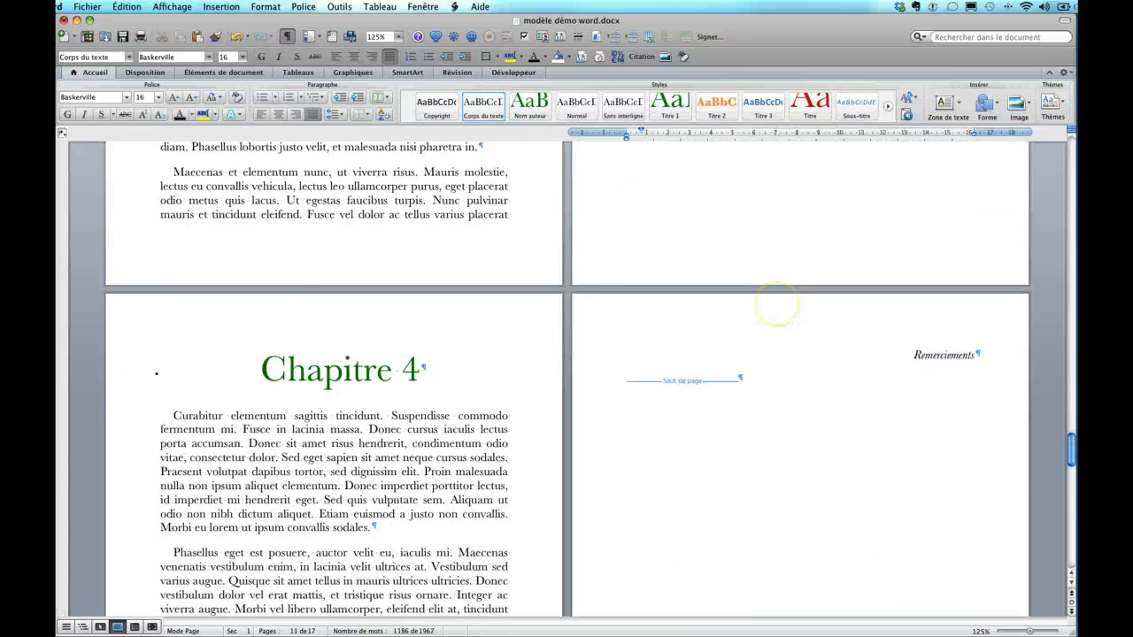
{"action": "scroll", "coordinate": [784, 304], "scroll_direction": "up", "scroll_amount": 18}
{"action": "scroll", "coordinate": [784, 303], "scroll_direction": "down", "scroll_amount": 4}
{"action": "scroll", "coordinate": [784, 304], "scroll_direction": "up", "scroll_amount": 6}
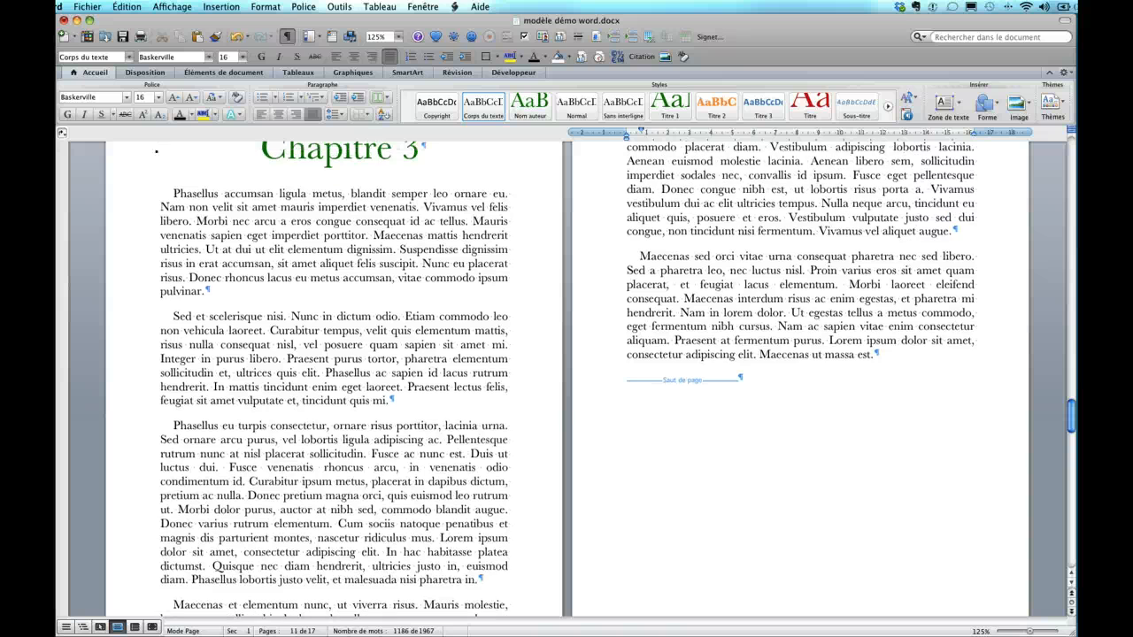
{"action": "scroll", "coordinate": [784, 304], "scroll_direction": "up", "scroll_amount": 2}
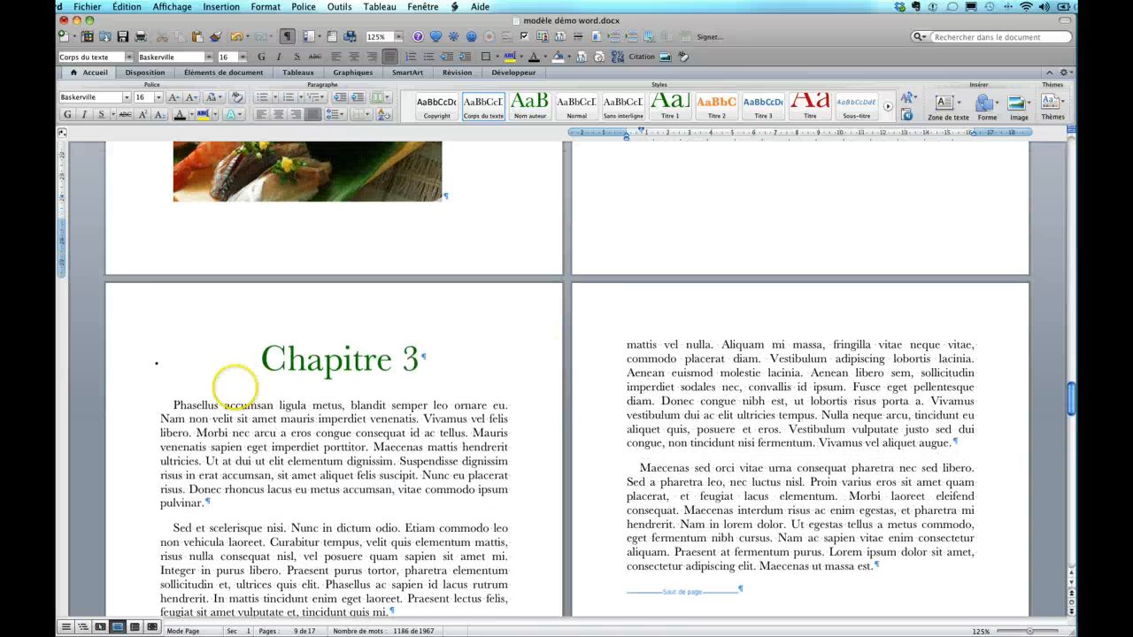
{"action": "left_click_drag", "start_coordinate": [173, 405], "coordinate": [890, 561]}
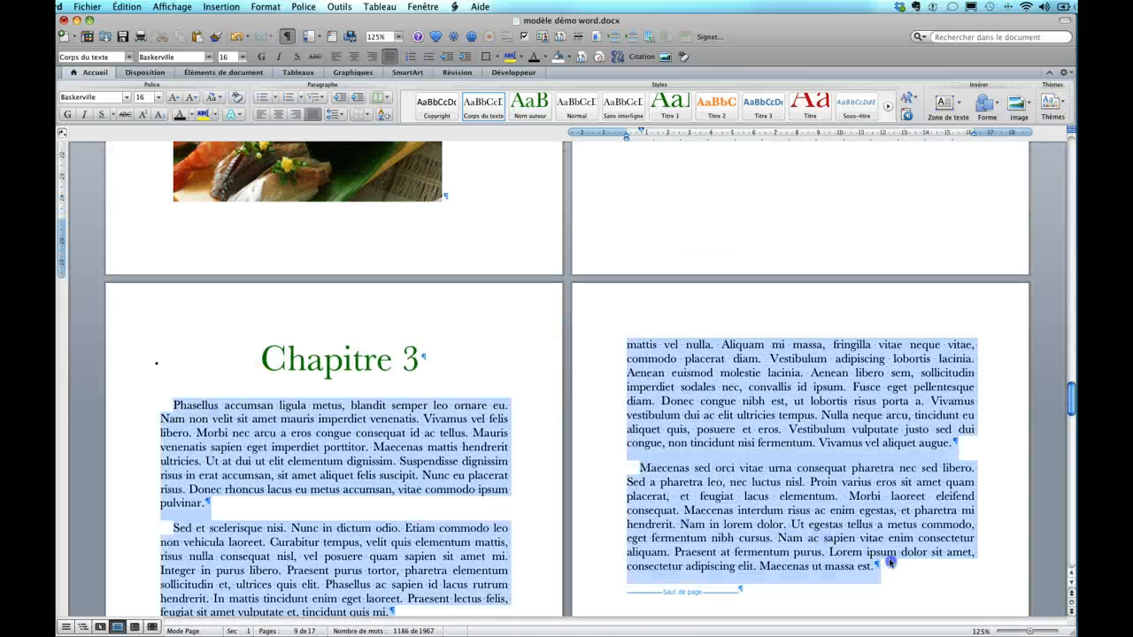
{"action": "scroll", "coordinate": [488, 306], "scroll_direction": "down", "scroll_amount": 6}
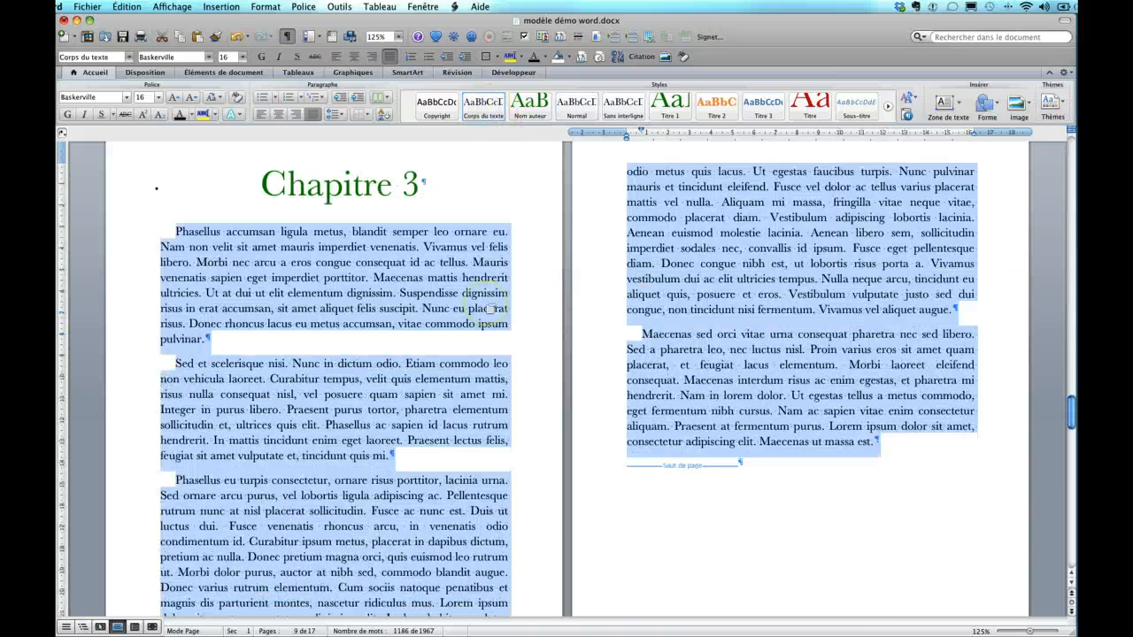
Apply the Corps du texte style to the two body paragraphs of Chapitre 4
{"action": "scroll", "coordinate": [489, 309], "scroll_direction": "down", "scroll_amount": 20}
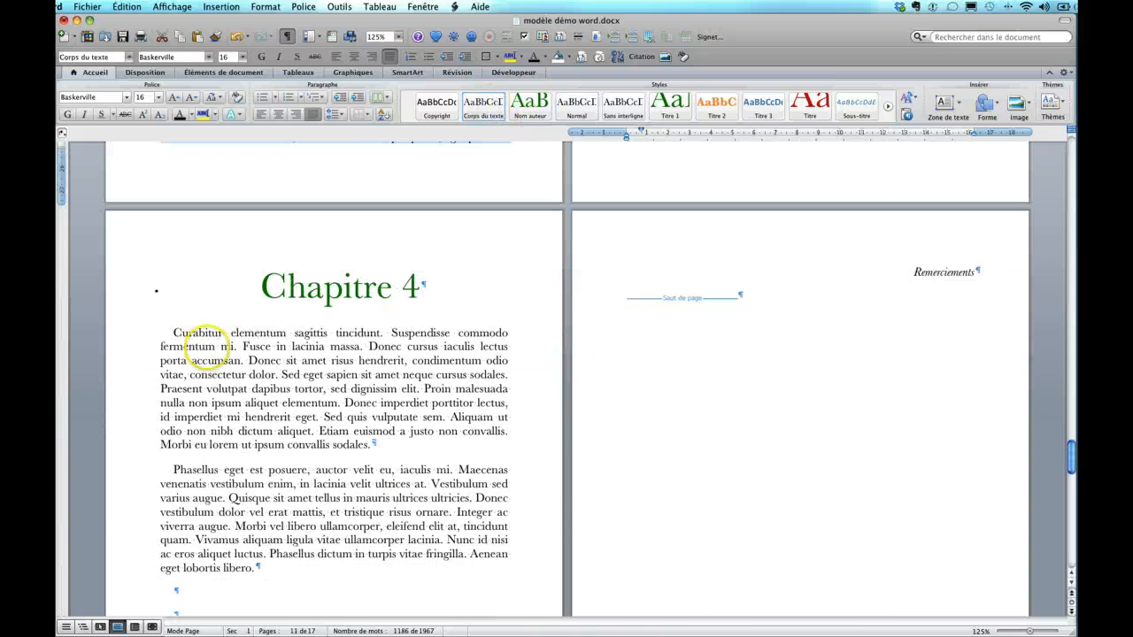
{"action": "left_click_drag", "start_coordinate": [166, 335], "coordinate": [316, 565]}
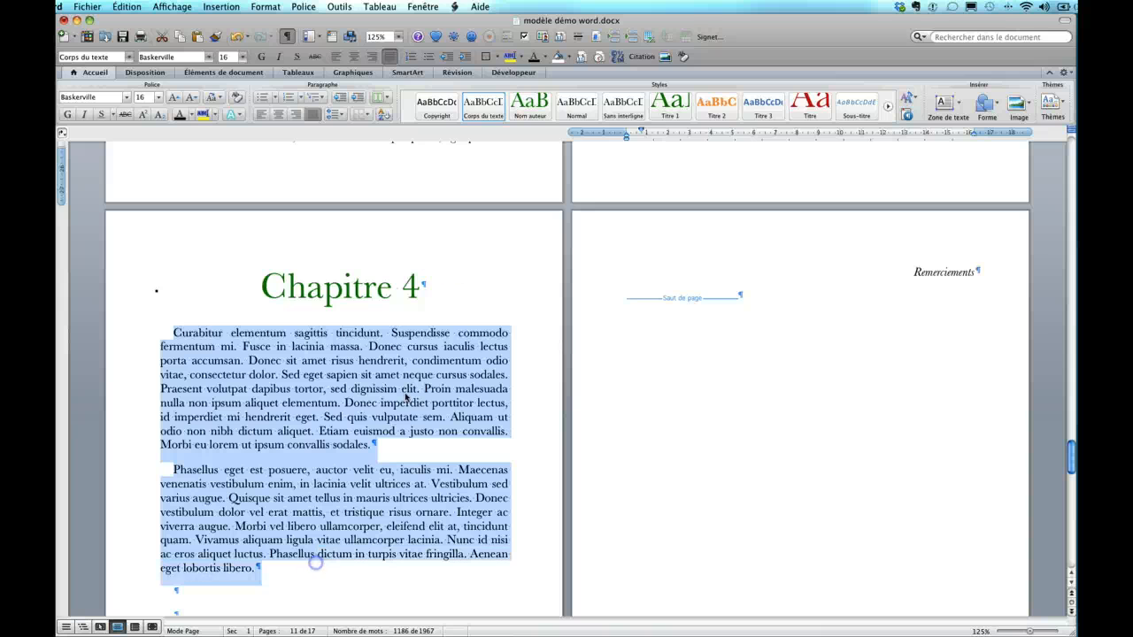
{"action": "left_click", "coordinate": [483, 103]}
Review the body text formatting from the end of Chapitre 4 back to the start of Chapitre 1
{"action": "scroll", "coordinate": [465, 354], "scroll_direction": "down", "scroll_amount": 9}
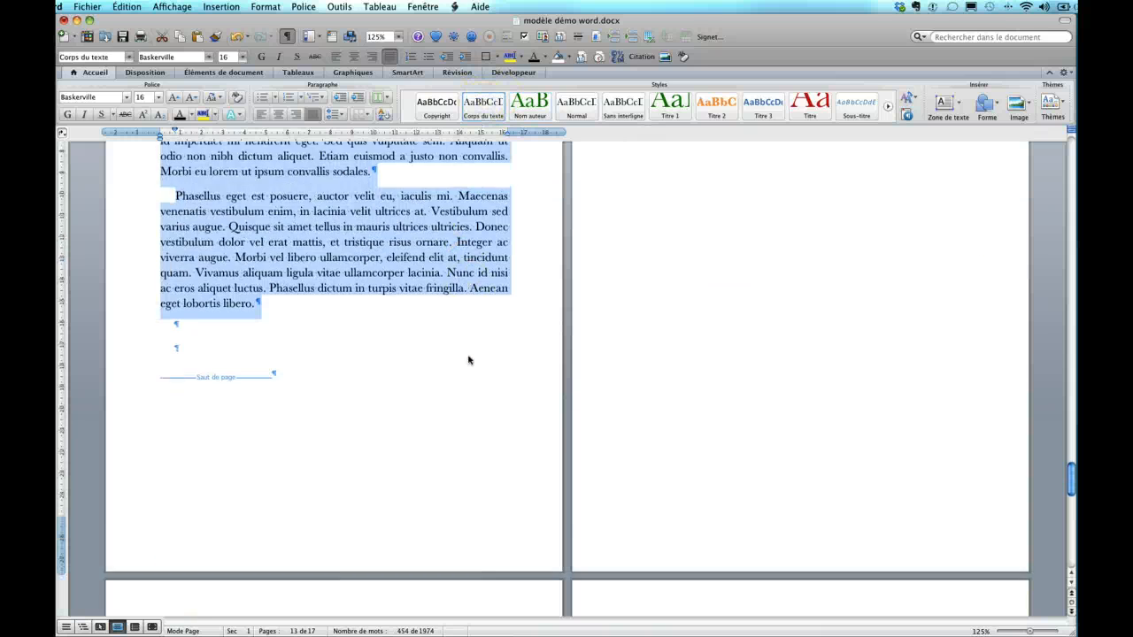
{"action": "scroll", "coordinate": [470, 360], "scroll_direction": "down", "scroll_amount": 4}
{"action": "scroll", "coordinate": [469, 360], "scroll_direction": "up", "scroll_amount": 20}
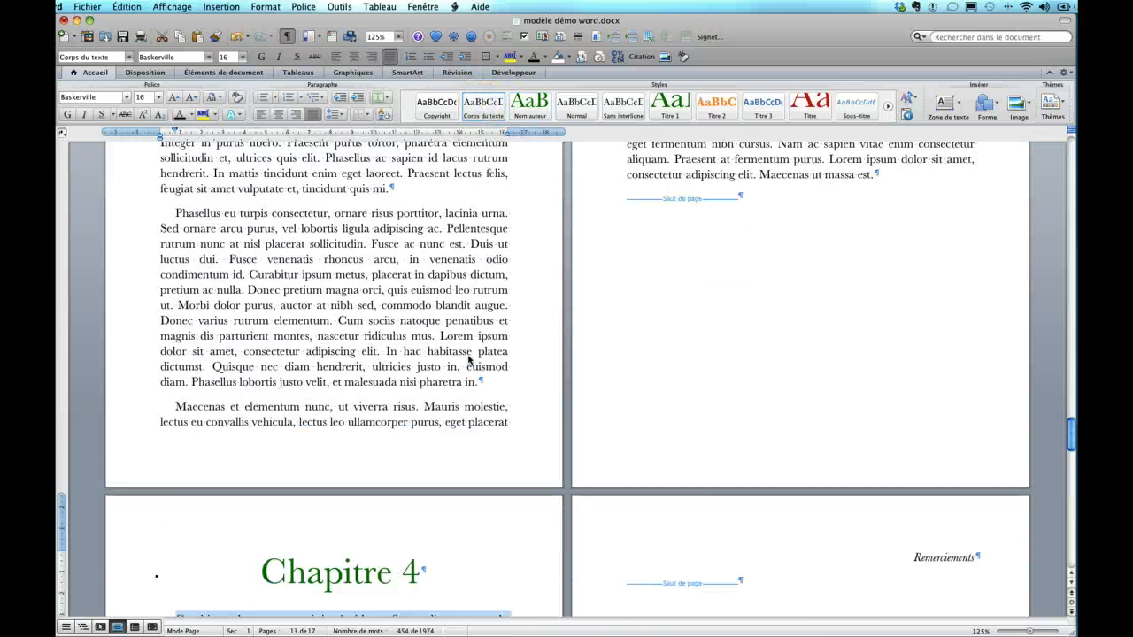
{"action": "scroll", "coordinate": [469, 360], "scroll_direction": "up", "scroll_amount": 20}
{"action": "scroll", "coordinate": [470, 360], "scroll_direction": "up", "scroll_amount": 20}
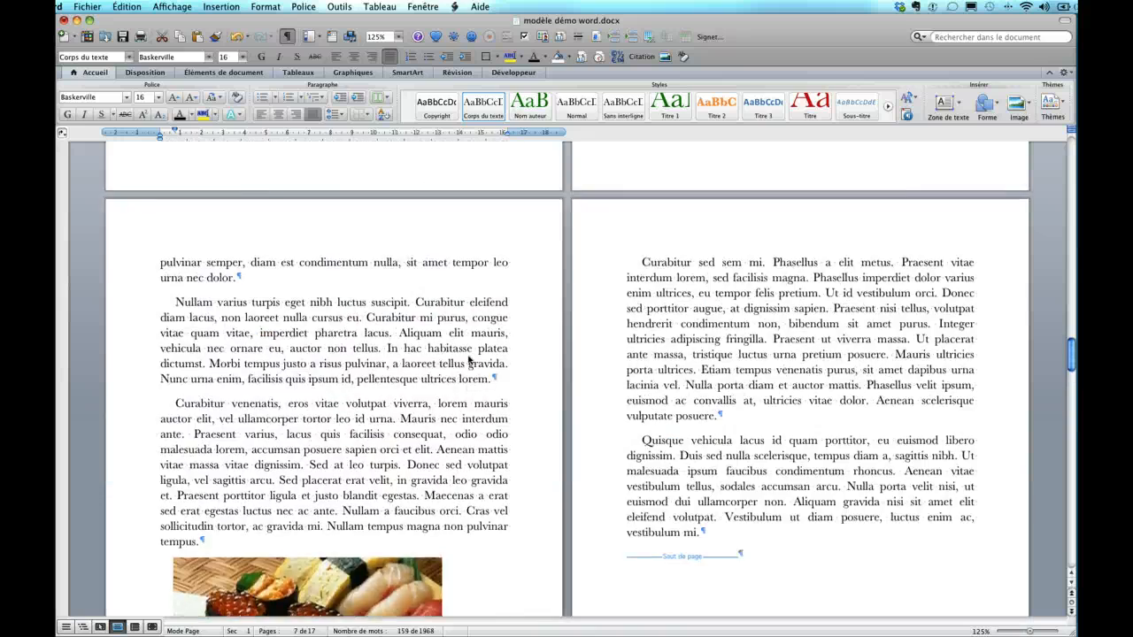
{"action": "scroll", "coordinate": [469, 359], "scroll_direction": "up", "scroll_amount": 15}
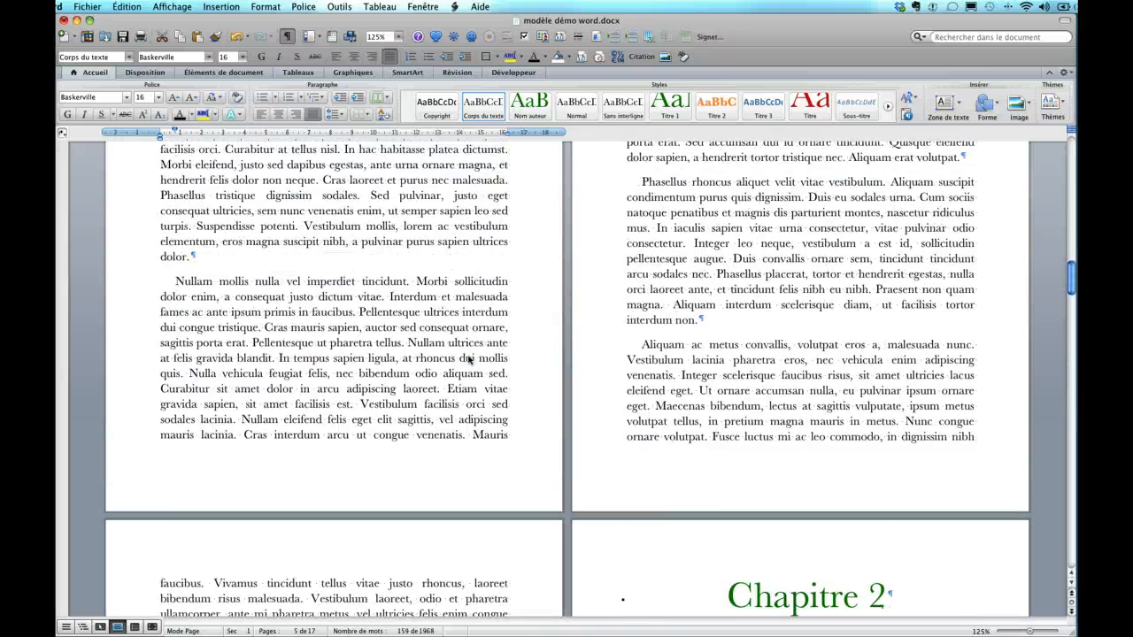
{"action": "scroll", "coordinate": [470, 360], "scroll_direction": "up", "scroll_amount": 10}
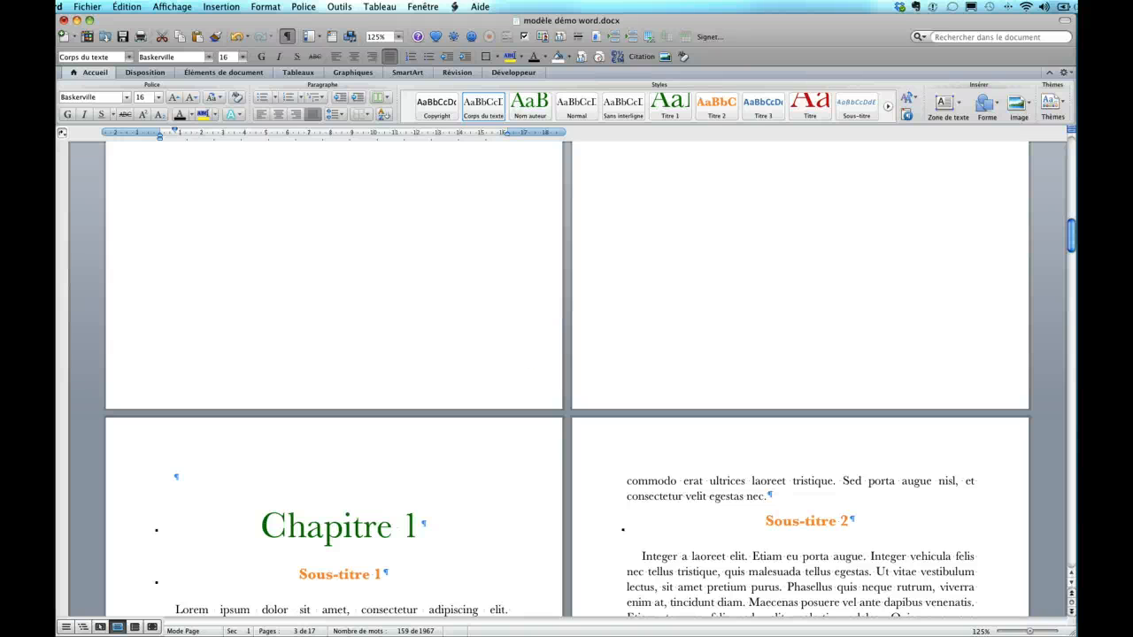
Set the sushi picture's text wrapping to Haut et bas and its horizontal alignment to Centrer
{"action": "scroll", "coordinate": [567, 372], "scroll_direction": "down", "scroll_amount": 20}
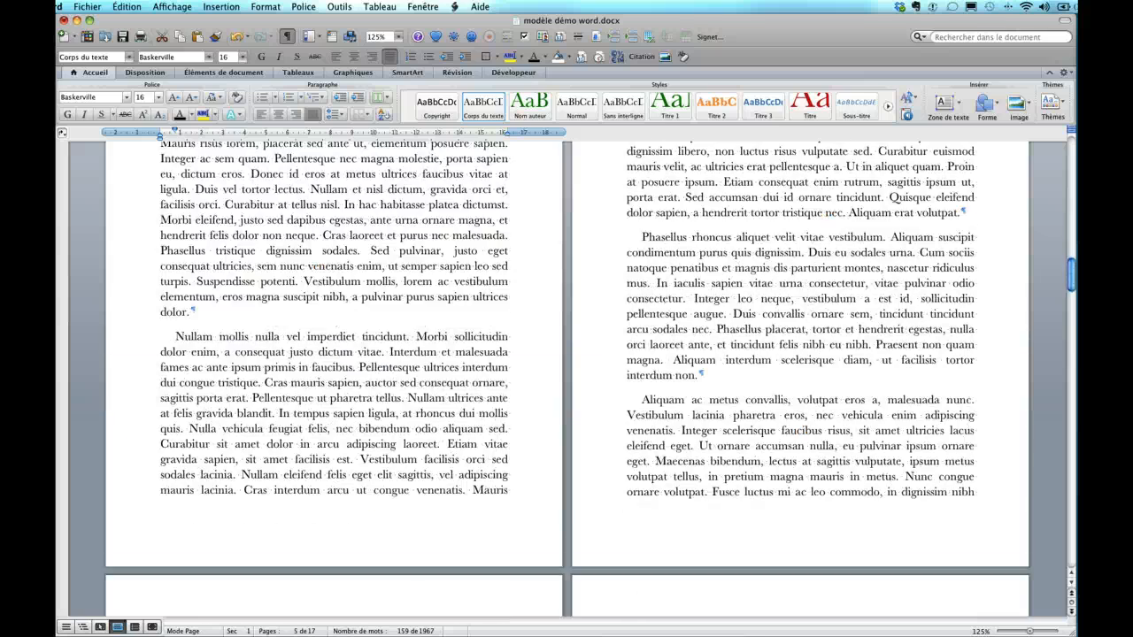
{"action": "scroll", "coordinate": [715, 342], "scroll_direction": "down", "scroll_amount": 15}
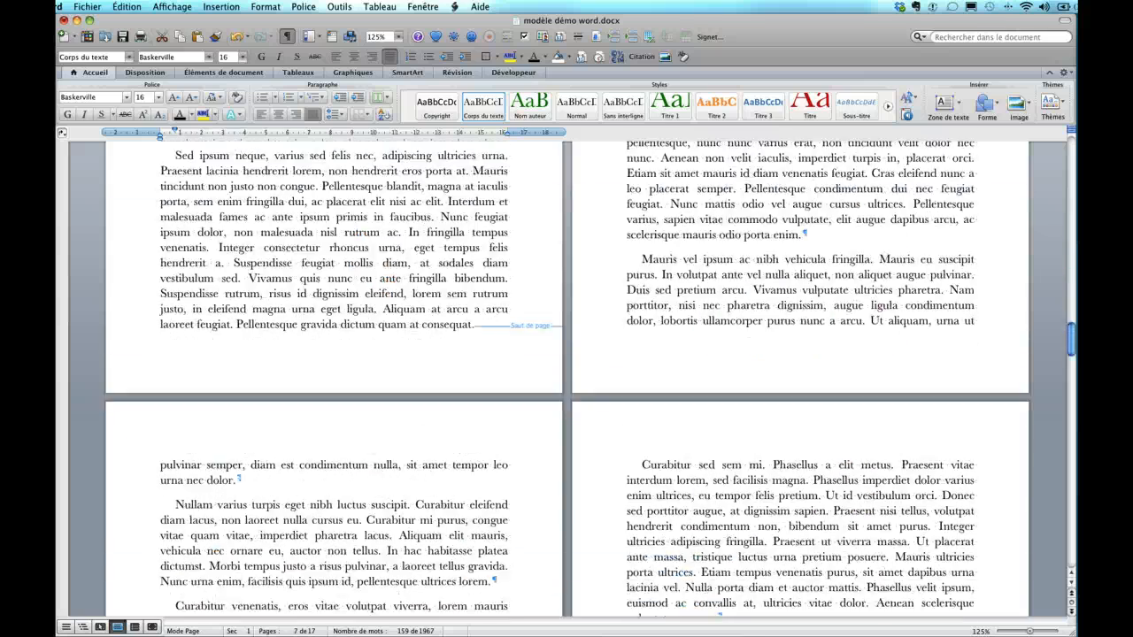
{"action": "left_click", "coordinate": [283, 454]}
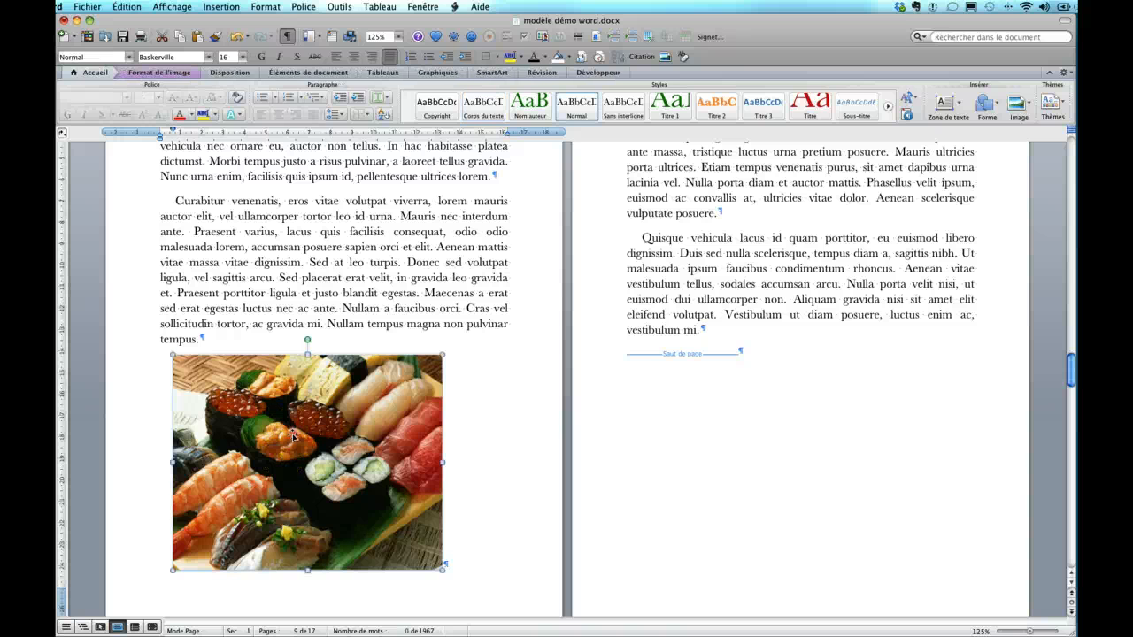
{"action": "right_click", "coordinate": [292, 432]}
{"action": "left_click", "coordinate": [337, 588]}
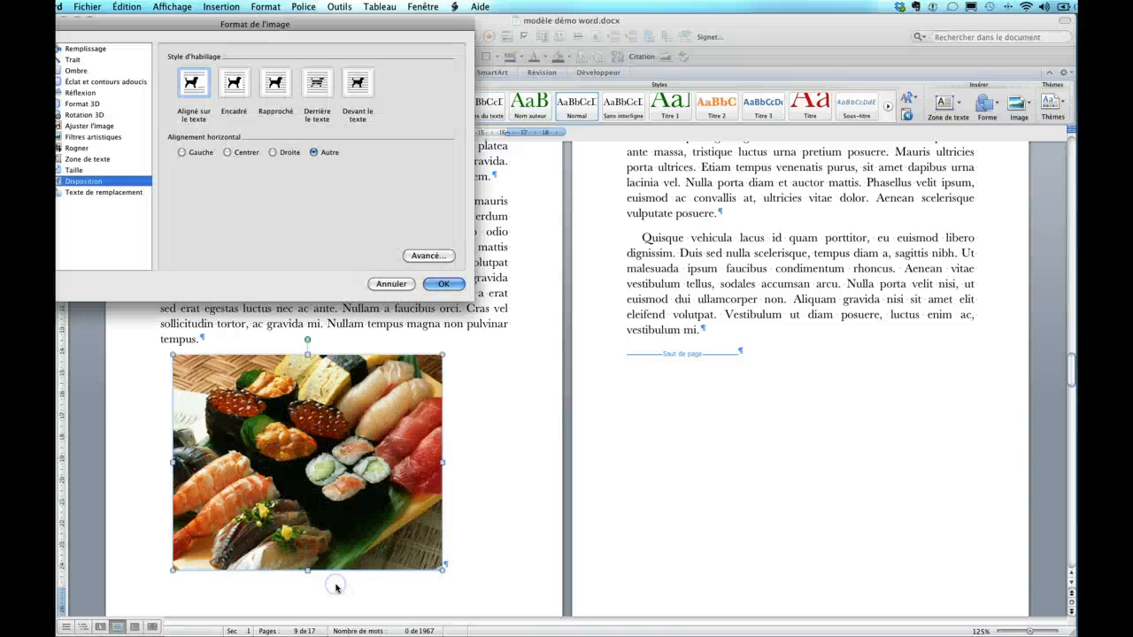
{"action": "left_click", "coordinate": [429, 255]}
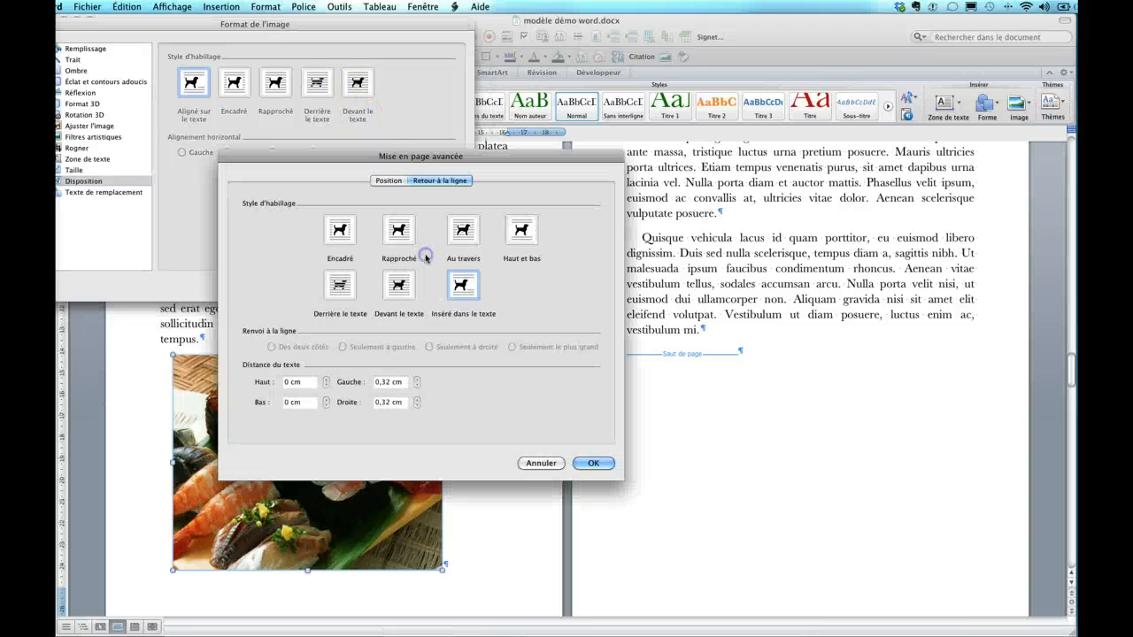
{"action": "left_click", "coordinate": [522, 229]}
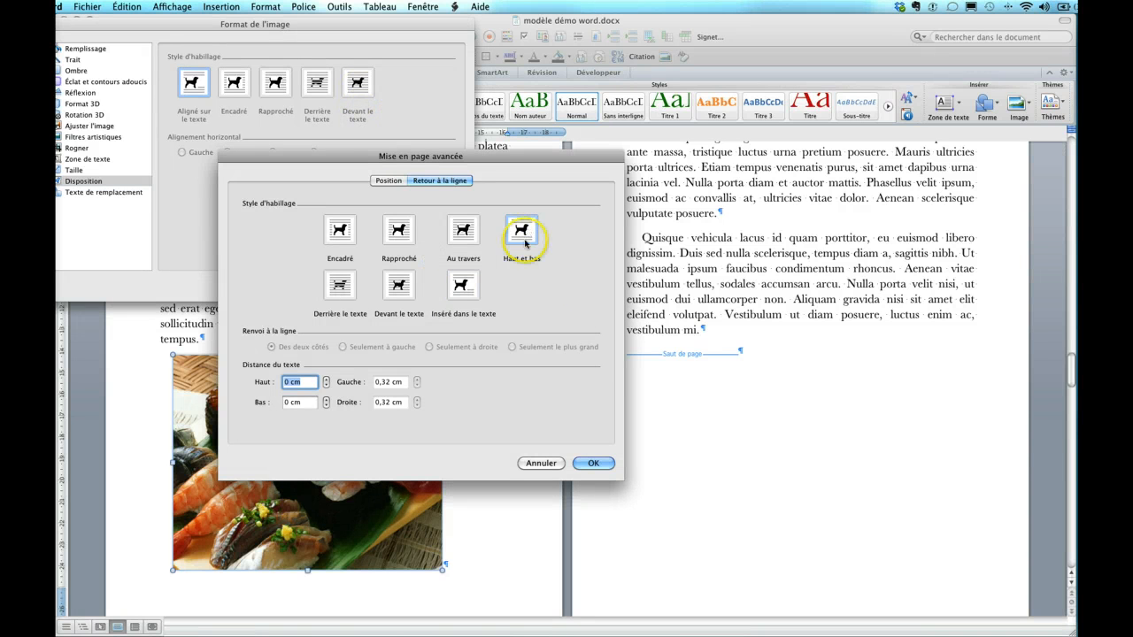
{"action": "left_click", "coordinate": [602, 464]}
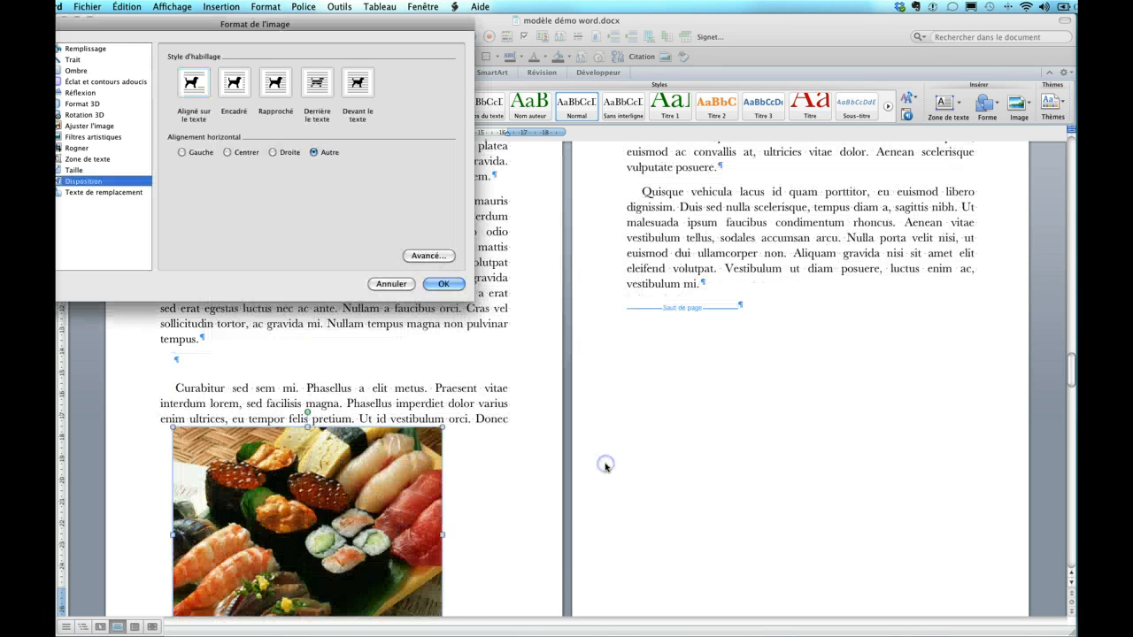
{"action": "left_click", "coordinate": [227, 152]}
{"action": "left_click_drag", "start_coordinate": [264, 24], "coordinate": [359, 24]}
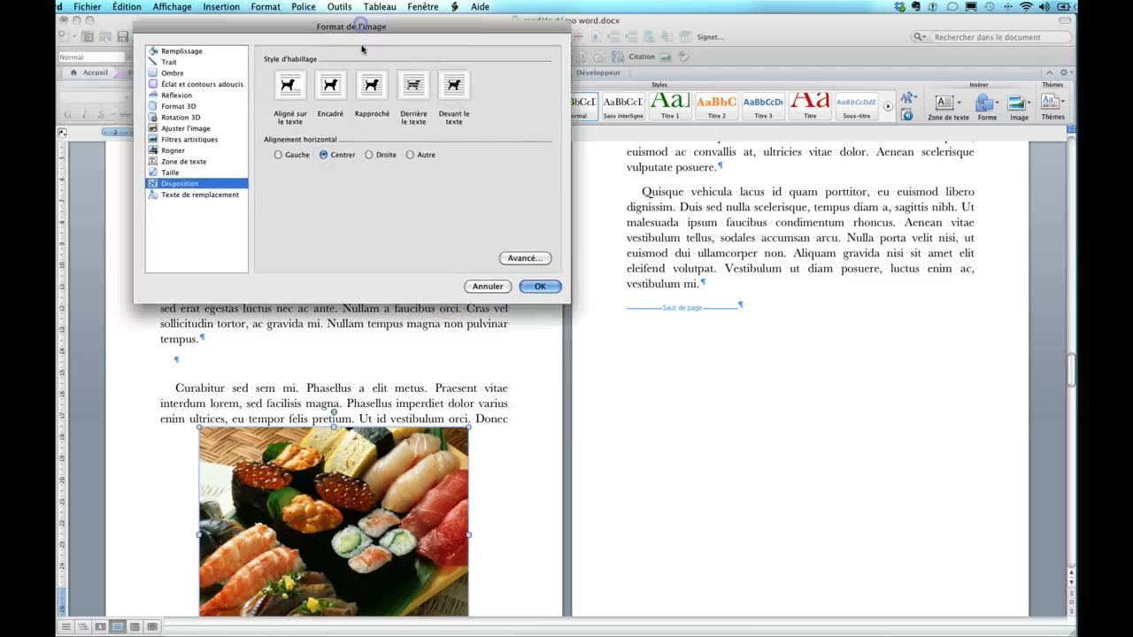
{"action": "left_click", "coordinate": [534, 285]}
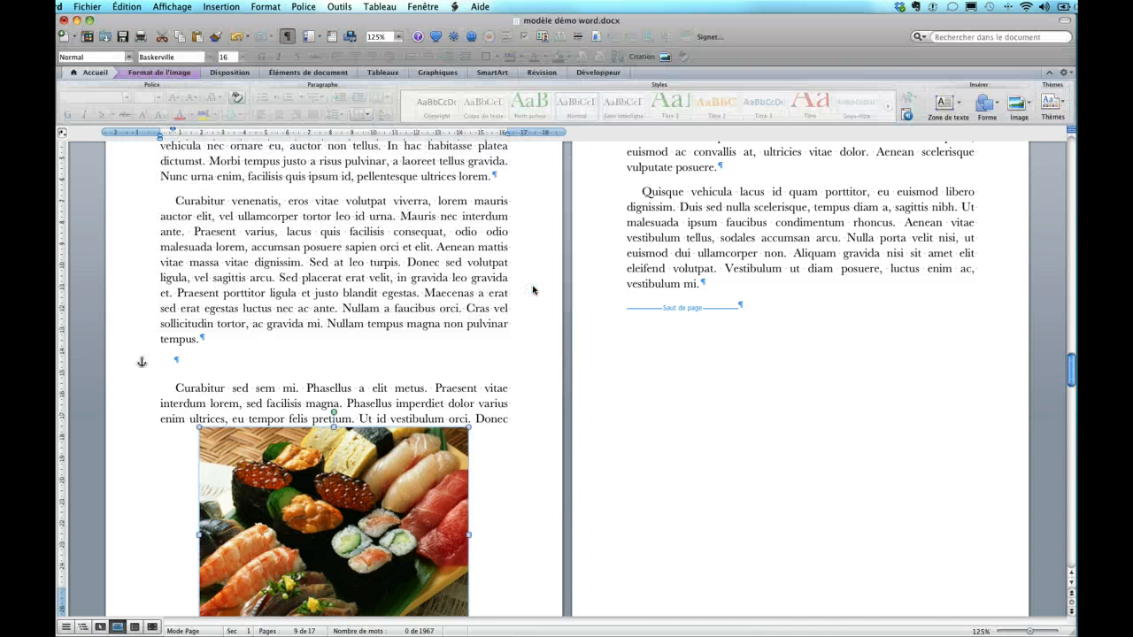
{"action": "scroll", "coordinate": [534, 289], "scroll_direction": "down", "scroll_amount": 5}
{"action": "left_click", "coordinate": [225, 221]}
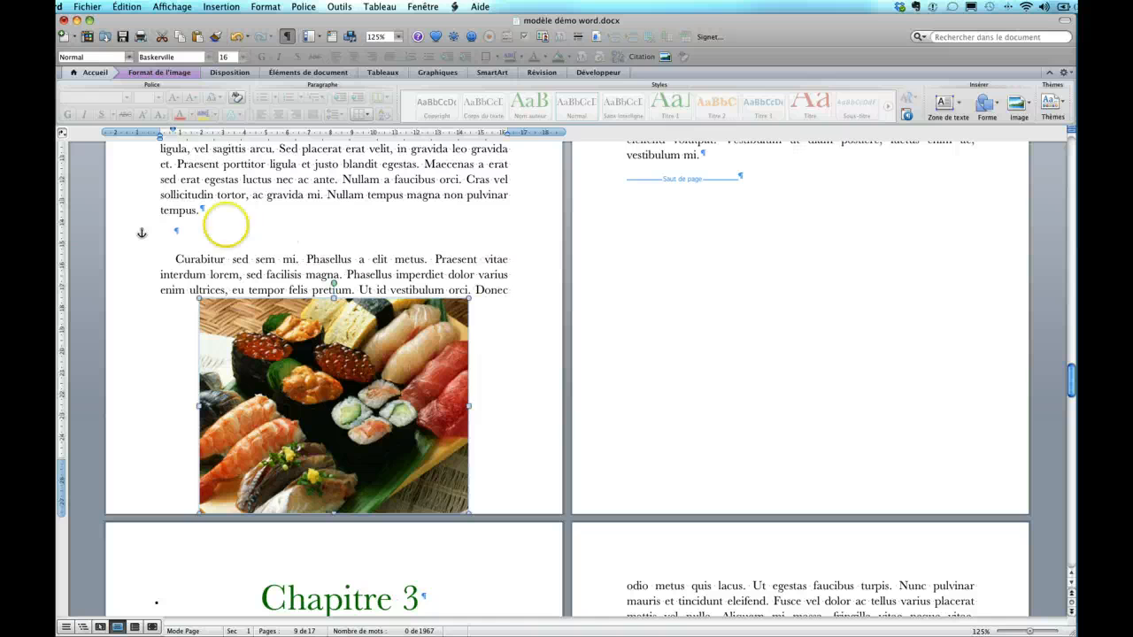
{"action": "left_click_drag", "start_coordinate": [225, 225], "coordinate": [223, 212]}
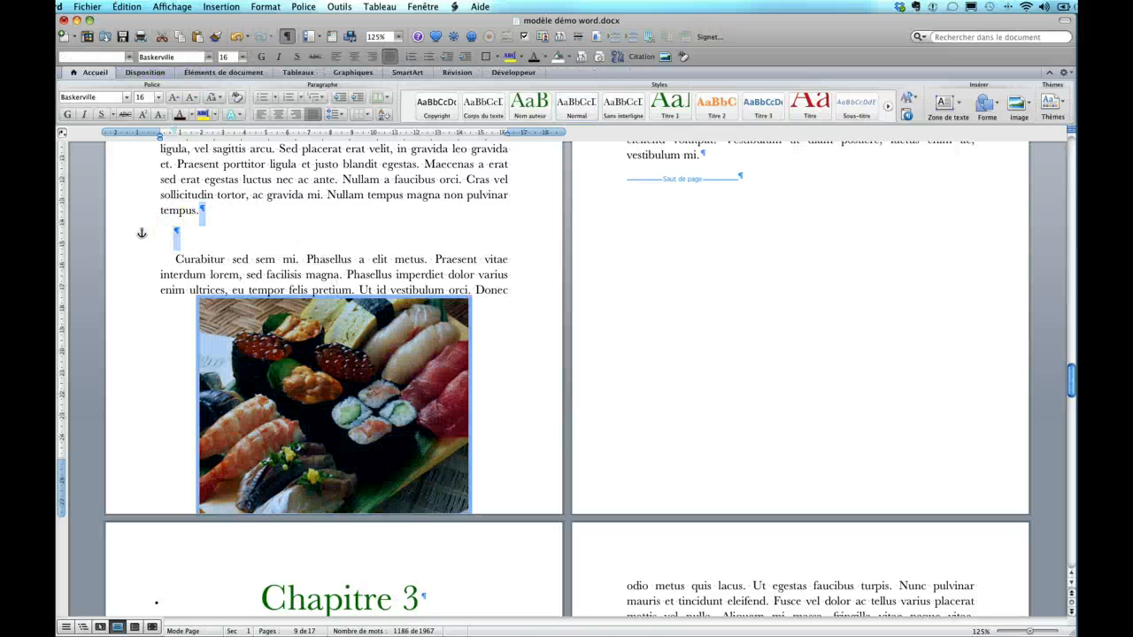
{"action": "double_click", "coordinate": [178, 232]}
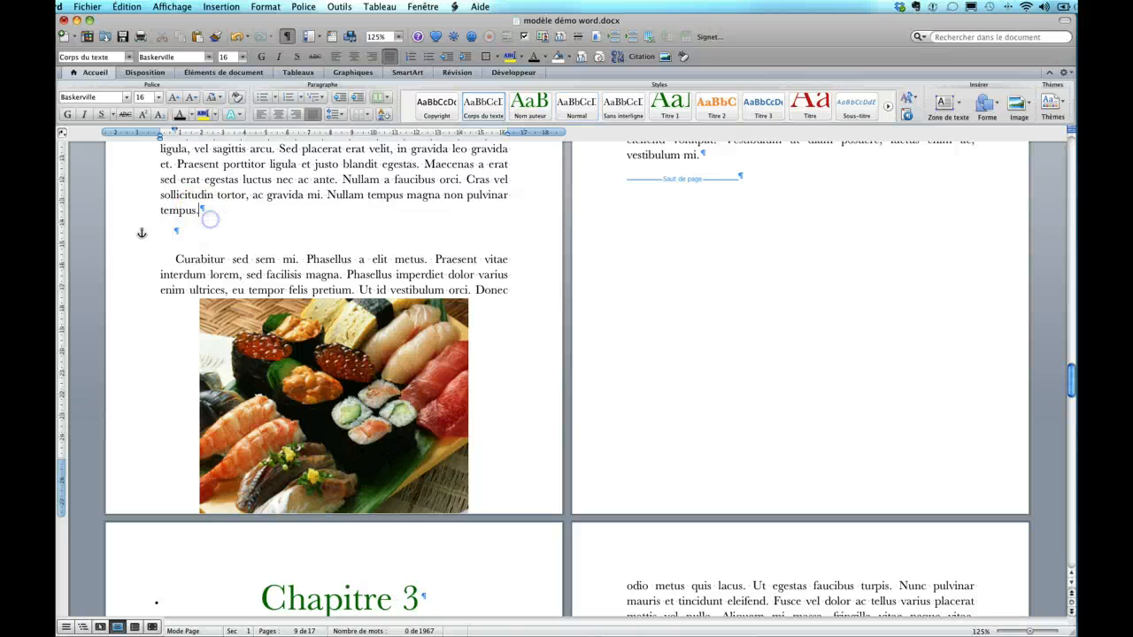
Set the sushi picture's top distance from the text to 0,7 cm, with Haut et bas wrapping
{"action": "left_click", "coordinate": [319, 377]}
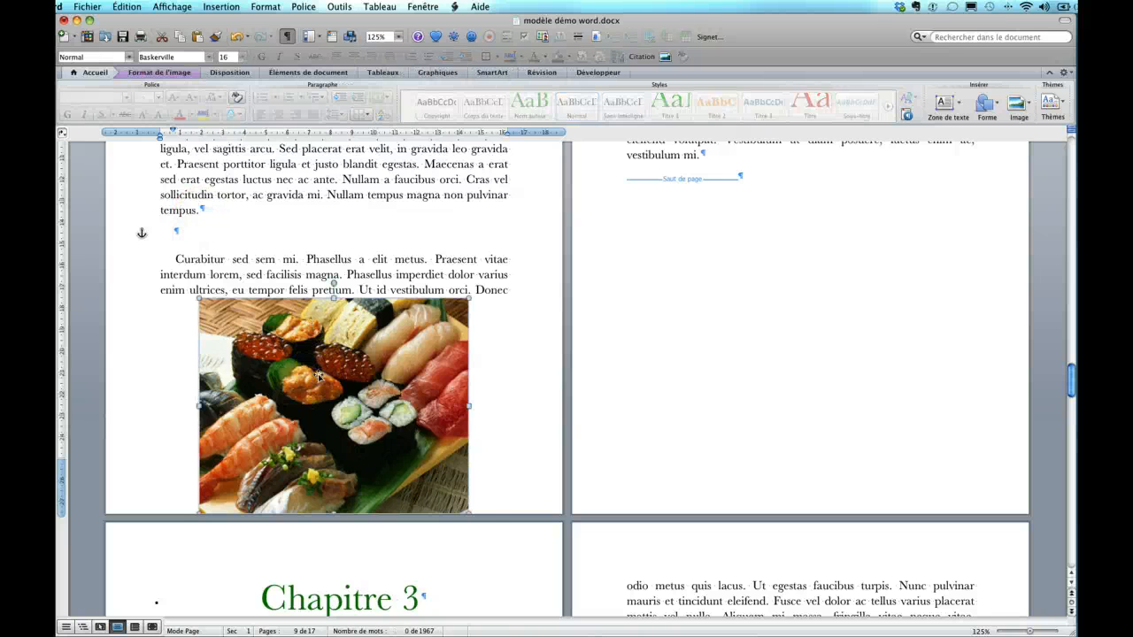
{"action": "right_click", "coordinate": [319, 376]}
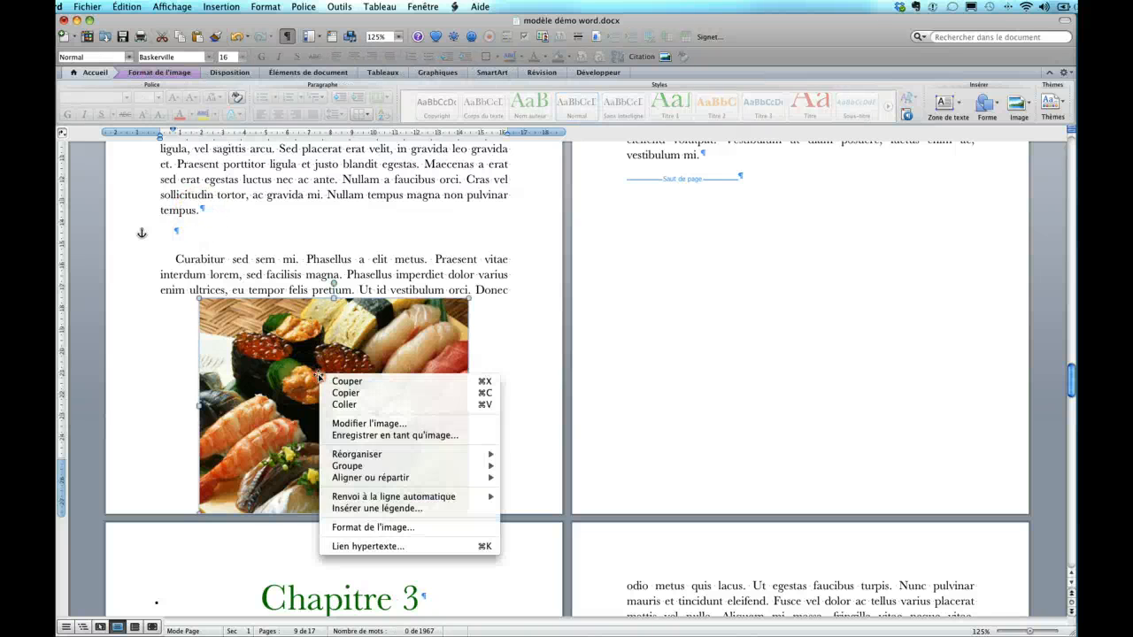
{"action": "left_click", "coordinate": [360, 528]}
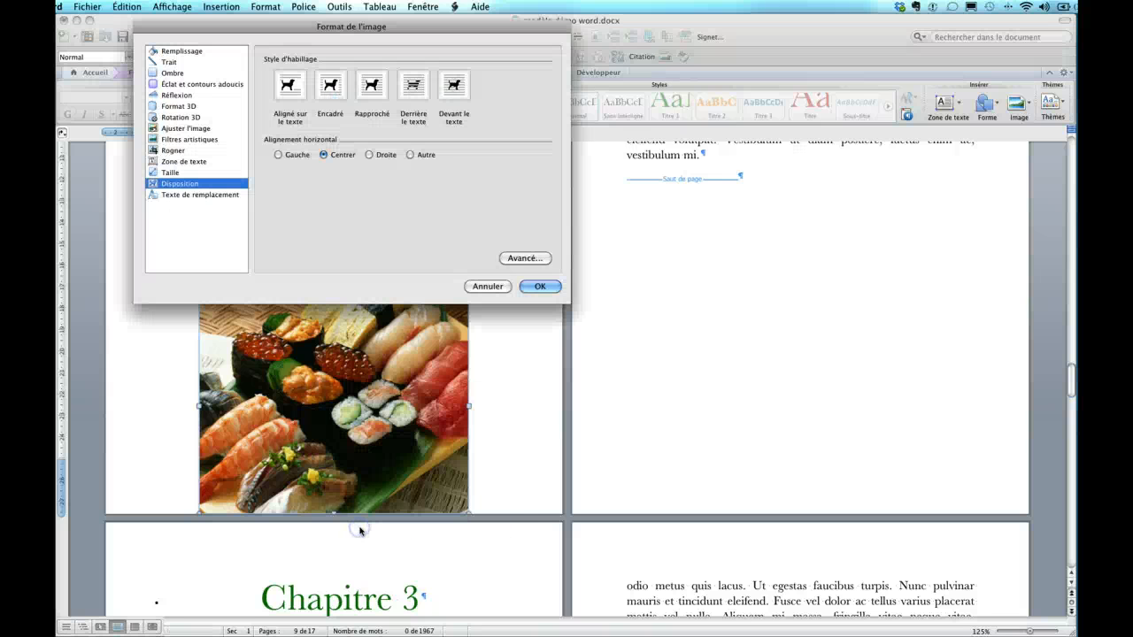
{"action": "left_click", "coordinate": [528, 256]}
{"action": "left_click", "coordinate": [521, 231]}
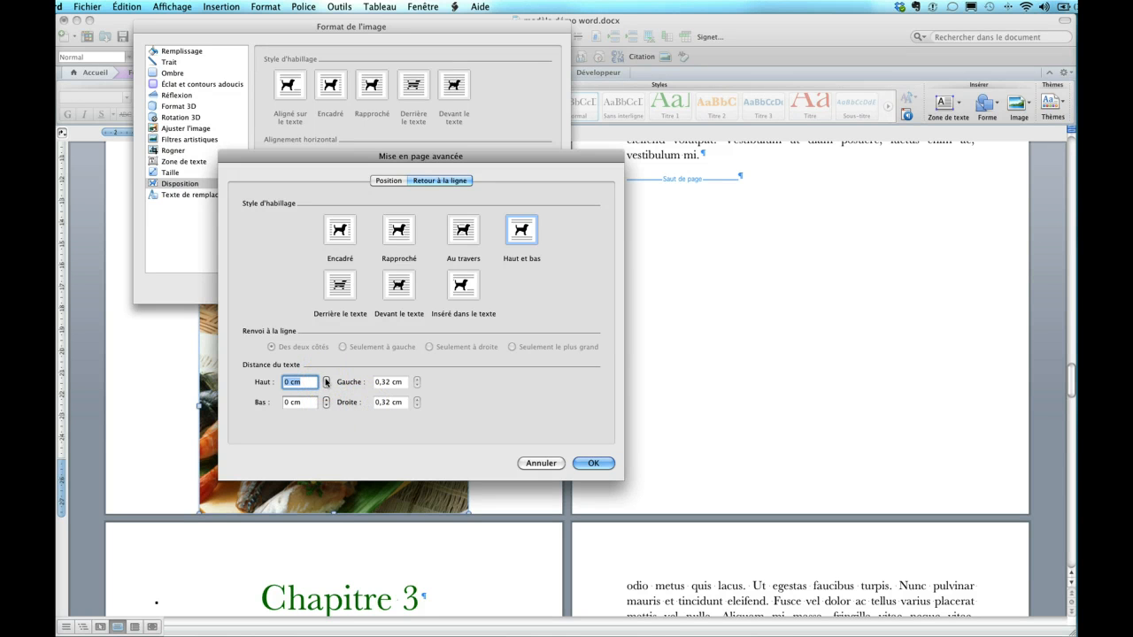
{"action": "double_click", "coordinate": [290, 382]}
{"action": "double_click", "coordinate": [290, 403]}
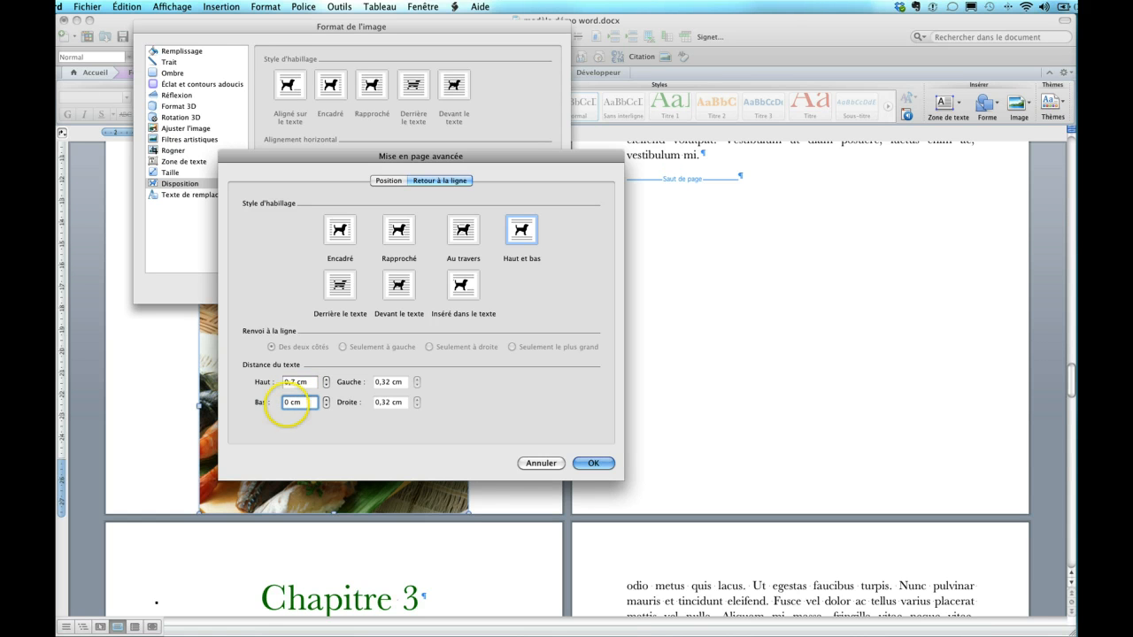
{"action": "left_click", "coordinate": [593, 463]}
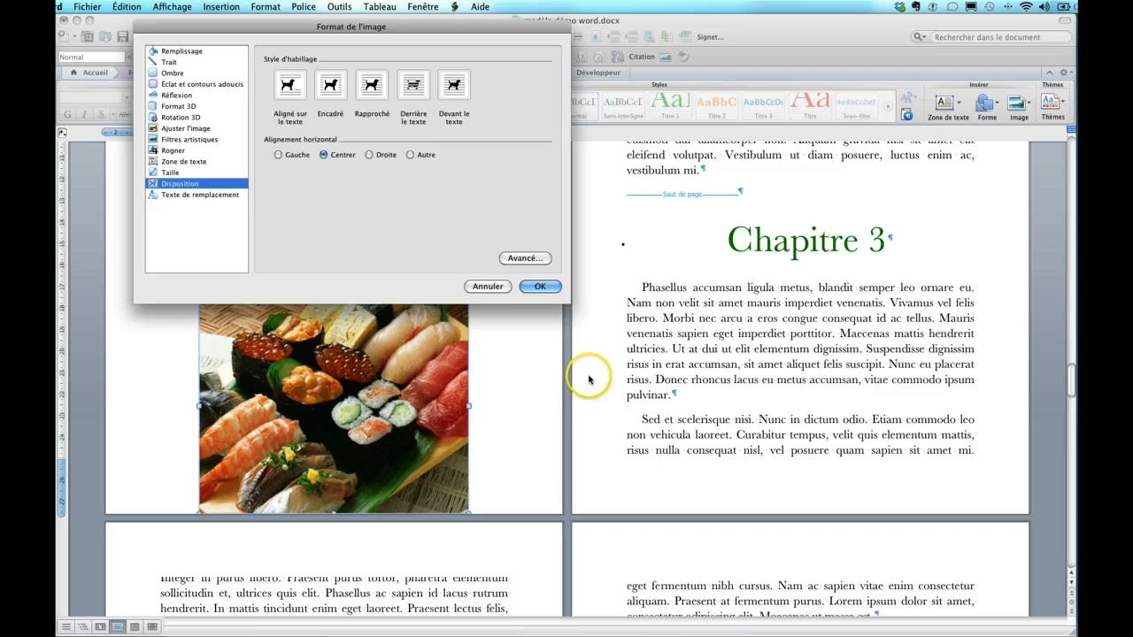
{"action": "left_click", "coordinate": [543, 286]}
Try to move the sushi picture higher up in the text, and undo the move
{"action": "left_click", "coordinate": [379, 393]}
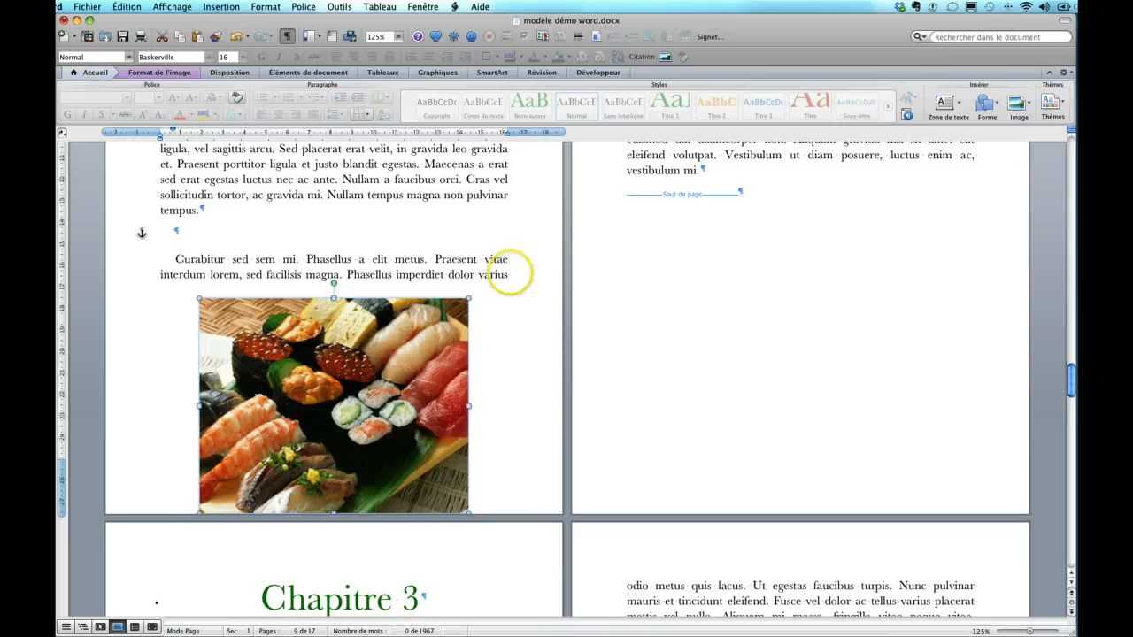
{"action": "left_click_drag", "start_coordinate": [410, 411], "coordinate": [403, 348]}
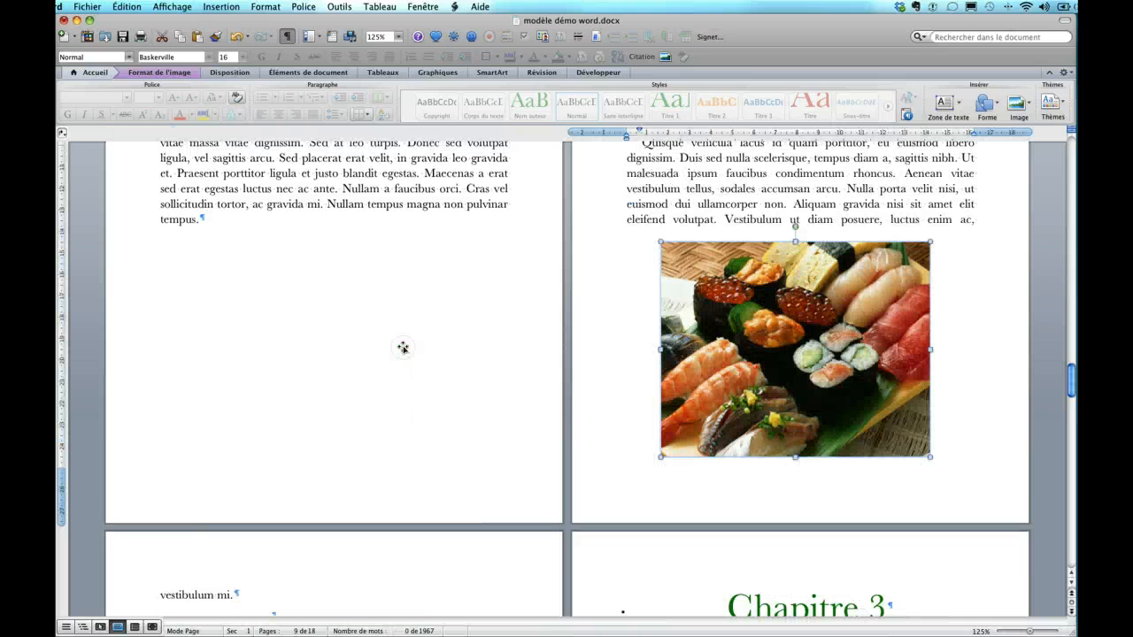
{"action": "scroll", "coordinate": [402, 348], "scroll_direction": "up", "scroll_amount": 10}
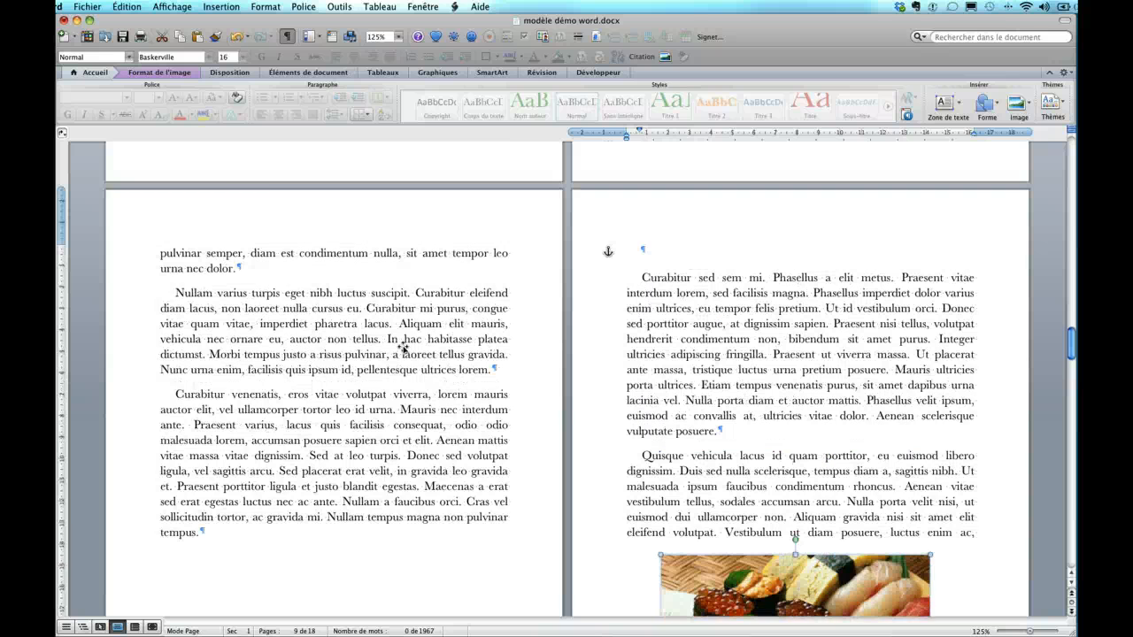
{"action": "scroll", "coordinate": [403, 348], "scroll_direction": "down", "scroll_amount": 3}
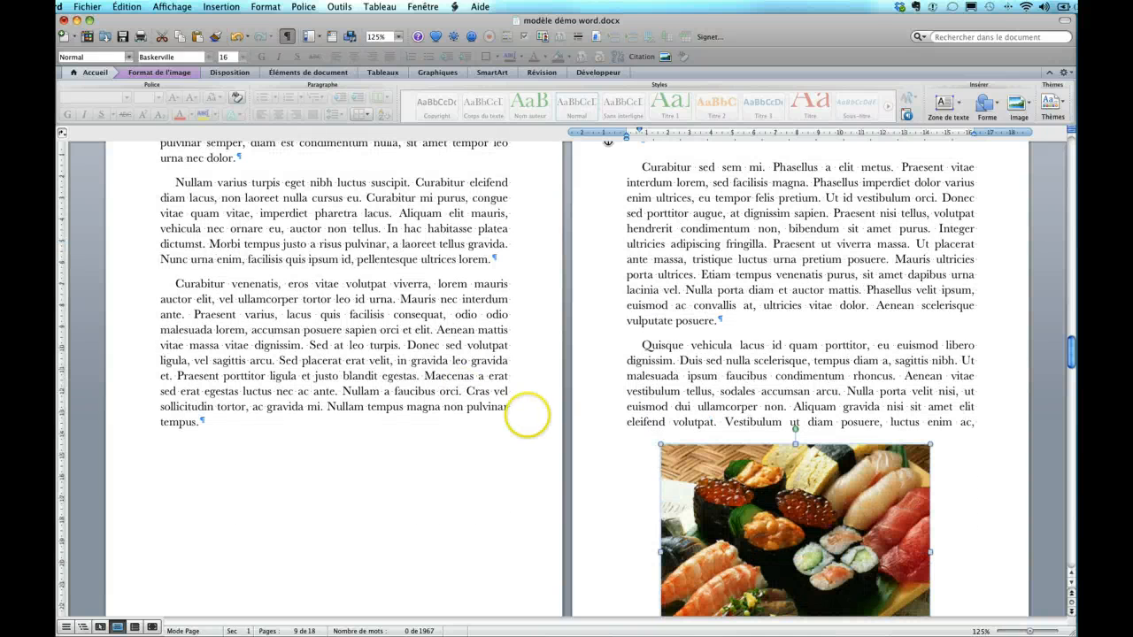
{"action": "left_click", "coordinate": [237, 36]}
{"action": "scroll", "coordinate": [336, 355], "scroll_direction": "down", "scroll_amount": 8}
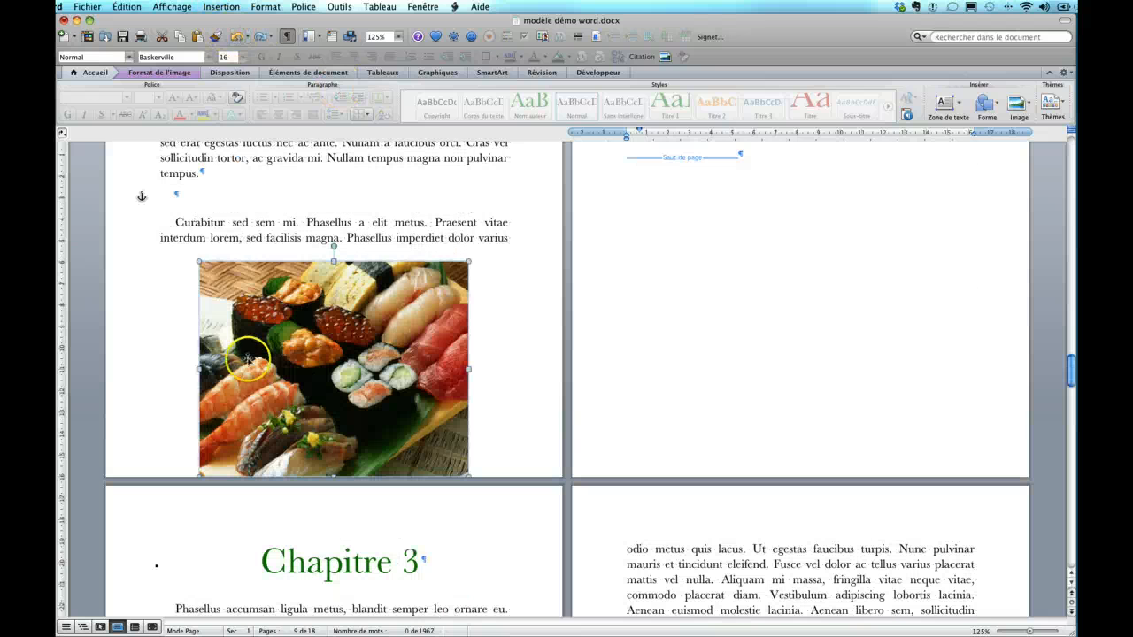
Shrink the sushi picture and place it inside the paragraph that starts with "Curabitur venenatis"
{"action": "left_click_drag", "start_coordinate": [200, 262], "coordinate": [321, 186]}
{"action": "scroll", "coordinate": [390, 418], "scroll_direction": "up", "scroll_amount": 6}
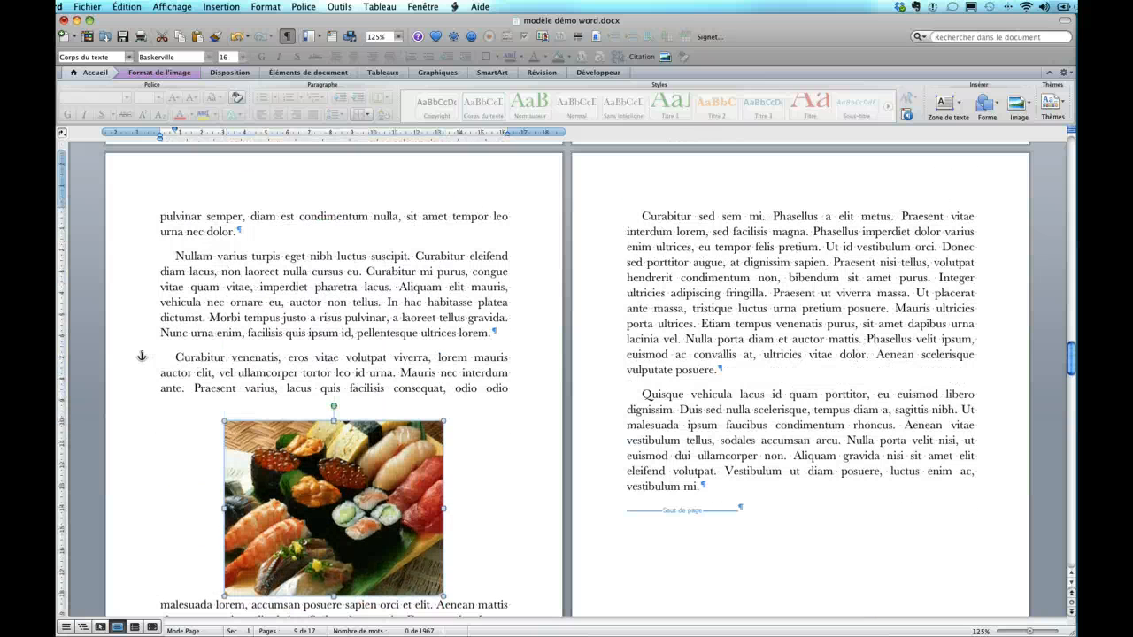
{"action": "scroll", "coordinate": [390, 414], "scroll_direction": "down", "scroll_amount": 4}
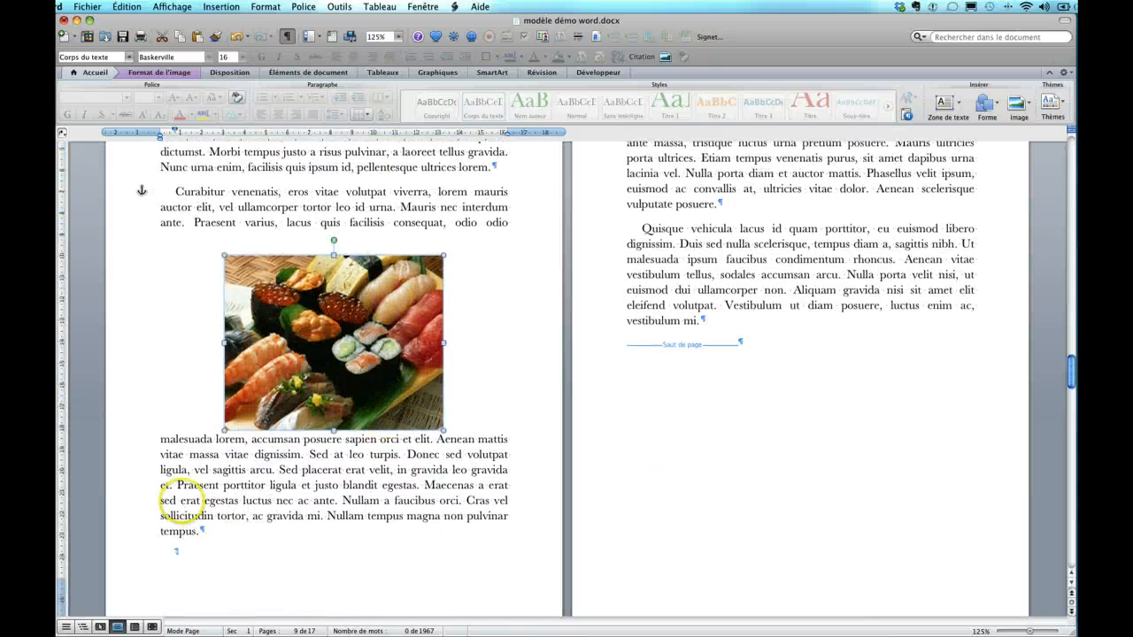
Apply the Corps du texte style to the text from "malesuada lorem" to "tempus." below the sushi picture
{"action": "left_click", "coordinate": [162, 440]}
{"action": "left_click_drag", "start_coordinate": [162, 440], "coordinate": [229, 538]}
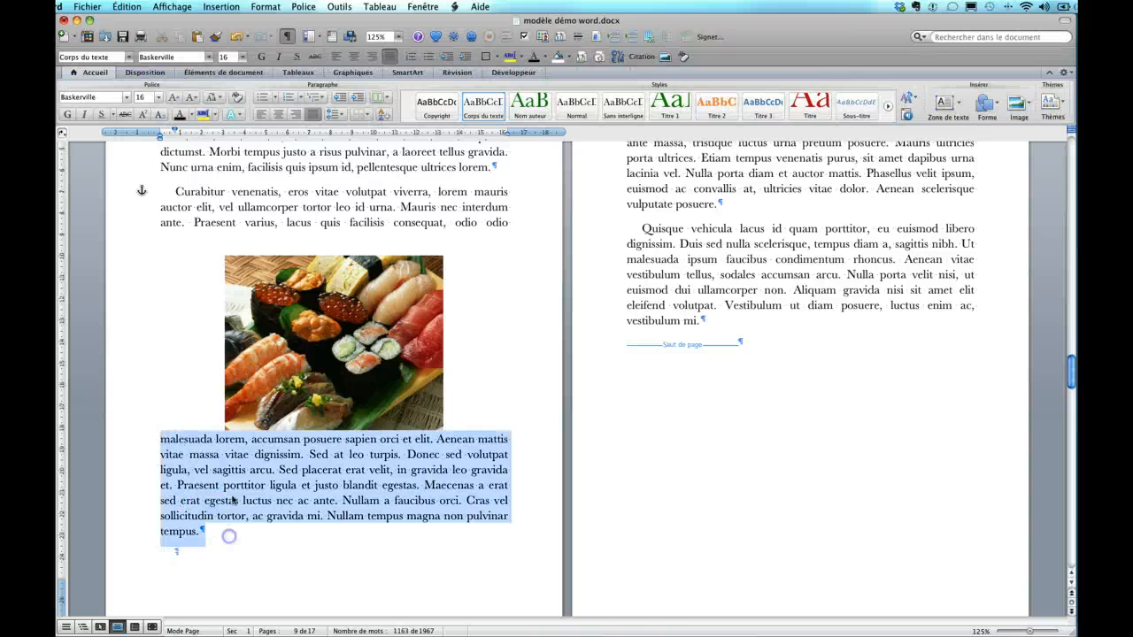
{"action": "left_click", "coordinate": [478, 106]}
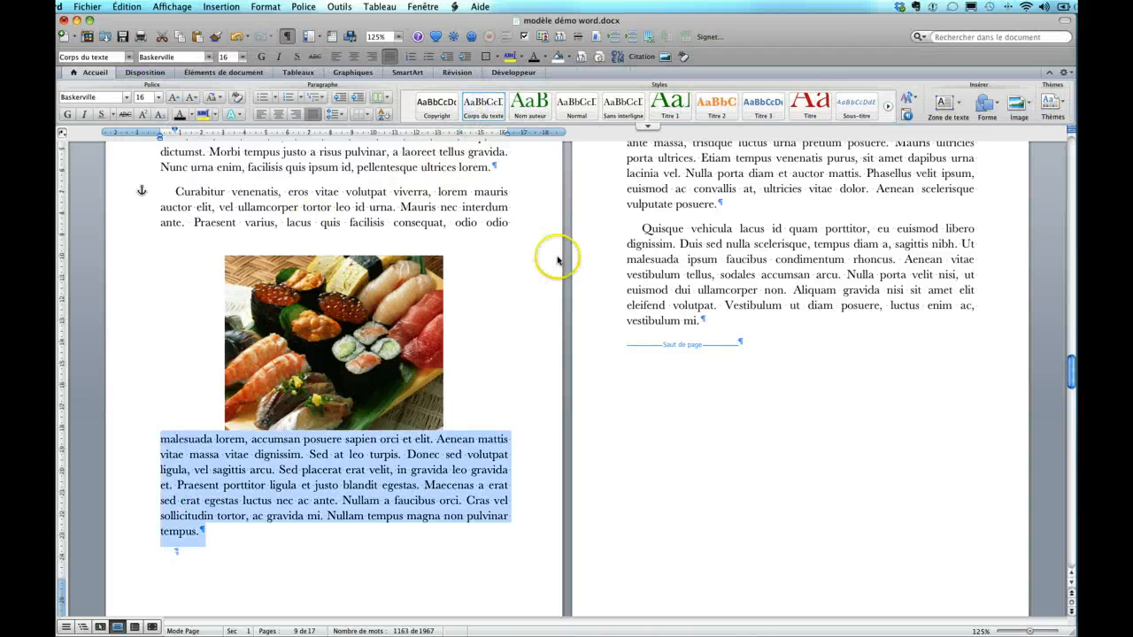
{"action": "left_click", "coordinate": [746, 328]}
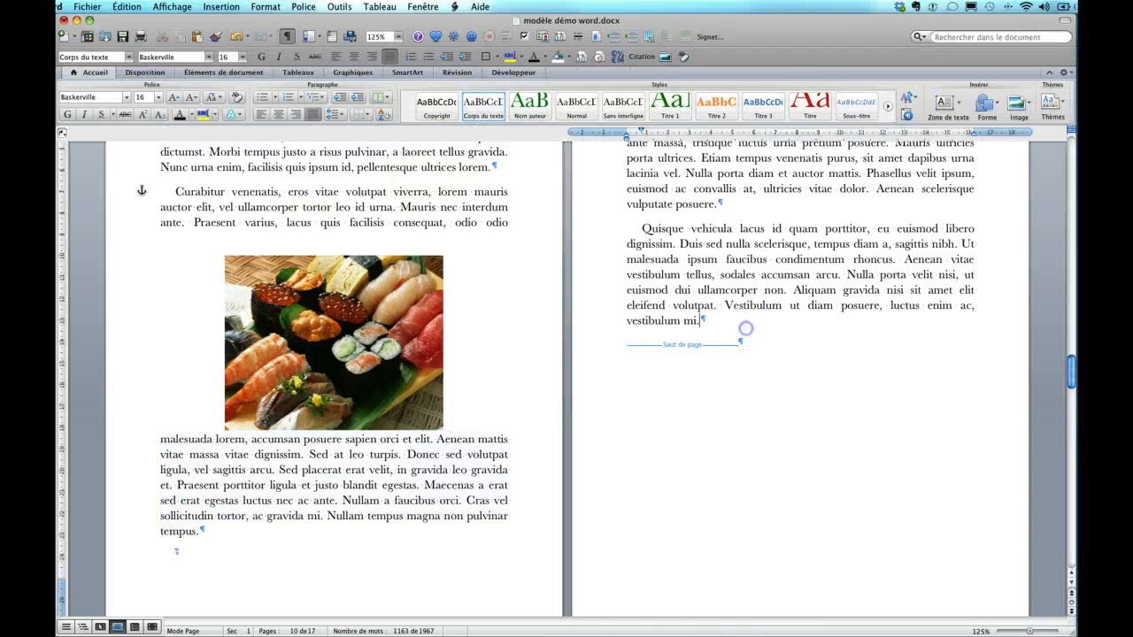
Insert a Figure caption below the sushi picture and complete it to read "Figure 2: Sushis & sashimis"
{"action": "right_click", "coordinate": [395, 316]}
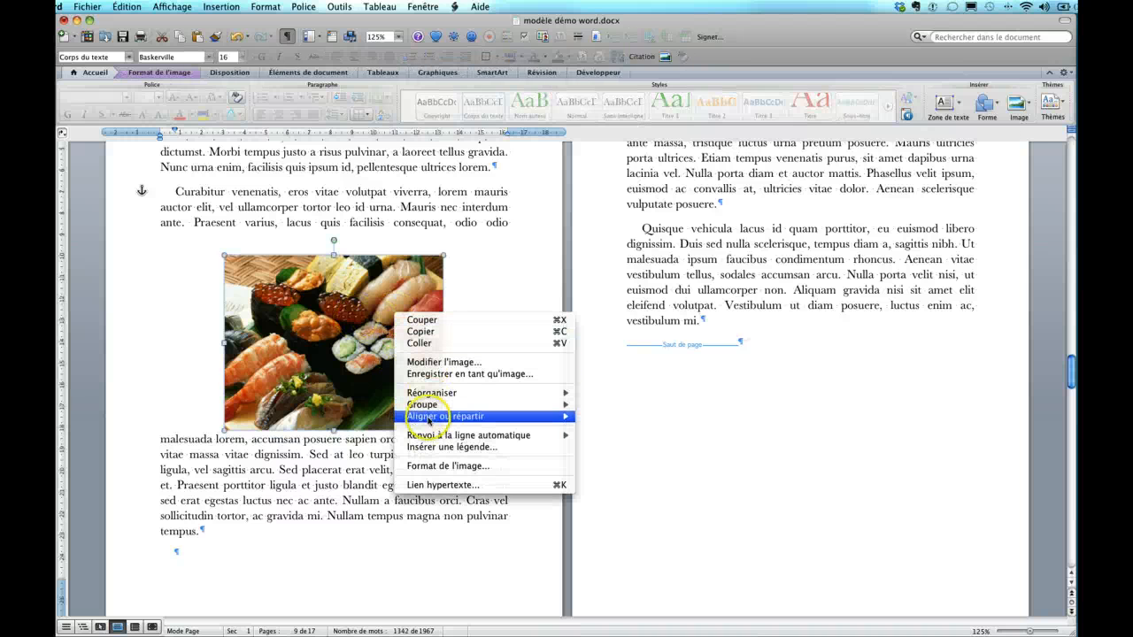
{"action": "left_click", "coordinate": [451, 447]}
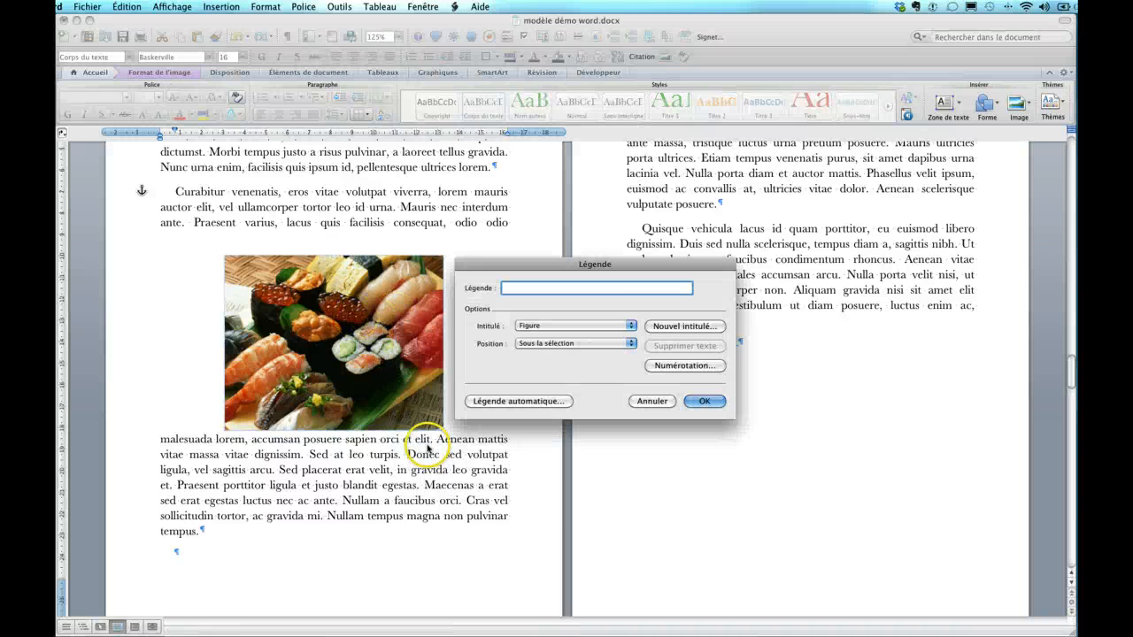
{"action": "left_click", "coordinate": [637, 289]}
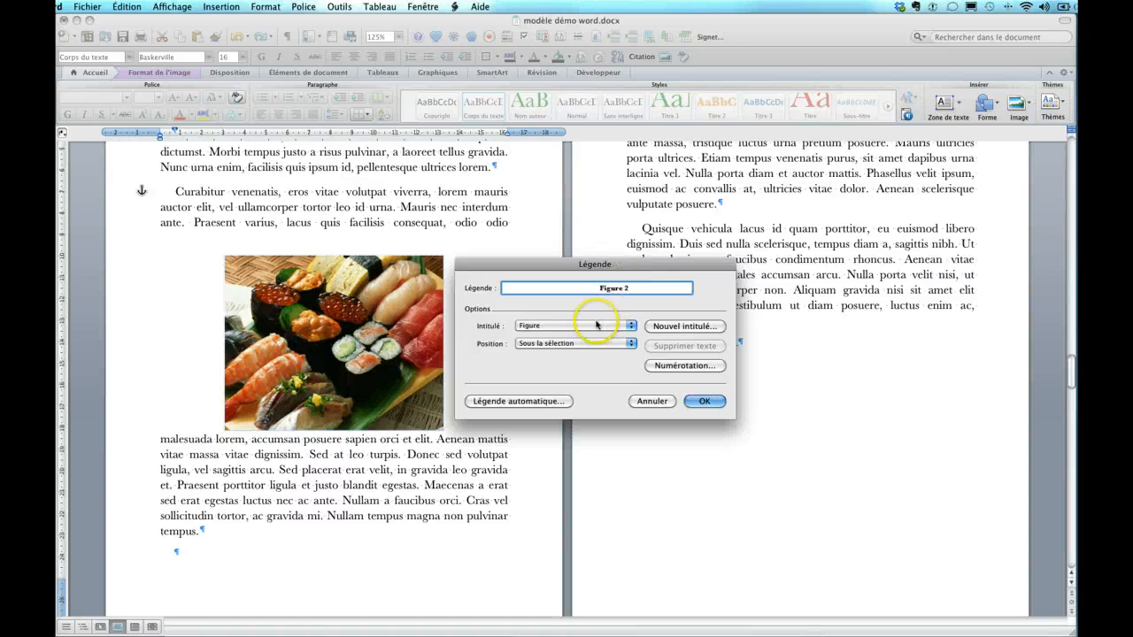
{"action": "left_click", "coordinate": [571, 326]}
{"action": "left_click", "coordinate": [606, 293]}
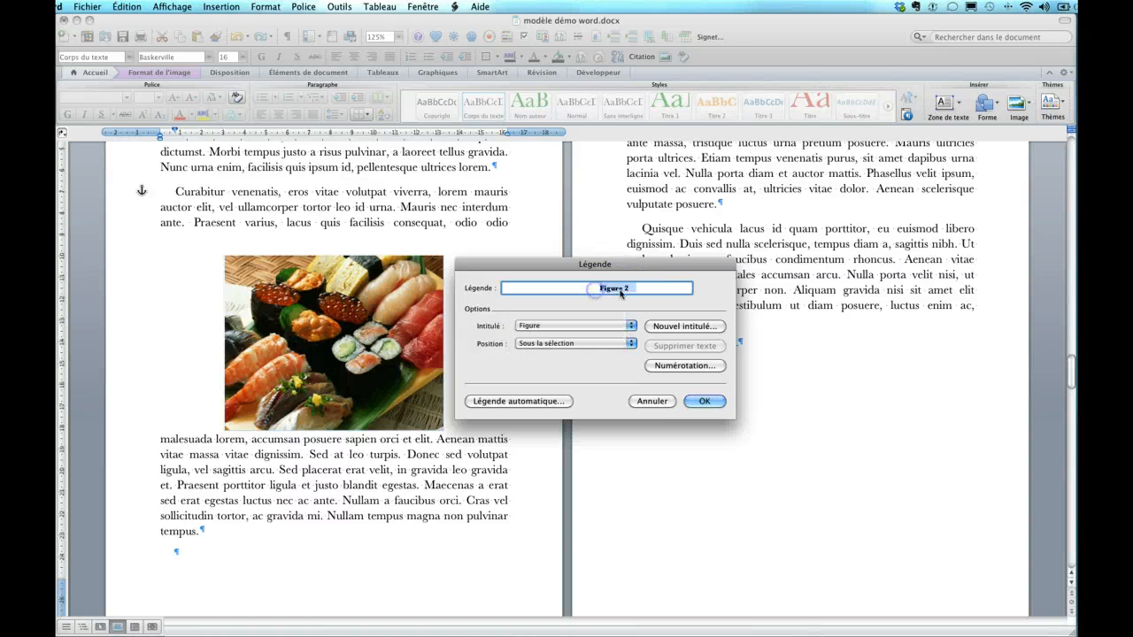
{"action": "left_click", "coordinate": [659, 326]}
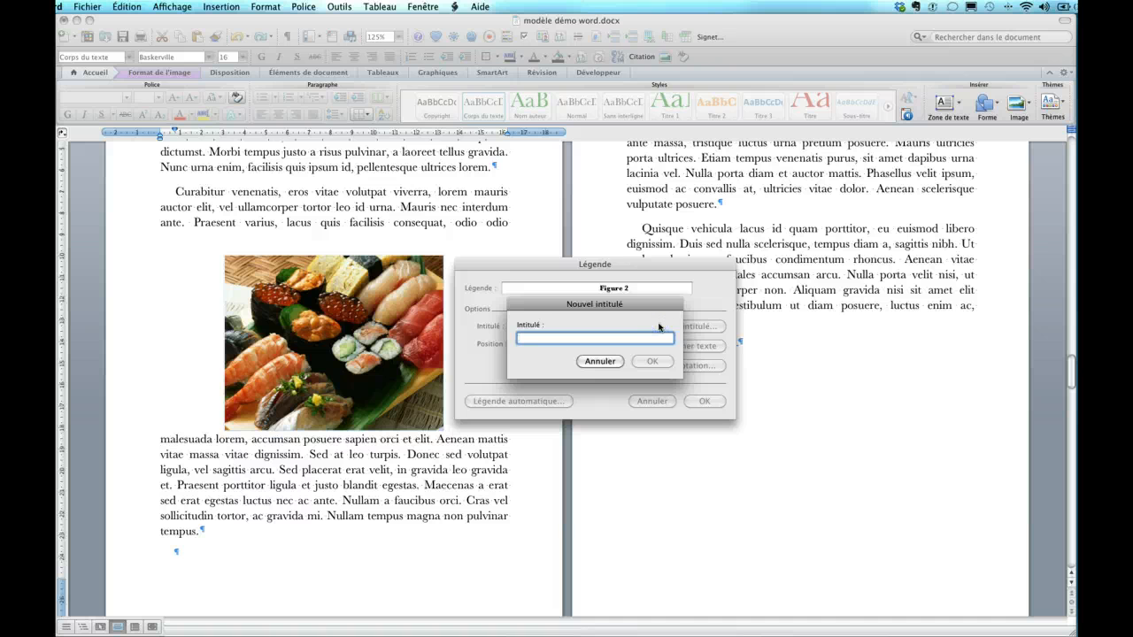
{"action": "left_click", "coordinate": [600, 361]}
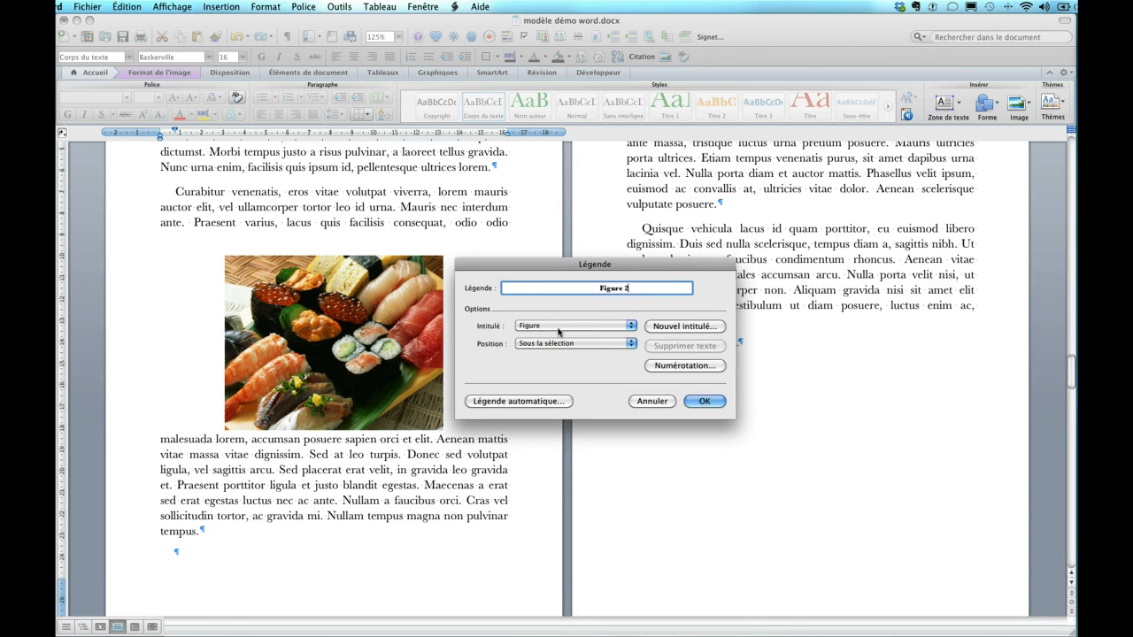
{"action": "left_click", "coordinate": [701, 401]}
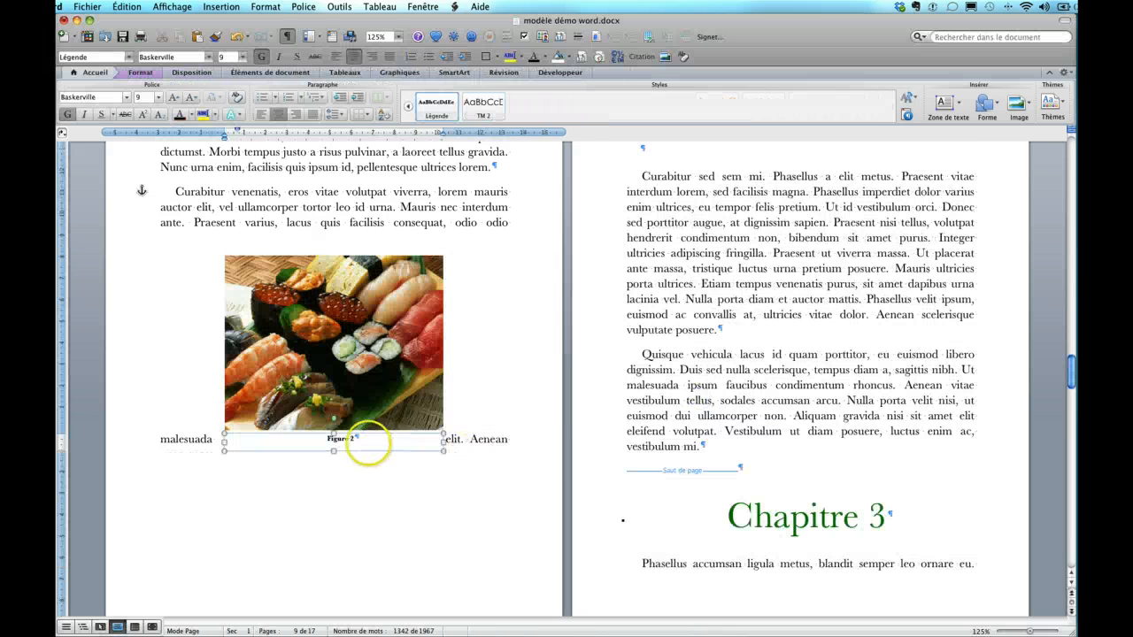
{"action": "left_click", "coordinate": [357, 440]}
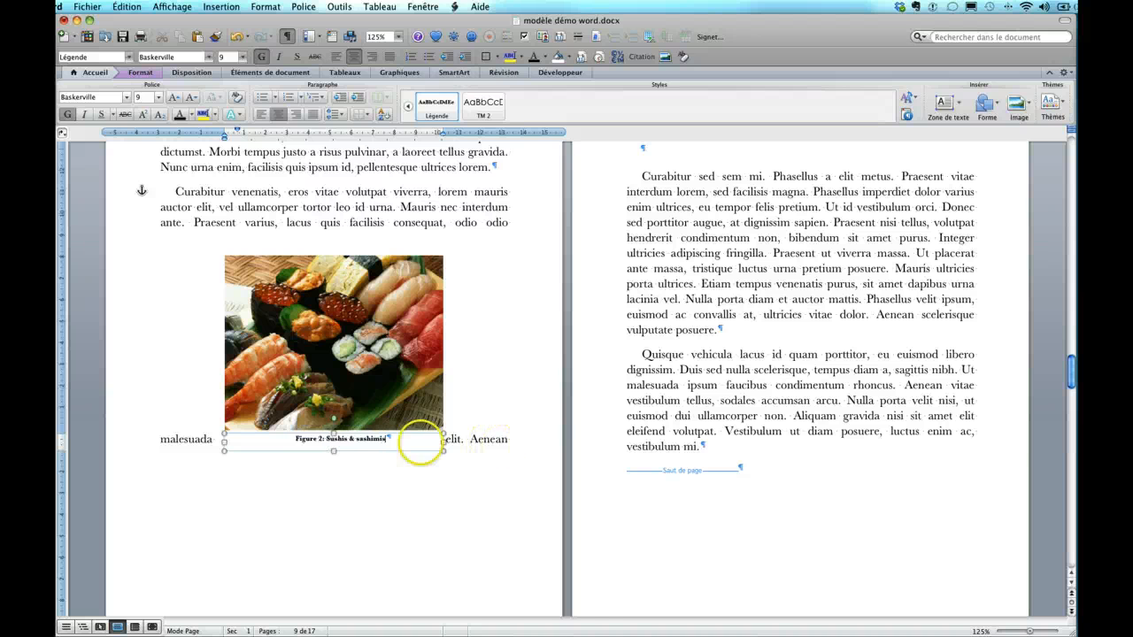
Give the sushi caption box Haut et bas wrapping, a bottom distance of 0,7 cm from the text and horizontal alignment Centrer
{"action": "right_click", "coordinate": [401, 450]}
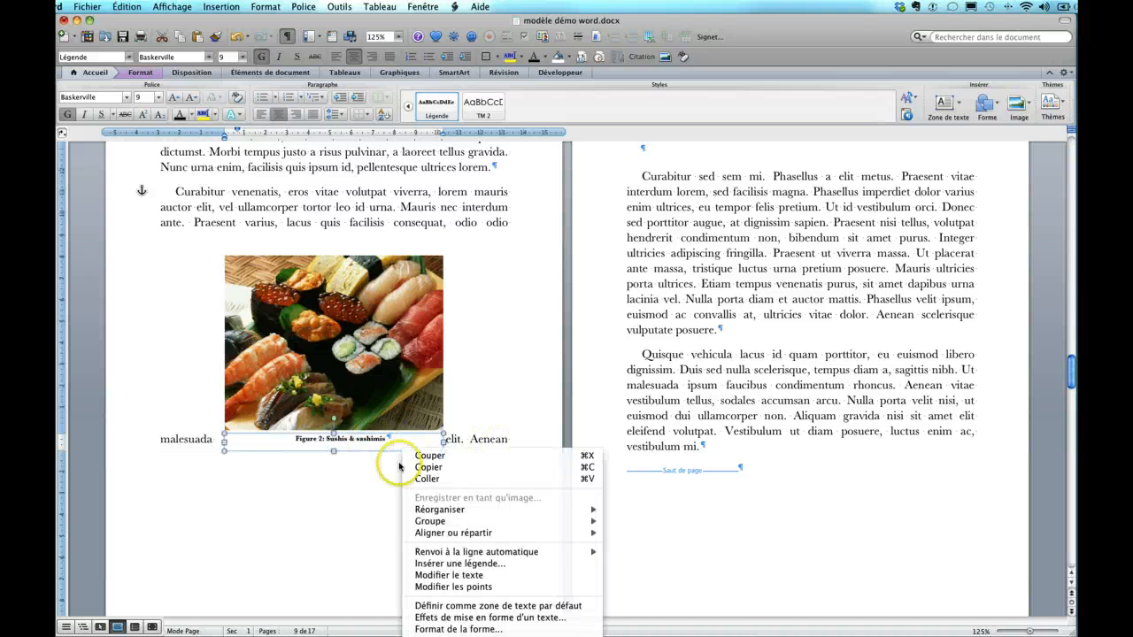
{"action": "left_click", "coordinate": [455, 629]}
{"action": "left_click", "coordinate": [455, 99]}
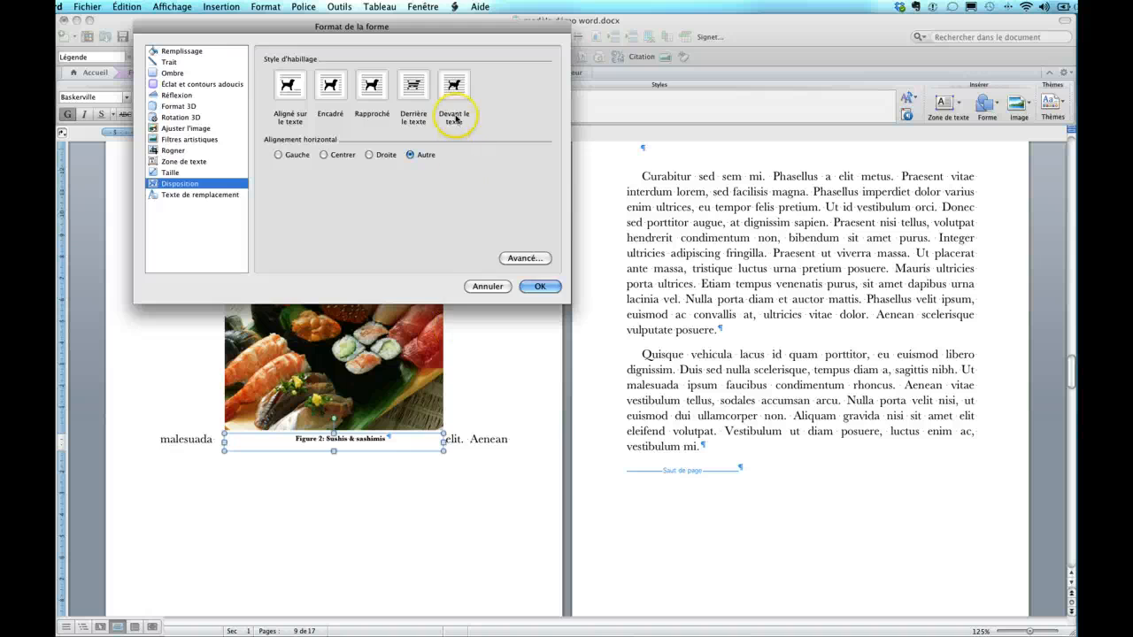
{"action": "left_click", "coordinate": [519, 258]}
{"action": "left_click", "coordinate": [522, 232]}
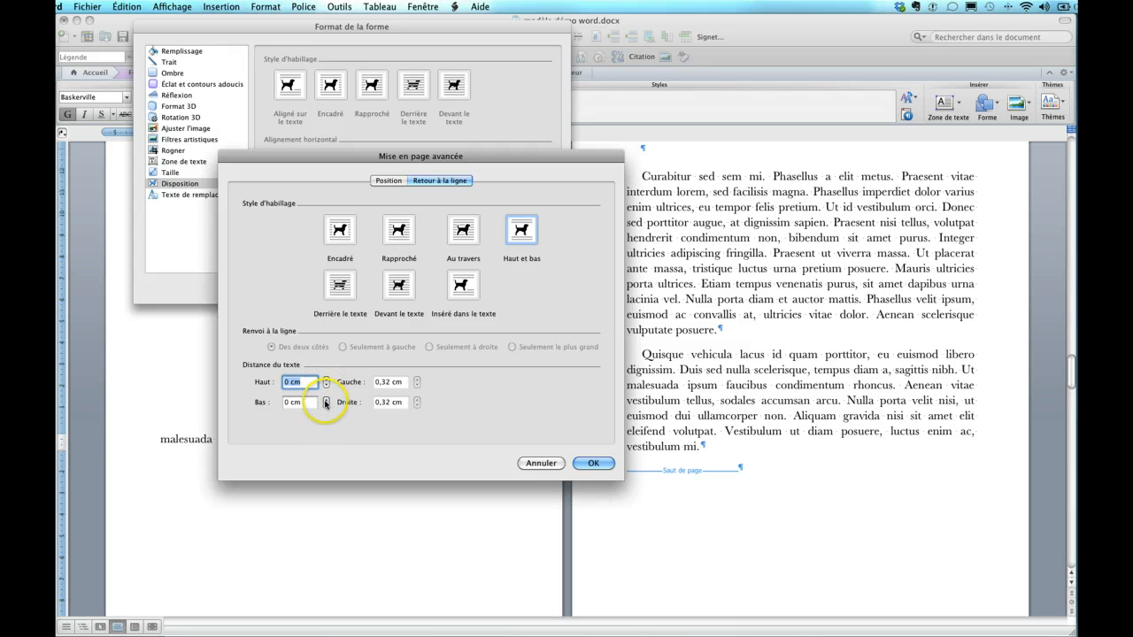
{"action": "left_click", "coordinate": [290, 403]}
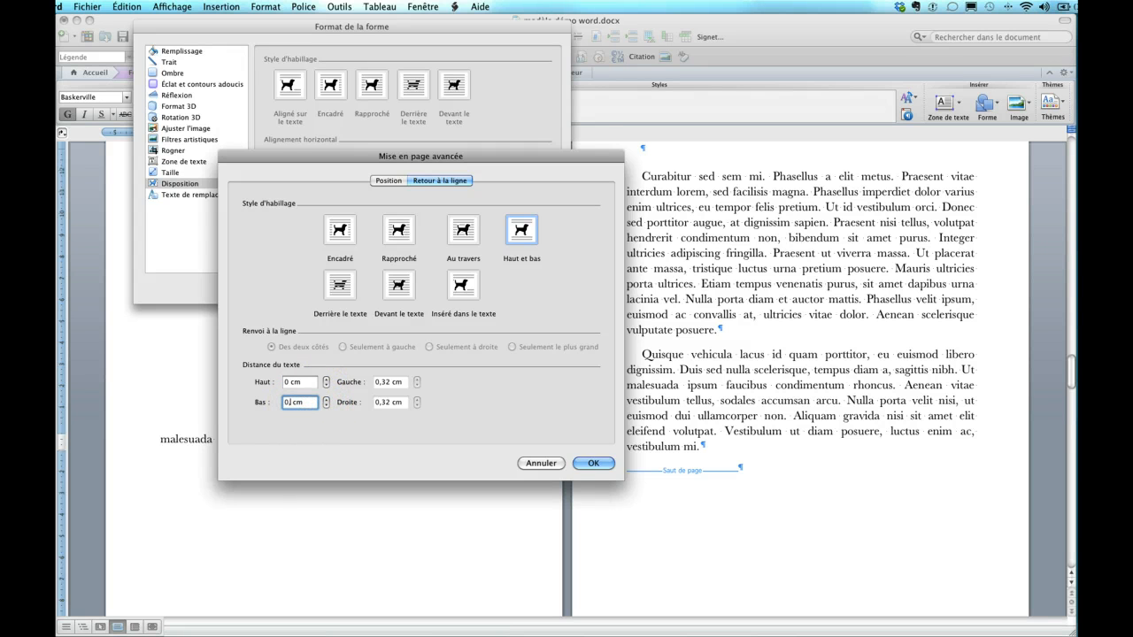
{"action": "type", "text": "0,7"}
{"action": "left_click", "coordinate": [594, 463]}
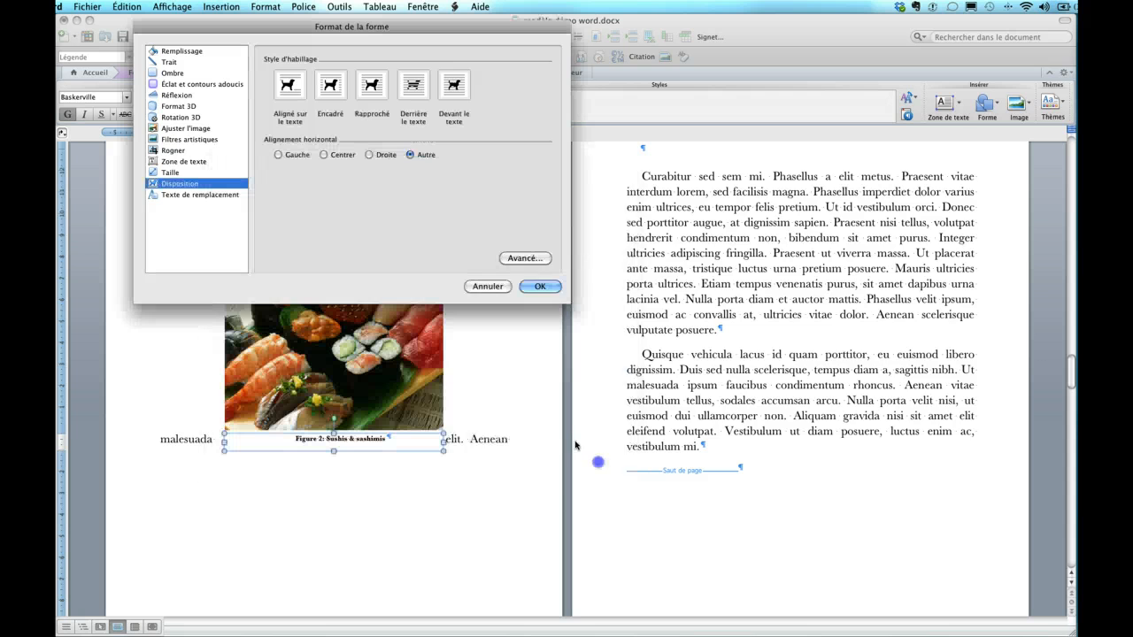
{"action": "left_click", "coordinate": [323, 156]}
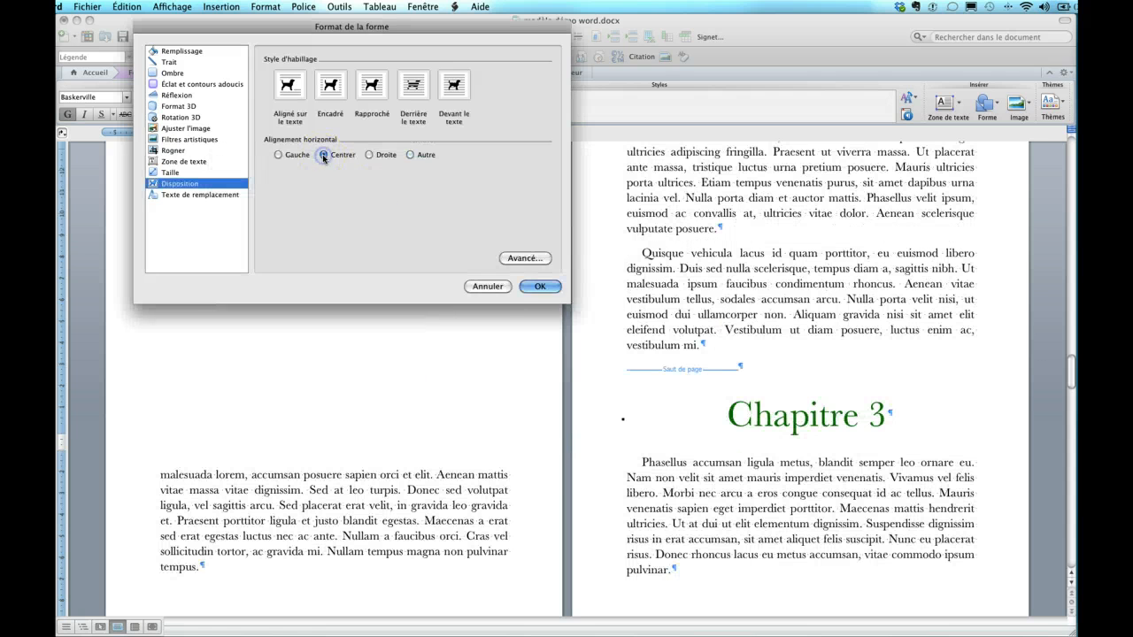
{"action": "left_click", "coordinate": [540, 286]}
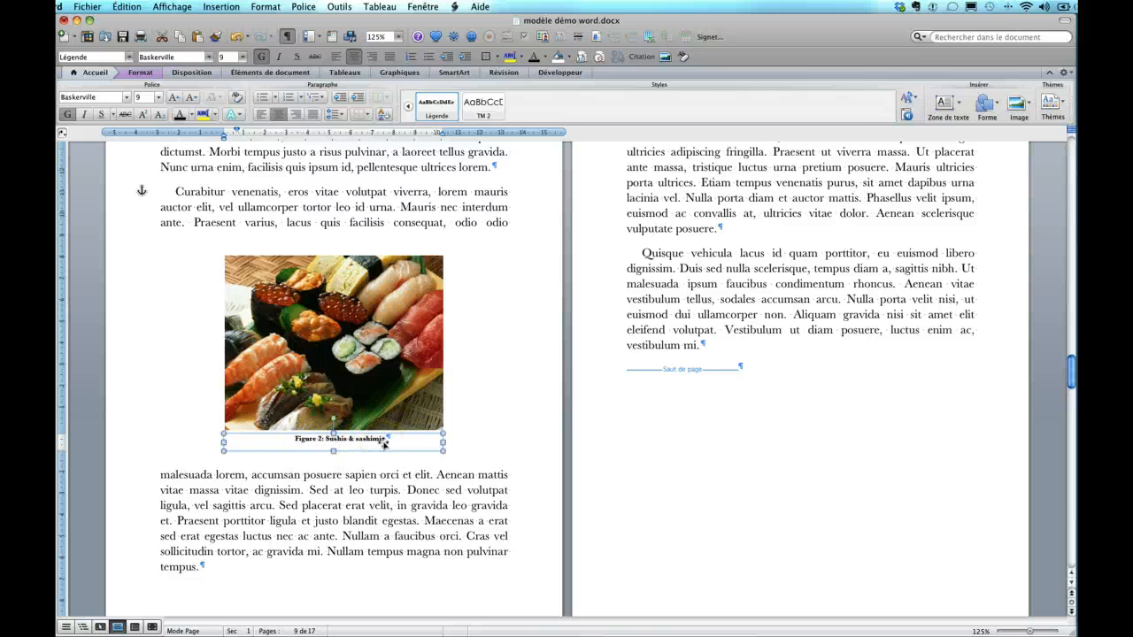
Check the styles of the Remerciements heading, the italic copyright text, and the Du même auteur and Liens headings on the final pages
{"action": "scroll", "coordinate": [501, 286], "scroll_direction": "down", "scroll_amount": 15}
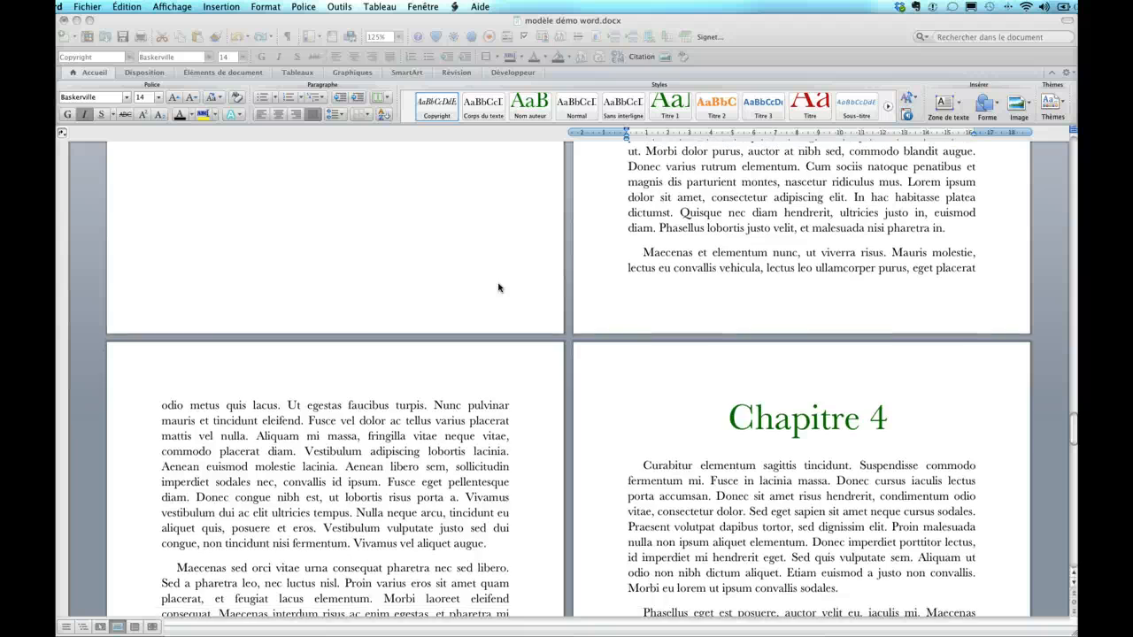
{"action": "scroll", "coordinate": [501, 286], "scroll_direction": "down", "scroll_amount": 10}
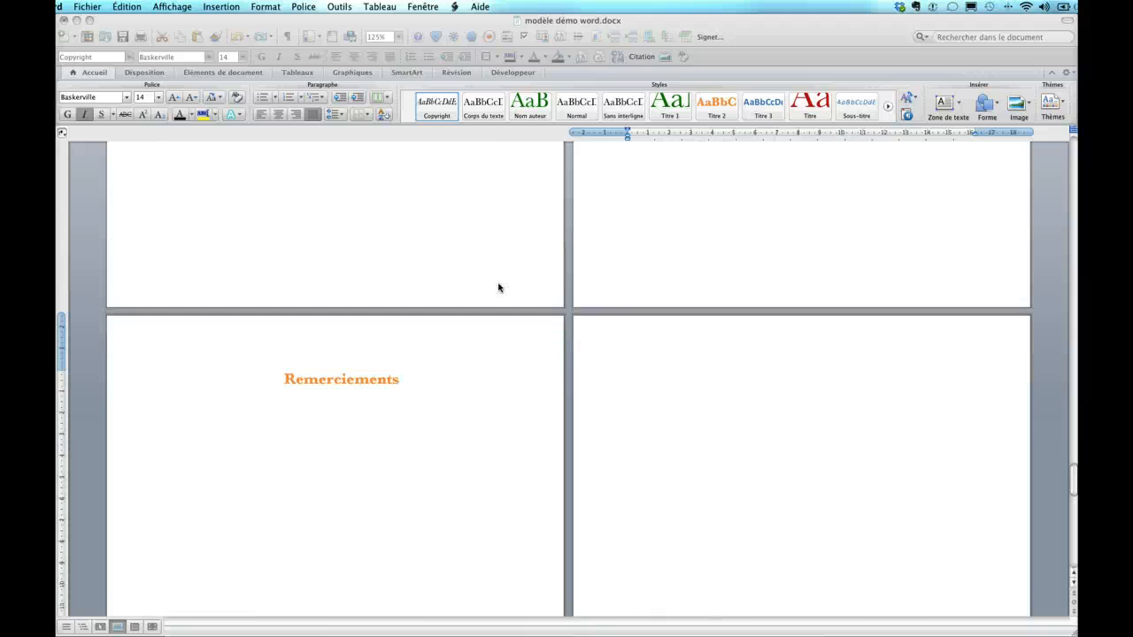
{"action": "scroll", "coordinate": [499, 287], "scroll_direction": "down", "scroll_amount": 3}
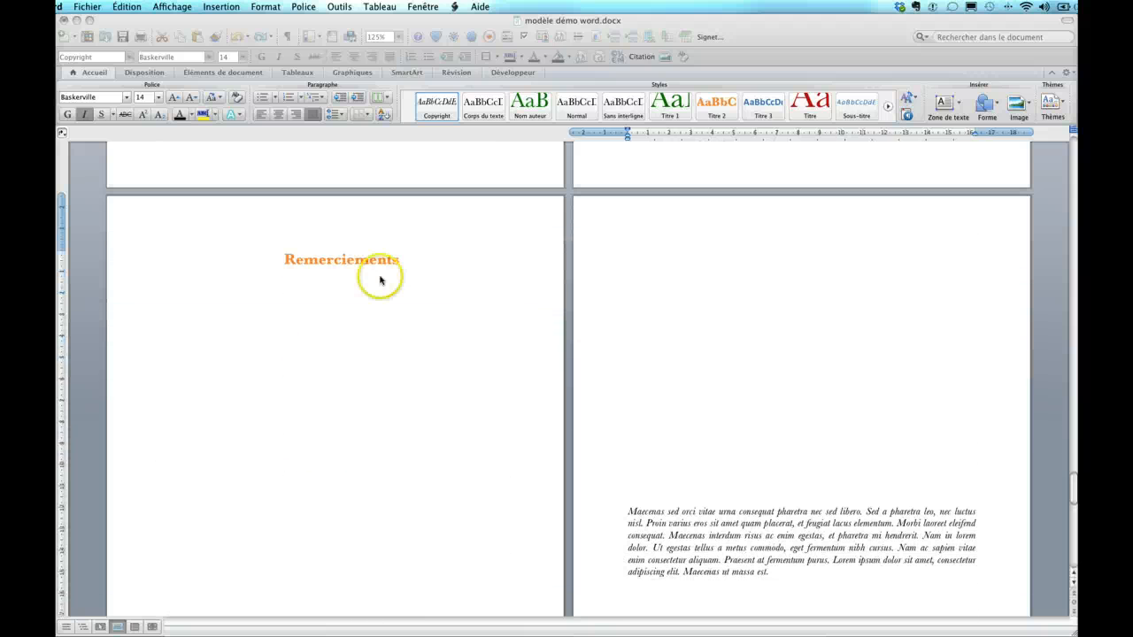
{"action": "double_click", "coordinate": [332, 262]}
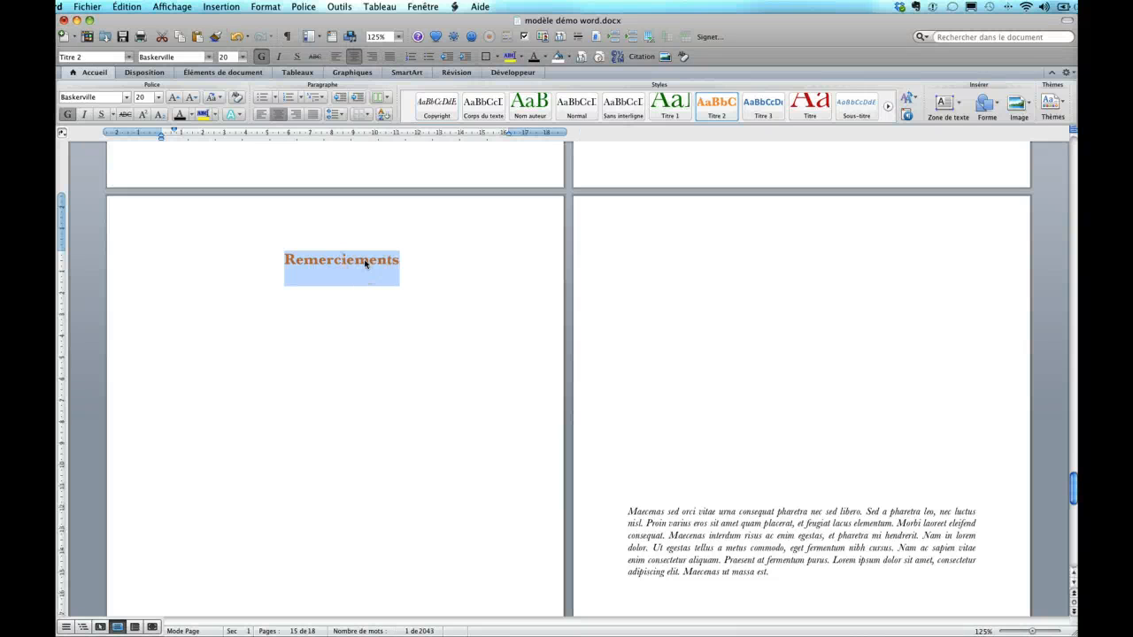
{"action": "scroll", "coordinate": [366, 263], "scroll_direction": "down", "scroll_amount": 3}
{"action": "left_click", "coordinate": [678, 430]}
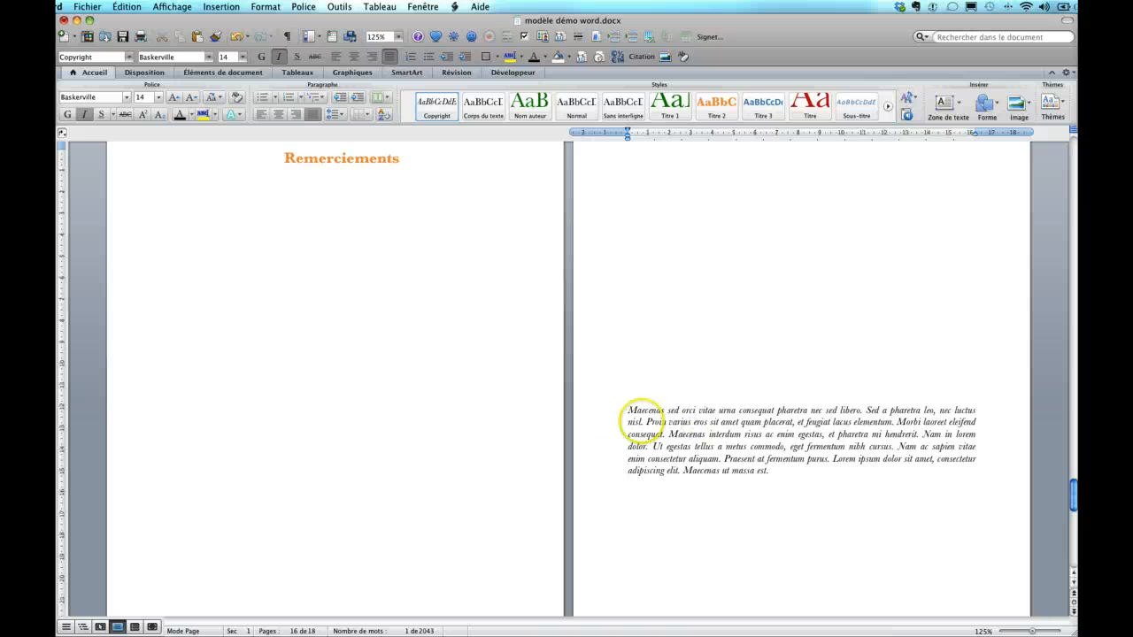
{"action": "left_click_drag", "start_coordinate": [617, 413], "coordinate": [617, 470]}
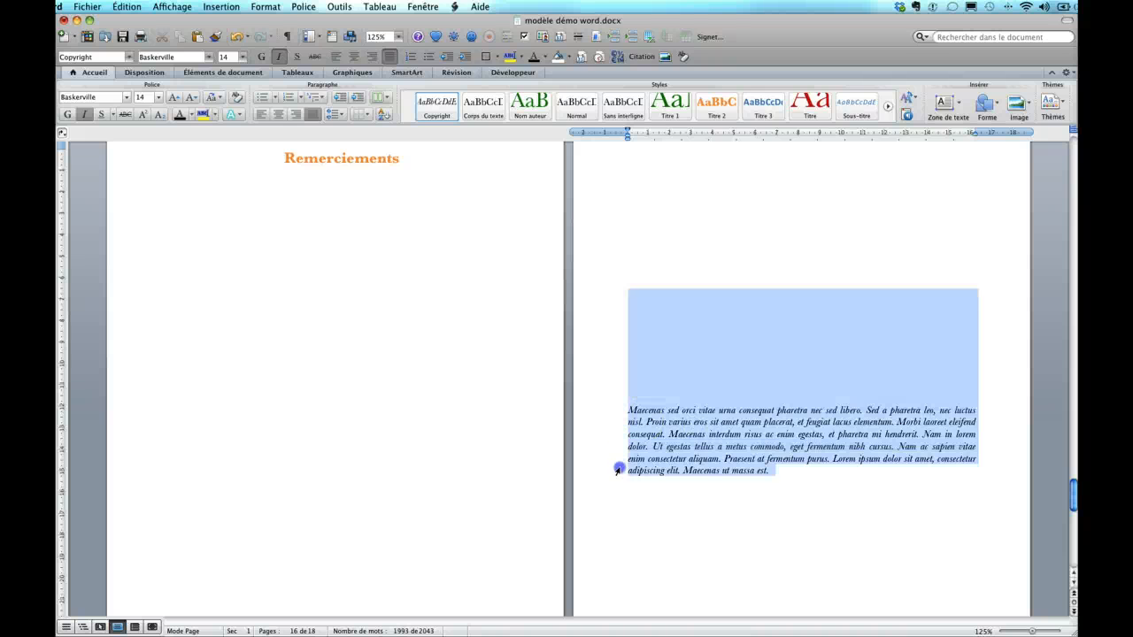
{"action": "scroll", "coordinate": [716, 452], "scroll_direction": "down", "scroll_amount": 3}
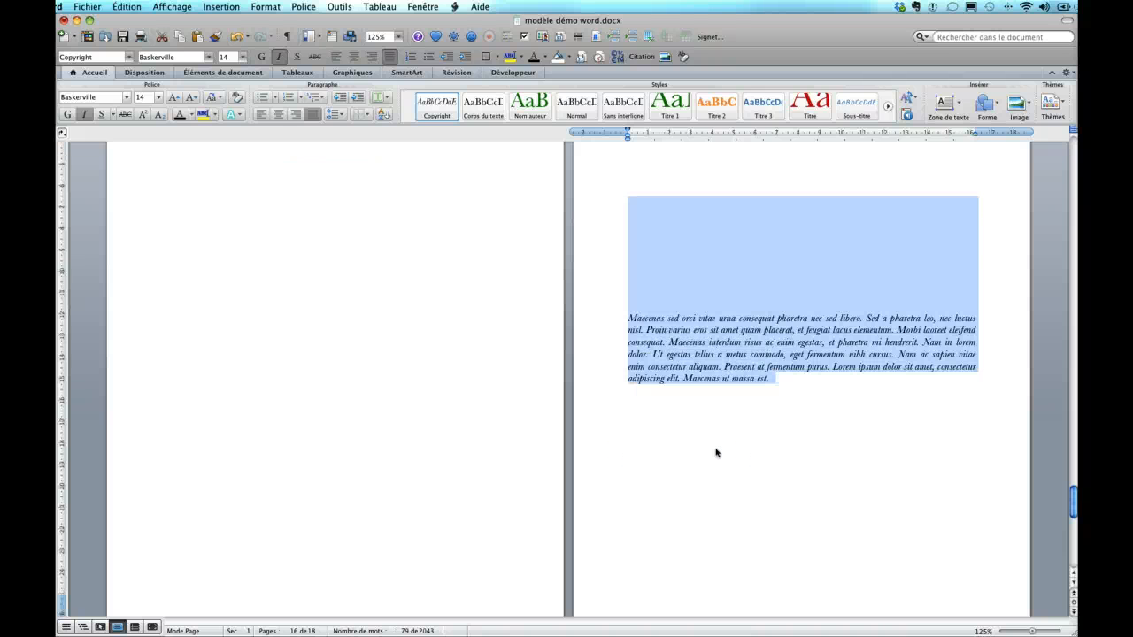
{"action": "scroll", "coordinate": [716, 452], "scroll_direction": "down", "scroll_amount": 10}
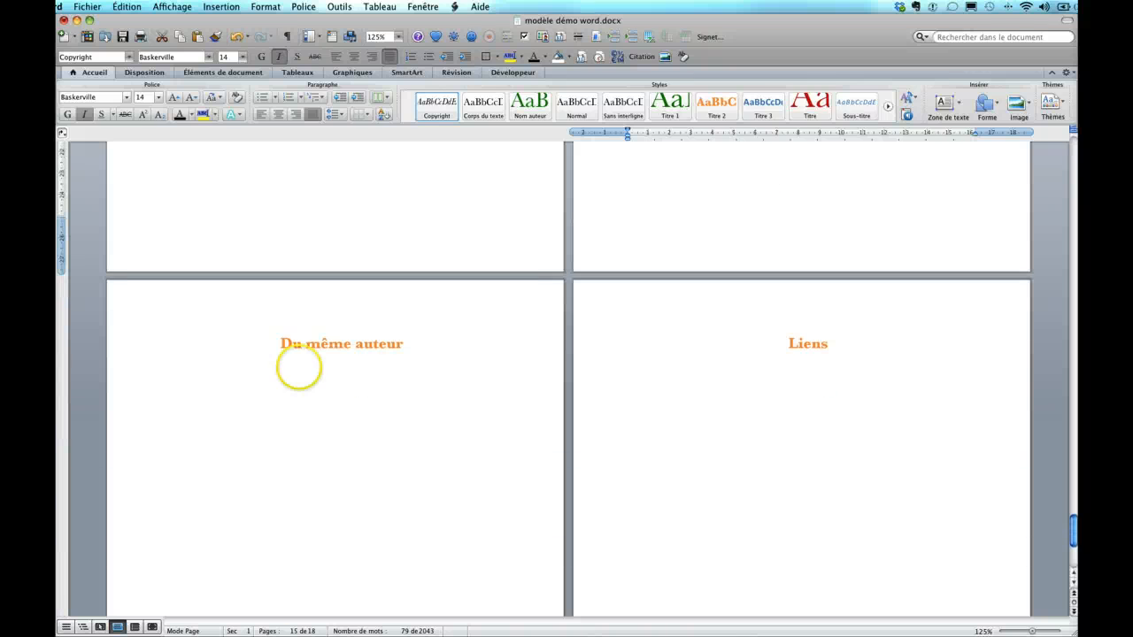
{"action": "left_click", "coordinate": [294, 347]}
{"action": "left_click", "coordinate": [798, 347]}
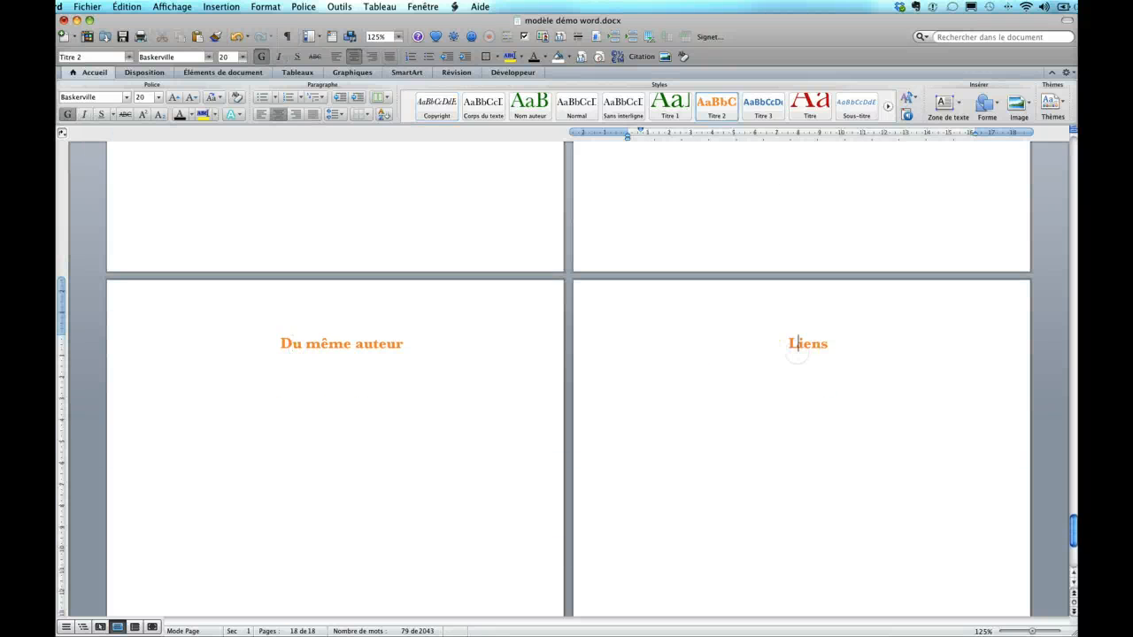
{"action": "scroll", "coordinate": [567, 372], "scroll_direction": "down", "scroll_amount": 10}
Go back from the end of the document to the Table des matières page
{"action": "scroll", "coordinate": [567, 371], "scroll_direction": "up", "scroll_amount": 15}
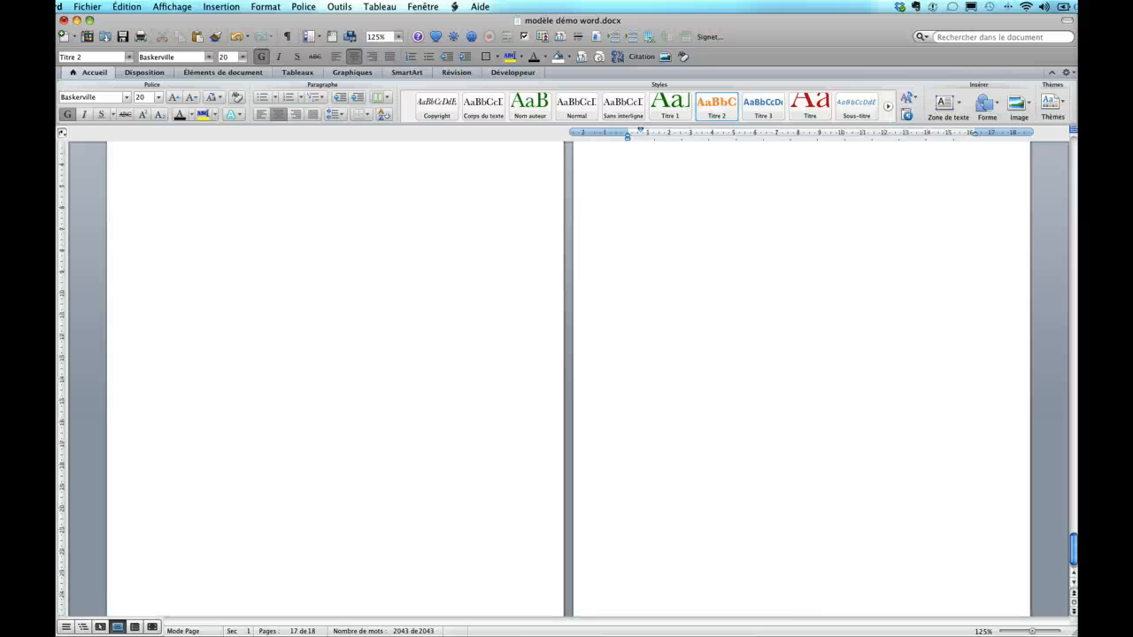
{"action": "scroll", "coordinate": [567, 372], "scroll_direction": "up", "scroll_amount": 15}
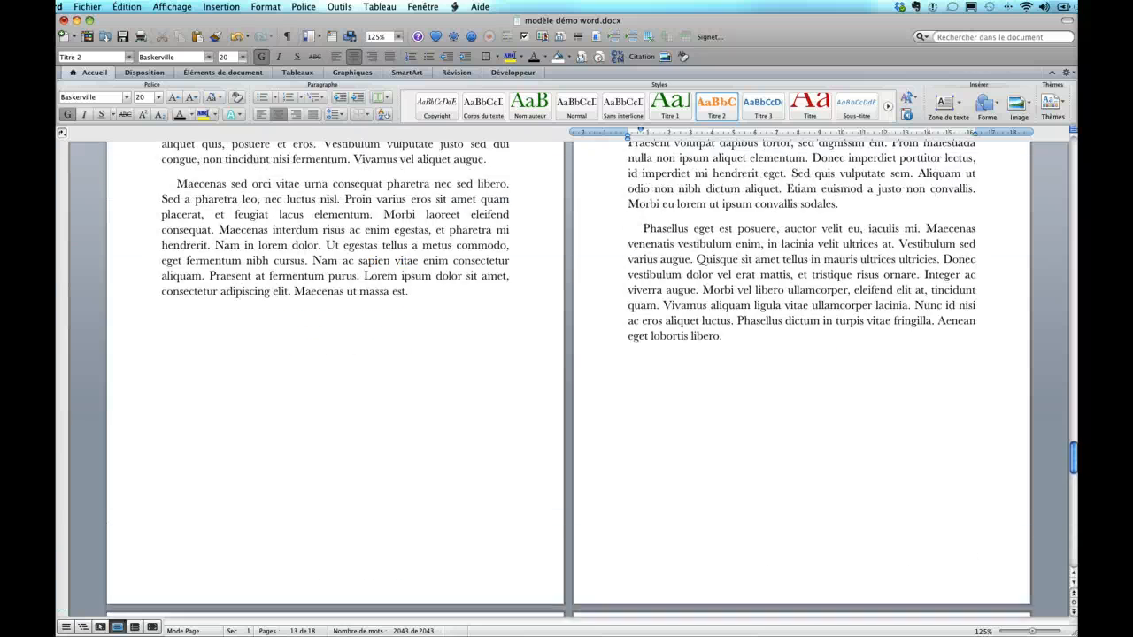
{"action": "scroll", "coordinate": [567, 371], "scroll_direction": "up", "scroll_amount": 20}
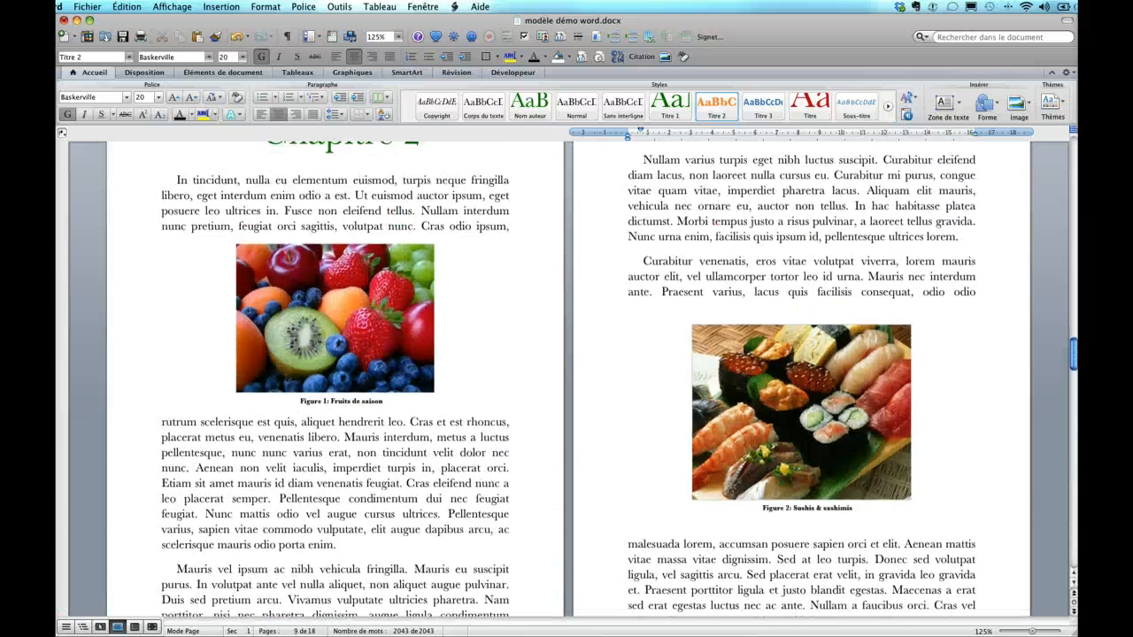
{"action": "scroll", "coordinate": [567, 372], "scroll_direction": "up", "scroll_amount": 20}
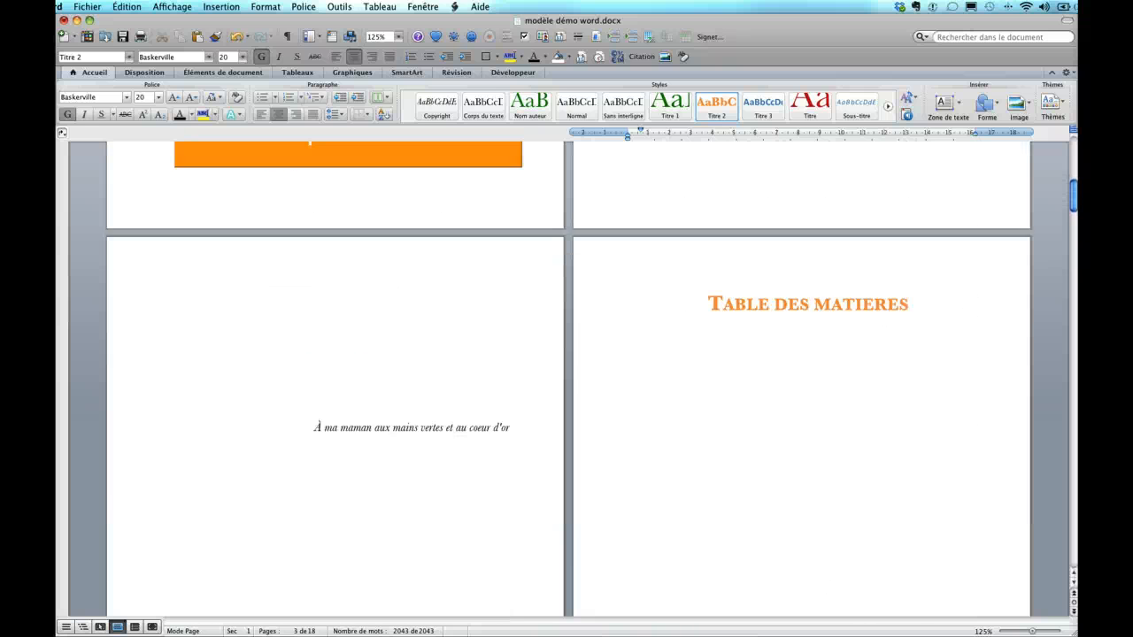